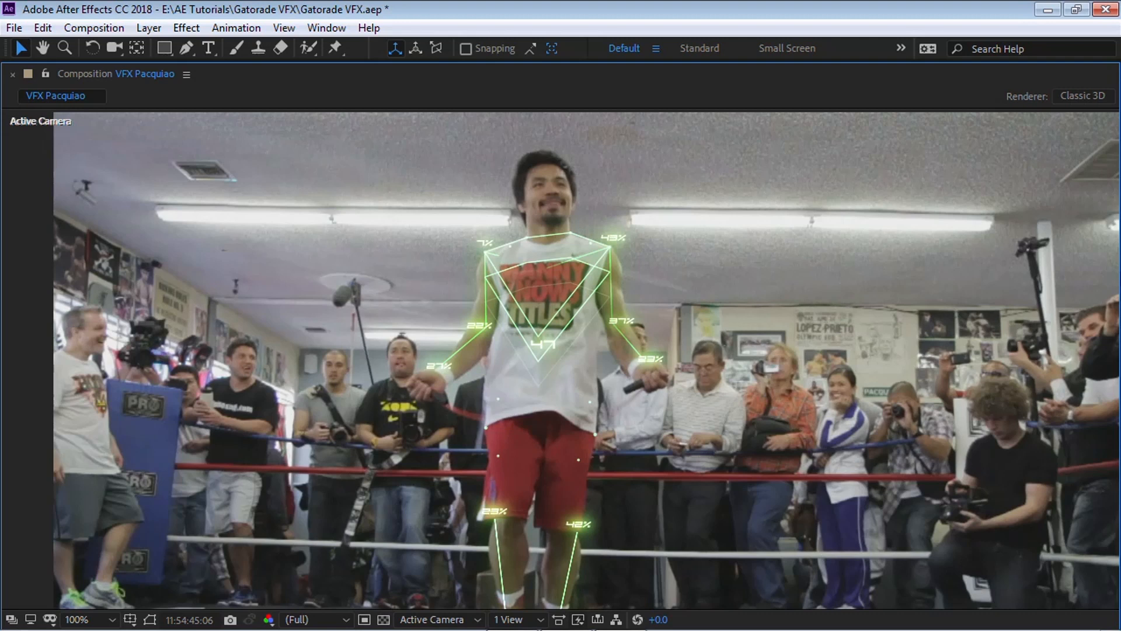
Create a new composition from the Pacquiao Jump Rope WA.avi footage.
{"action": "key", "text": "grave"}
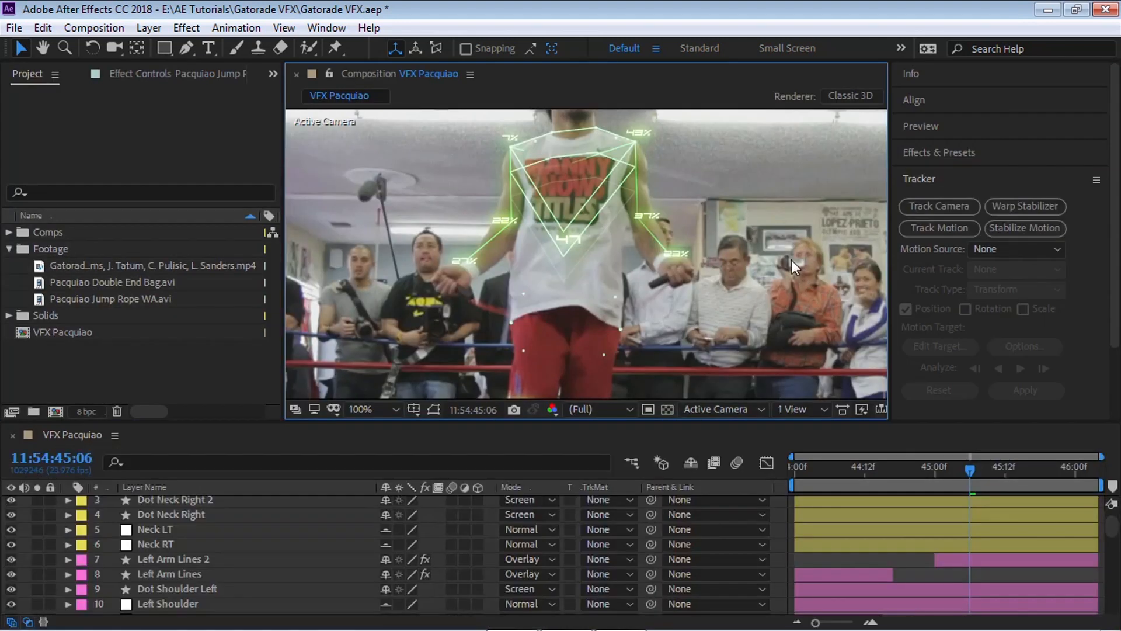
{"action": "left_click_drag", "start_coordinate": [165, 299], "coordinate": [58, 411]}
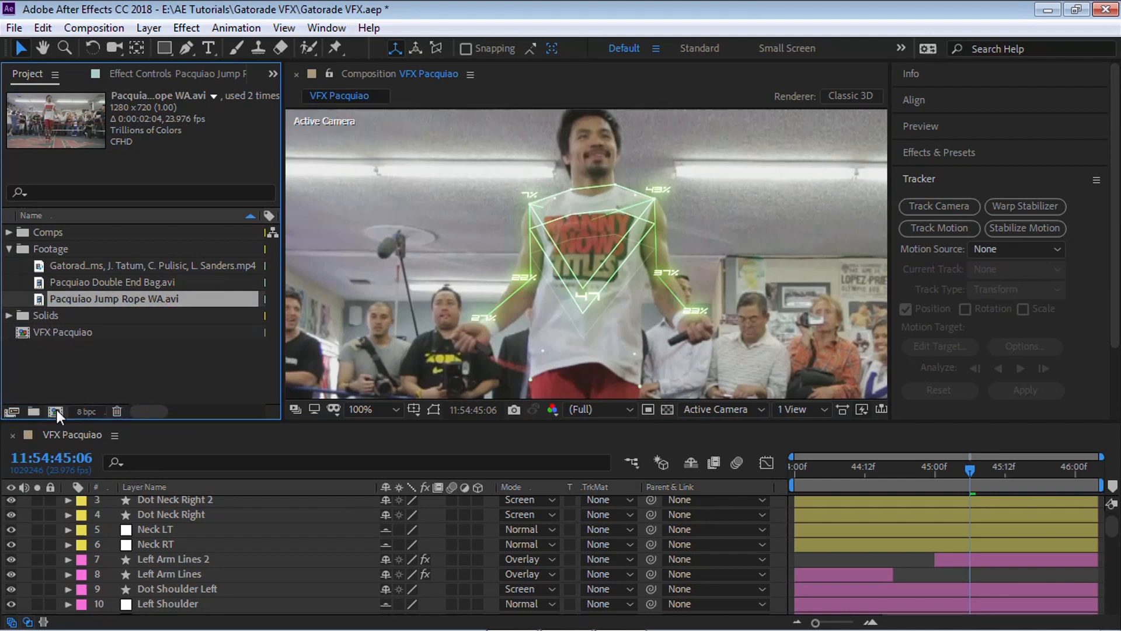
{"action": "key", "text": "h"}
{"action": "left_click_drag", "start_coordinate": [409, 189], "coordinate": [437, 235]}
{"action": "key", "text": "v"}
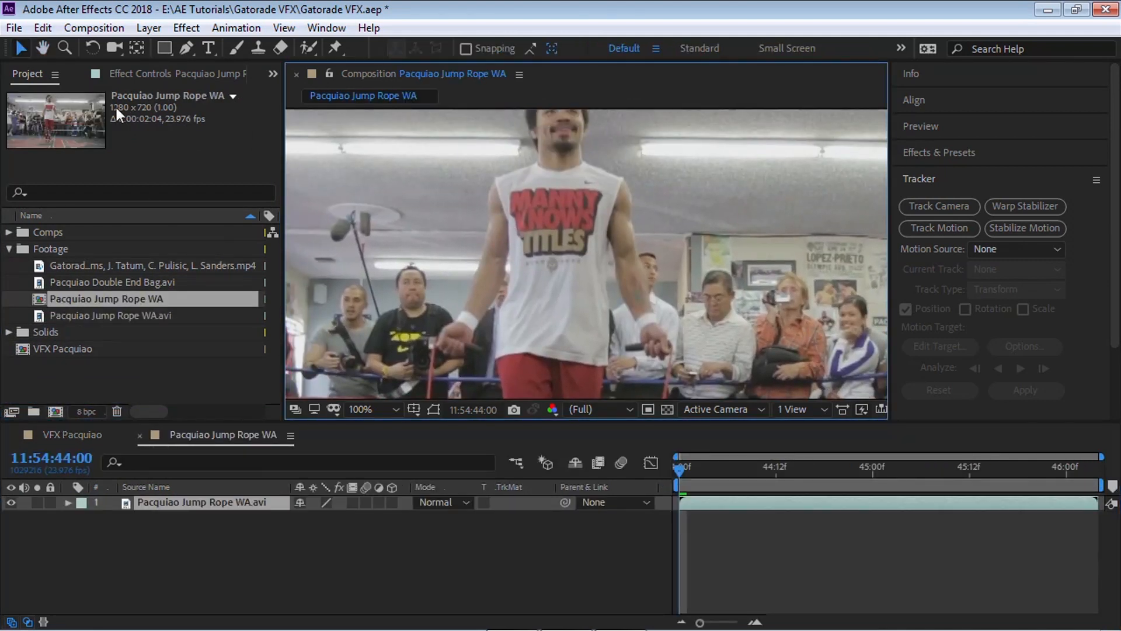
{"action": "key", "text": "h"}
{"action": "left_click_drag", "start_coordinate": [826, 188], "coordinate": [835, 208]}
{"action": "key", "text": "v"}
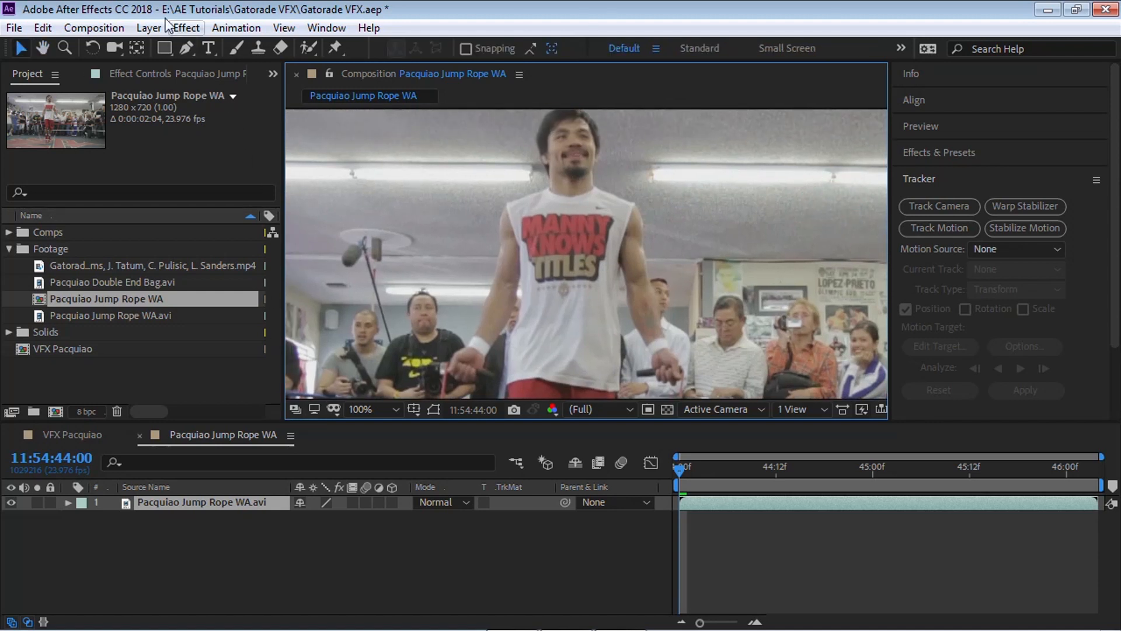
Add three null objects to the Pacquiao Jump Rope WA composition.
{"action": "left_click", "coordinate": [150, 27]}
{"action": "mouse_move", "coordinate": [245, 29]}
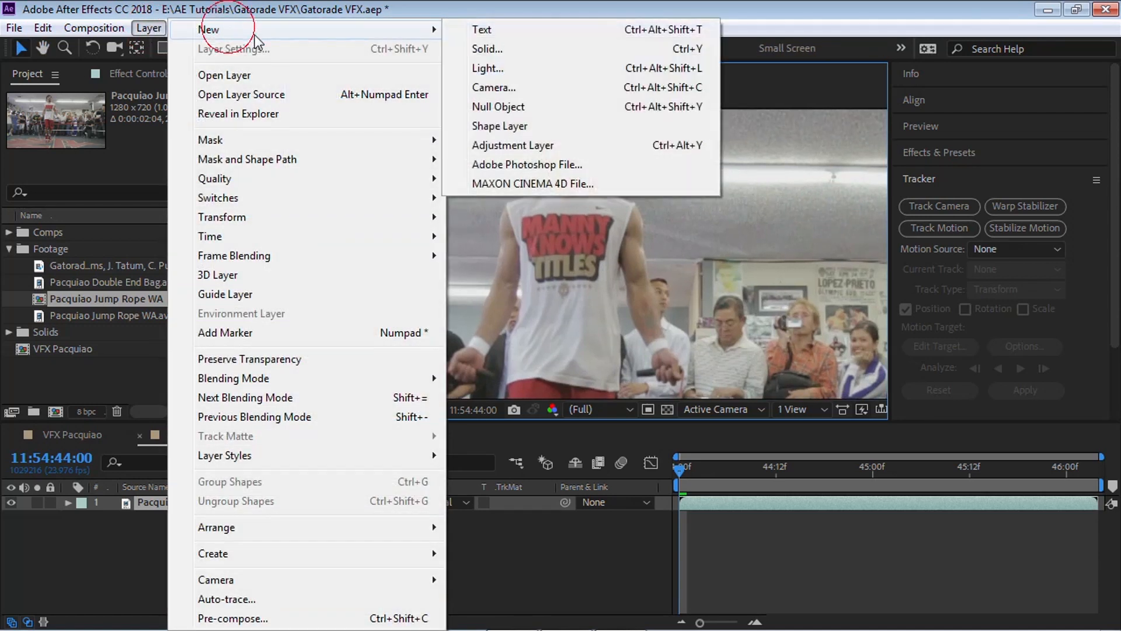
{"action": "left_click", "coordinate": [506, 106]}
{"action": "left_click", "coordinate": [151, 27]}
{"action": "left_click", "coordinate": [500, 106]}
{"action": "left_click", "coordinate": [151, 27]}
{"action": "mouse_move", "coordinate": [210, 30]}
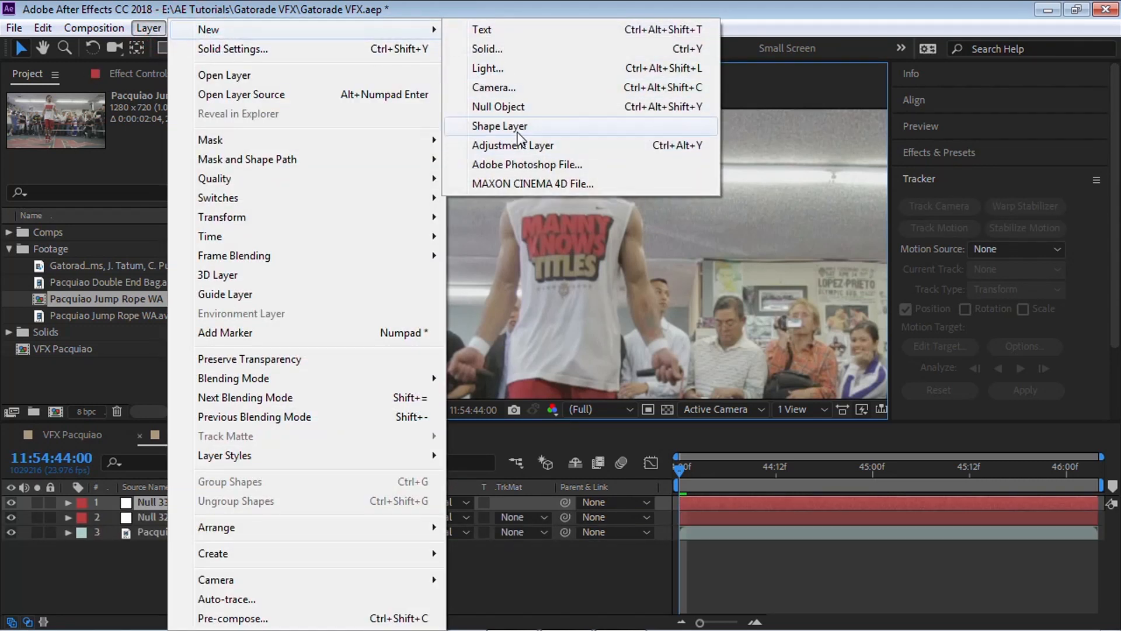
{"action": "left_click", "coordinate": [509, 107]}
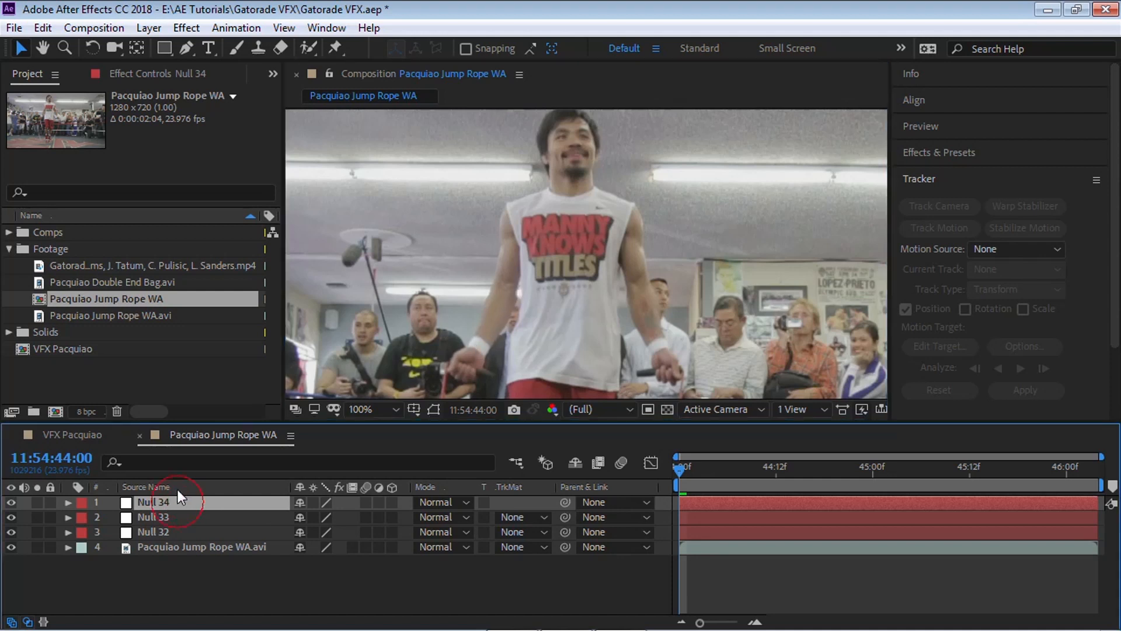
Rename the top null layer Right Shoulder and the second null layer Right Elbow.
{"action": "key", "text": "Return"}
{"action": "type", "text": "Ri"}
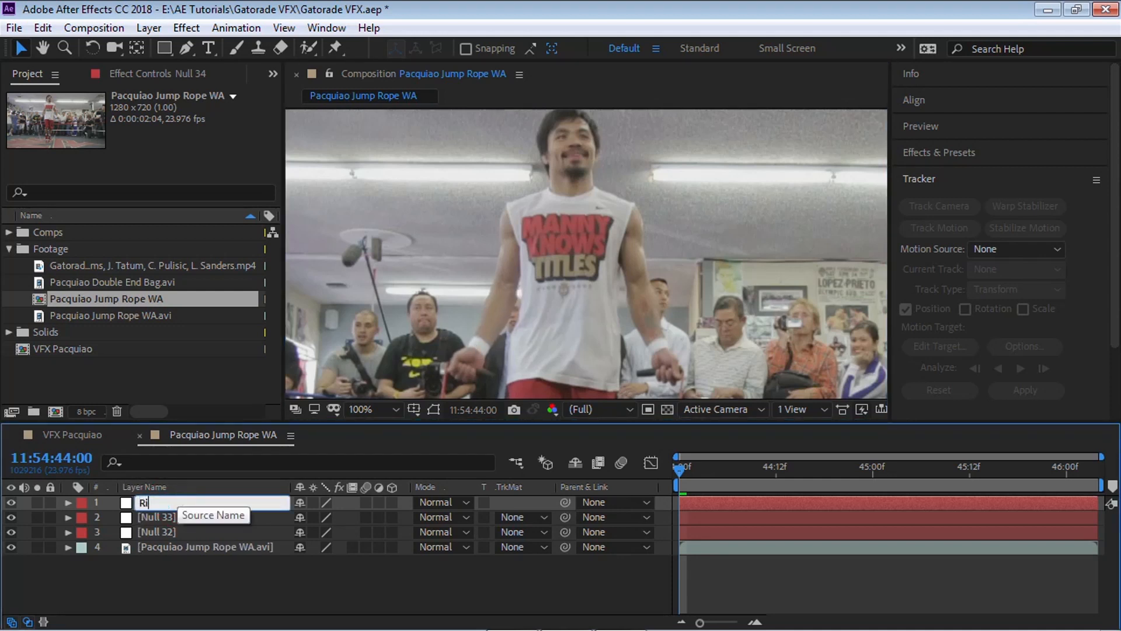
{"action": "type", "text": "ght Shoulder"}
{"action": "key", "text": "Return"}
{"action": "left_click", "coordinate": [155, 514]}
{"action": "key", "text": "Return"}
{"action": "type", "text": "Right Elbow"}
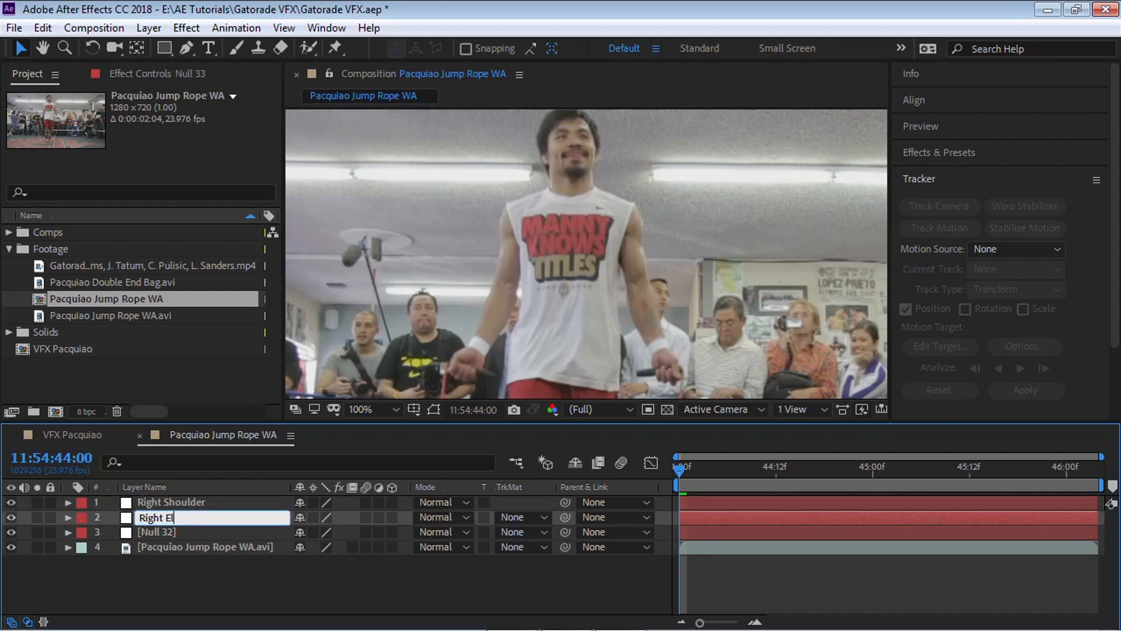
{"action": "key", "text": "Return"}
Rename the third null layer Right Wrist.
{"action": "left_click", "coordinate": [174, 529]}
{"action": "key", "text": "Return"}
{"action": "type", "text": "Right "}
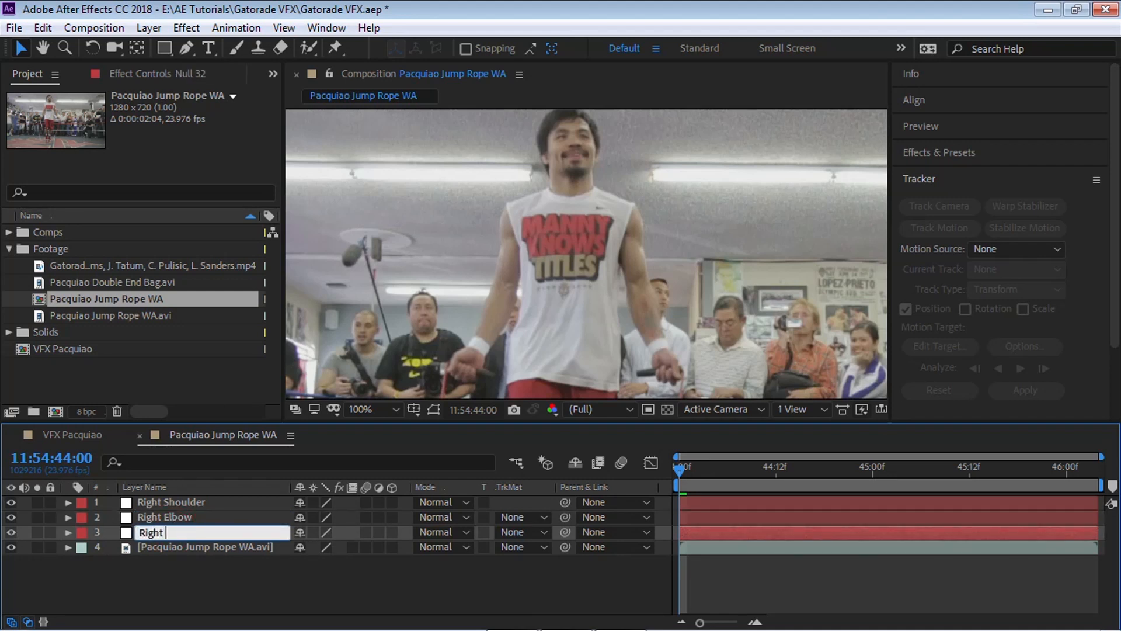
{"action": "type", "text": "Wrist"}
{"action": "key", "text": "Return"}
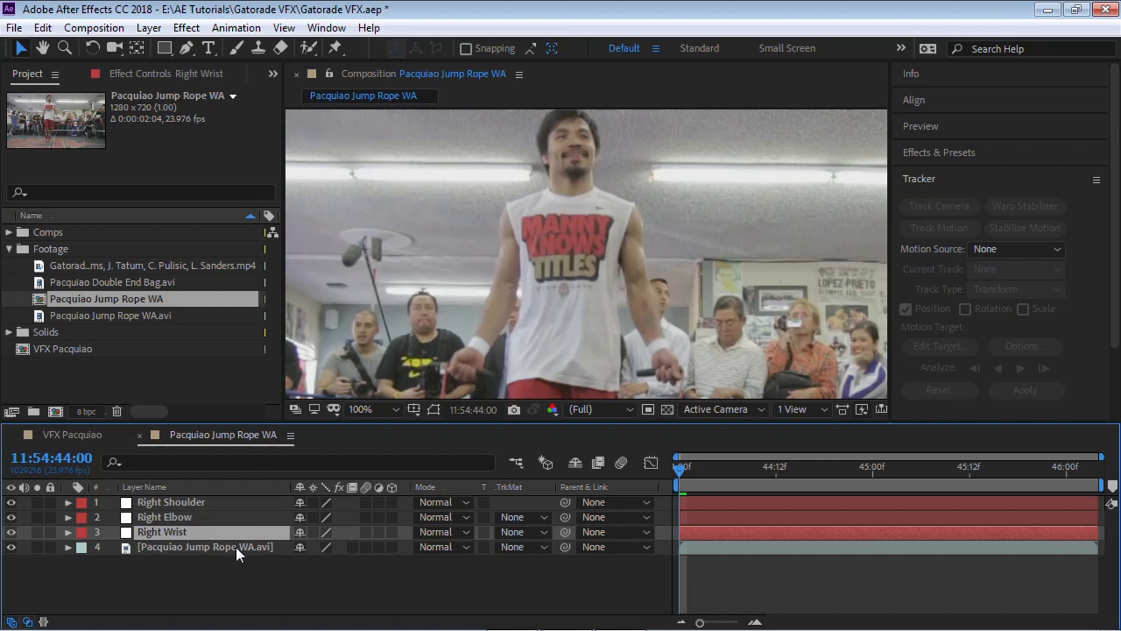
Open the Pacquiao Jump Rope WA.avi layer in its own Layer viewer, with the boxer's upper body in view.
{"action": "left_click", "coordinate": [266, 548]}
{"action": "double_click", "coordinate": [268, 548]}
{"action": "key", "text": "space"}
{"action": "left_click_drag", "start_coordinate": [657, 170], "coordinate": [684, 292]}
{"action": "key", "text": "space"}
{"action": "left_click_drag", "start_coordinate": [697, 144], "coordinate": [702, 179]}
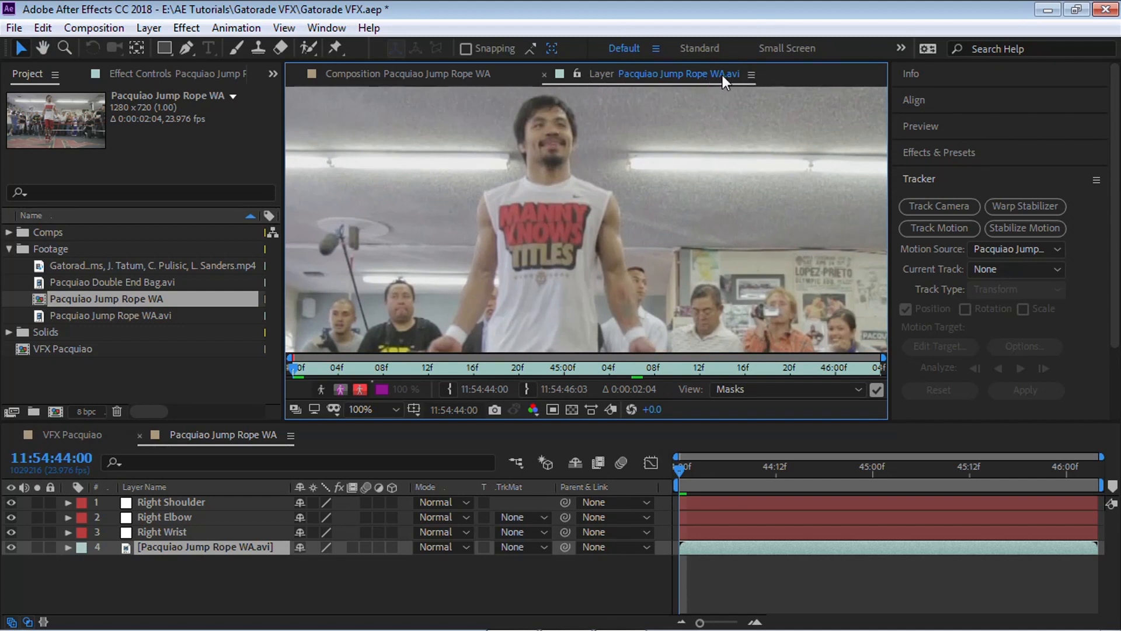
{"action": "left_click", "coordinate": [1005, 177]}
{"action": "left_click", "coordinate": [962, 180]}
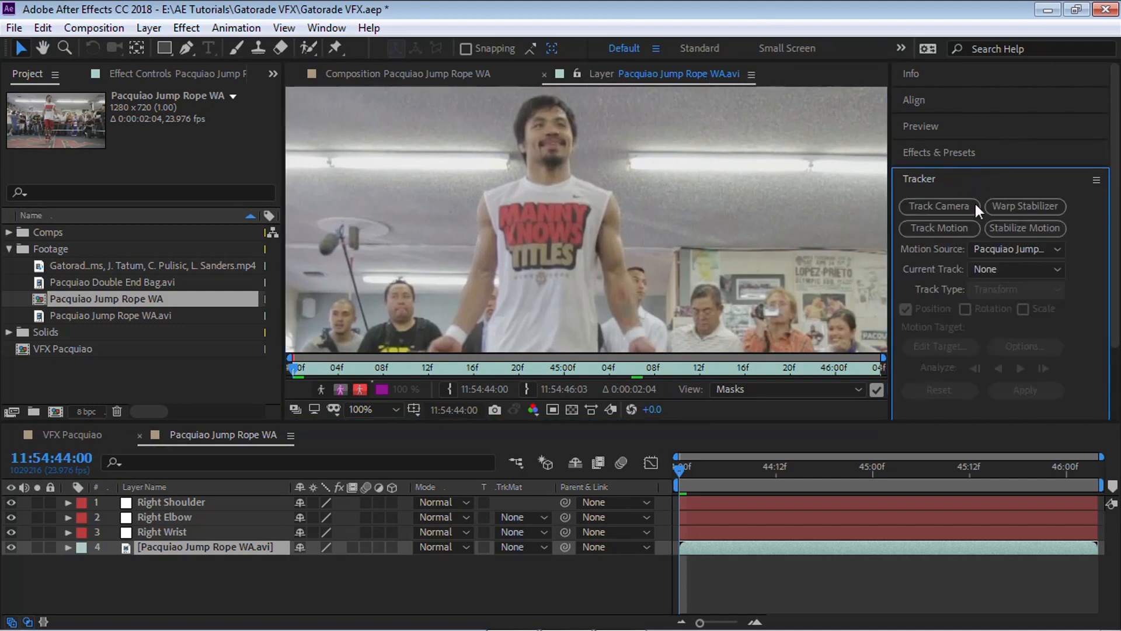
{"action": "left_click", "coordinate": [343, 28]}
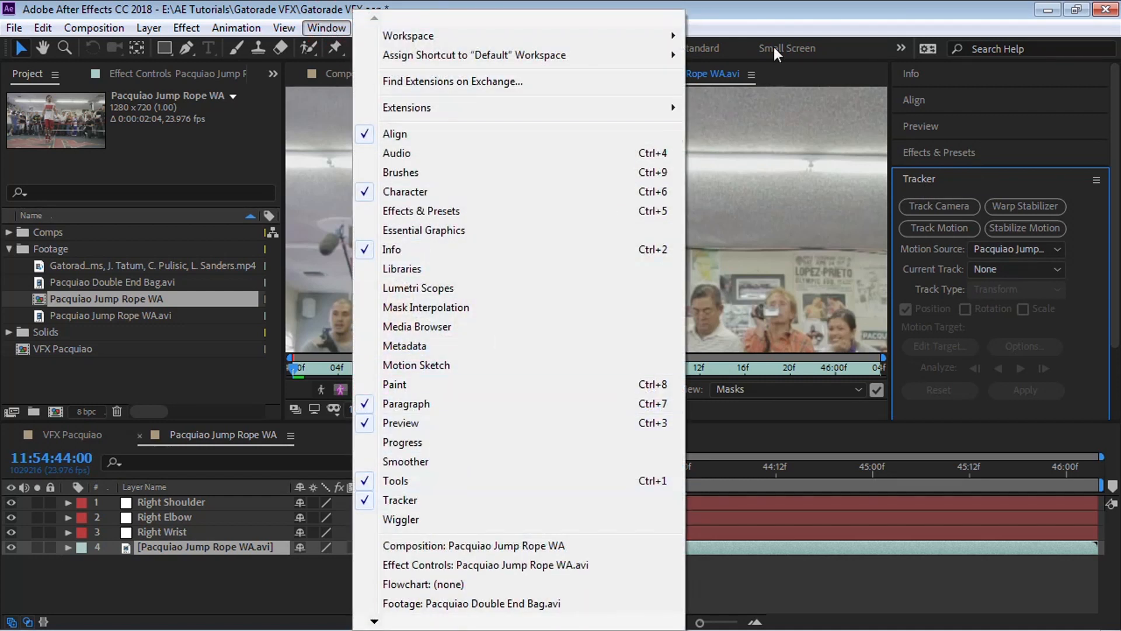
{"action": "left_click", "coordinate": [829, 8]}
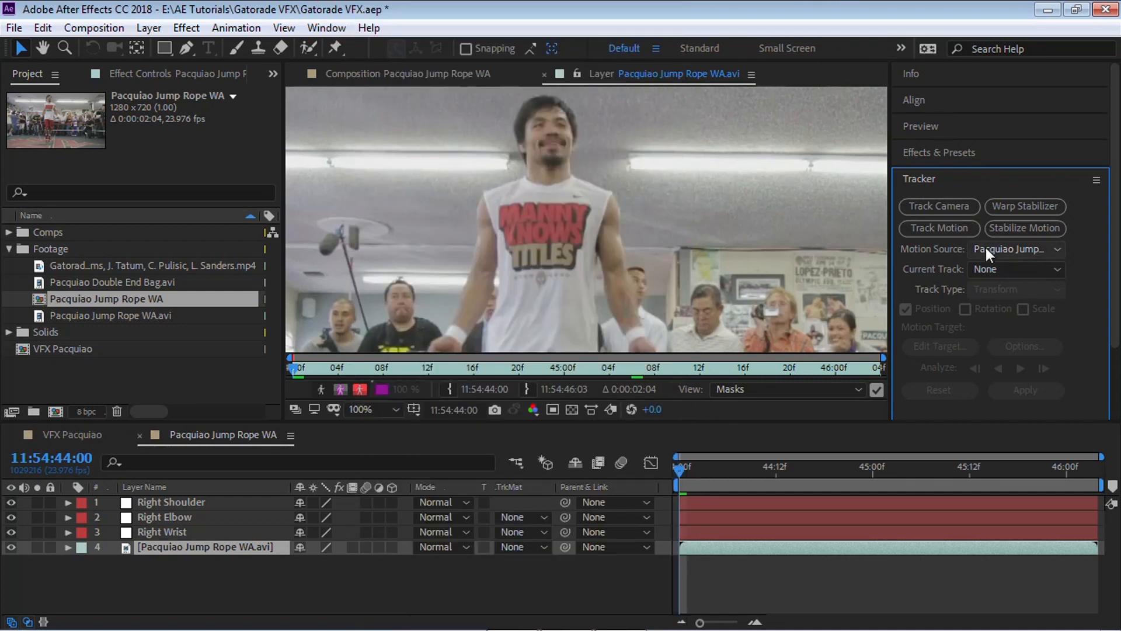
Start a motion track on the footage layer and place Track Point 1 on the boxer's right shoulder, at the edge of the shirt.
{"action": "left_click", "coordinate": [941, 229]}
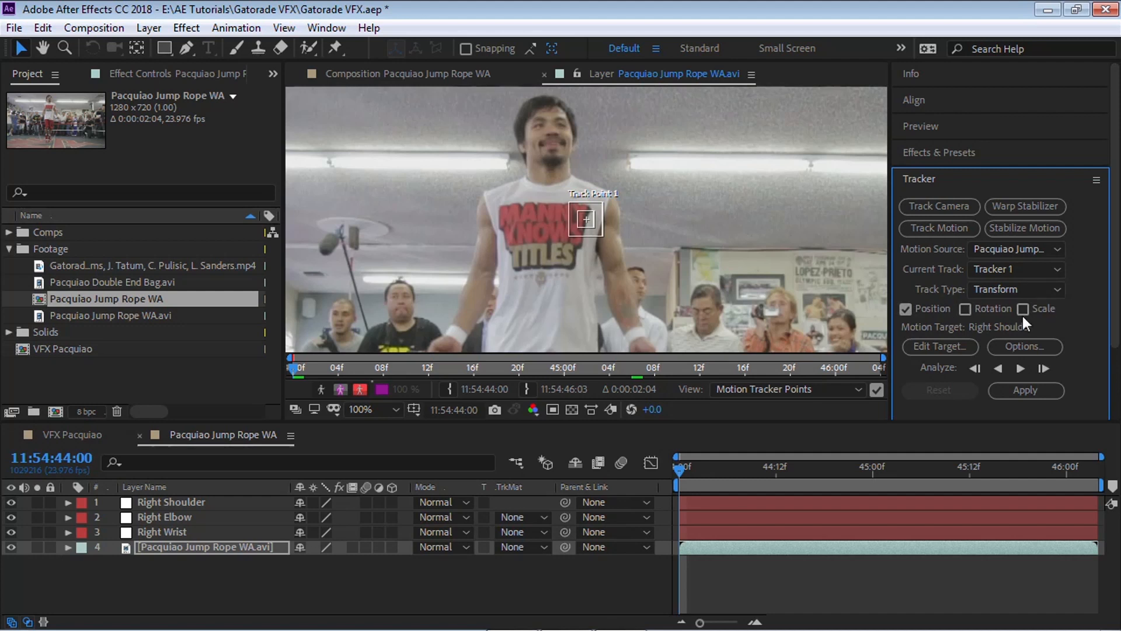
{"action": "left_click", "coordinate": [681, 238]}
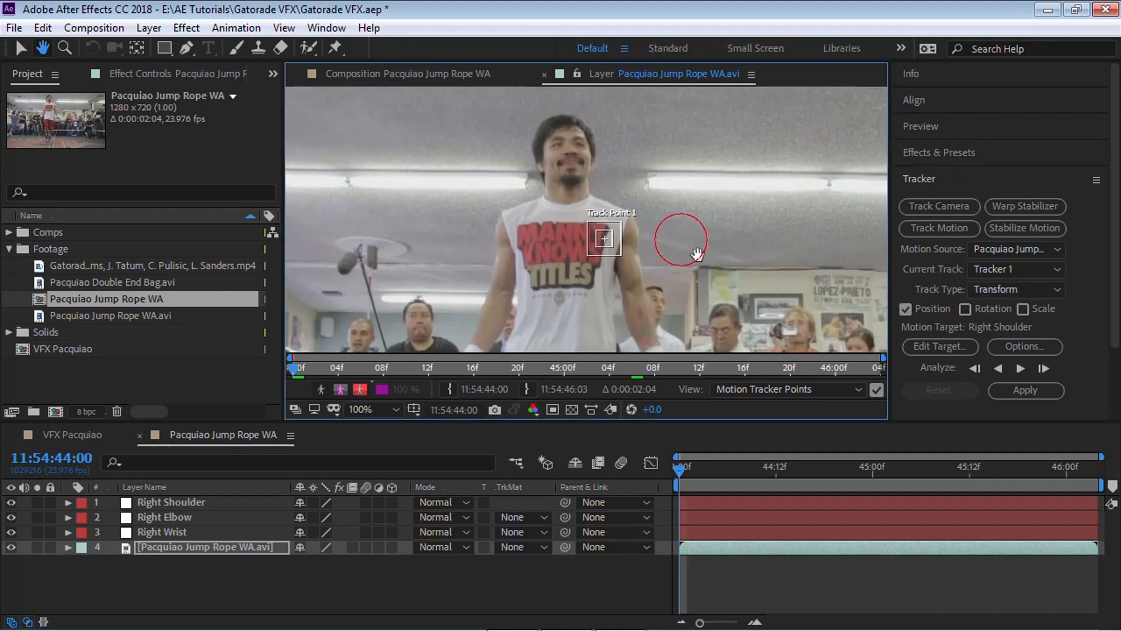
{"action": "scroll", "coordinate": [699, 232], "scroll_direction": "up", "scroll_amount": 2}
{"action": "left_click_drag", "start_coordinate": [628, 260], "coordinate": [492, 221]}
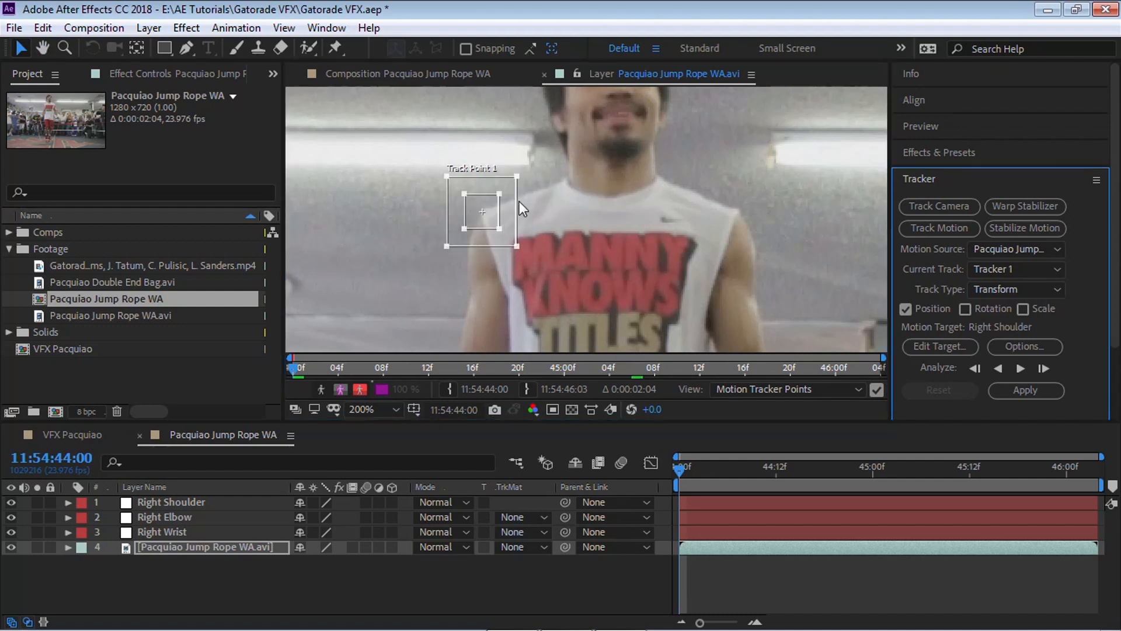
{"action": "scroll", "coordinate": [518, 198], "scroll_direction": "up", "scroll_amount": 2}
{"action": "key", "text": "h"}
{"action": "left_click_drag", "start_coordinate": [733, 233], "coordinate": [653, 241]}
{"action": "key", "text": "v"}
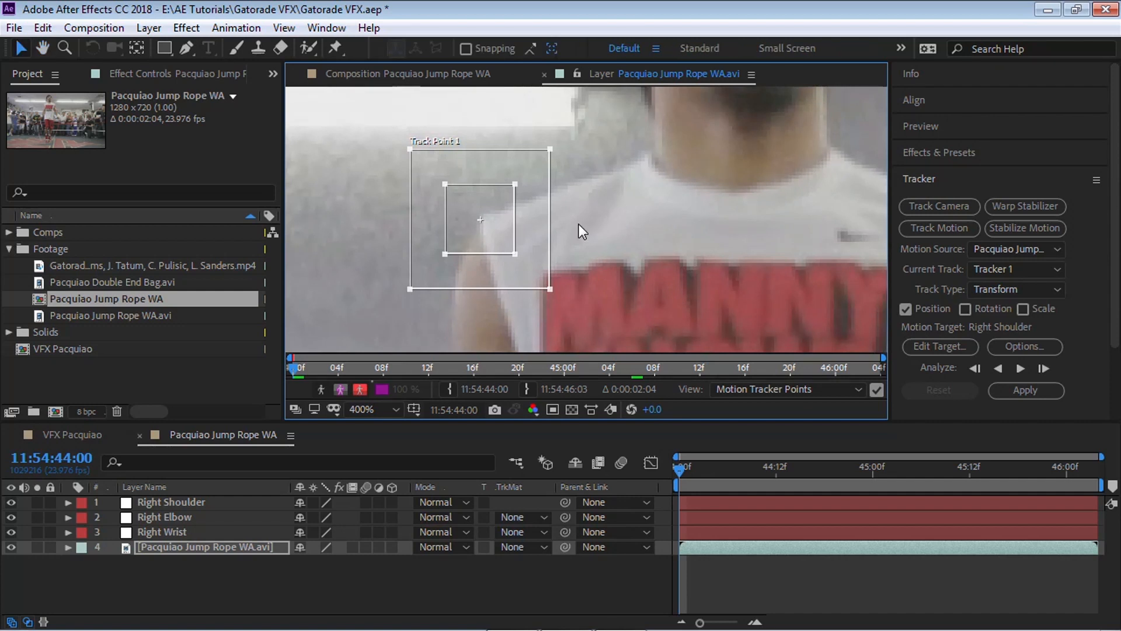
{"action": "left_click_drag", "start_coordinate": [498, 230], "coordinate": [499, 234]}
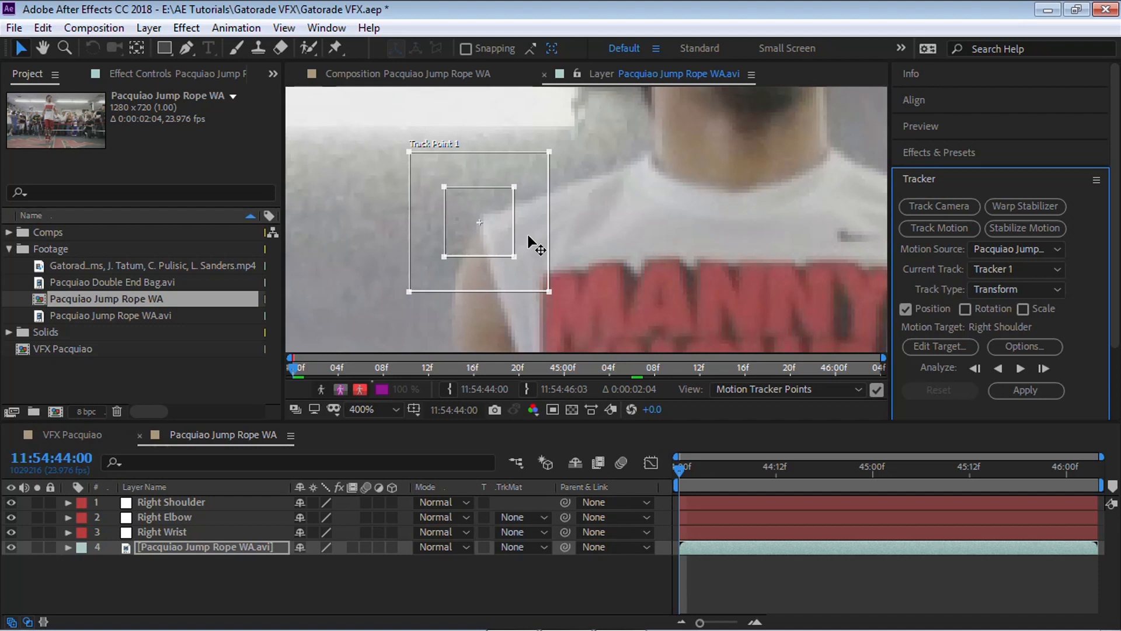
Analyze the shoulder track forward from the first frame through the whole clip, and return the playhead to the start.
{"action": "scroll", "coordinate": [528, 237], "scroll_direction": "down", "scroll_amount": 1}
{"action": "key", "text": "space"}
{"action": "left_click_drag", "start_coordinate": [689, 263], "coordinate": [628, 221]}
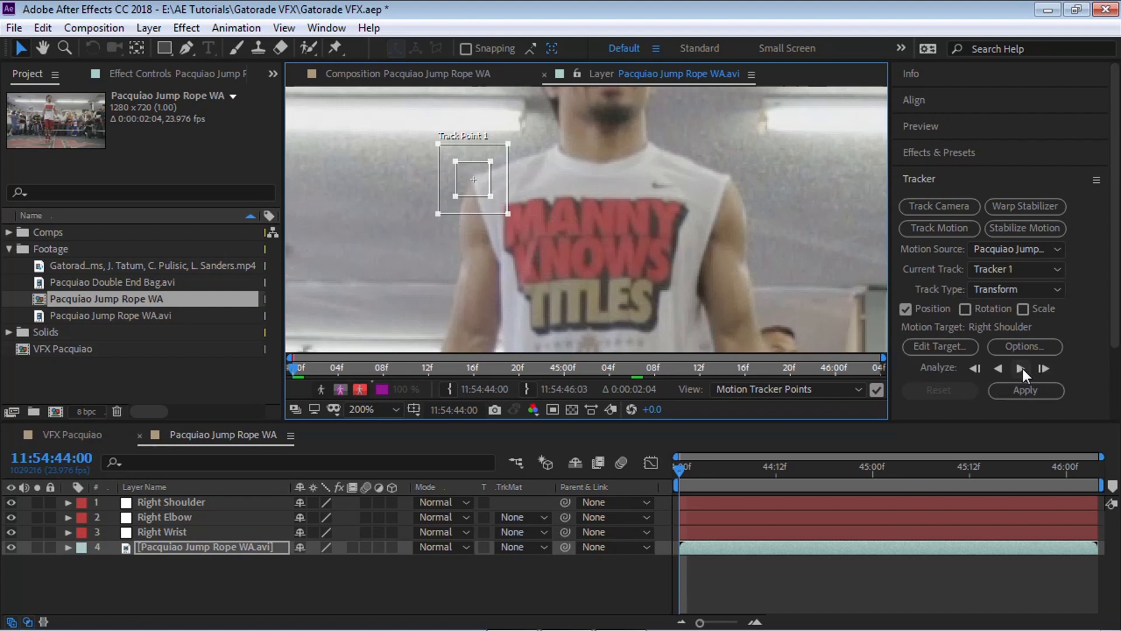
{"action": "left_click_drag", "start_coordinate": [688, 465], "coordinate": [778, 469]}
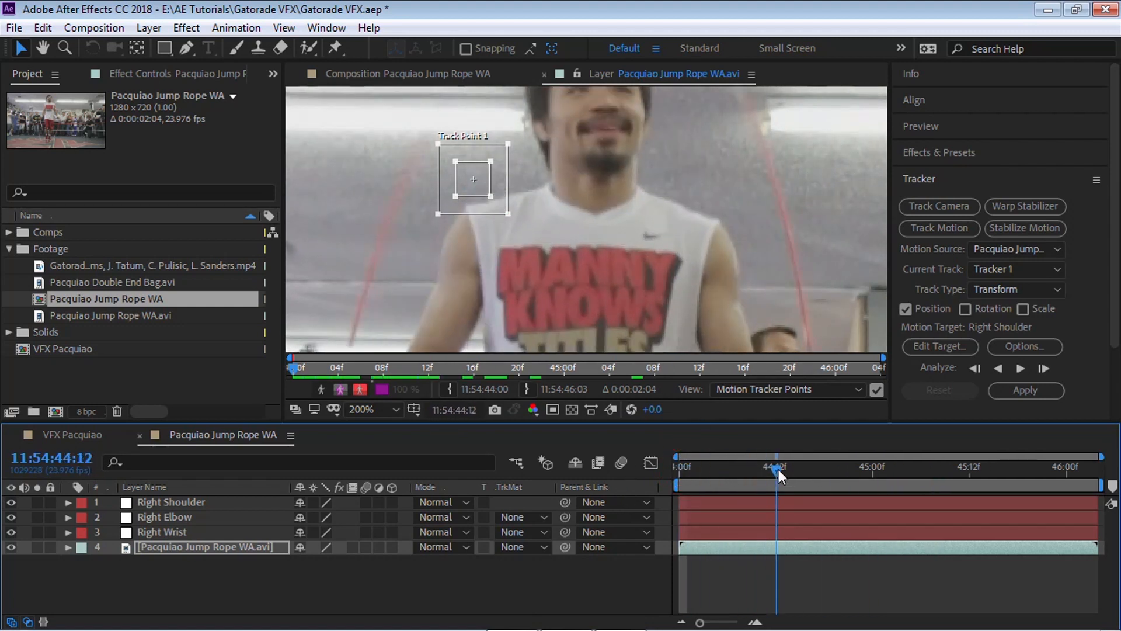
{"action": "left_click_drag", "start_coordinate": [779, 471], "coordinate": [642, 475]}
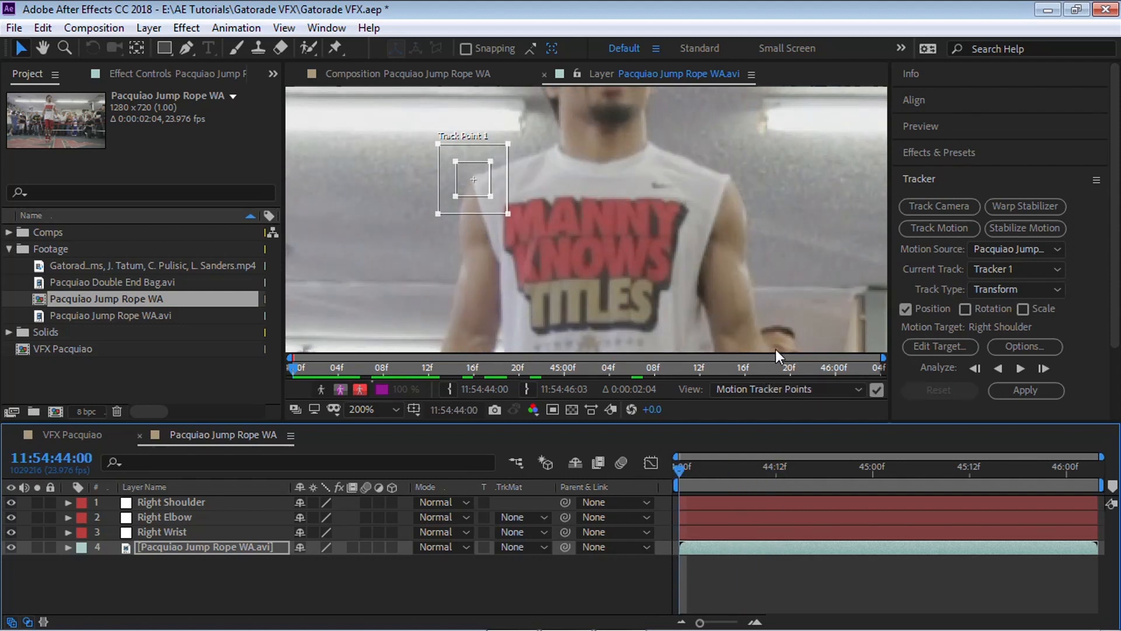
{"action": "left_click", "coordinate": [1019, 368]}
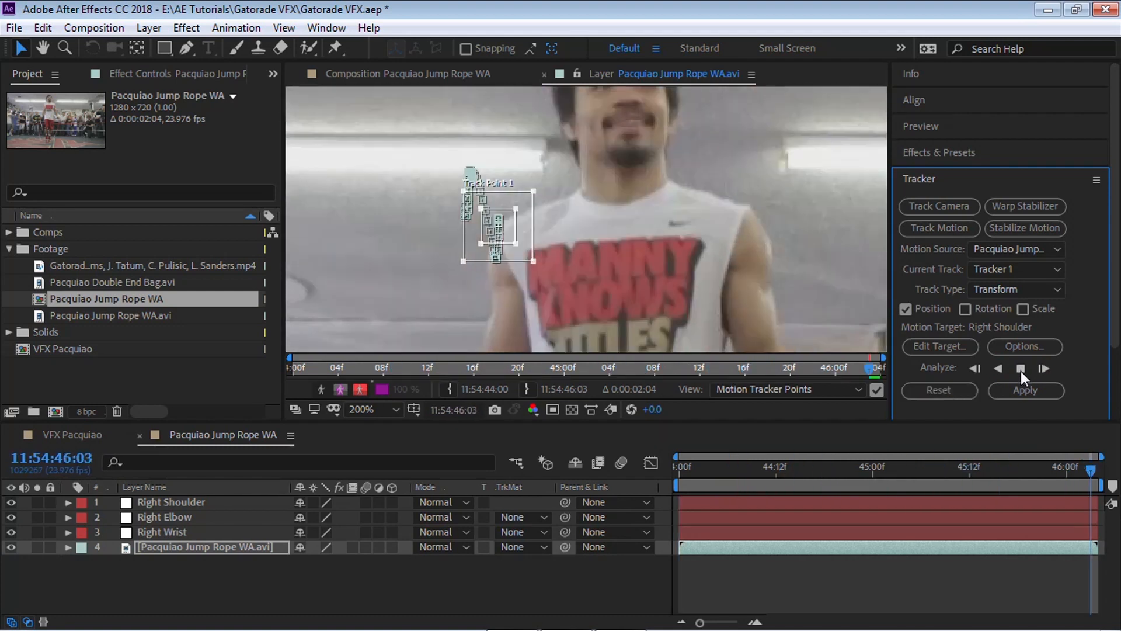
{"action": "left_click", "coordinate": [1092, 465]}
{"action": "left_click_drag", "start_coordinate": [1093, 465], "coordinate": [628, 481]}
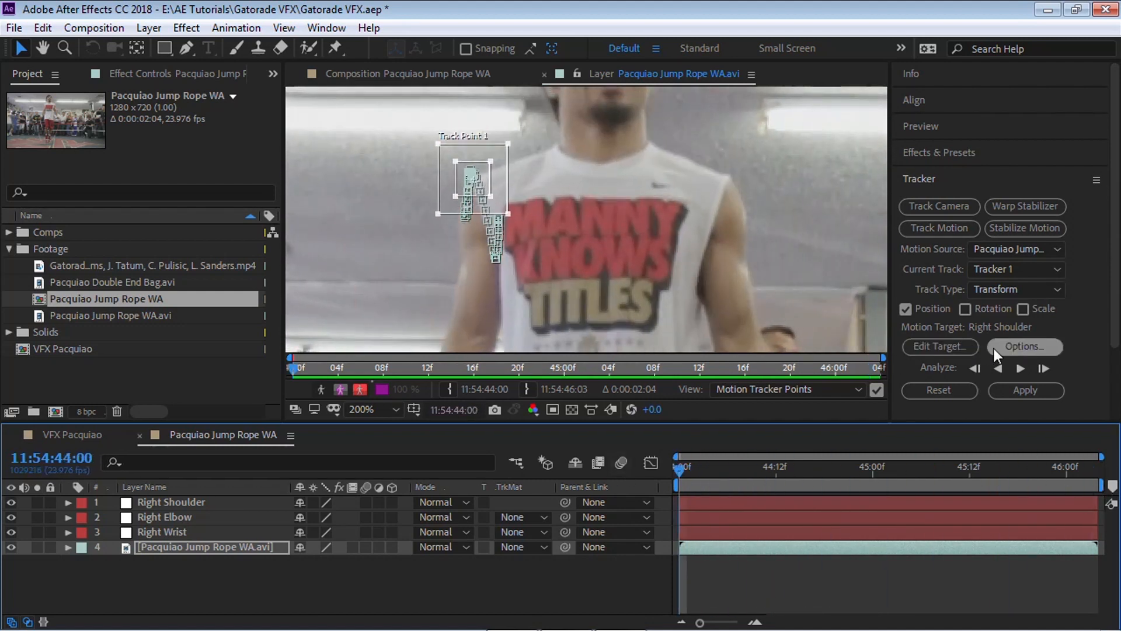
Apply the shoulder track to the Right Shoulder null in X and Y, and collapse the footage layer's properties.
{"action": "left_click", "coordinate": [941, 345]}
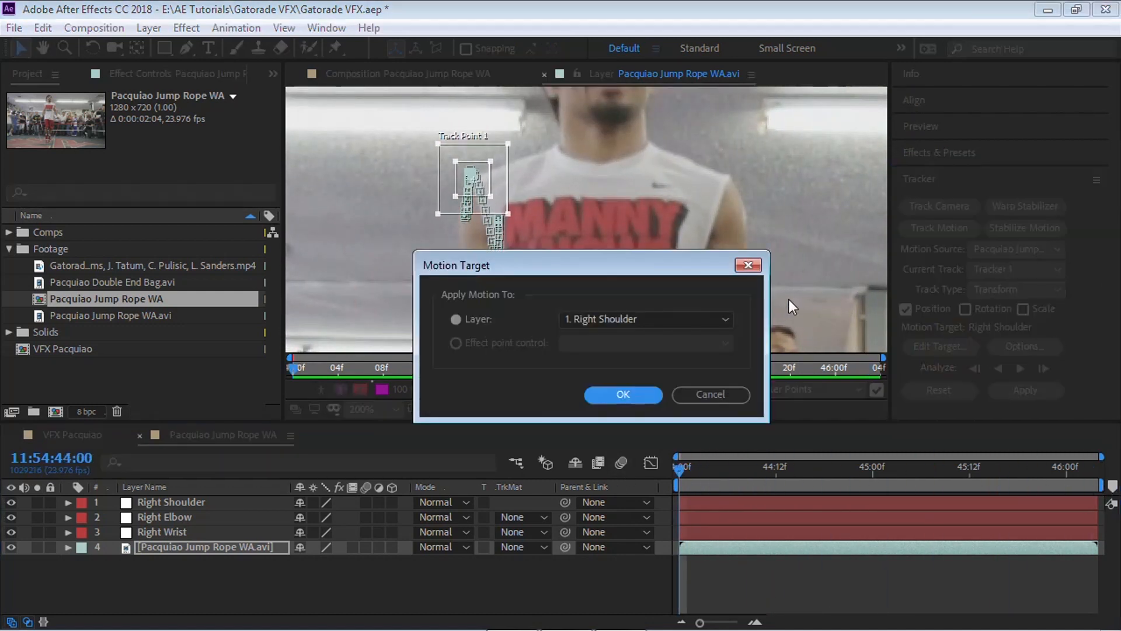
{"action": "left_click", "coordinate": [629, 319]}
{"action": "left_click", "coordinate": [595, 338]}
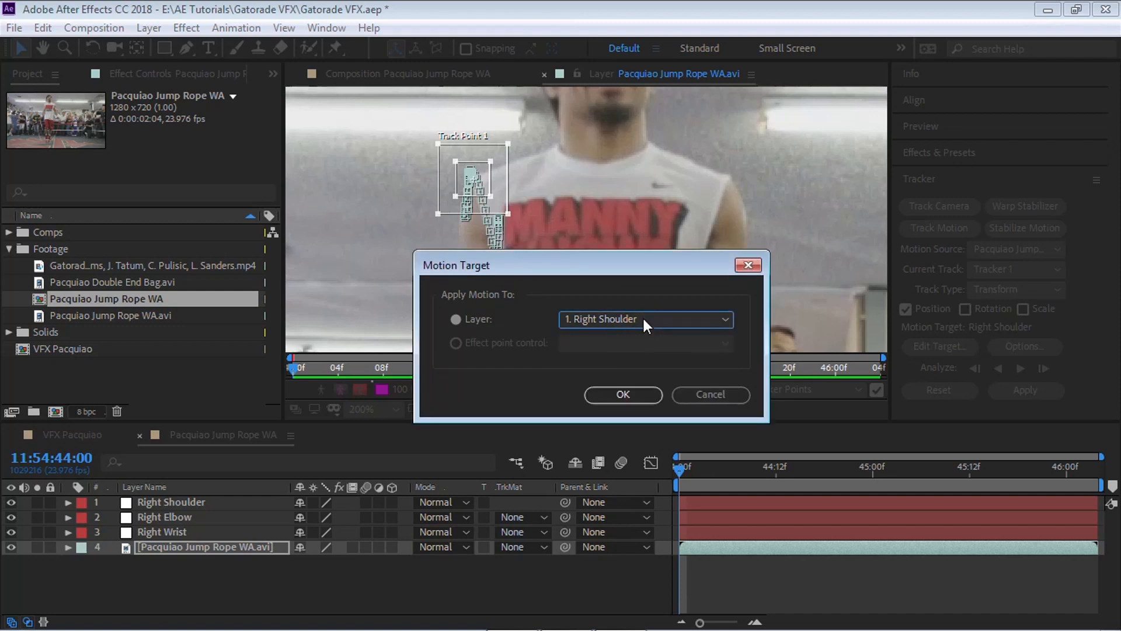
{"action": "left_click", "coordinate": [625, 394]}
{"action": "left_click", "coordinate": [1027, 390]}
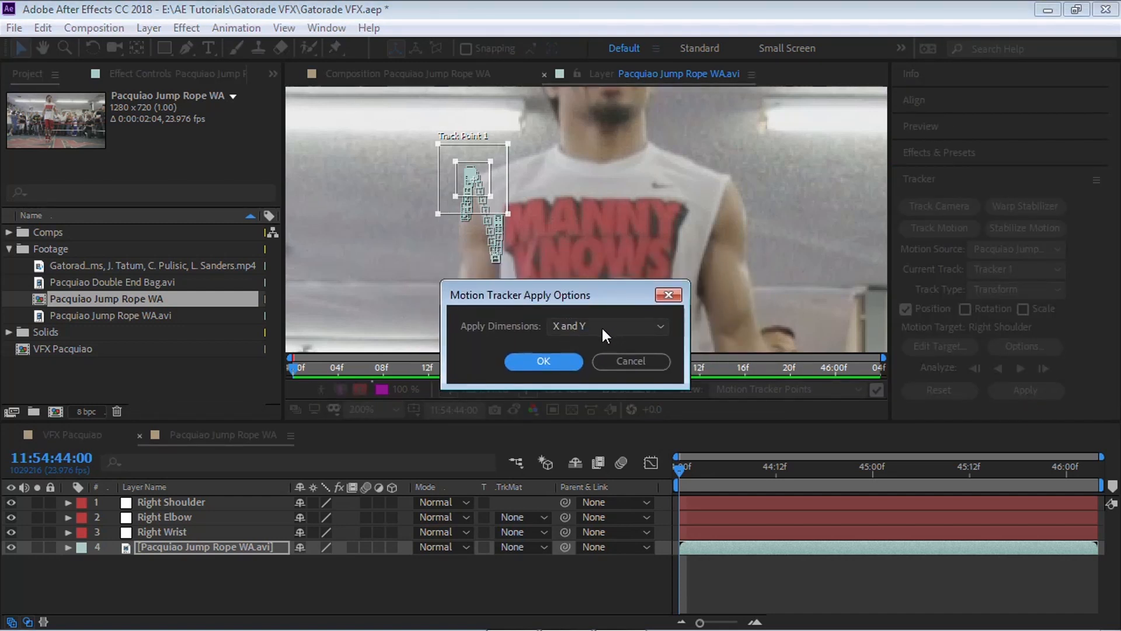
{"action": "left_click", "coordinate": [554, 359]}
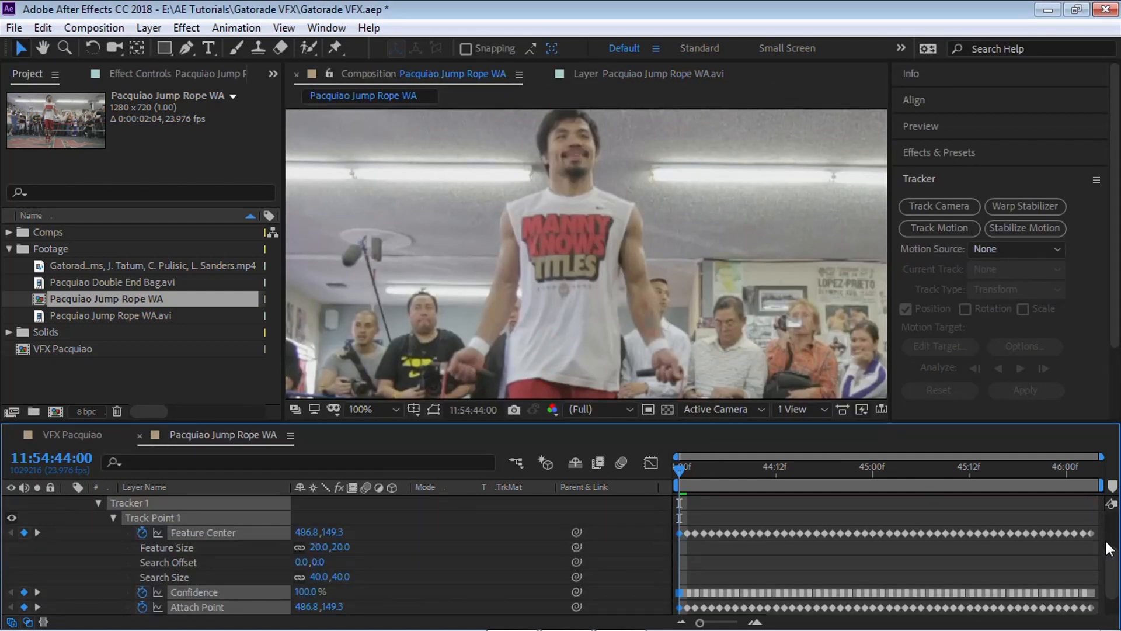
{"action": "left_click_drag", "start_coordinate": [1110, 554], "coordinate": [1103, 496]}
{"action": "left_click", "coordinate": [68, 547]}
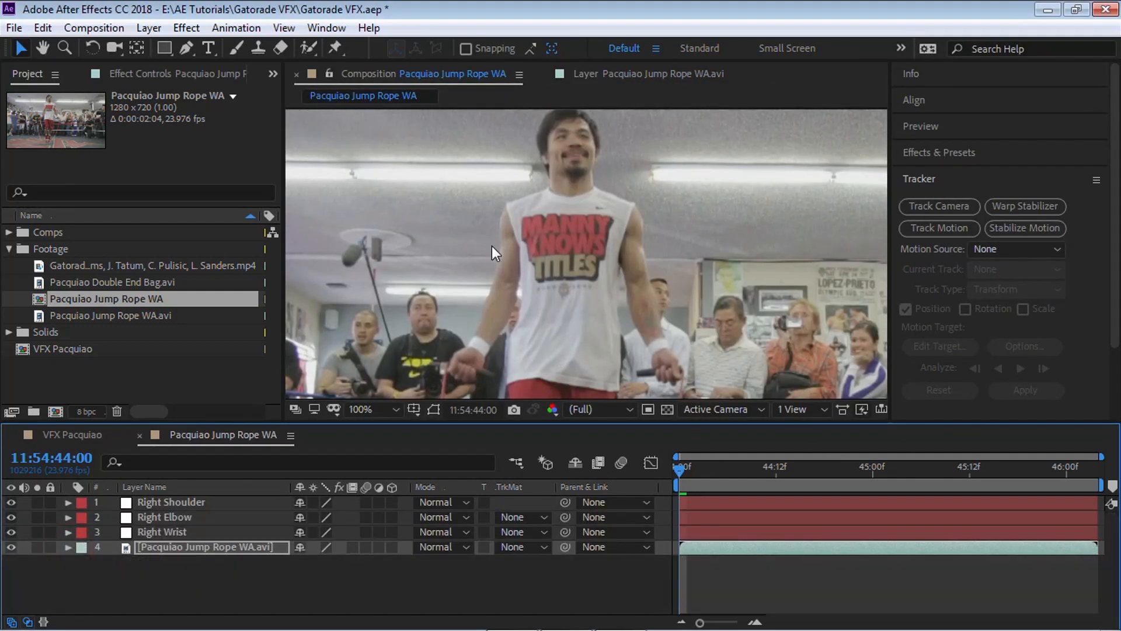
Reset the tracker in the footage's Layer viewer and move Track Point 1 onto the boxer's right elbow.
{"action": "left_click", "coordinate": [641, 73]}
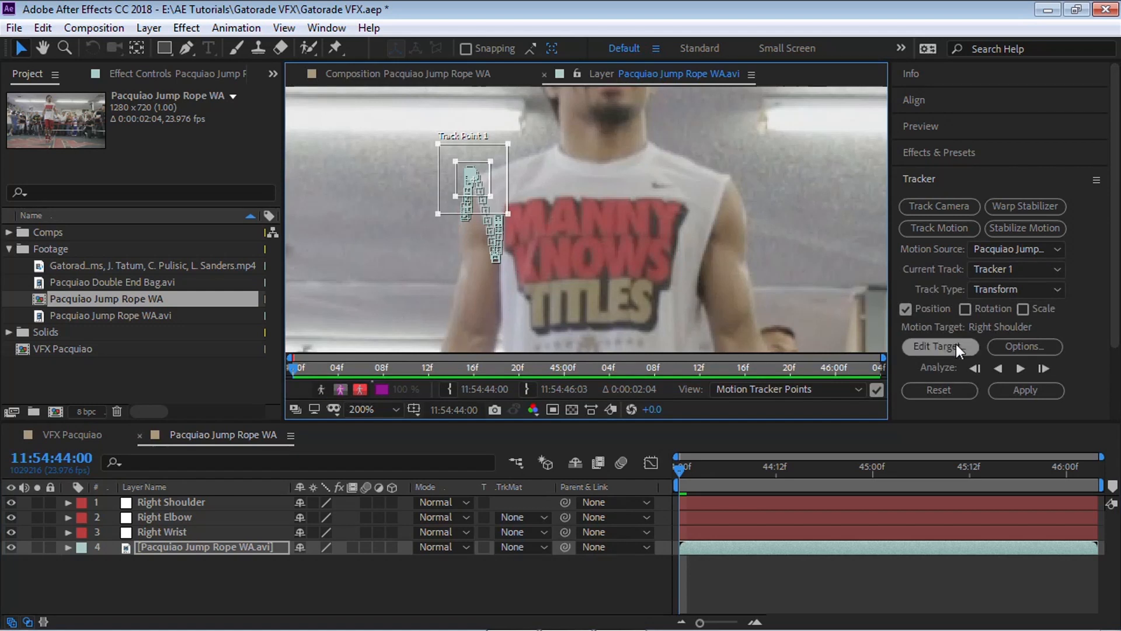
{"action": "left_click", "coordinate": [951, 390]}
{"action": "left_click_drag", "start_coordinate": [703, 261], "coordinate": [590, 267]}
{"action": "key", "text": "v"}
{"action": "scroll", "coordinate": [502, 216], "scroll_direction": "up", "scroll_amount": 2}
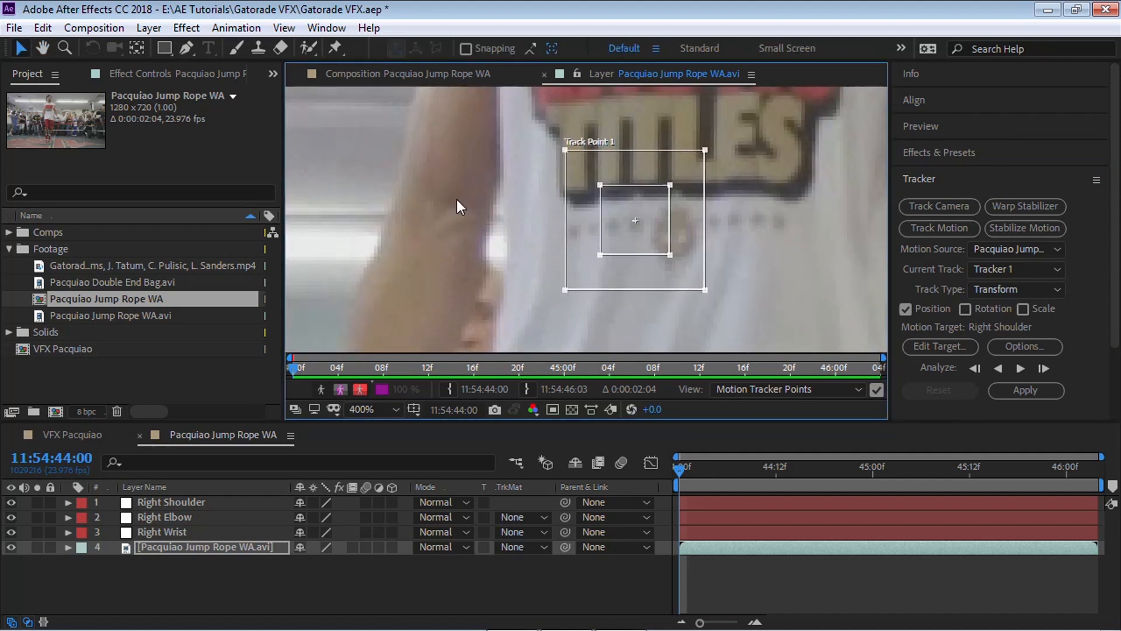
{"action": "left_click_drag", "start_coordinate": [648, 233], "coordinate": [467, 212]}
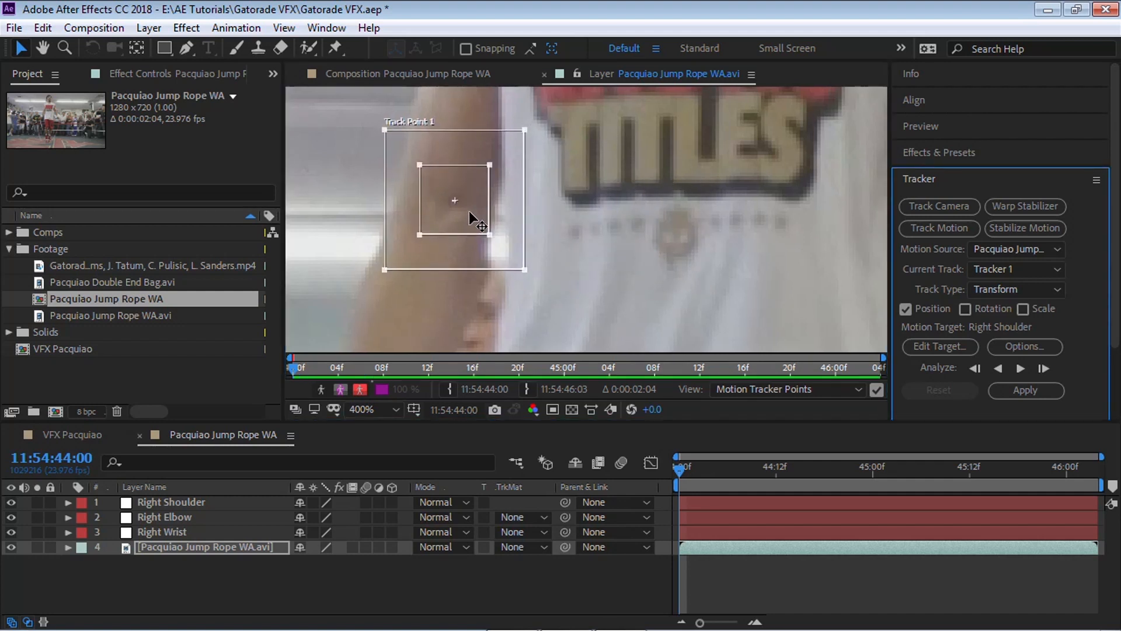
Analyze the elbow track forward from the first frame of the clip.
{"action": "scroll", "coordinate": [470, 213], "scroll_direction": "down", "scroll_amount": 2}
{"action": "key", "text": "h"}
{"action": "left_click_drag", "start_coordinate": [662, 250], "coordinate": [697, 263]}
{"action": "key", "text": "v"}
{"action": "mouse_move", "coordinate": [681, 467]}
{"action": "left_mouse_down"}
{"action": "mouse_move", "coordinate": [781, 476]}
{"action": "mouse_move", "coordinate": [679, 467]}
{"action": "left_mouse_up"}
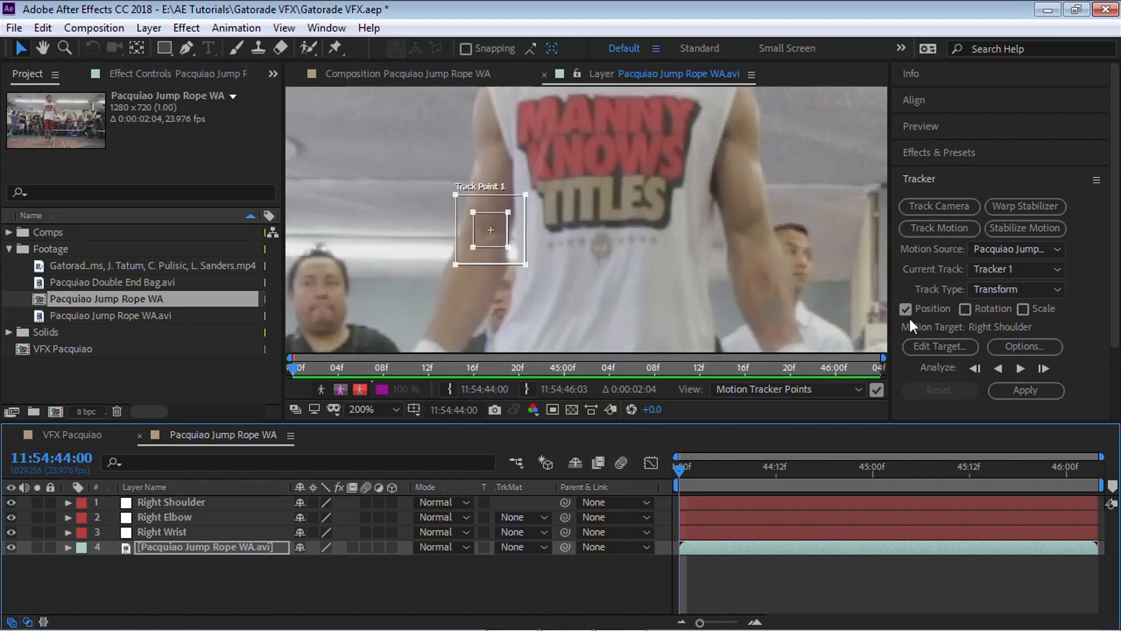
{"action": "left_click", "coordinate": [1022, 369]}
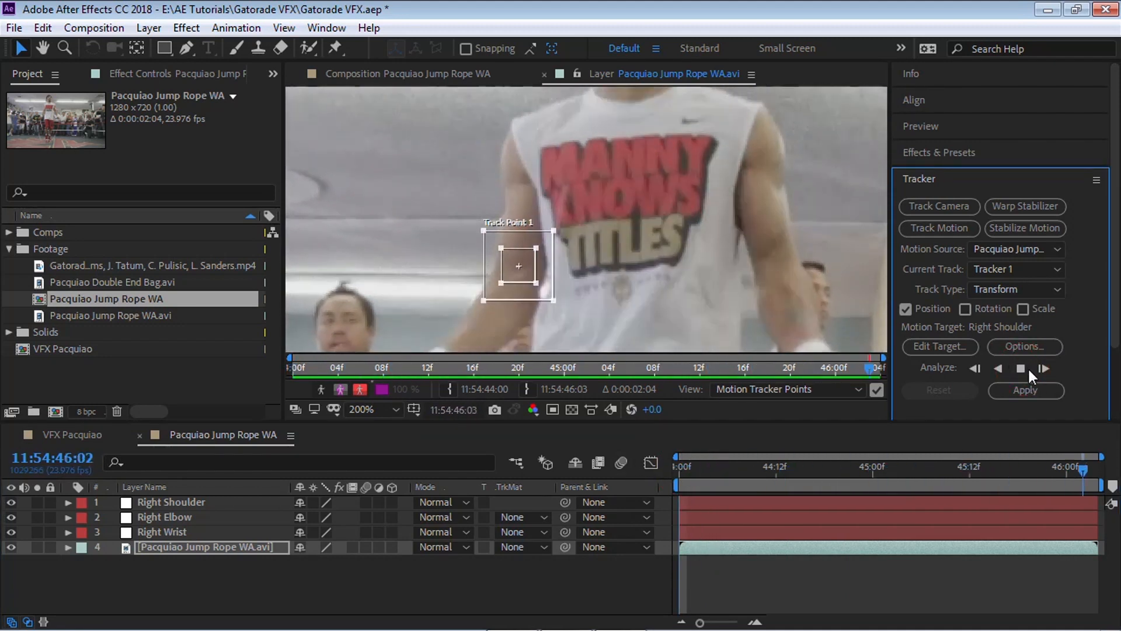
Return the playhead to the first frame and apply the elbow track to the Right Elbow null in X and Y.
{"action": "left_click_drag", "start_coordinate": [1092, 471], "coordinate": [825, 469]}
{"action": "key", "text": "Home"}
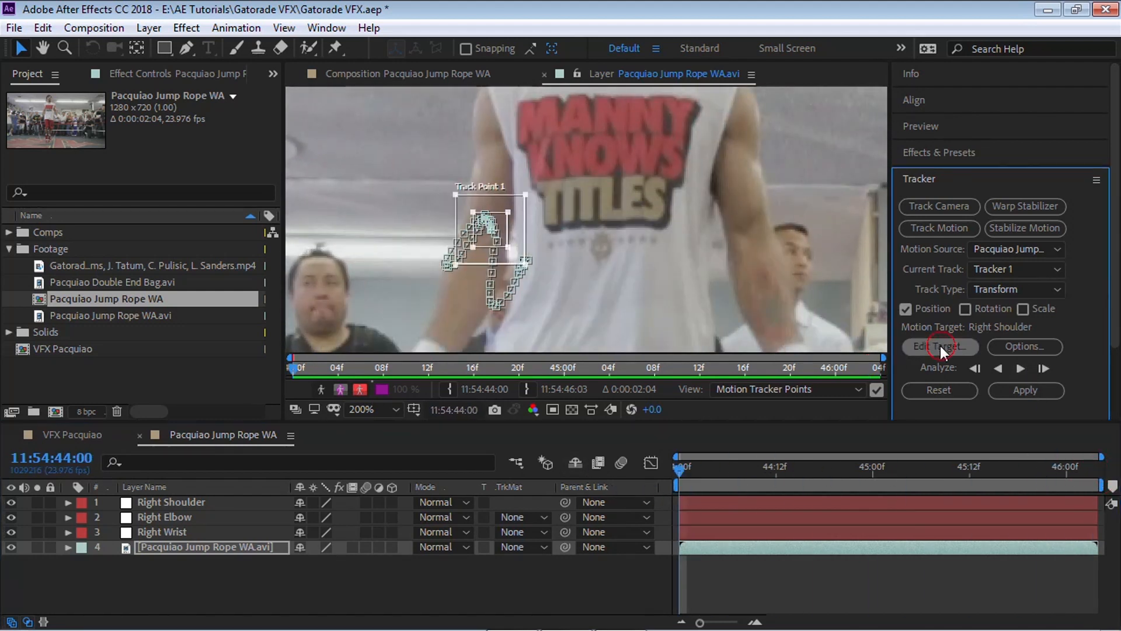
{"action": "left_click", "coordinate": [940, 345]}
{"action": "left_click", "coordinate": [623, 319]}
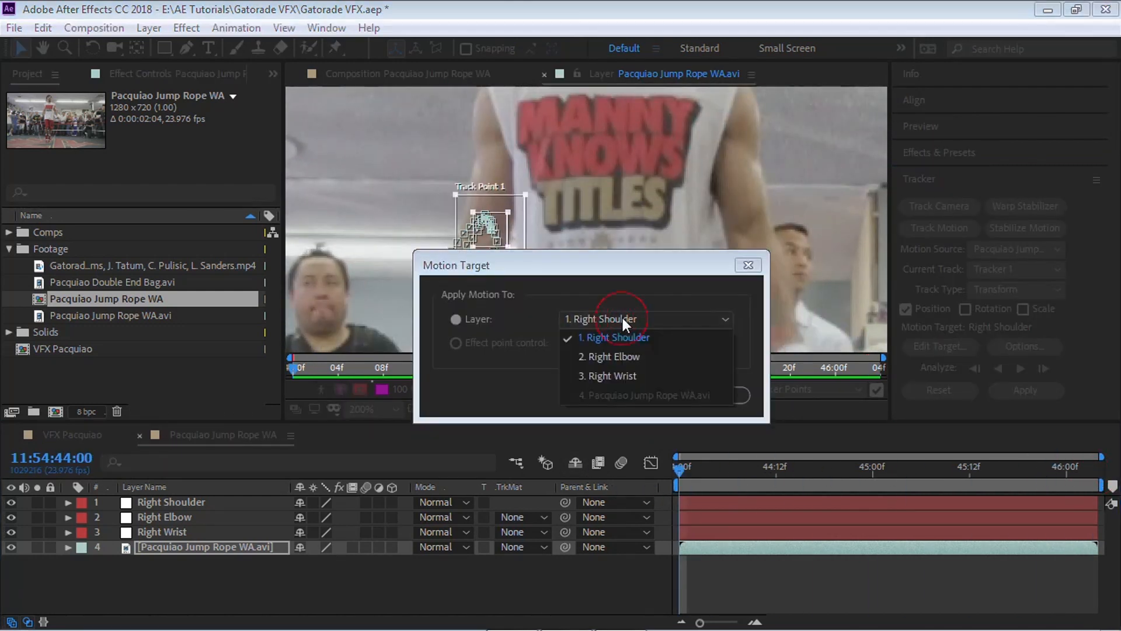
{"action": "left_click", "coordinate": [589, 357]}
{"action": "left_click", "coordinate": [597, 393]}
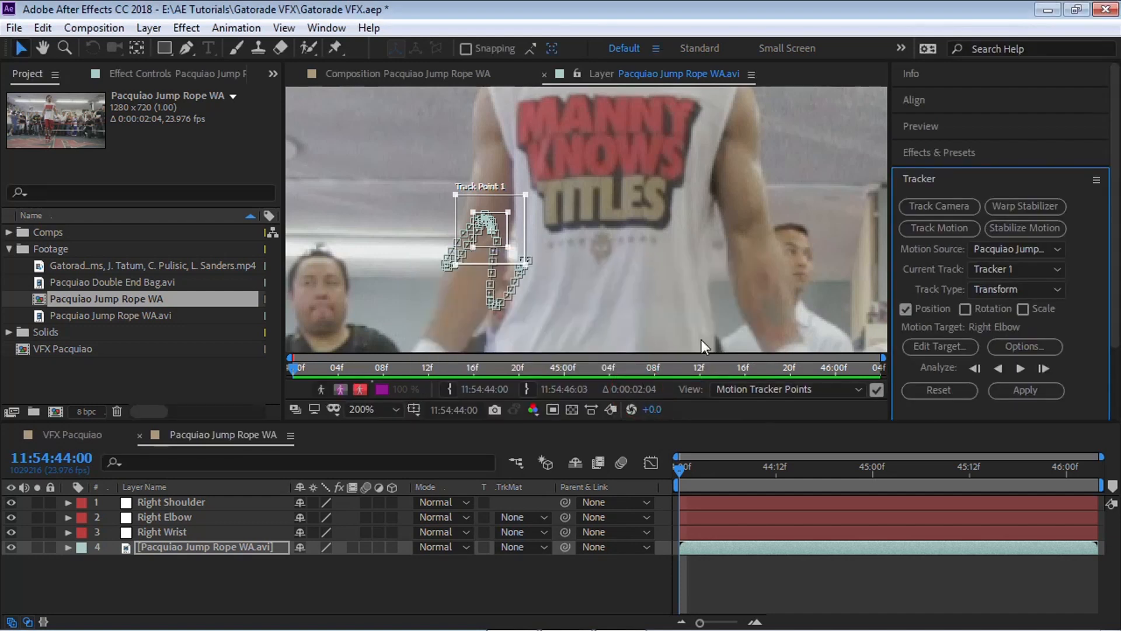
{"action": "left_click", "coordinate": [1031, 391]}
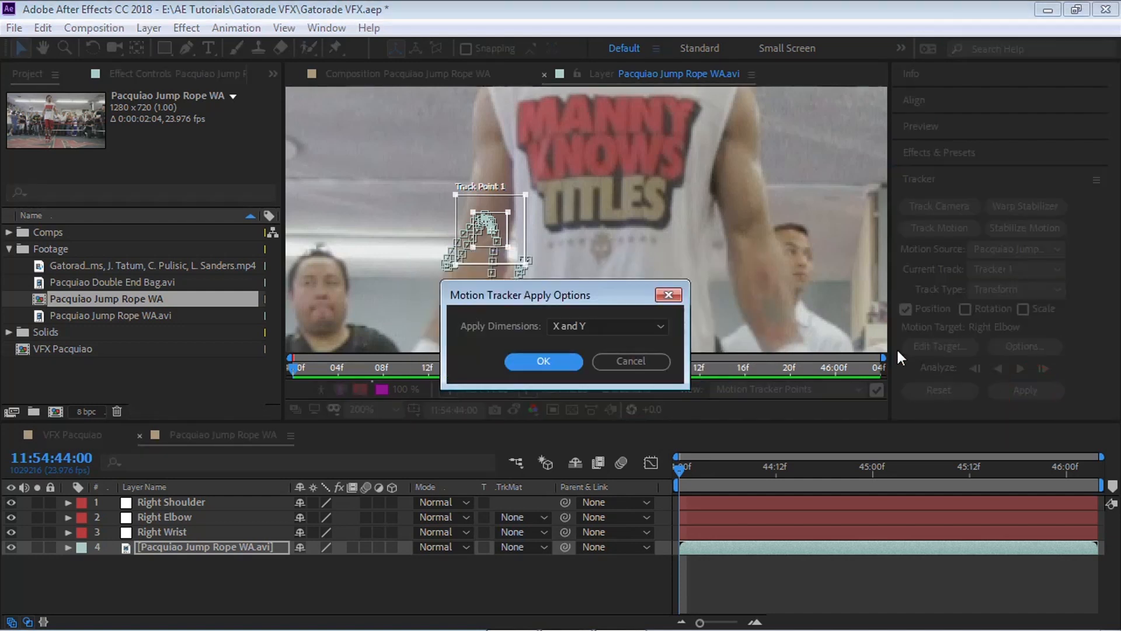
{"action": "left_click", "coordinate": [547, 359]}
{"action": "left_click", "coordinate": [99, 501]}
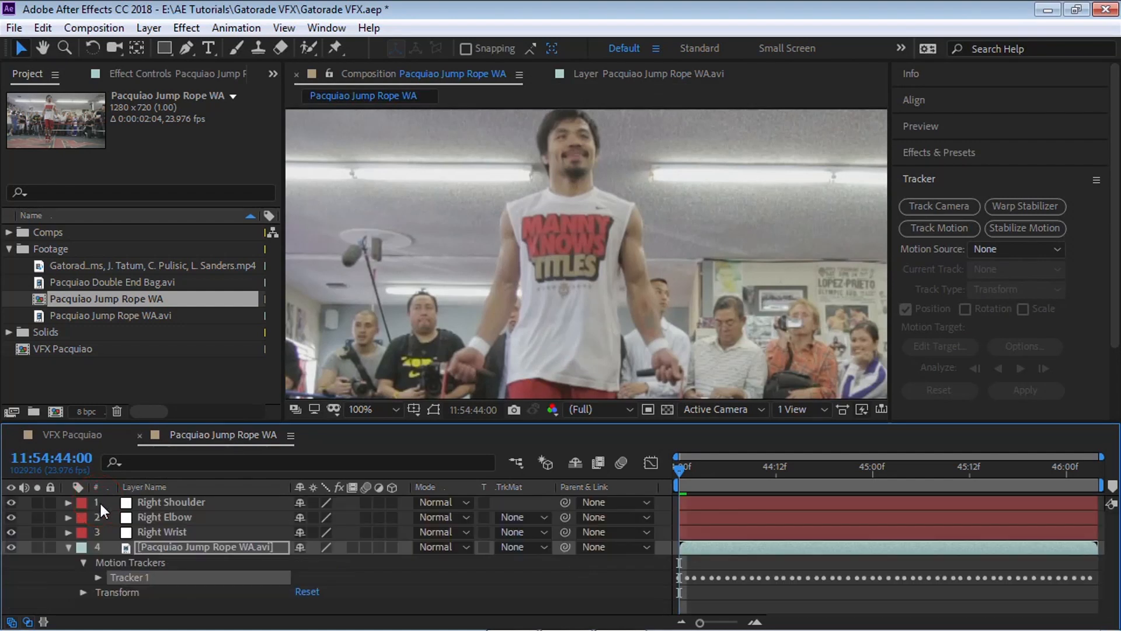
Reset the tracker in the footage's Layer viewer.
{"action": "left_click", "coordinate": [644, 74]}
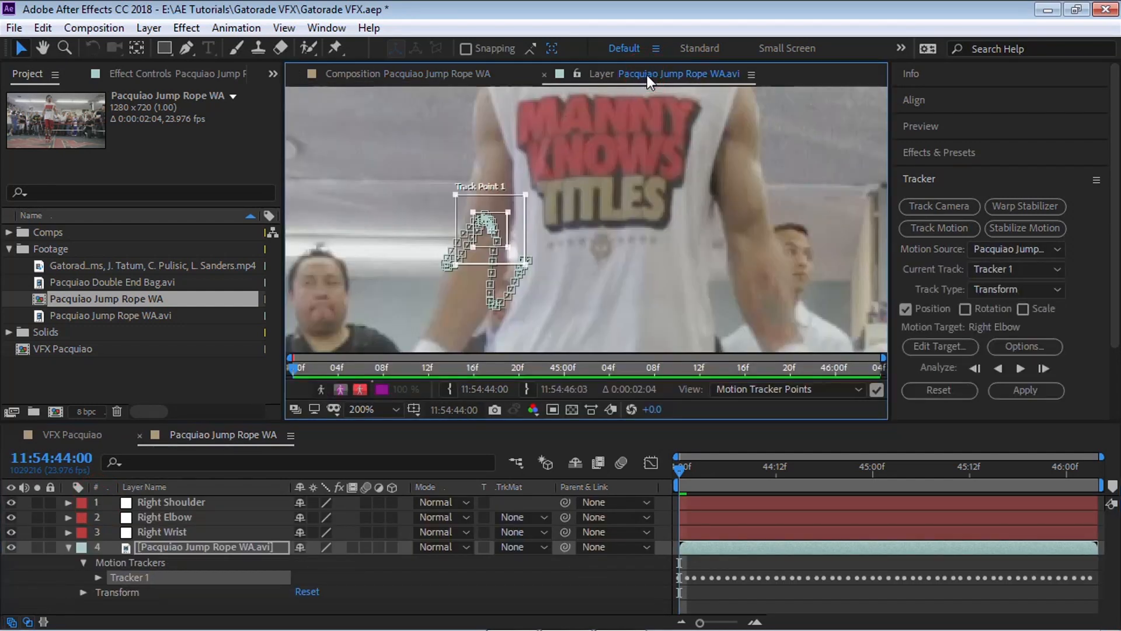
{"action": "left_click", "coordinate": [938, 390]}
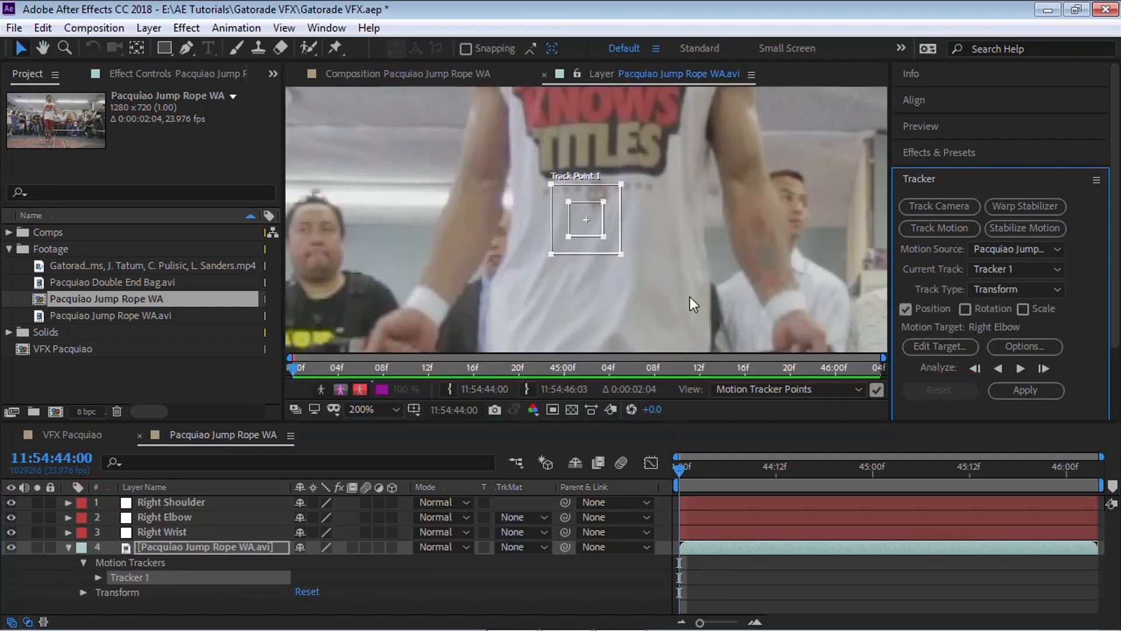
{"action": "left_click", "coordinate": [687, 288]}
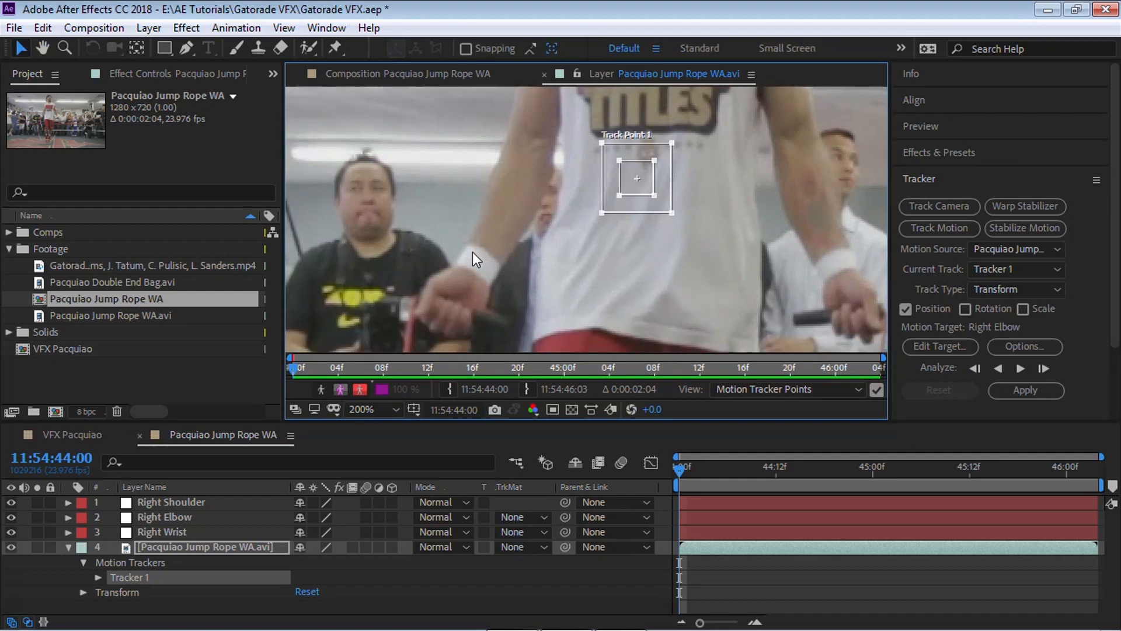
Move Track Point 1 onto the boxer's right wrist and analyze the track forward from the first frame.
{"action": "left_click_drag", "start_coordinate": [643, 185], "coordinate": [479, 250]}
{"action": "key", "text": "h"}
{"action": "left_click_drag", "start_coordinate": [618, 265], "coordinate": [613, 246]}
{"action": "key", "text": "v"}
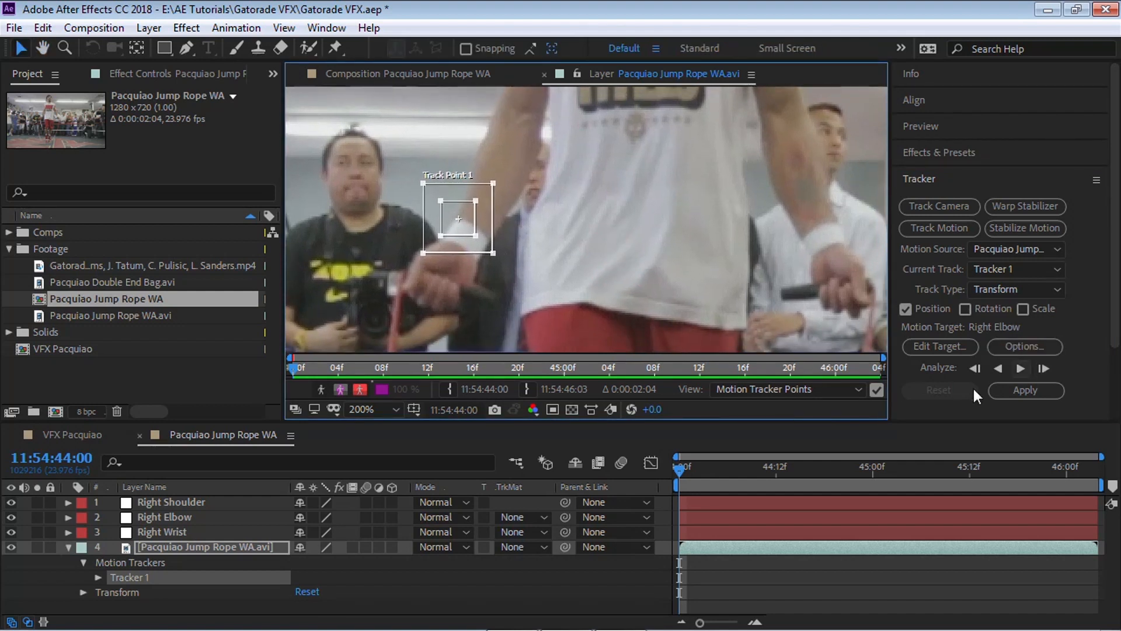
{"action": "left_click_drag", "start_coordinate": [677, 474], "coordinate": [649, 479]}
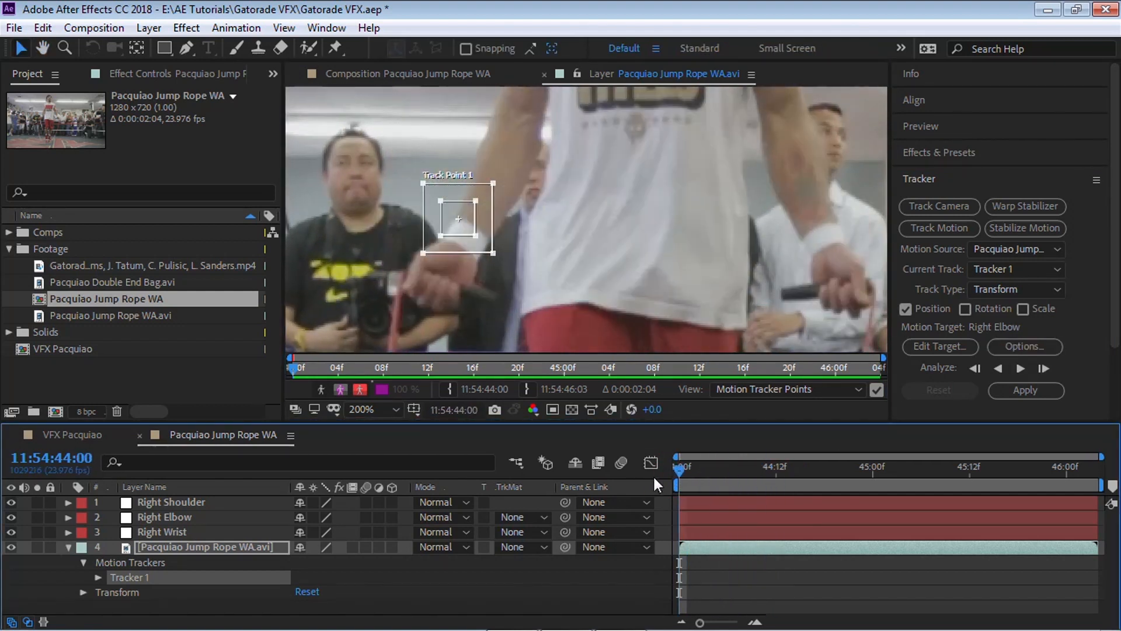
{"action": "left_click", "coordinate": [1020, 369]}
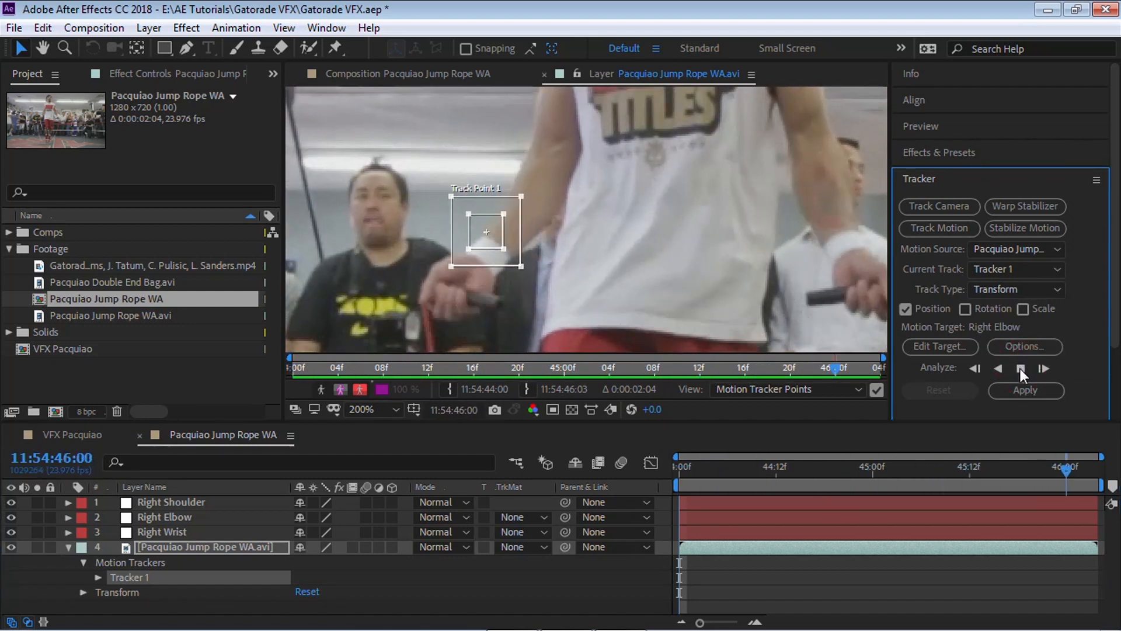
Realign Track Point 1 by hand with the right wristband on frames 11:54:44:13, 11:54:44:14 and 11:54:44:15.
{"action": "left_click_drag", "start_coordinate": [1085, 470], "coordinate": [777, 453]}
{"action": "scroll", "coordinate": [713, 229], "scroll_direction": "up", "scroll_amount": 1}
{"action": "key", "text": "space"}
{"action": "left_click_drag", "start_coordinate": [821, 253], "coordinate": [728, 242]}
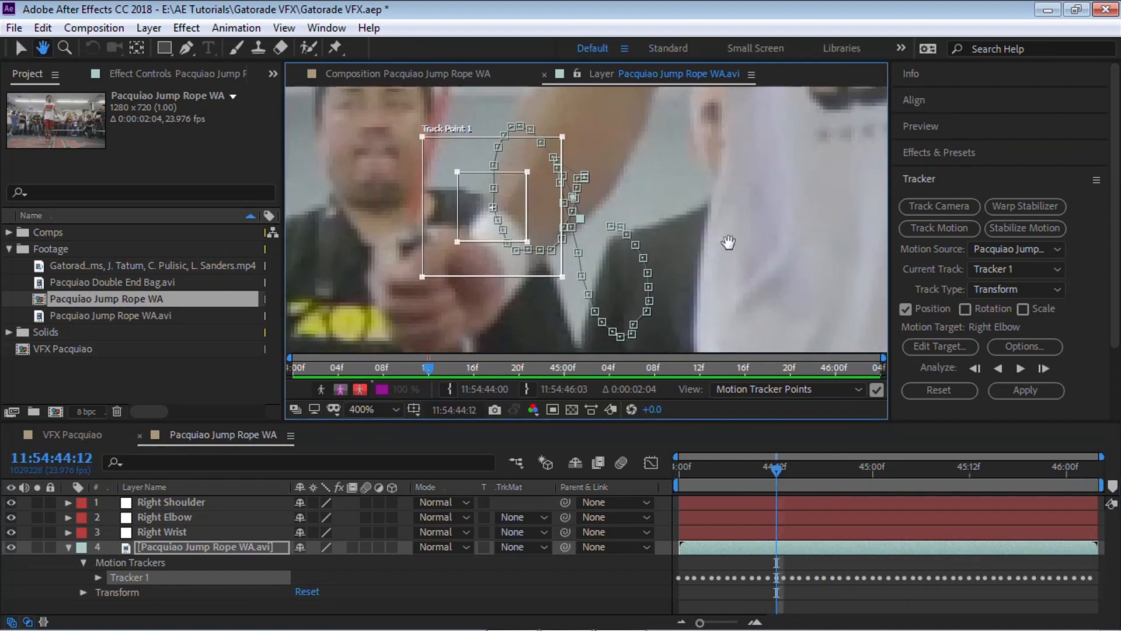
{"action": "mouse_move", "coordinate": [776, 467]}
{"action": "left_mouse_down"}
{"action": "mouse_move", "coordinate": [794, 469]}
{"action": "mouse_move", "coordinate": [771, 467]}
{"action": "mouse_move", "coordinate": [782, 467]}
{"action": "left_mouse_up"}
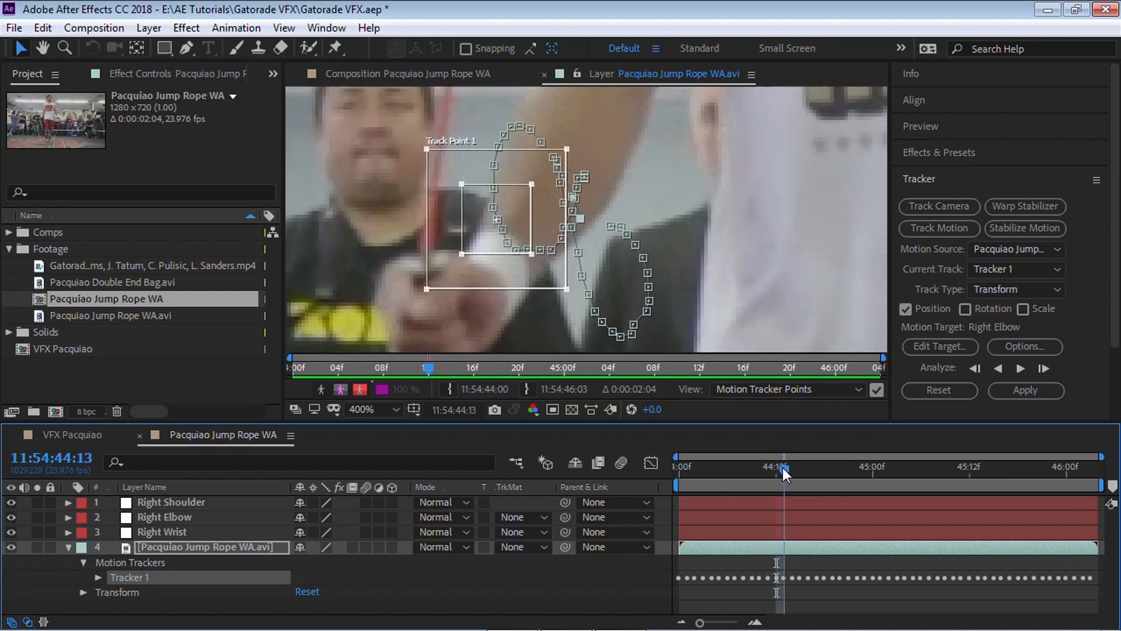
{"action": "left_click_drag", "start_coordinate": [519, 217], "coordinate": [512, 227]}
{"action": "left_click_drag", "start_coordinate": [786, 470], "coordinate": [794, 471]}
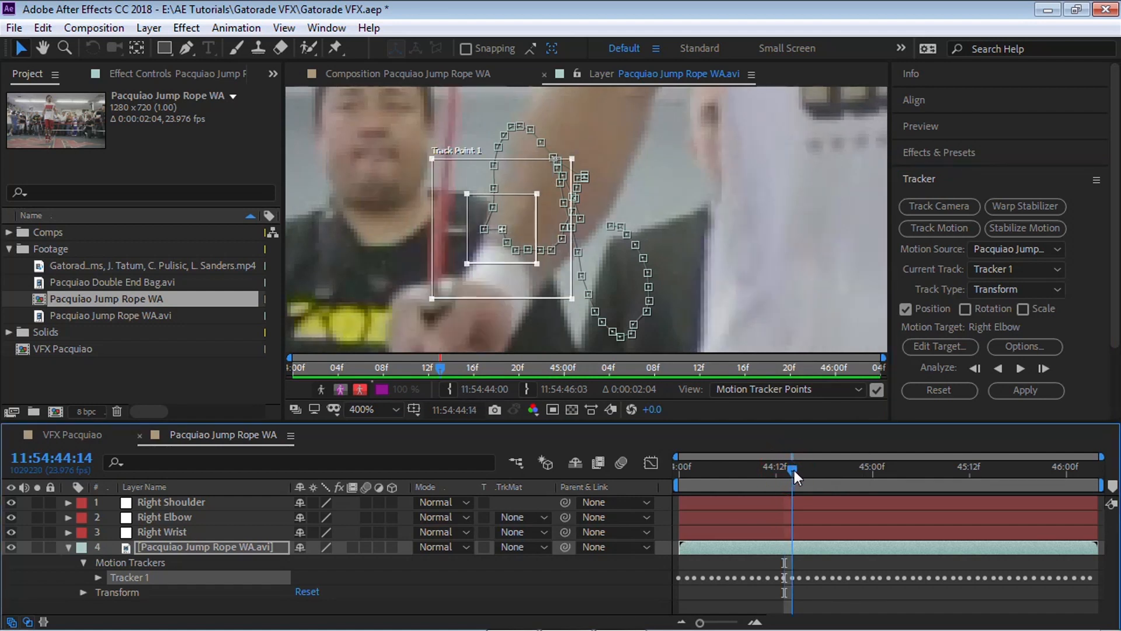
{"action": "left_click", "coordinate": [520, 233]}
{"action": "left_click_drag", "start_coordinate": [504, 243], "coordinate": [504, 242]}
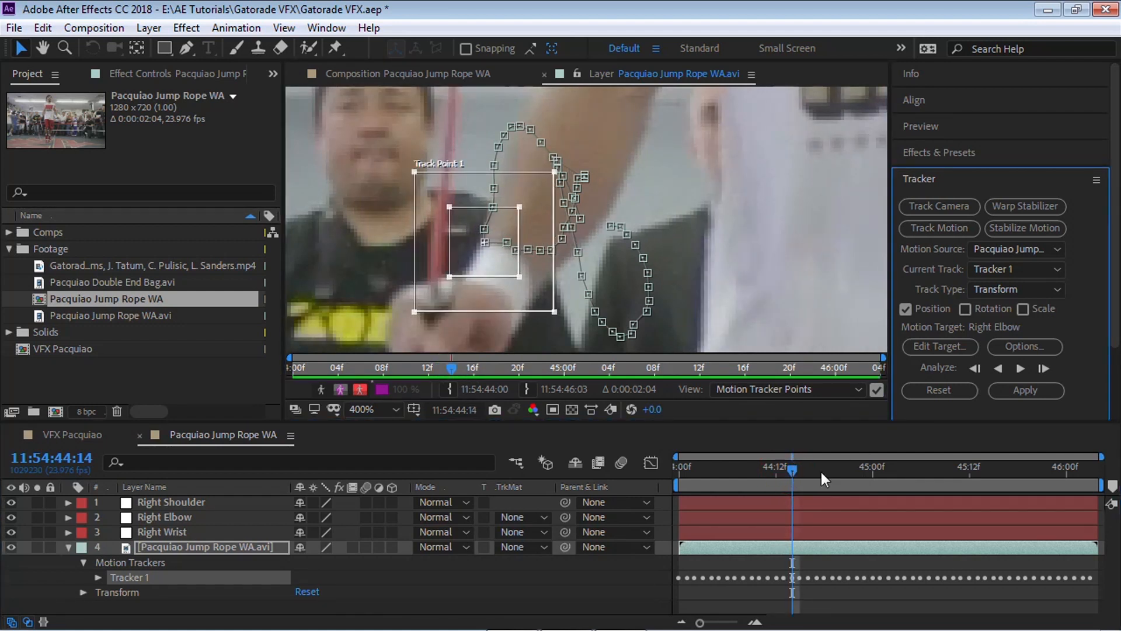
{"action": "left_click_drag", "start_coordinate": [793, 471], "coordinate": [799, 469]}
{"action": "left_click_drag", "start_coordinate": [517, 226], "coordinate": [497, 240]}
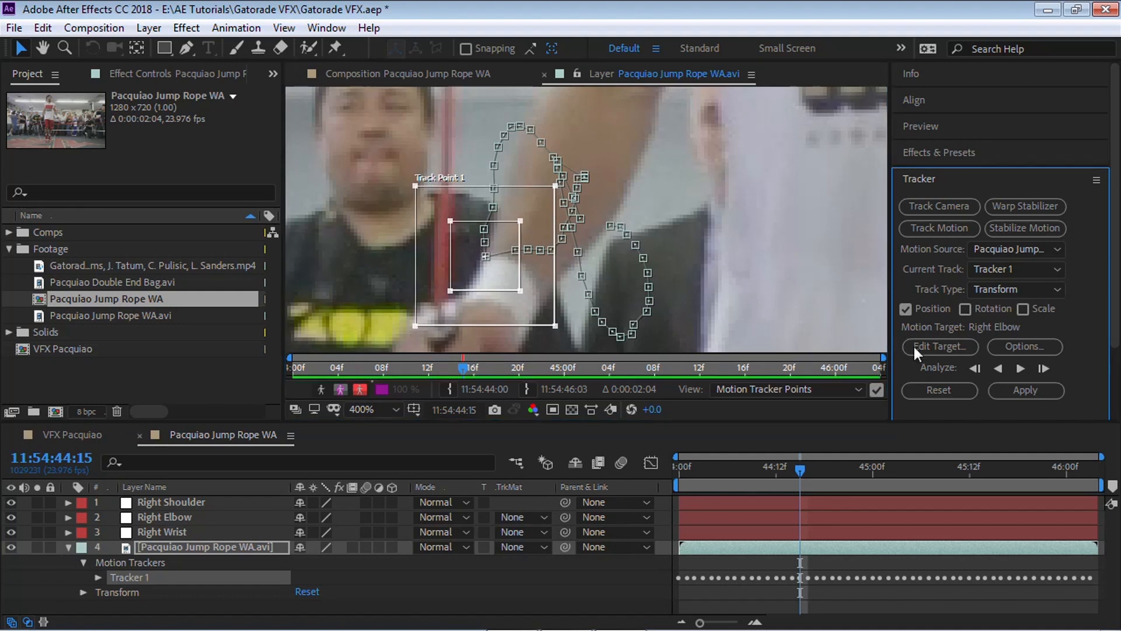
Analyze the wrist track forward one frame at a time from 11:54:44:15 to 11:54:44:20.
{"action": "left_click", "coordinate": [1045, 369]}
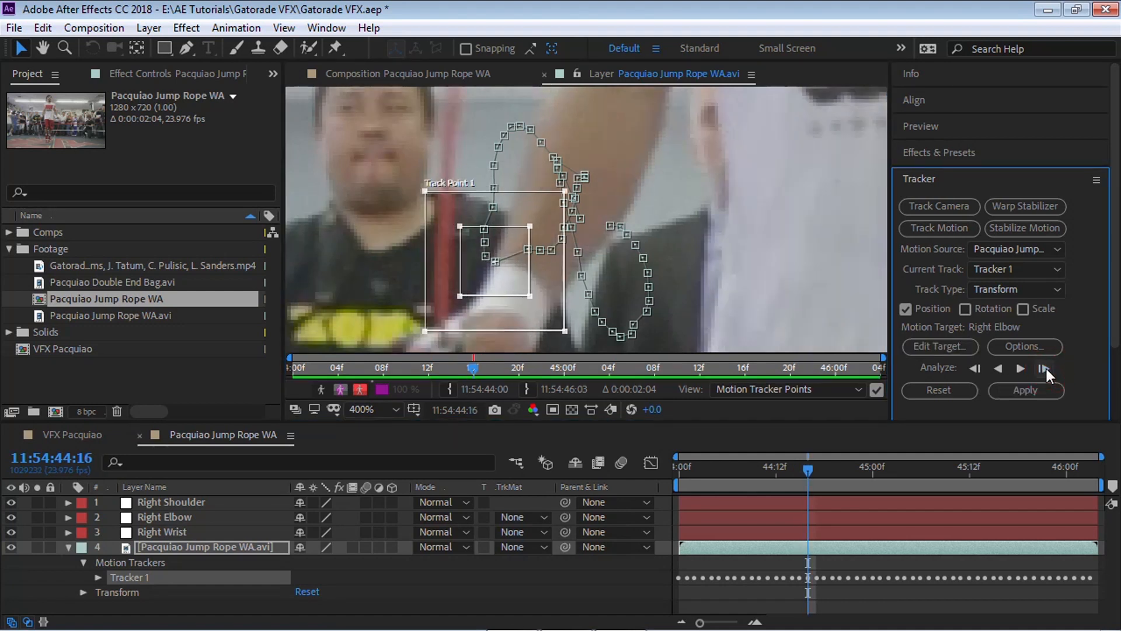
{"action": "left_click", "coordinate": [1046, 369]}
{"action": "left_click", "coordinate": [1046, 369]}
{"action": "left_click", "coordinate": [1047, 369]}
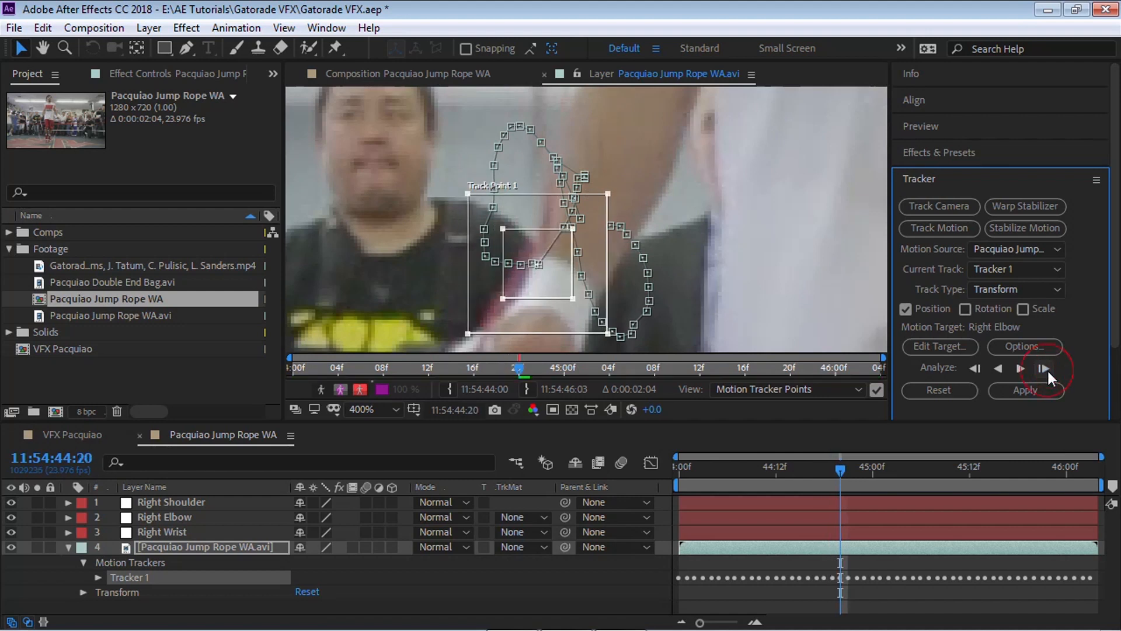
{"action": "left_click", "coordinate": [1046, 369]}
Realign Track Point 1 with the right wristband, analyze one frame forward, and realign it again.
{"action": "left_click", "coordinate": [552, 281]}
{"action": "left_click_drag", "start_coordinate": [551, 280], "coordinate": [555, 266]}
{"action": "left_click", "coordinate": [1045, 369]}
{"action": "left_click_drag", "start_coordinate": [553, 259], "coordinate": [576, 248]}
Analyze the wrist track frame by frame up to 11:54:45:02 and realign Track Point 1 with the wristband there.
{"action": "left_click", "coordinate": [1043, 368]}
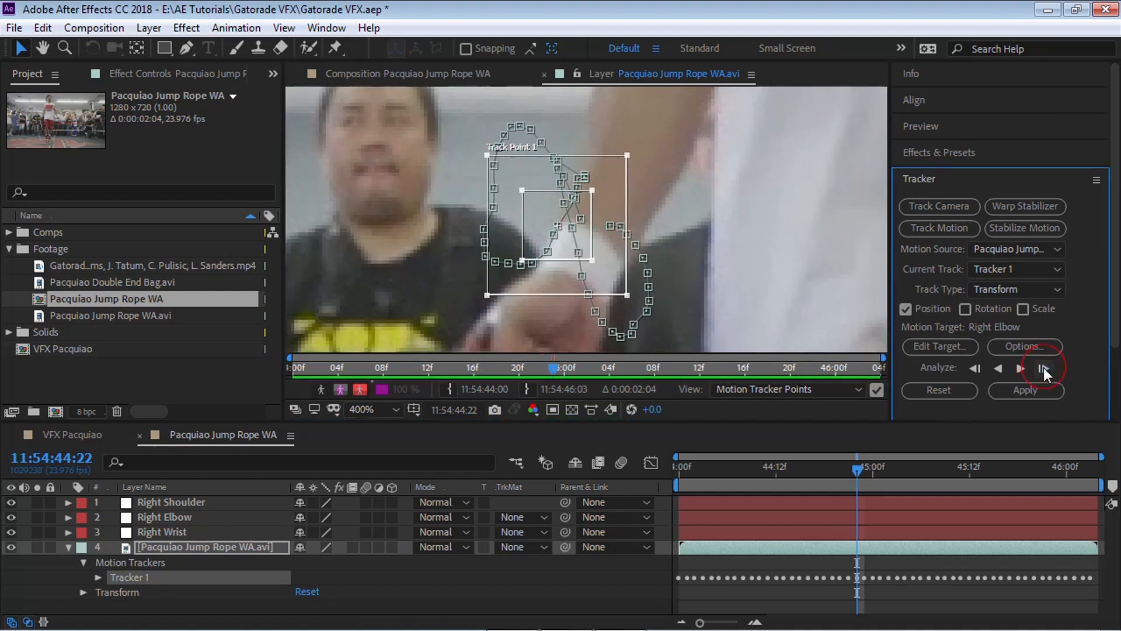
{"action": "left_click", "coordinate": [1044, 368]}
{"action": "left_click", "coordinate": [1043, 368]}
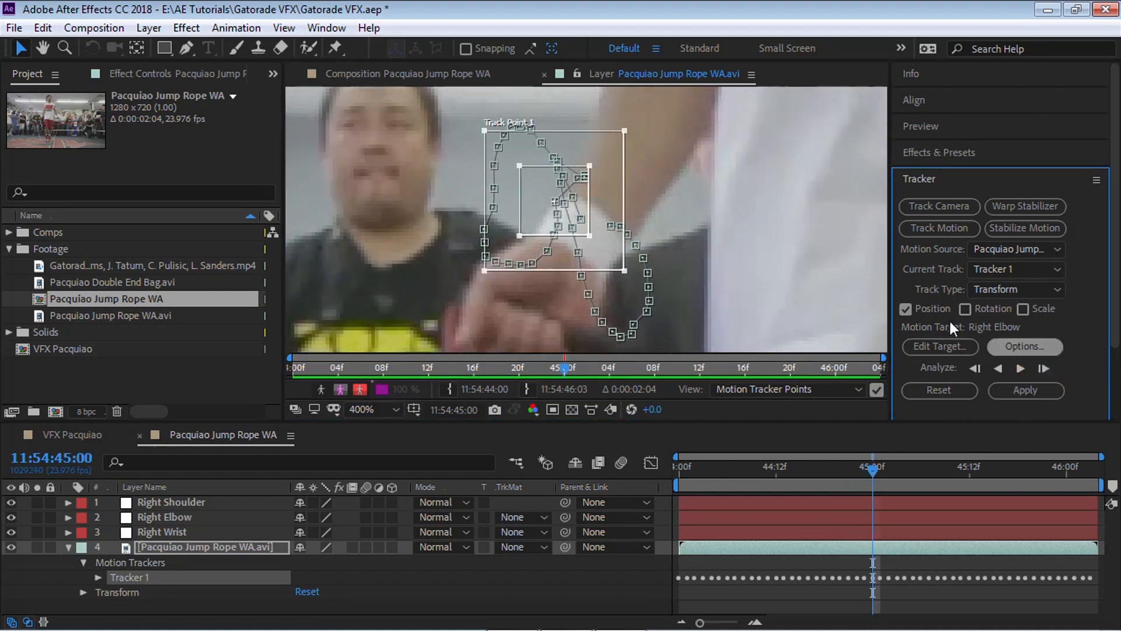
{"action": "left_click", "coordinate": [1043, 368]}
{"action": "left_click", "coordinate": [1043, 368]}
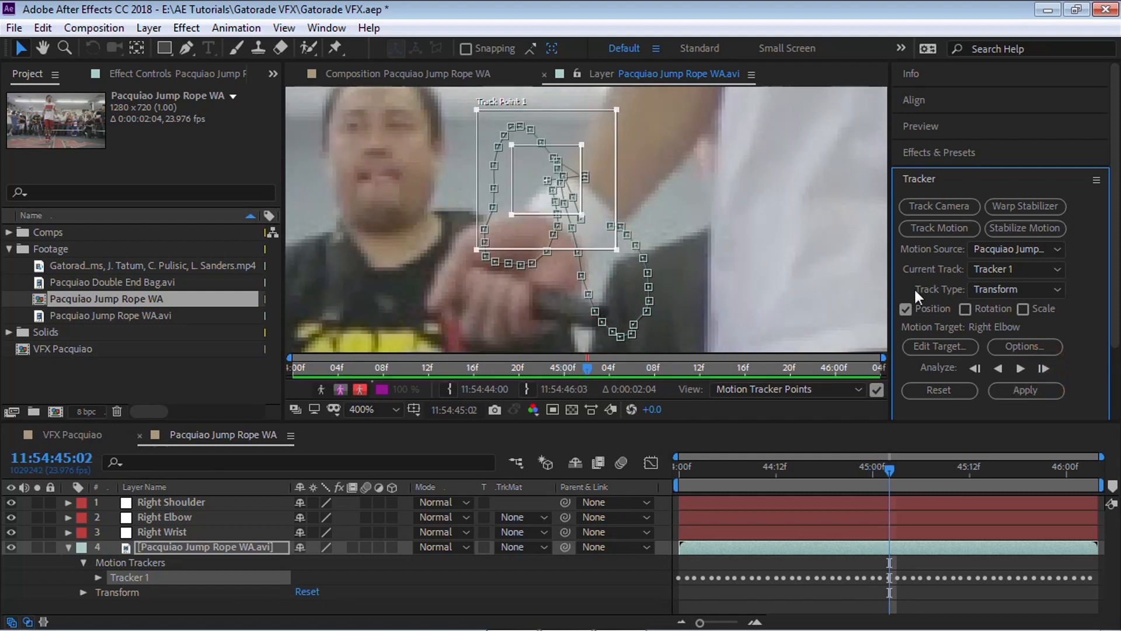
{"action": "left_click_drag", "start_coordinate": [537, 198], "coordinate": [546, 198]}
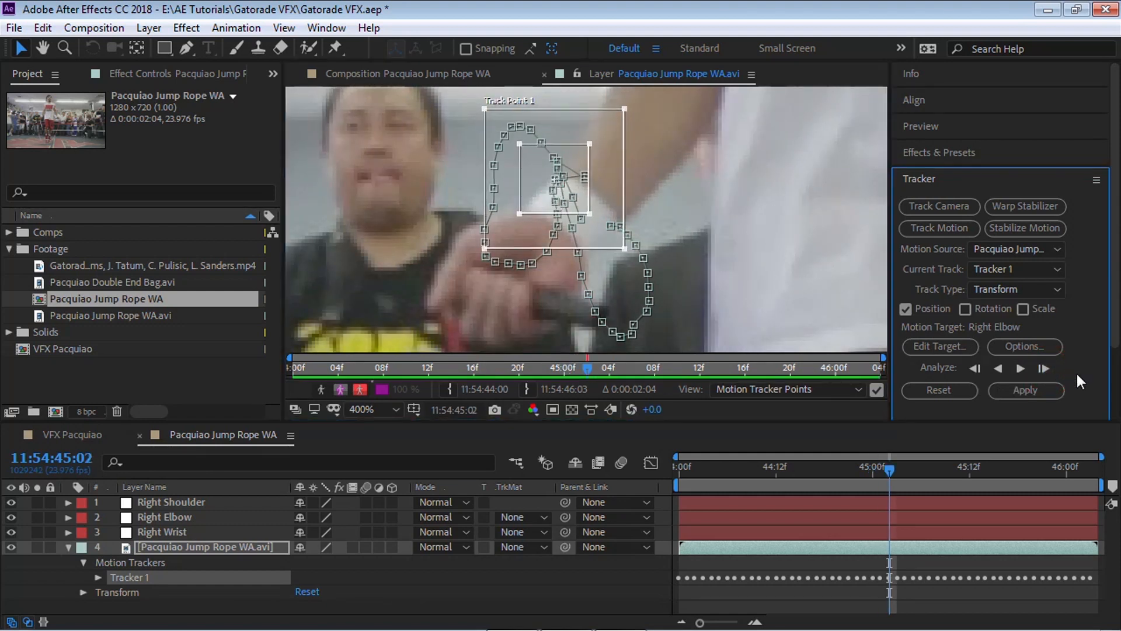
Advance the wrist analysis frame by frame to 11:54:45:05 and shift Track Point 1 back onto the wristband.
{"action": "left_click", "coordinate": [1044, 368]}
{"action": "left_click", "coordinate": [1044, 369]}
{"action": "left_click", "coordinate": [1045, 369]}
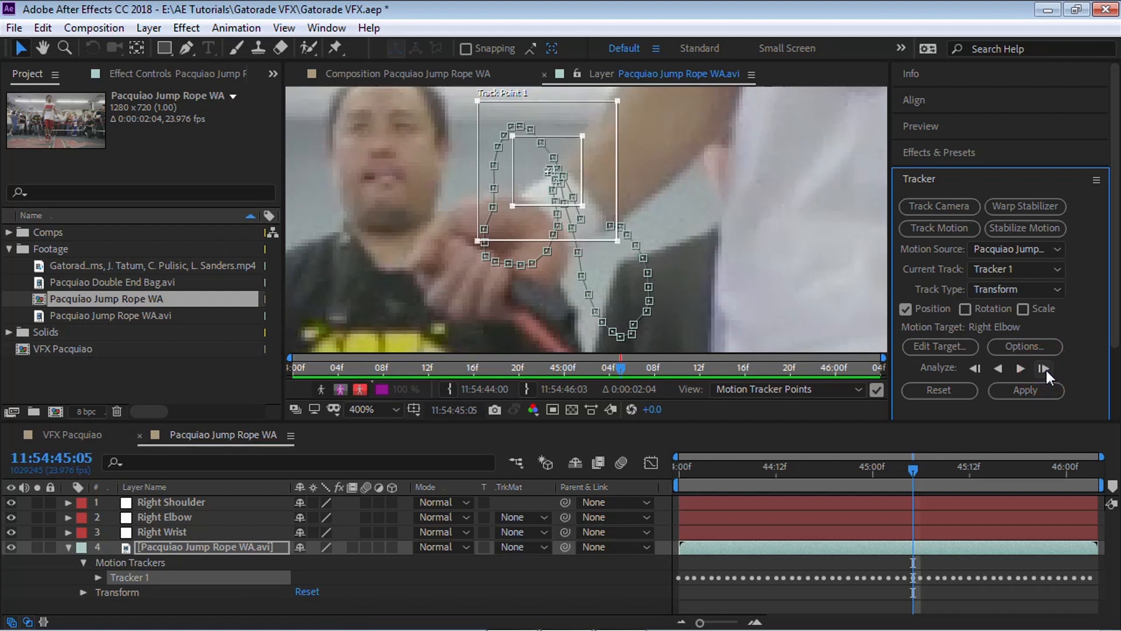
{"action": "left_click_drag", "start_coordinate": [570, 165], "coordinate": [577, 170]}
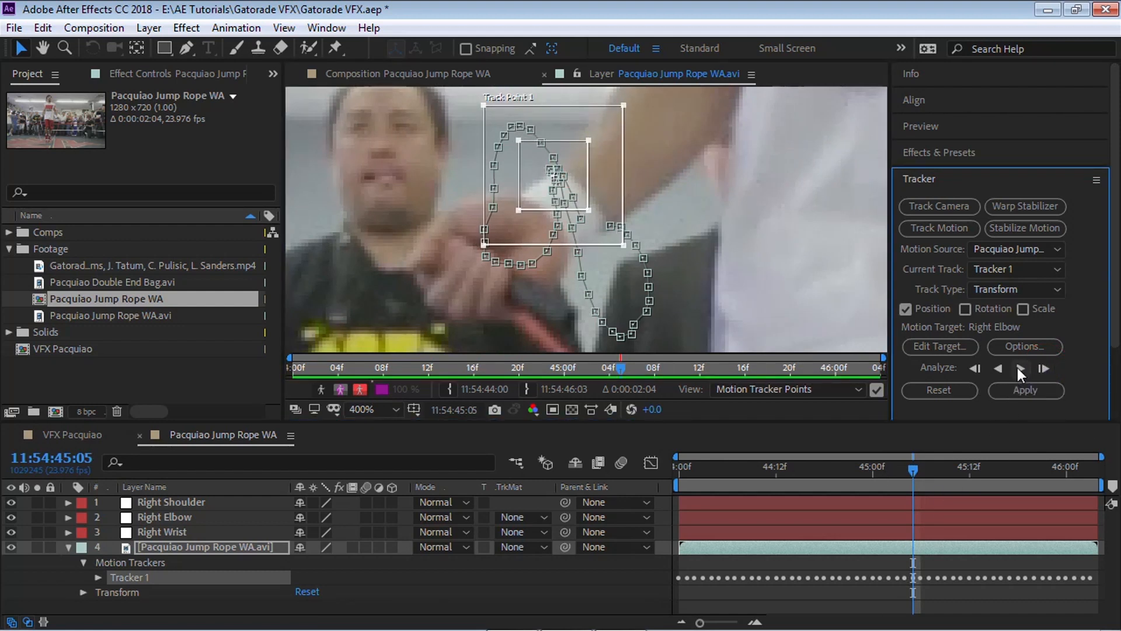
Analyze the rest of the wrist track forward, and correct Track Point 1 by hand on frames 11:54:45:09 through 11:54:45:13.
{"action": "left_click", "coordinate": [1020, 367]}
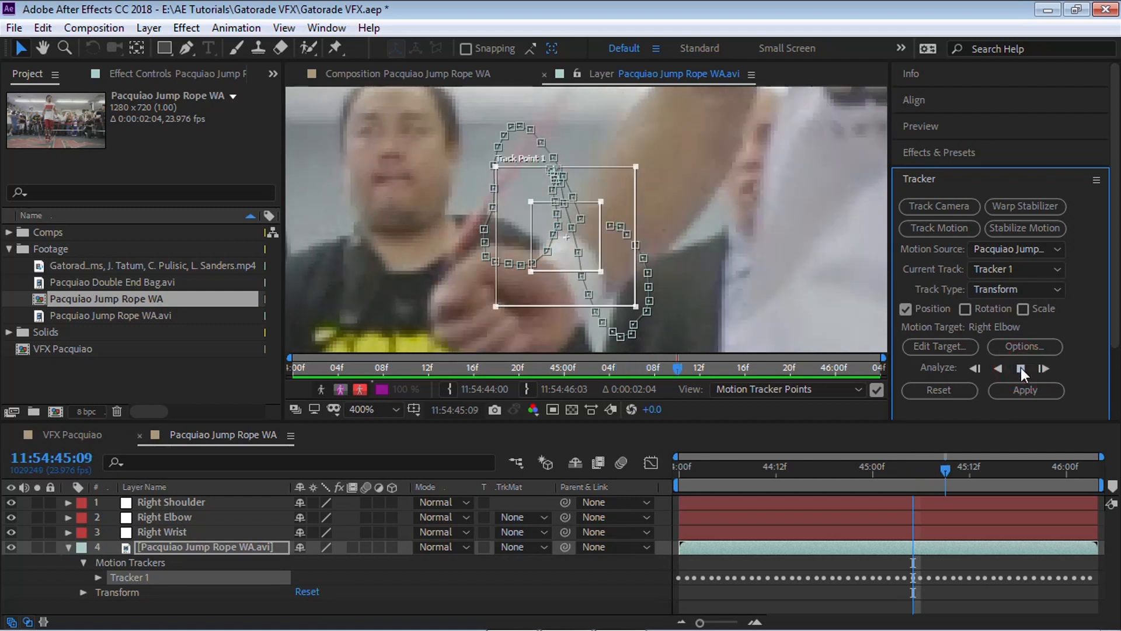
{"action": "left_click_drag", "start_coordinate": [1081, 468], "coordinate": [943, 479]}
{"action": "left_click_drag", "start_coordinate": [583, 251], "coordinate": [581, 249]}
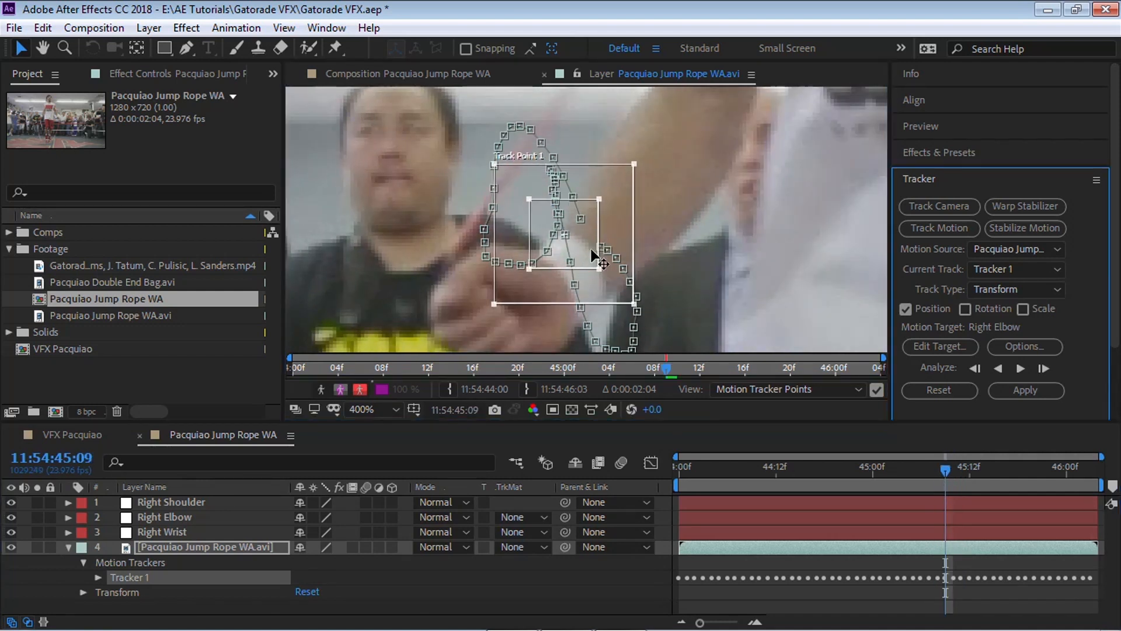
{"action": "left_click_drag", "start_coordinate": [944, 470], "coordinate": [952, 466]}
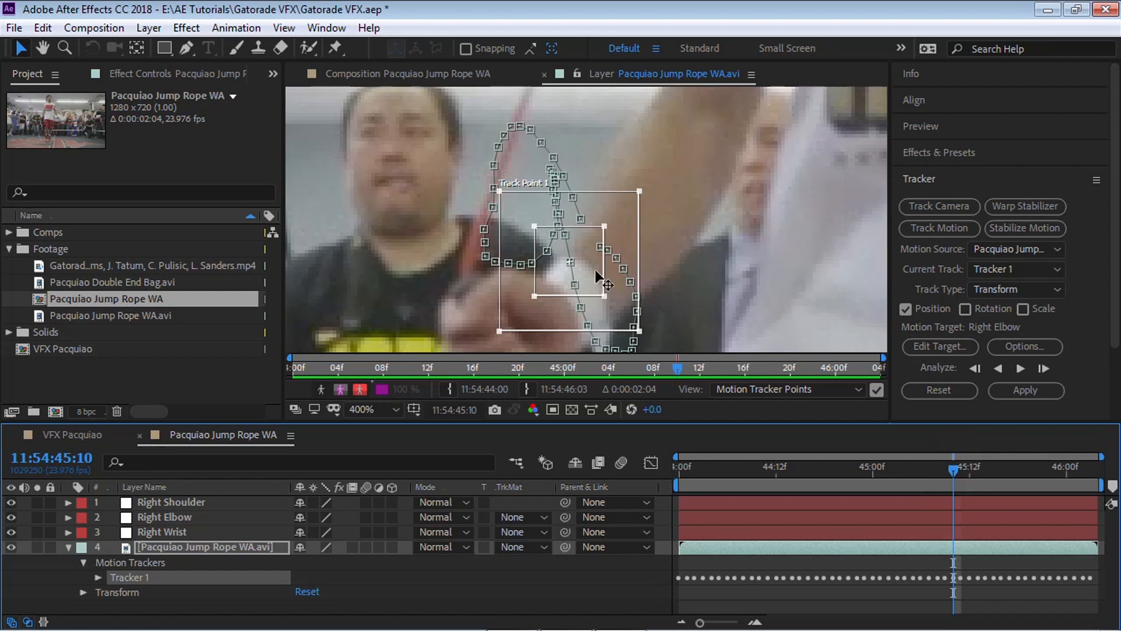
{"action": "left_click_drag", "start_coordinate": [594, 270], "coordinate": [591, 265]}
{"action": "left_click_drag", "start_coordinate": [954, 470], "coordinate": [959, 455]}
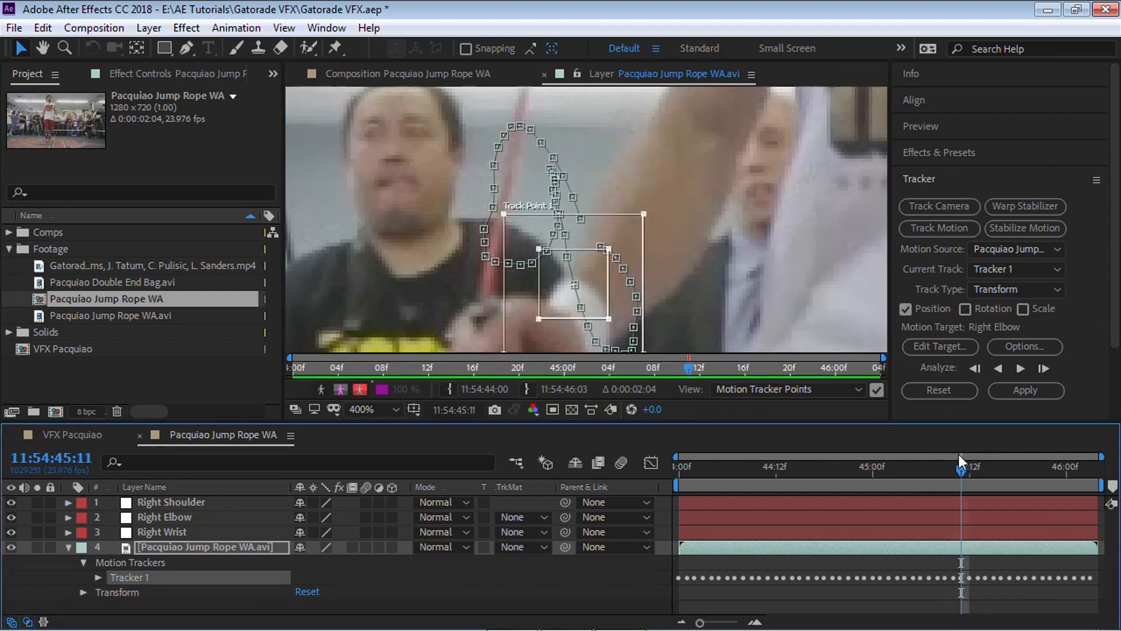
{"action": "left_click_drag", "start_coordinate": [588, 295], "coordinate": [587, 290]}
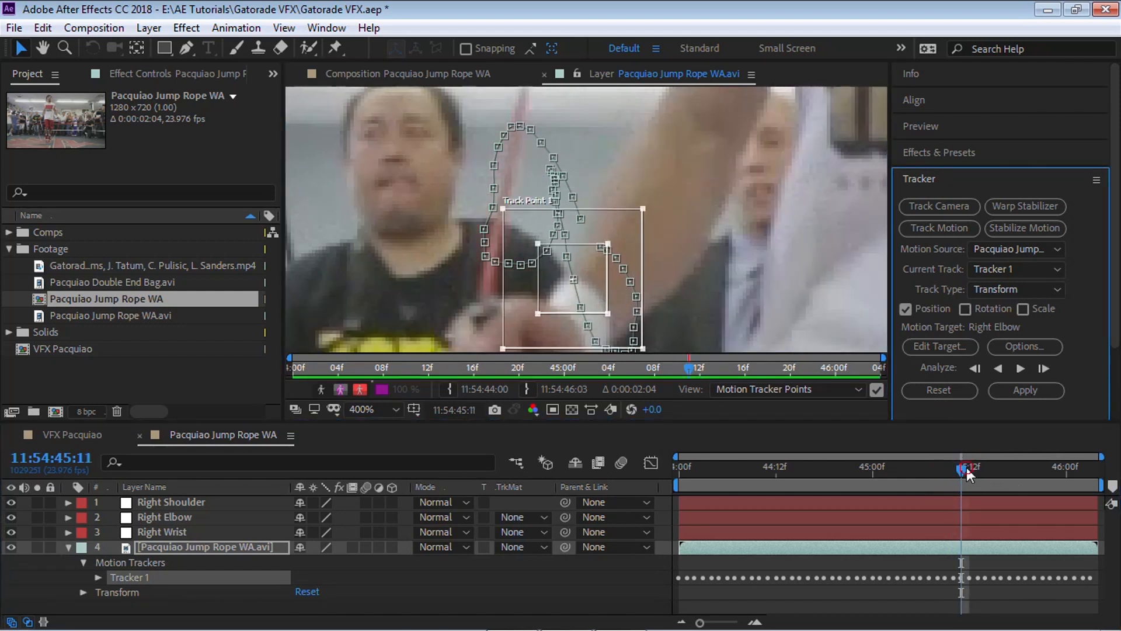
{"action": "left_click_drag", "start_coordinate": [966, 467], "coordinate": [970, 467]}
{"action": "left_click_drag", "start_coordinate": [598, 312], "coordinate": [600, 329]}
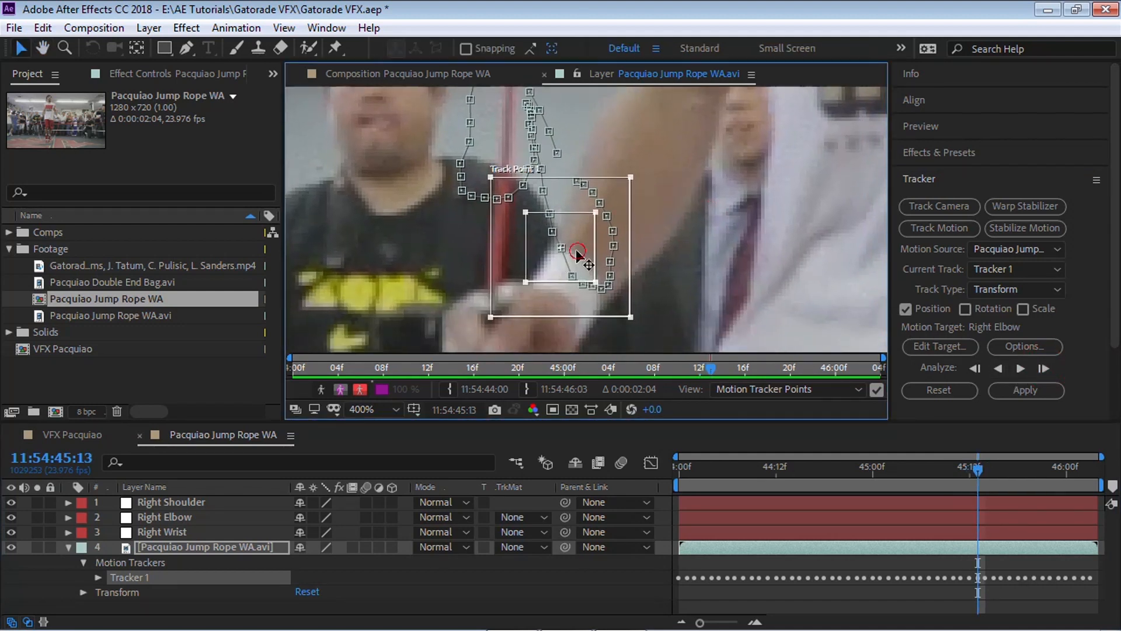
Analyze the wrist track frame by frame to 11:54:45:18, realigning Track Point 1 with the wristband at 11:54:45:16 and 11:54:45:17.
{"action": "left_click", "coordinate": [1042, 368]}
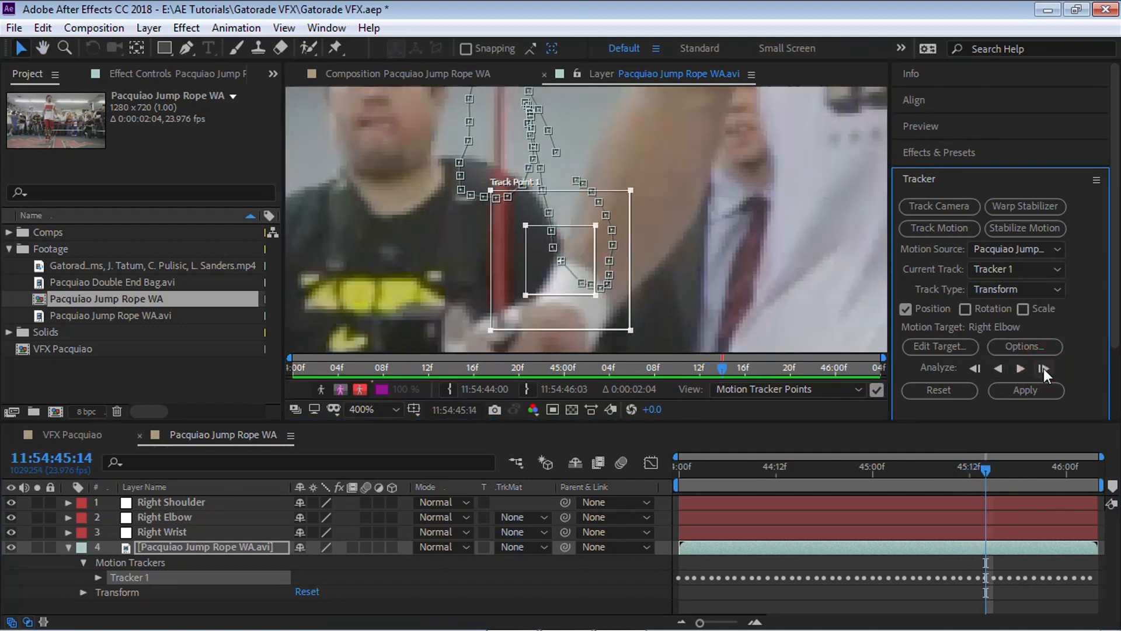
{"action": "left_click", "coordinate": [1043, 368]}
{"action": "left_click", "coordinate": [1043, 368]}
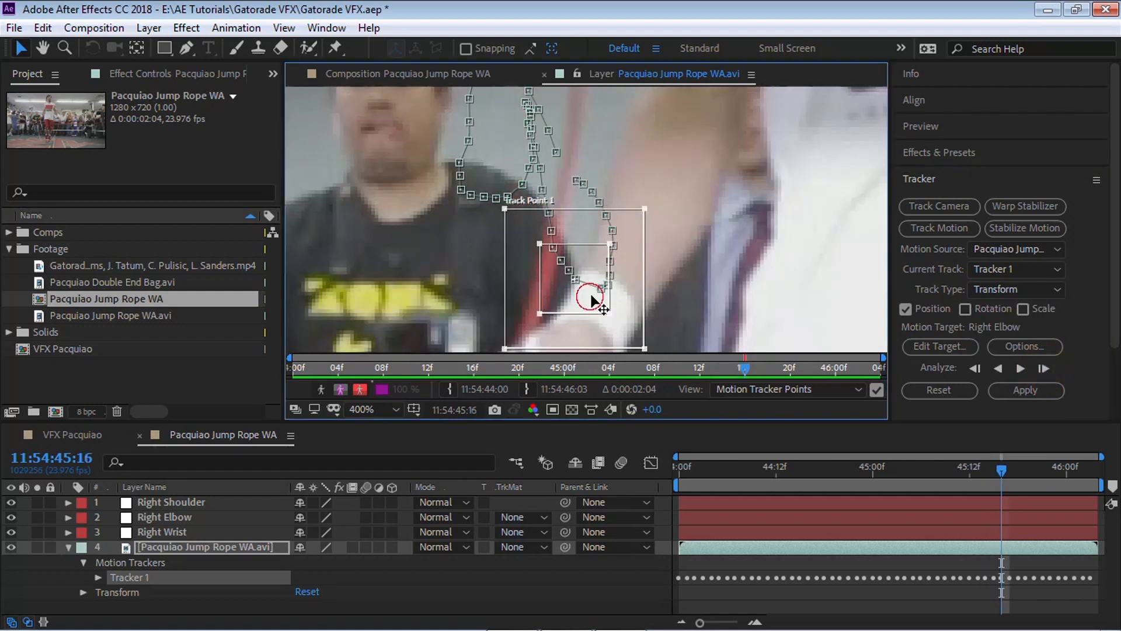
{"action": "left_click_drag", "start_coordinate": [593, 294], "coordinate": [599, 287]}
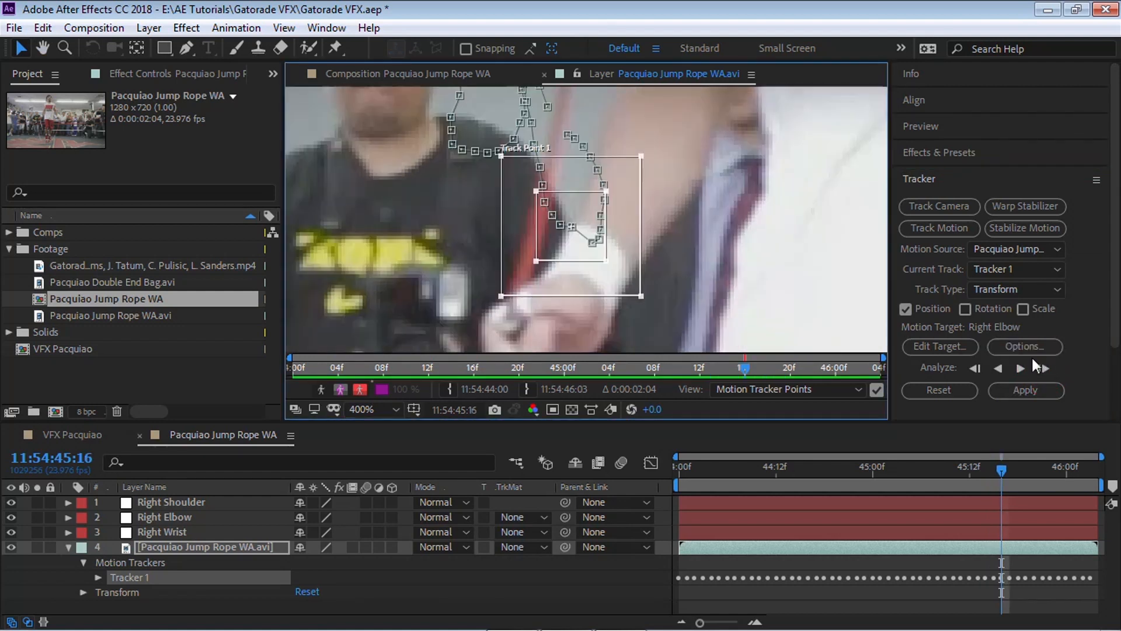
{"action": "left_click", "coordinate": [1043, 367]}
{"action": "left_click_drag", "start_coordinate": [593, 258], "coordinate": [600, 250]}
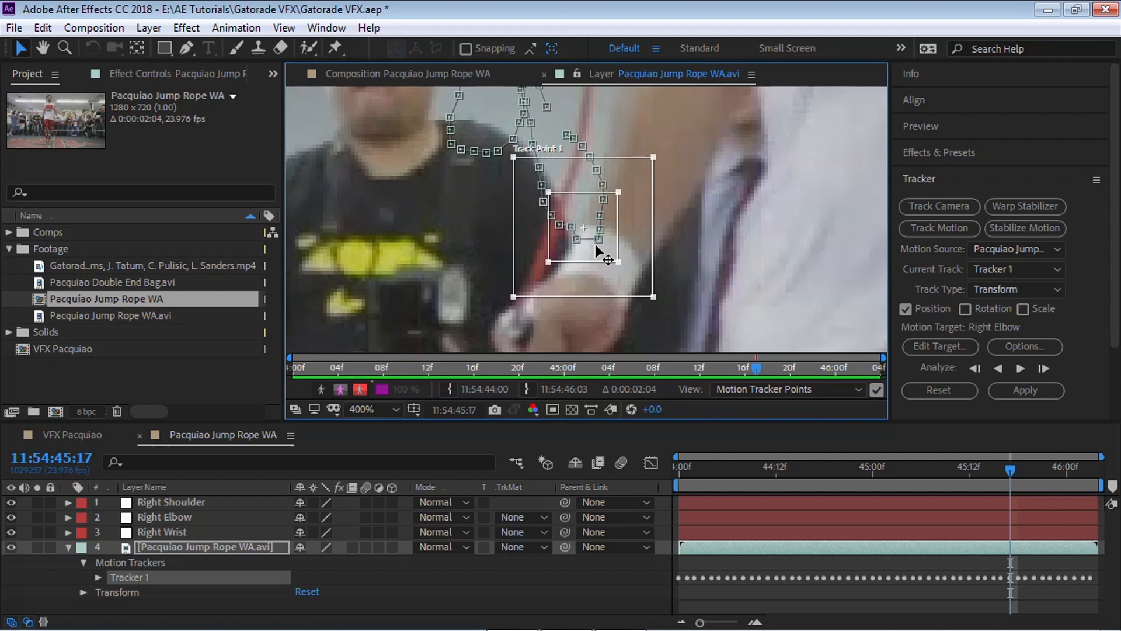
{"action": "left_click", "coordinate": [1043, 368]}
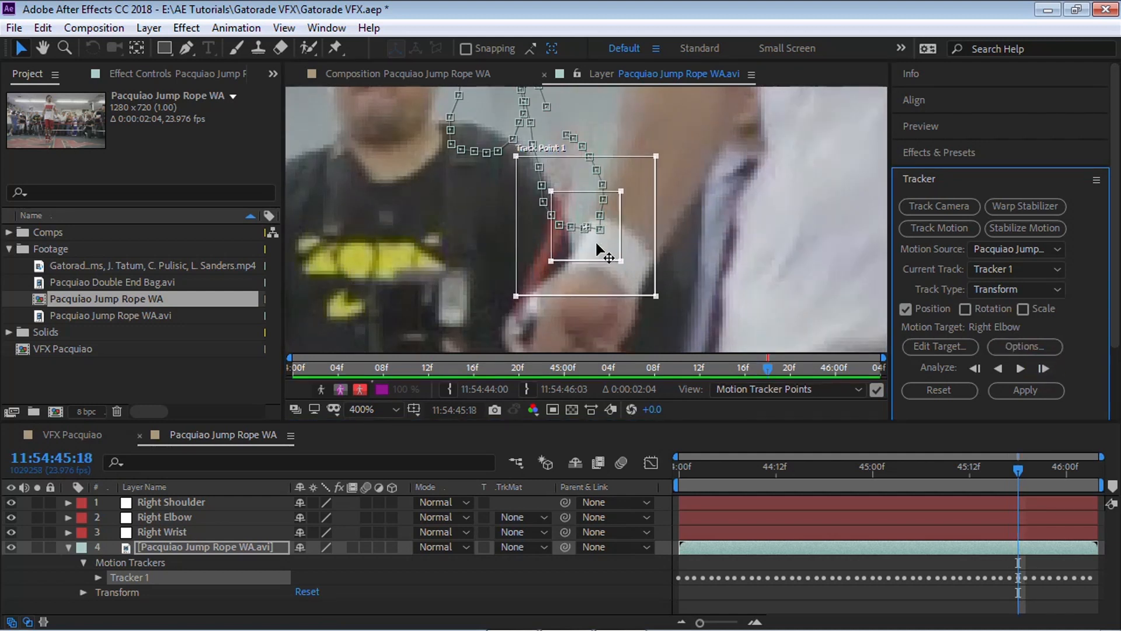
Realign Track Point 1 with the wristband at 11:54:45:18 and 11:54:45:19, and analyze the wrist track forward to 11:54:45:20.
{"action": "left_click_drag", "start_coordinate": [596, 243], "coordinate": [602, 233]}
{"action": "left_click", "coordinate": [1044, 368]}
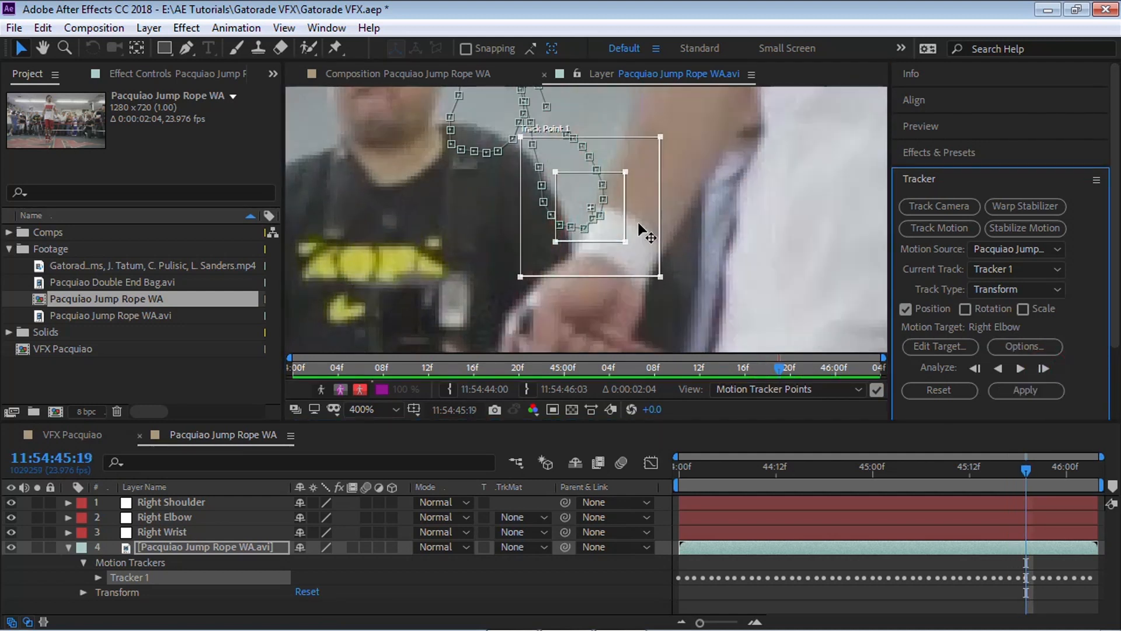
{"action": "left_click", "coordinate": [611, 219]}
{"action": "left_click_drag", "start_coordinate": [611, 227], "coordinate": [627, 217]}
{"action": "left_click", "coordinate": [1045, 370]}
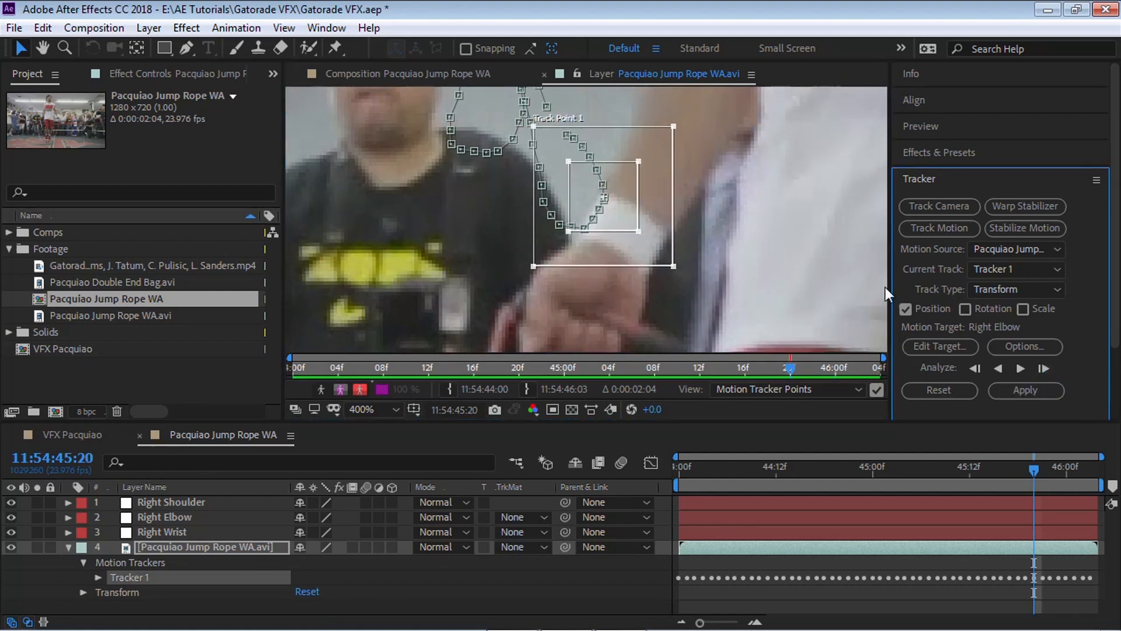
Analyze the wrist track frame by frame to the clip's end at 11:54:46:03, realigning Track Point 1 with the wristband at 11:54:46:01.
{"action": "left_click", "coordinate": [1043, 368]}
{"action": "left_click", "coordinate": [1043, 368]}
{"action": "left_click", "coordinate": [1043, 368]}
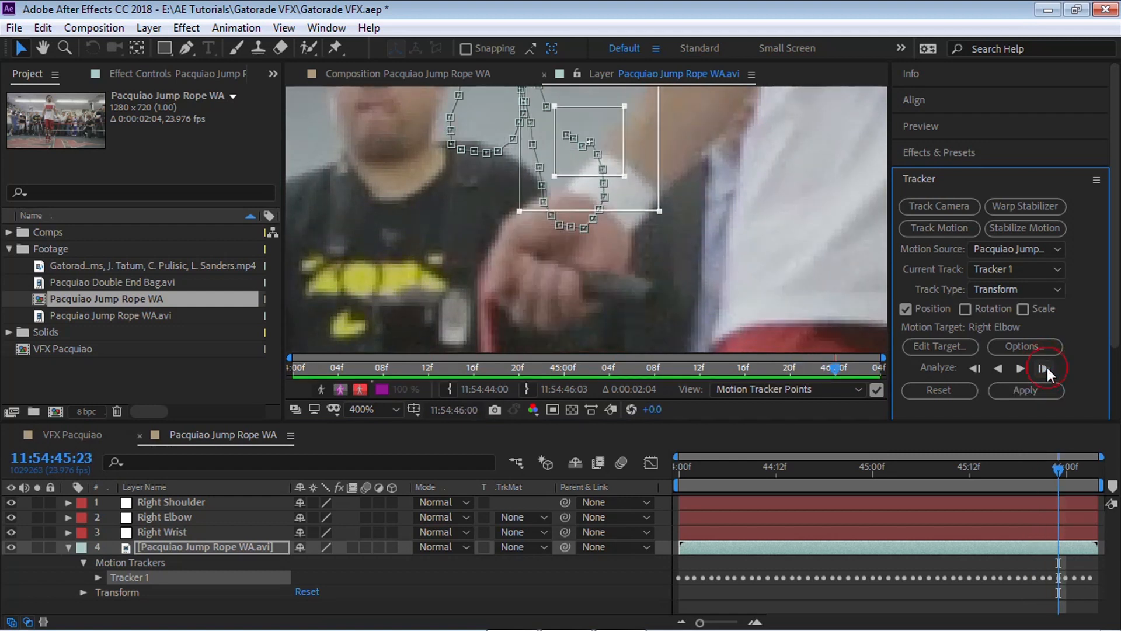
{"action": "left_click", "coordinate": [1043, 368]}
{"action": "left_click", "coordinate": [1044, 368]}
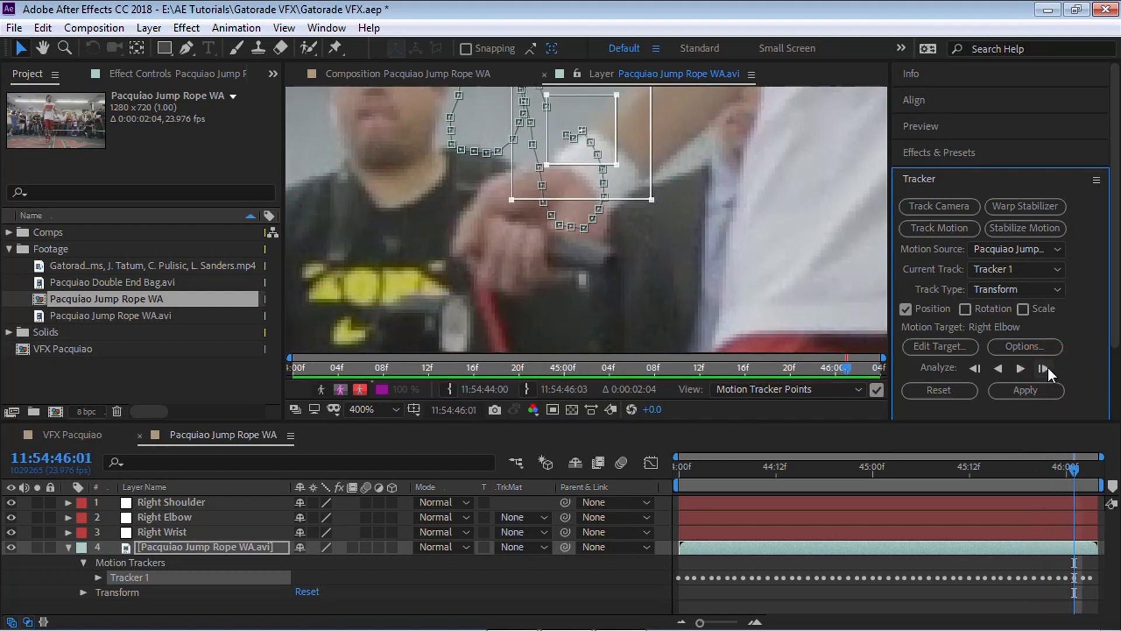
{"action": "left_click_drag", "start_coordinate": [601, 134], "coordinate": [604, 130]}
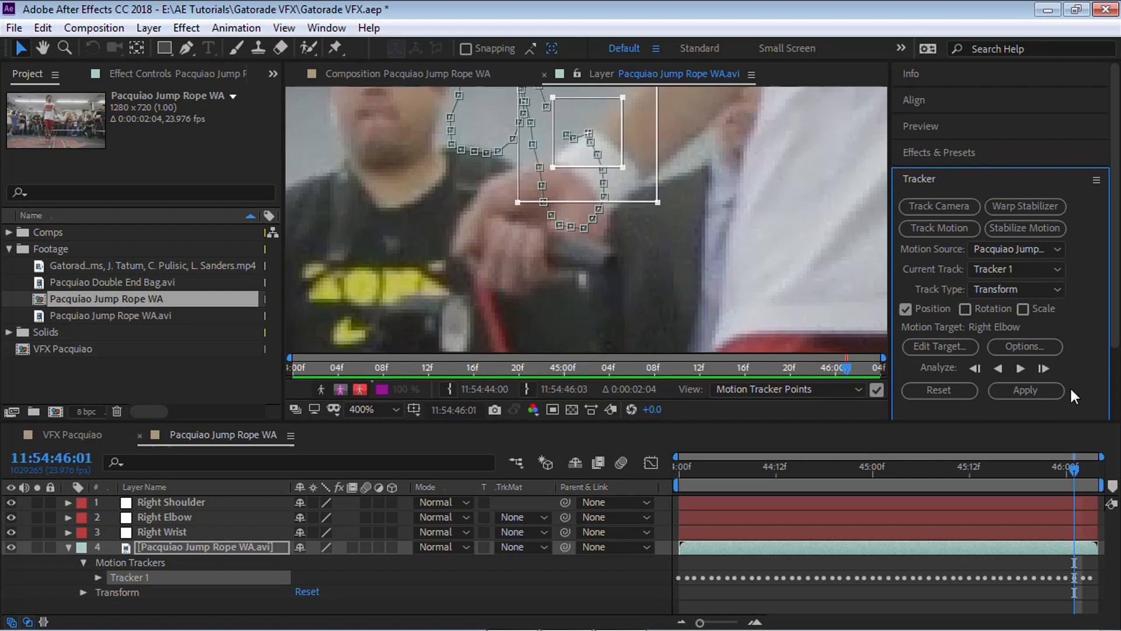
{"action": "left_click", "coordinate": [1044, 369]}
{"action": "left_click", "coordinate": [1045, 369]}
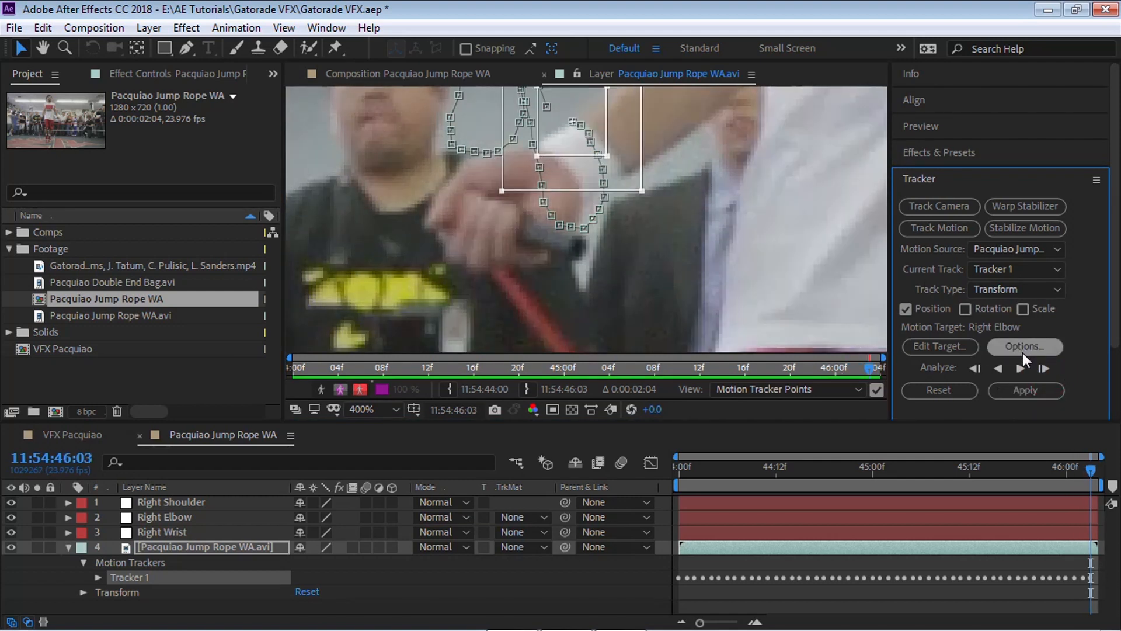
Set the Right Wrist null as the motion target and apply the track to it in the X and Y dimensions.
{"action": "left_click_drag", "start_coordinate": [1090, 468], "coordinate": [977, 467]}
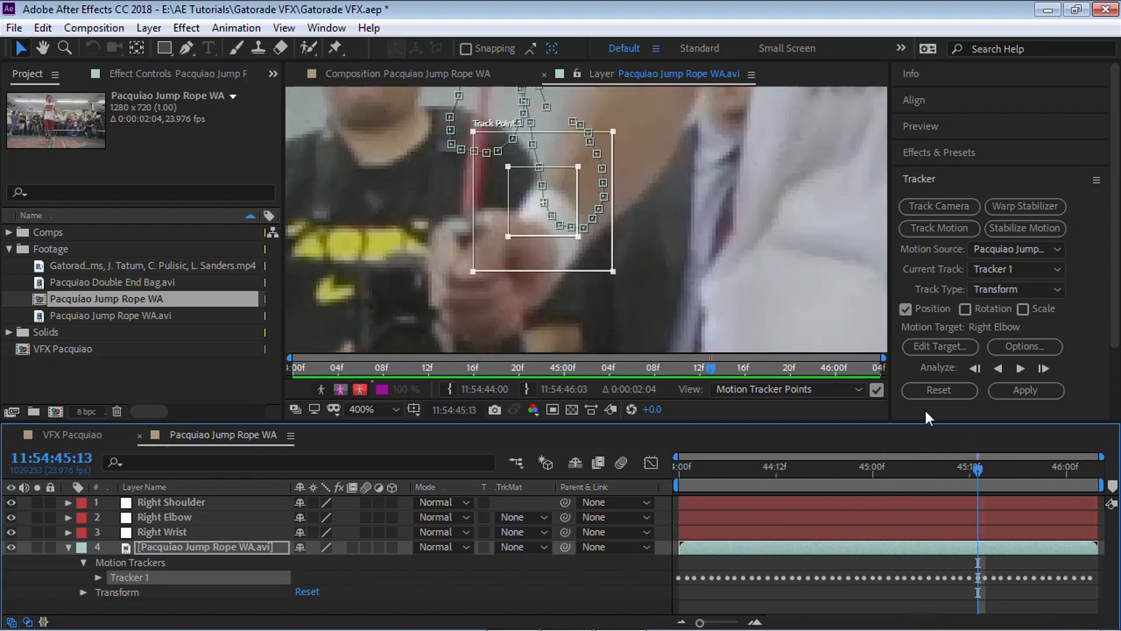
{"action": "scroll", "coordinate": [740, 218], "scroll_direction": "down", "scroll_amount": 2}
{"action": "left_click_drag", "start_coordinate": [786, 224], "coordinate": [723, 211]}
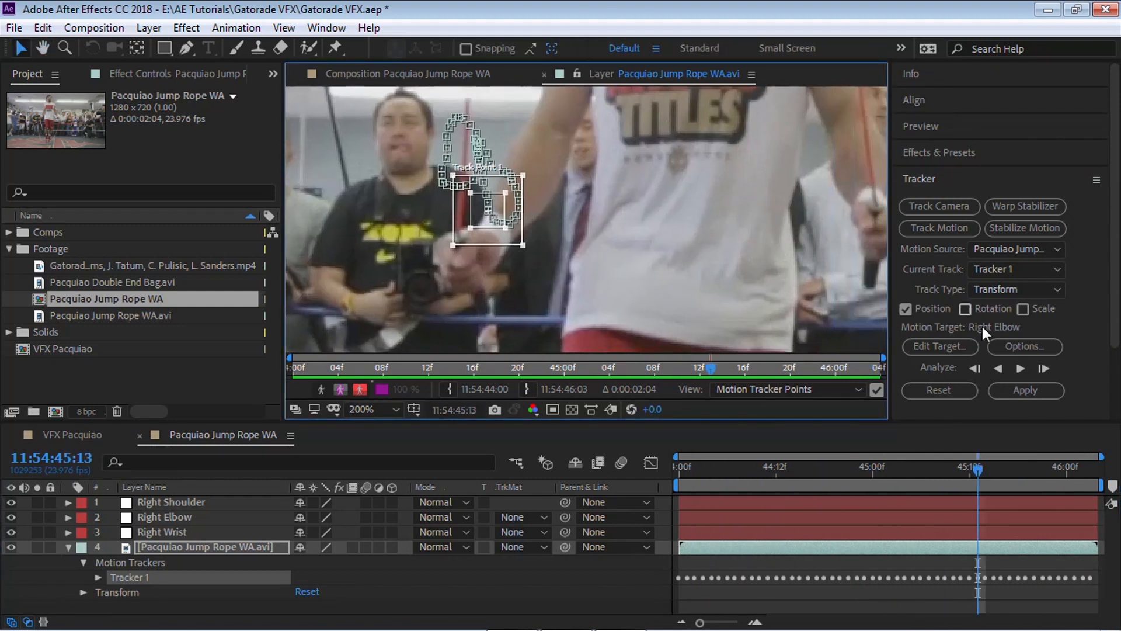
{"action": "left_click", "coordinate": [939, 346]}
{"action": "left_click", "coordinate": [628, 319]}
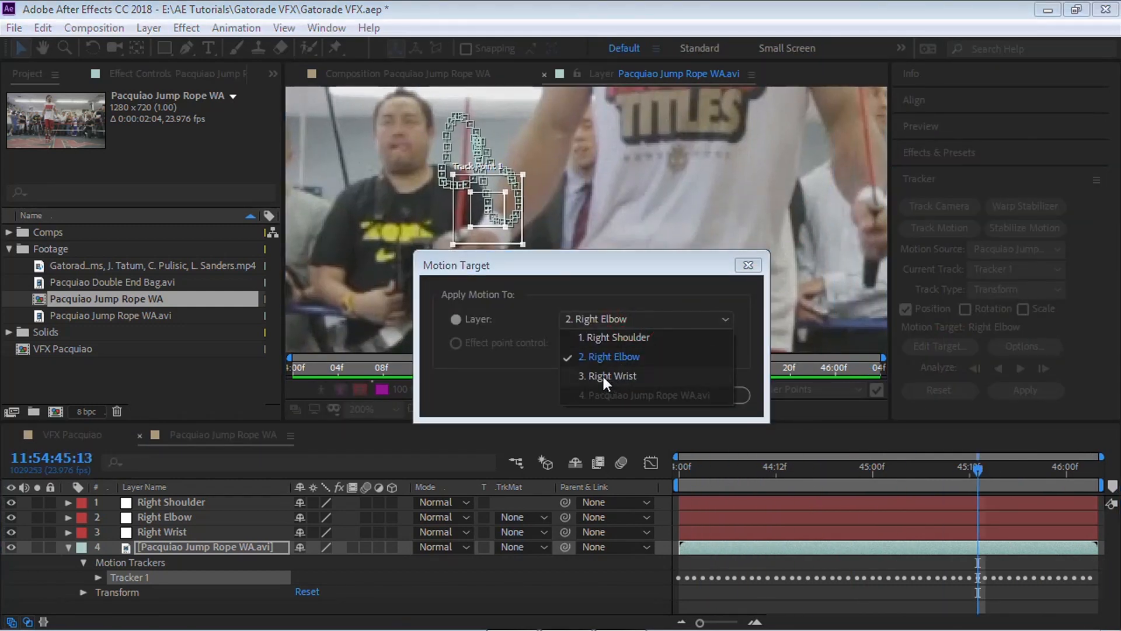
{"action": "left_click", "coordinate": [583, 376]}
{"action": "left_click", "coordinate": [624, 389]}
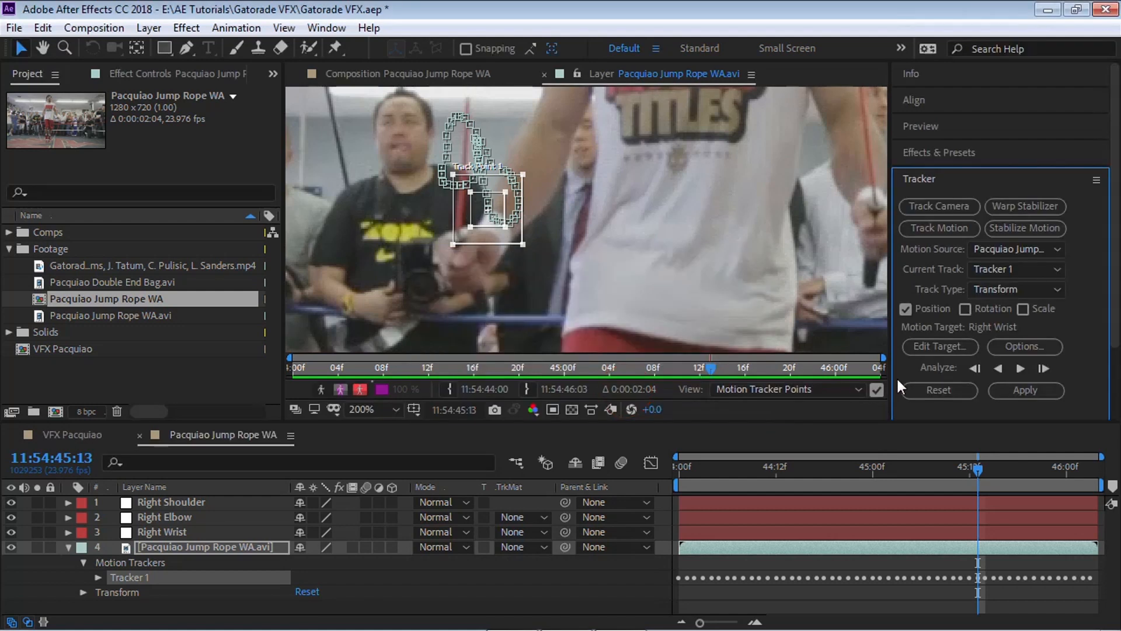
{"action": "left_click", "coordinate": [1034, 391]}
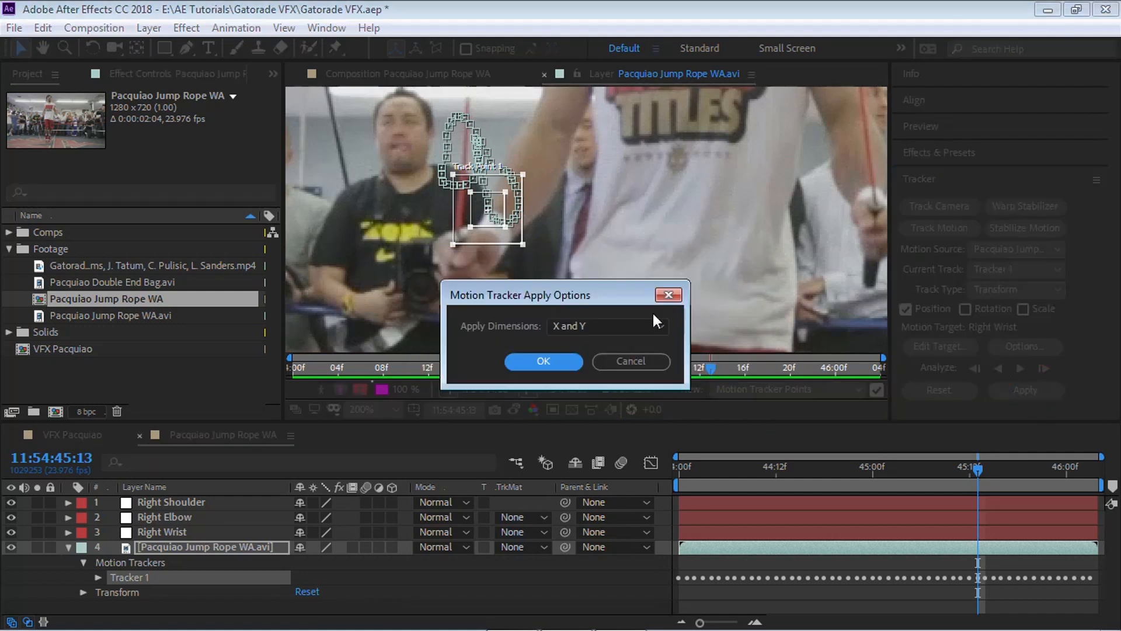
{"action": "left_click", "coordinate": [548, 361]}
Return to the Pacquiao Jump Rope WA composition, collapse the footage layer and show the layer controls of the tracked nulls.
{"action": "left_click", "coordinate": [439, 72]}
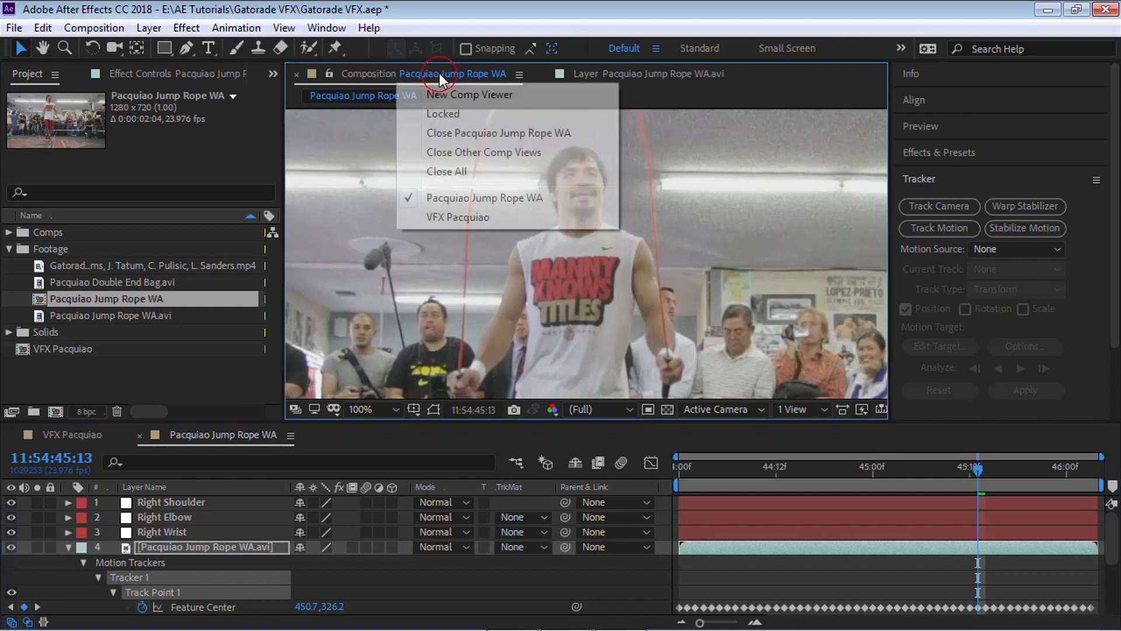
{"action": "left_click", "coordinate": [68, 546]}
{"action": "left_click", "coordinate": [192, 530]}
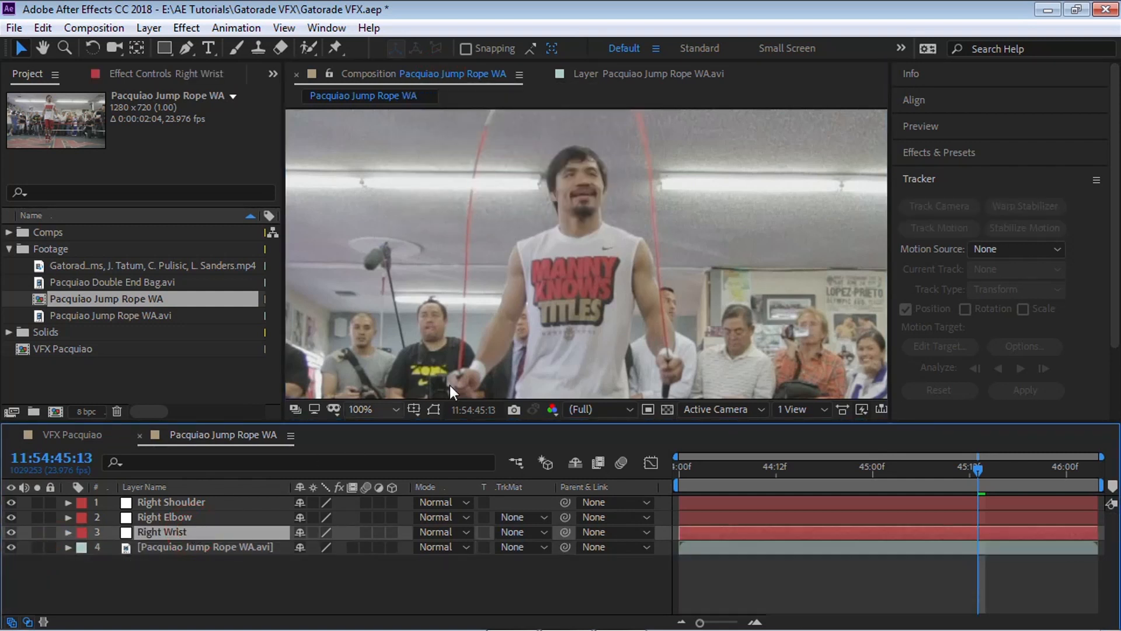
{"action": "left_click", "coordinate": [158, 501]}
{"action": "left_click", "coordinate": [178, 516]}
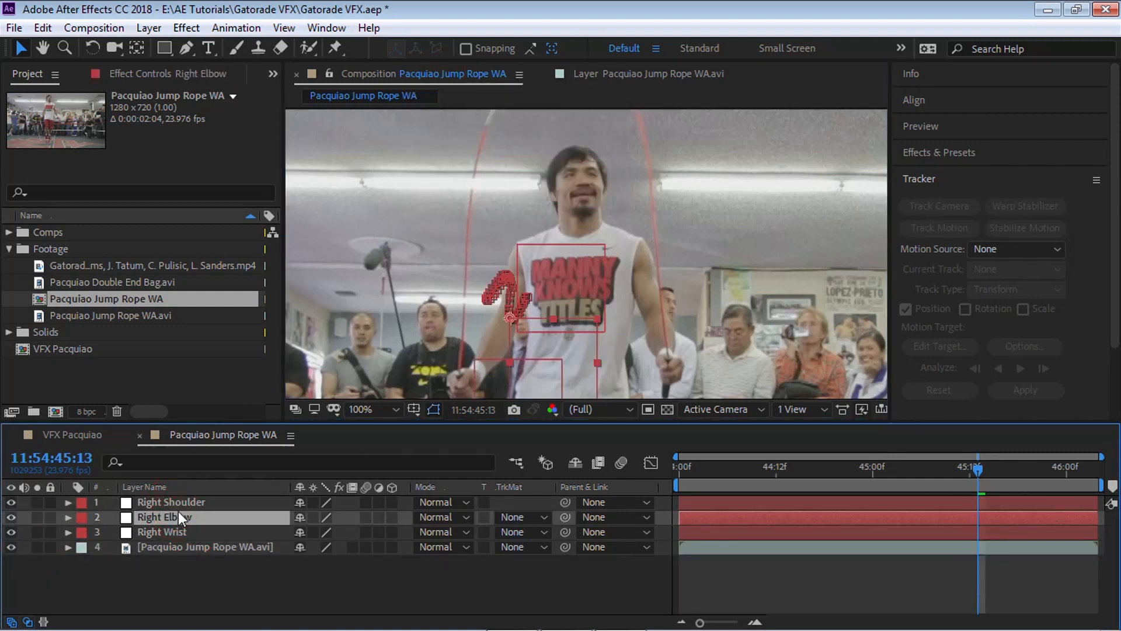
{"action": "key", "text": "ctrl+shift+h"}
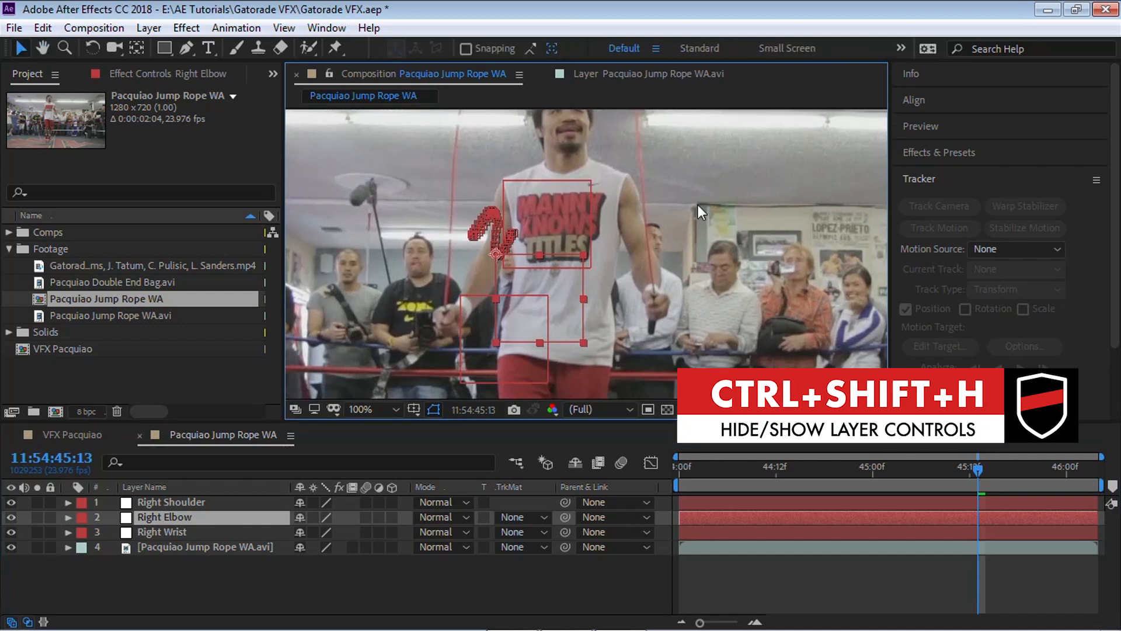
{"action": "key", "text": "ctrl+shift+a"}
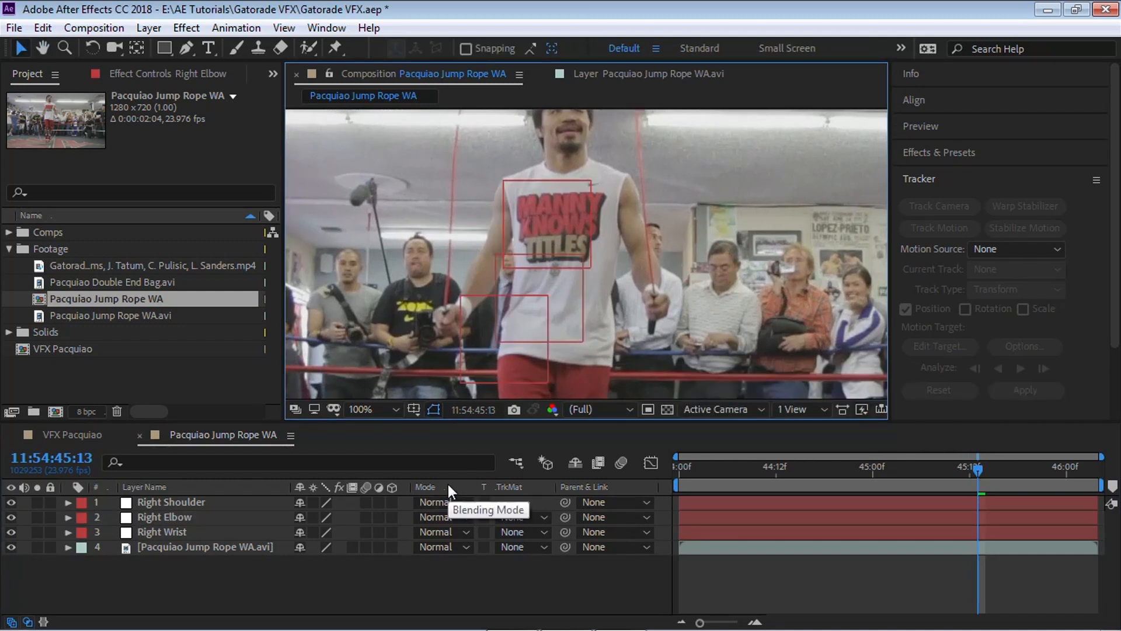
Scrub the null tracks through to 11:54:46:02 and reveal the Right Elbow null's Position keyframes.
{"action": "left_click_drag", "start_coordinate": [692, 475], "coordinate": [1084, 465]}
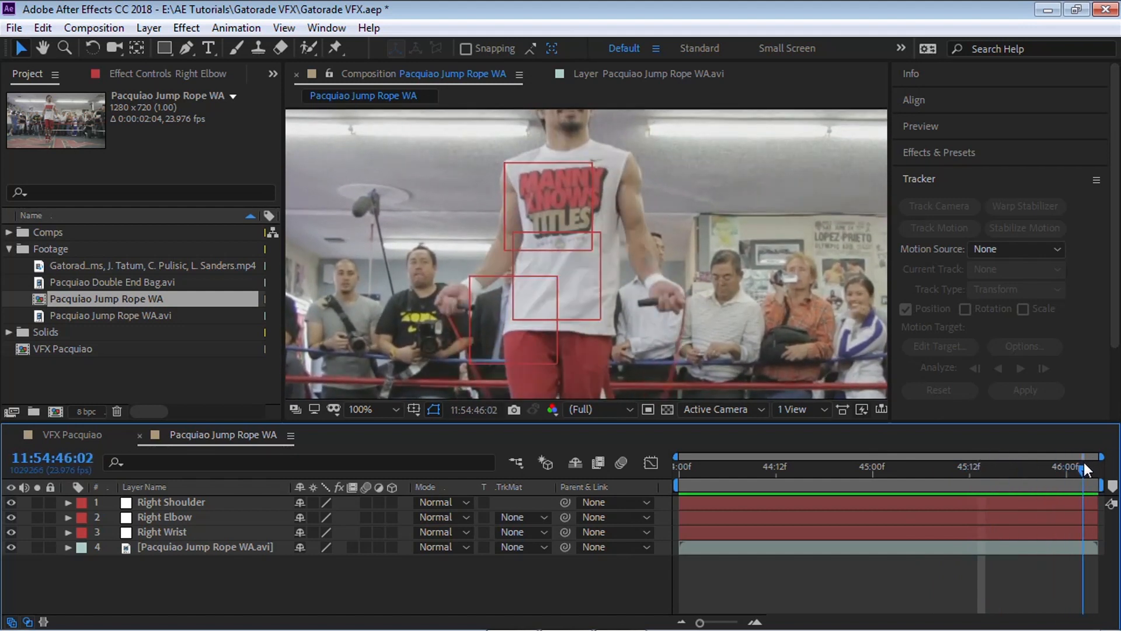
{"action": "key", "text": "period"}
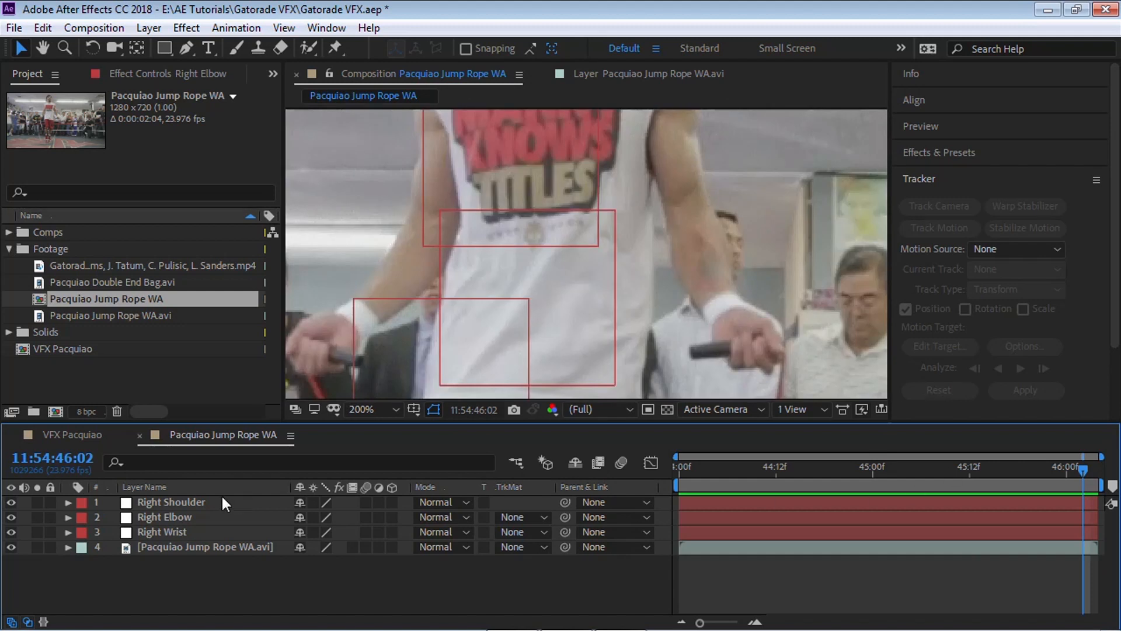
{"action": "left_click_drag", "start_coordinate": [581, 272], "coordinate": [596, 300]}
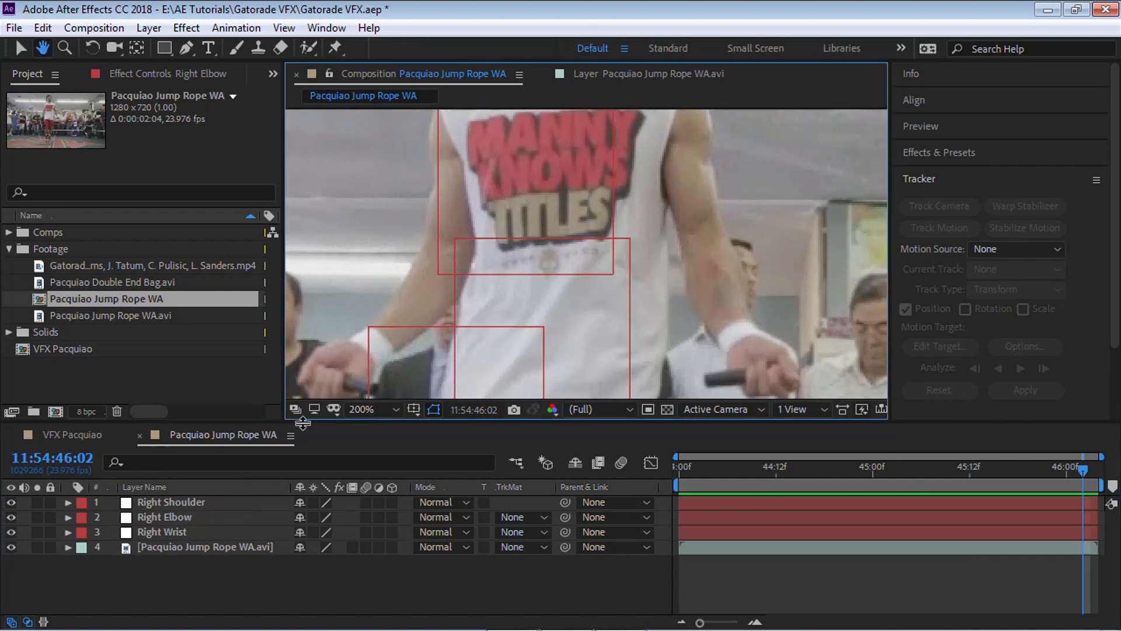
{"action": "left_click", "coordinate": [187, 516]}
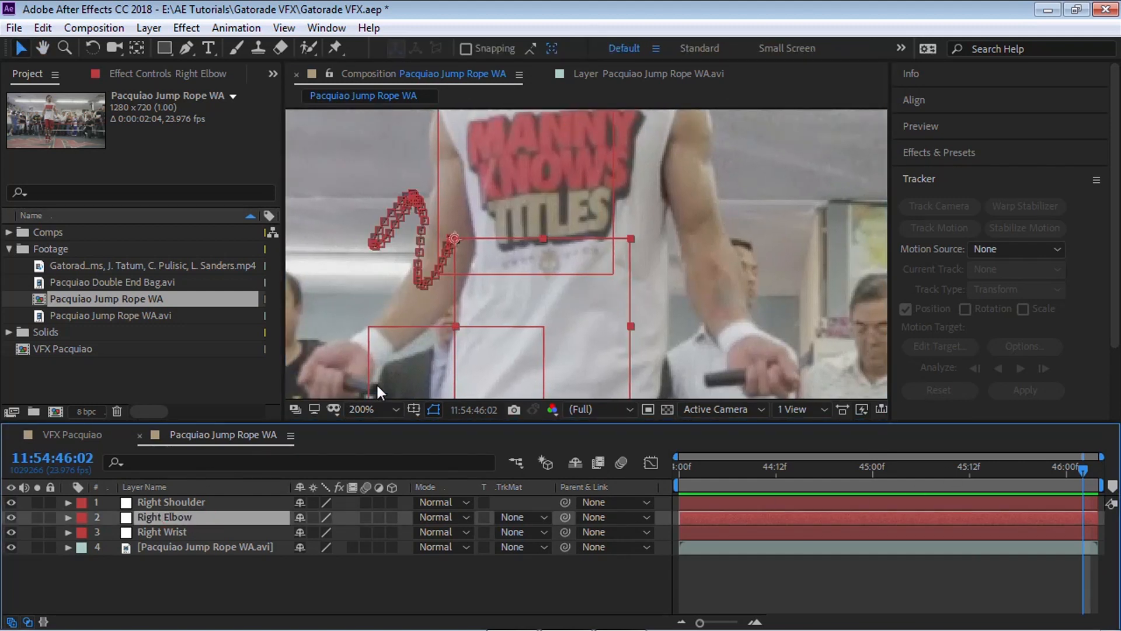
{"action": "key", "text": "p"}
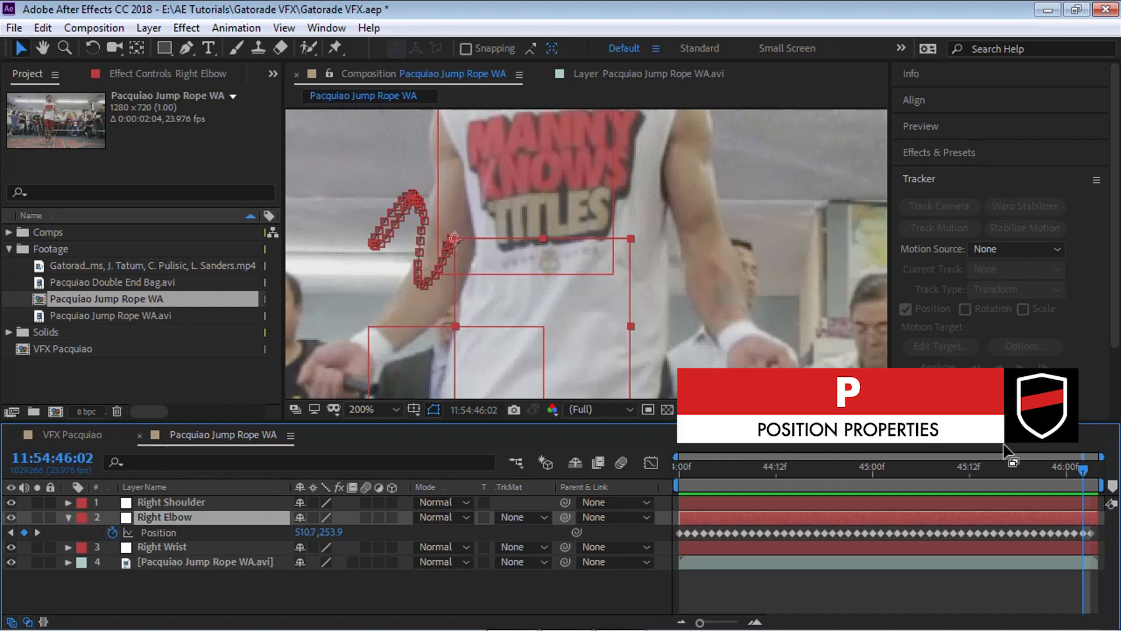
Copy the Right Elbow Position keyframe from 11:54:46:01 and paste it over the one at 11:54:46:02.
{"action": "left_click", "coordinate": [1077, 471]}
{"action": "left_click_drag", "start_coordinate": [1078, 472], "coordinate": [1076, 475]}
{"action": "left_click", "coordinate": [1076, 533]}
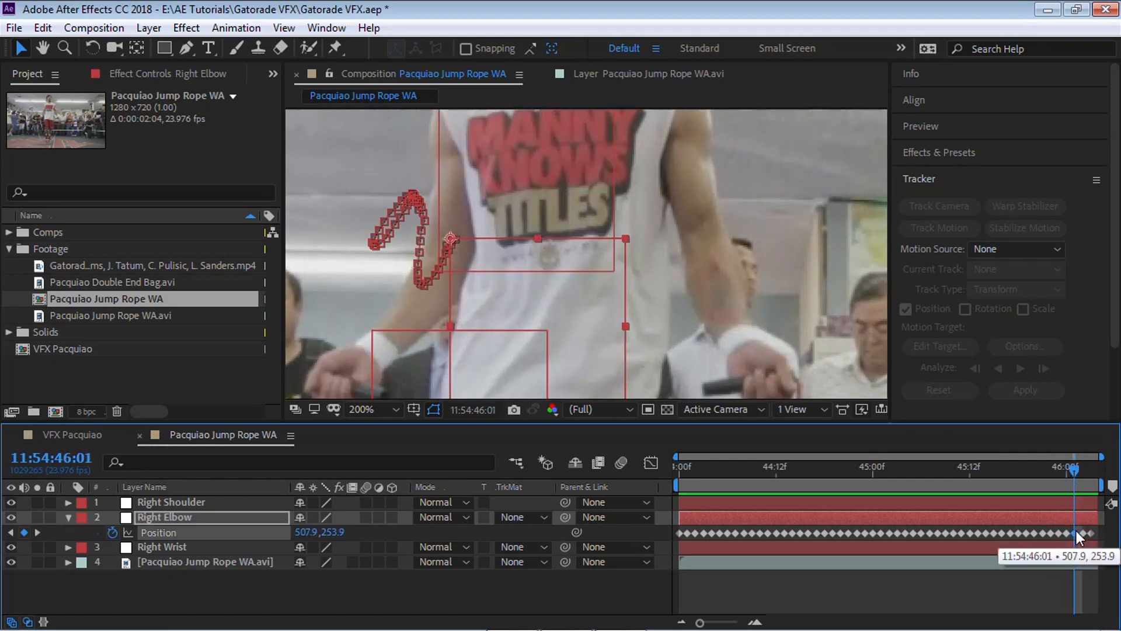
{"action": "key", "text": "Page_Down"}
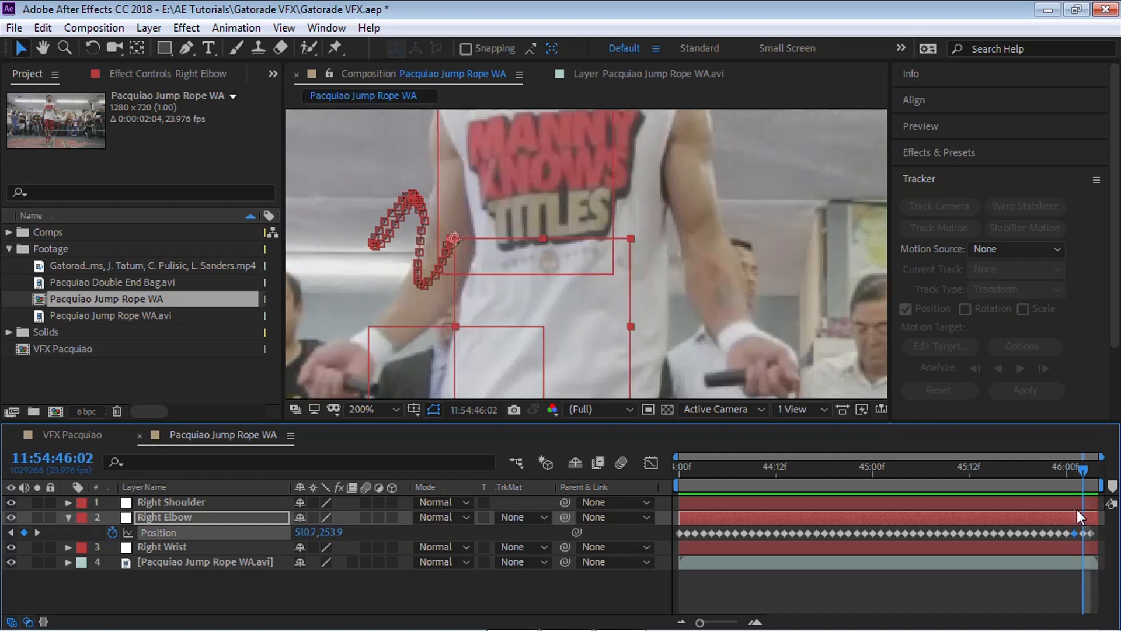
{"action": "key", "text": "Page_Down"}
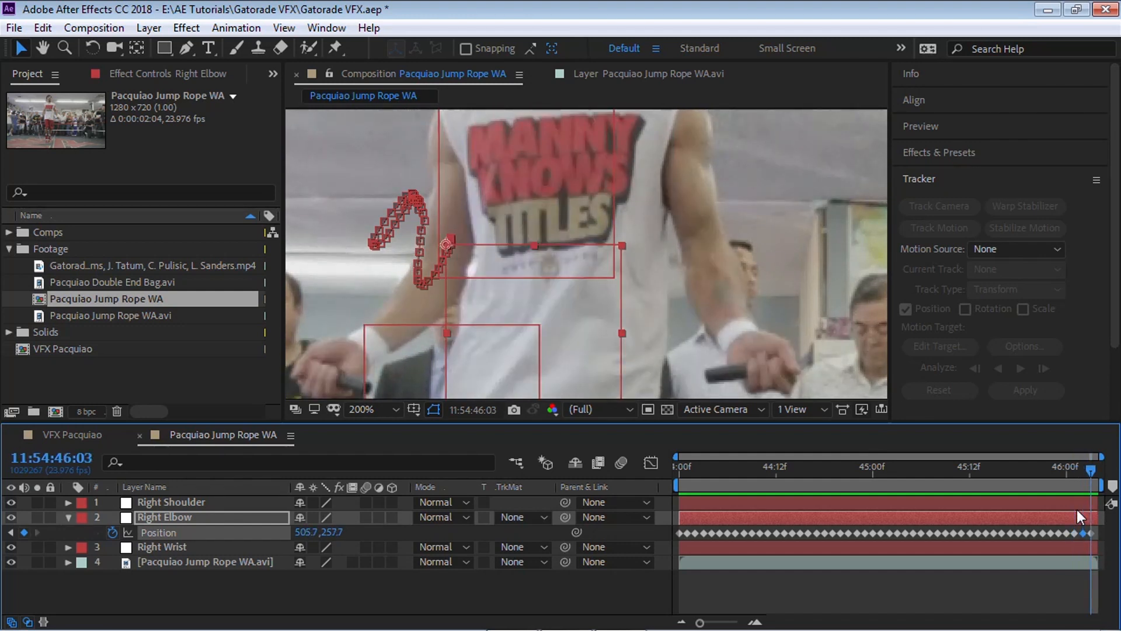
{"action": "key", "text": "ctrl+v"}
Return to the composition's first frame at 11:54:44:00 and collapse the Right Elbow layer's properties.
{"action": "left_click_drag", "start_coordinate": [1084, 469], "coordinate": [617, 437]}
{"action": "key", "text": "comma"}
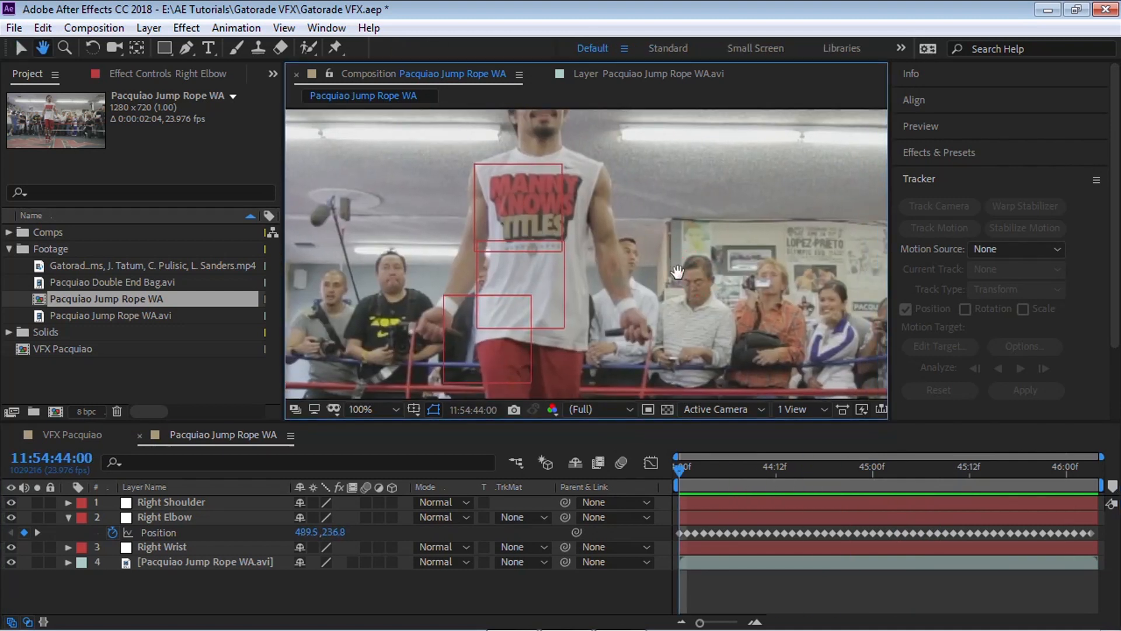
{"action": "left_click", "coordinate": [68, 516]}
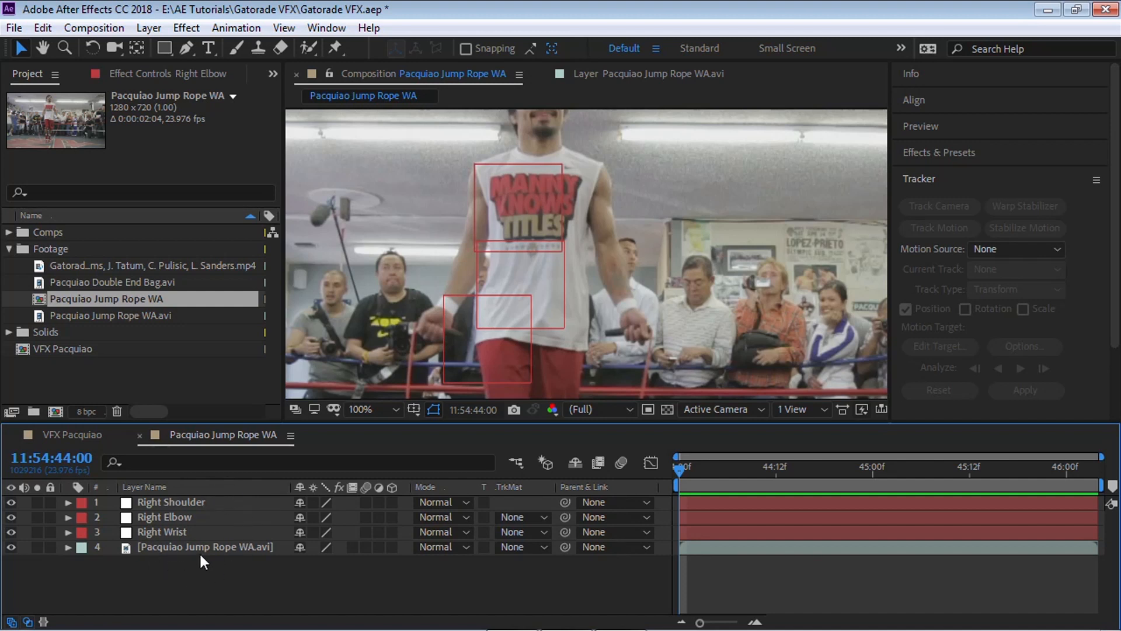
Draw a straight two-point line with the Pen tool on a new shape layer, beside the arm on the image's right.
{"action": "left_click", "coordinate": [185, 47]}
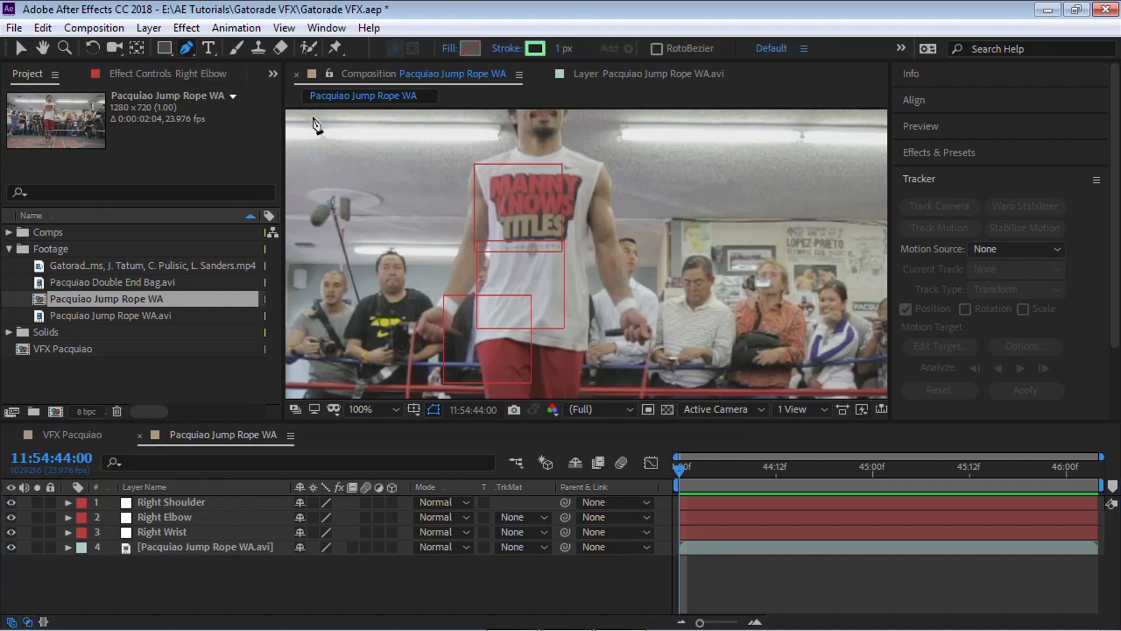
{"action": "left_click", "coordinate": [637, 220]}
{"action": "left_click", "coordinate": [609, 295]}
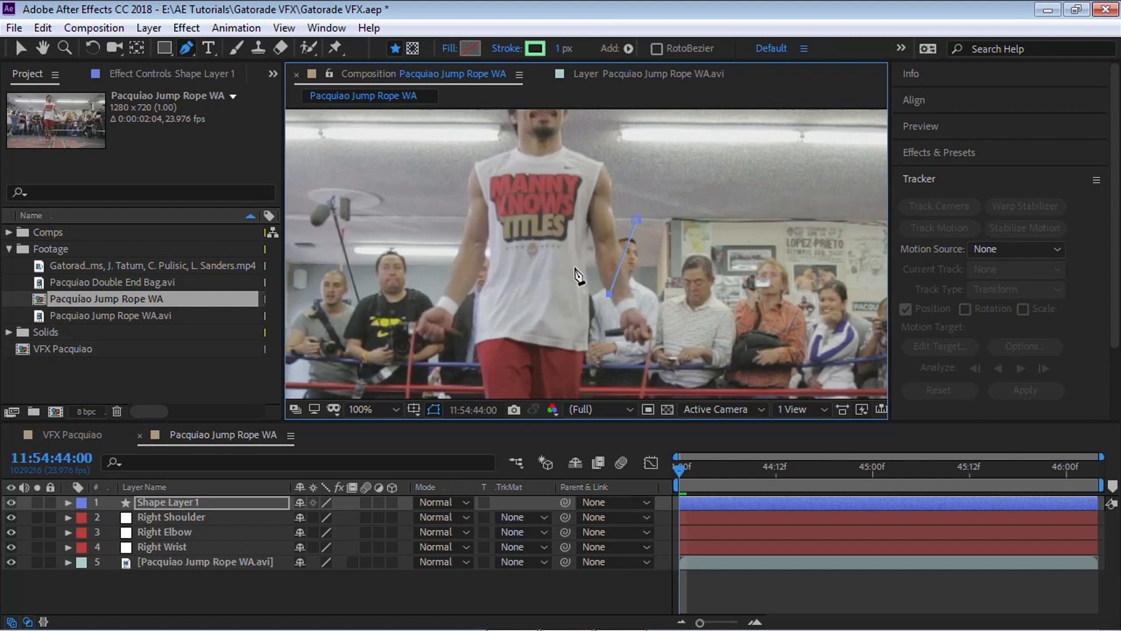
Set the line's fill to None and its stroke to 1 px in colour 75ED9A.
{"action": "left_click", "coordinate": [453, 50]}
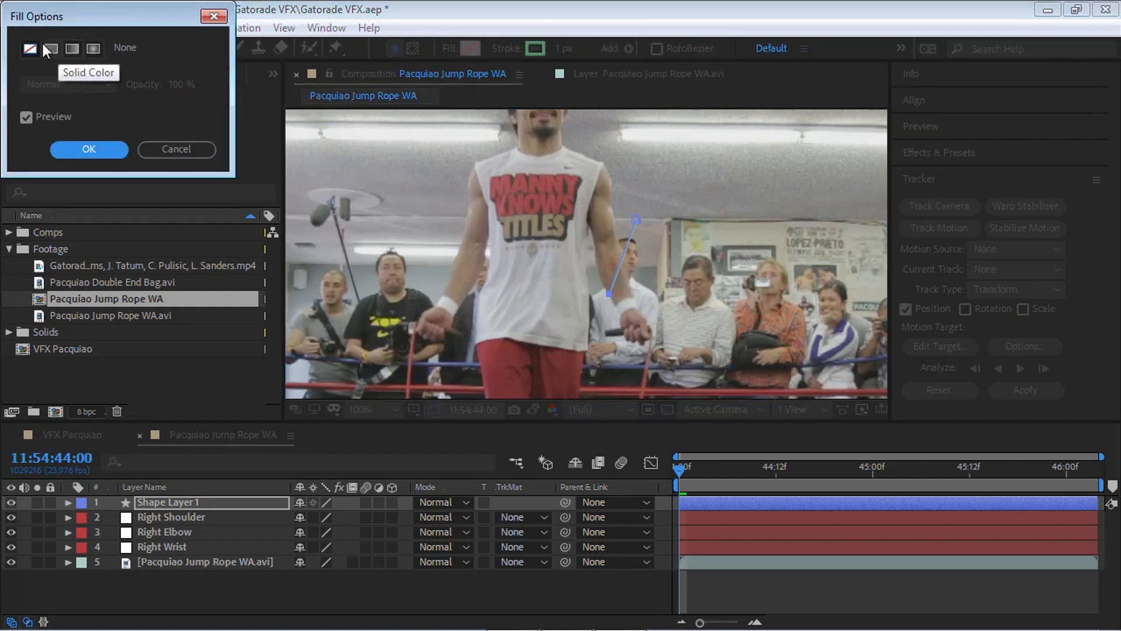
{"action": "left_click", "coordinate": [94, 141]}
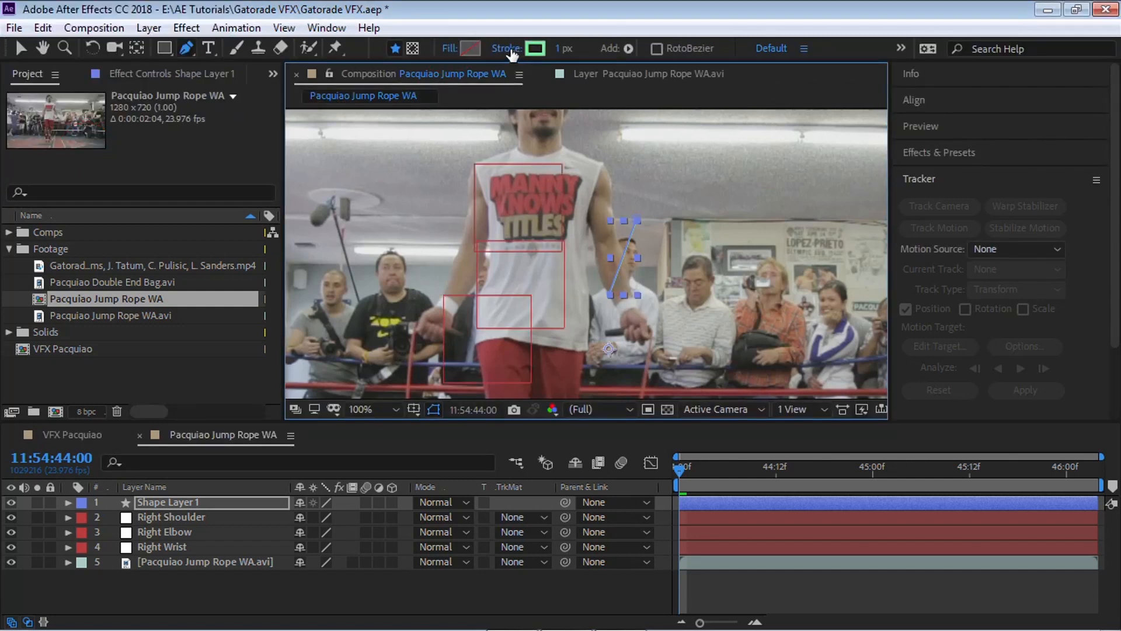
{"action": "left_click", "coordinate": [564, 49]}
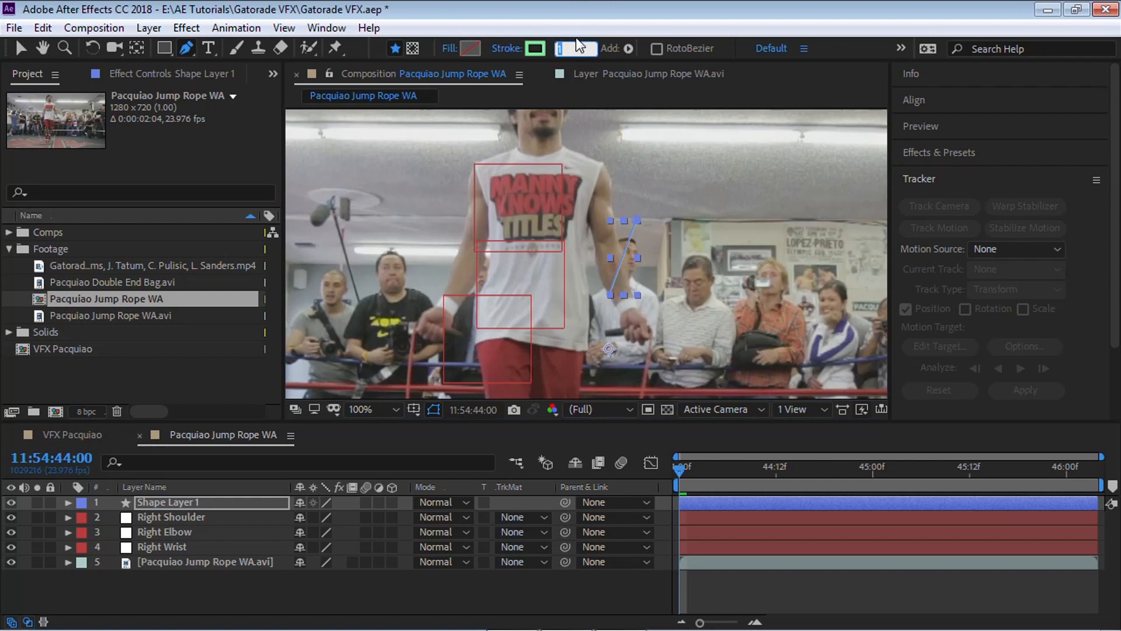
{"action": "left_click", "coordinate": [542, 50]}
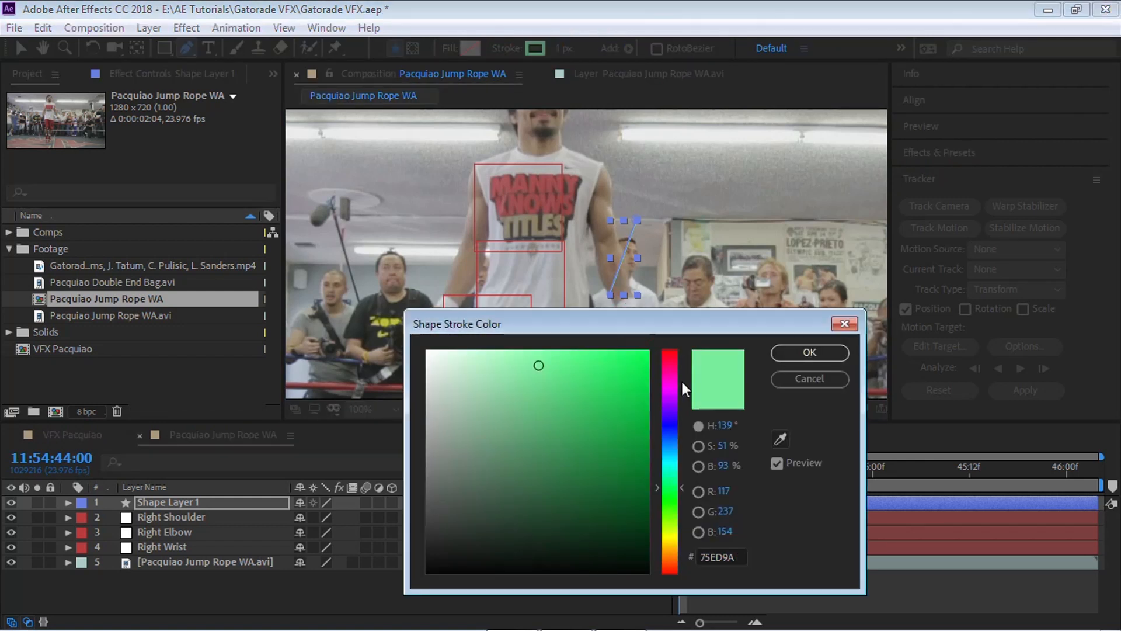
{"action": "left_click", "coordinate": [740, 556]}
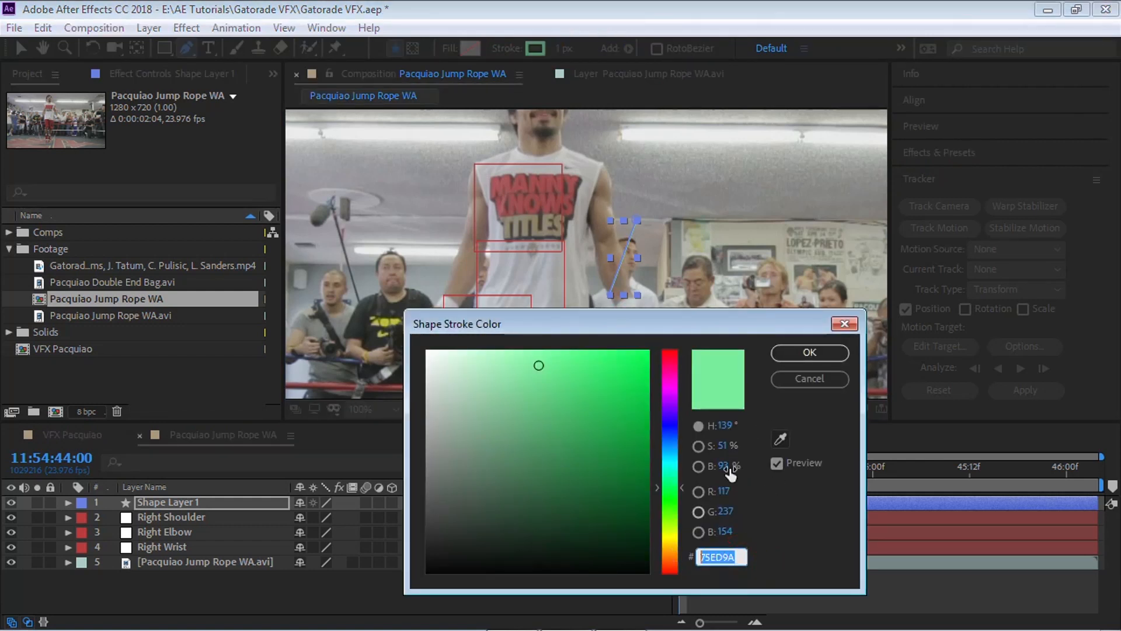
{"action": "left_click", "coordinate": [811, 349]}
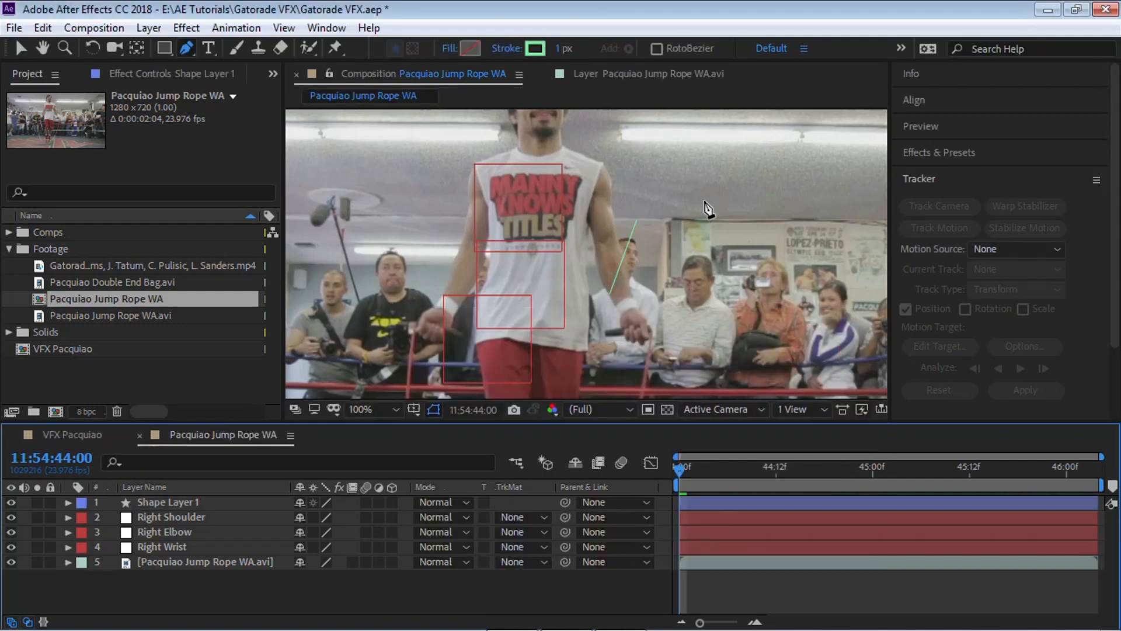
{"action": "key", "text": "h"}
{"action": "left_click_drag", "start_coordinate": [703, 213], "coordinate": [711, 239]}
{"action": "key", "text": "g"}
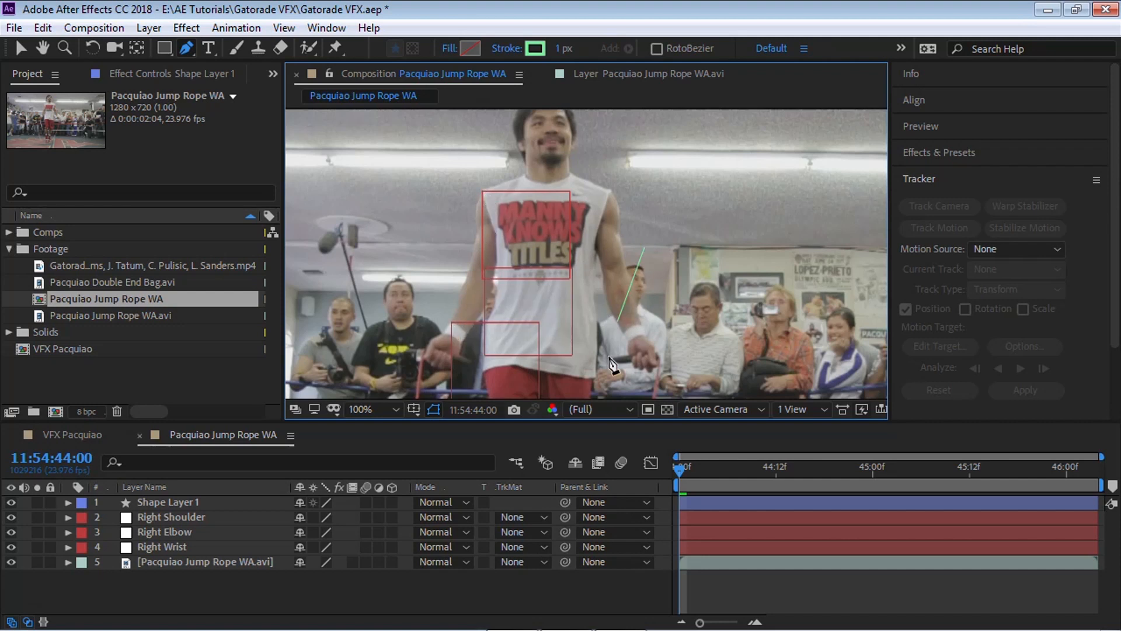
Move to 11:54:44:21 and rename Shape Layer 1 as Right Arm Line.
{"action": "left_click_drag", "start_coordinate": [695, 478], "coordinate": [848, 471]}
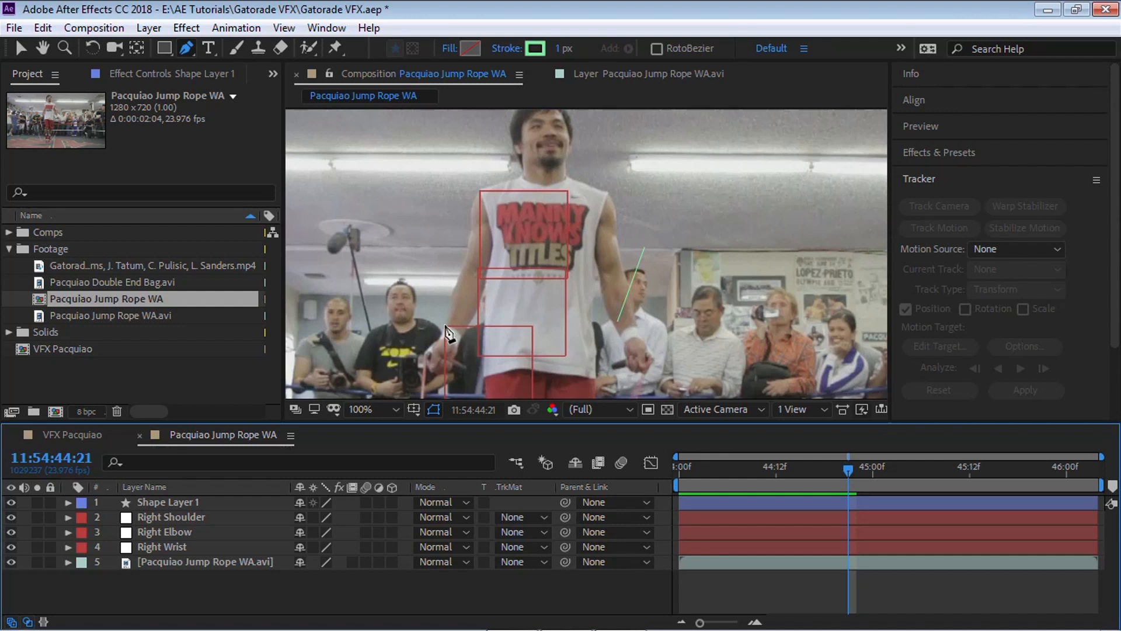
{"action": "left_click", "coordinate": [197, 503]}
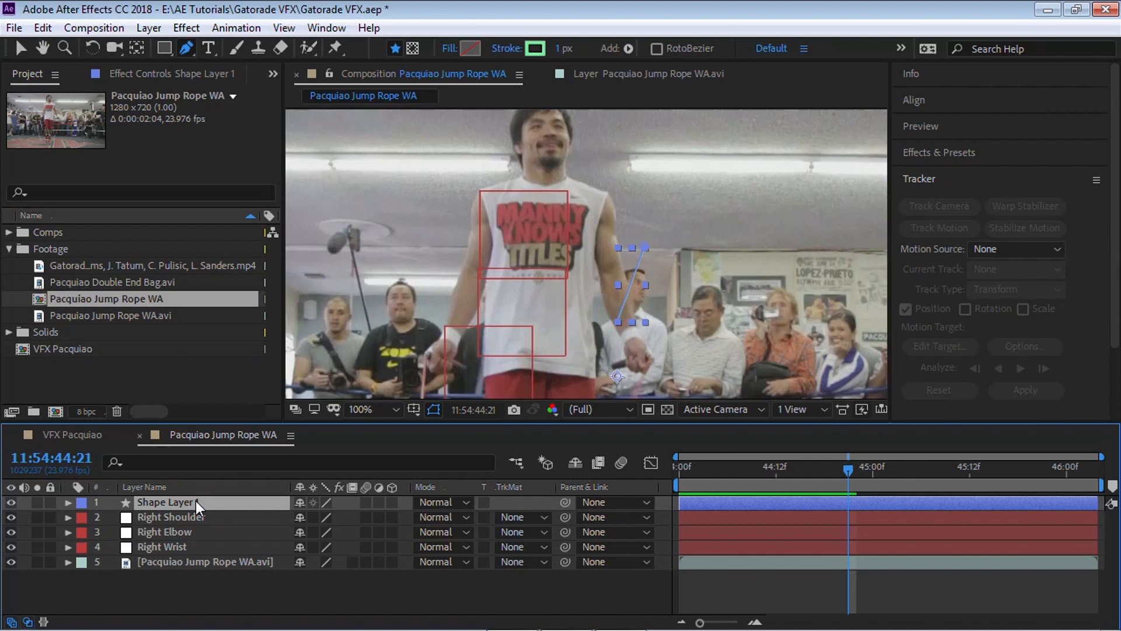
{"action": "key", "text": "Return"}
{"action": "type", "text": "Right Arm Line"}
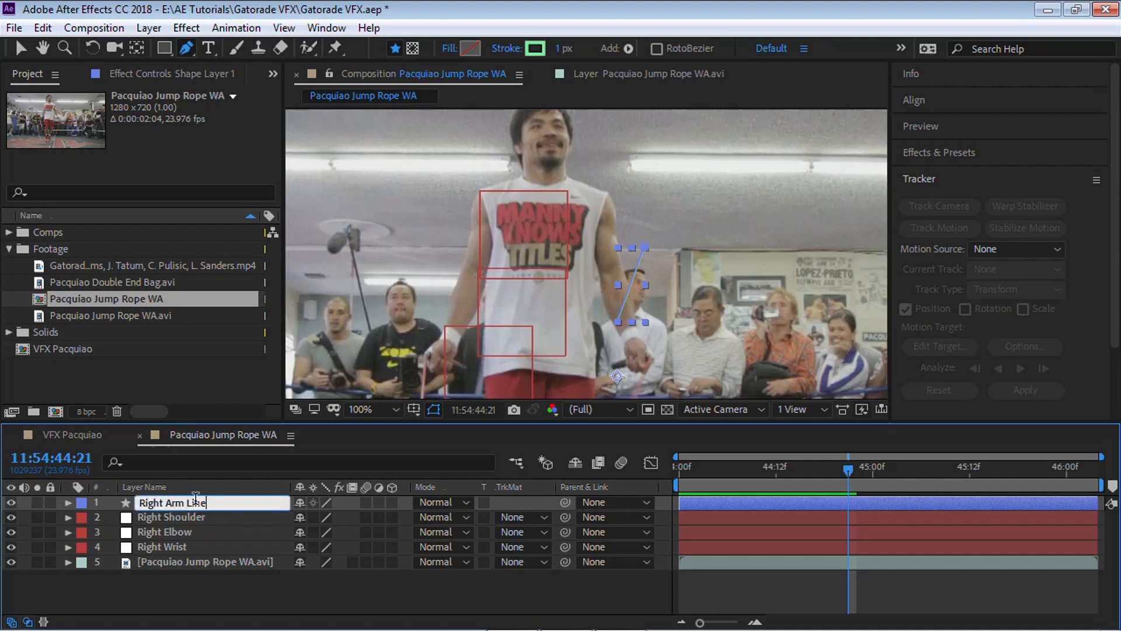
{"action": "key", "text": "Return"}
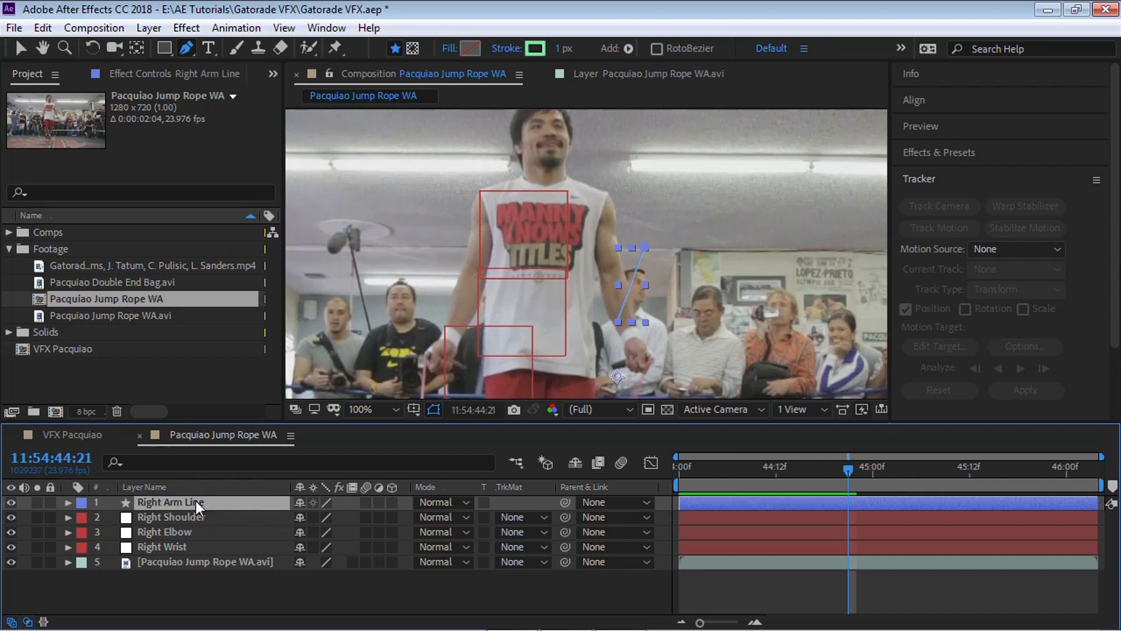
Expand the Right Arm Line layer down to the Path property of Shape 1, enlarging the timeline and fitting the preview at 50%.
{"action": "left_click", "coordinate": [66, 502]}
{"action": "left_click_drag", "start_coordinate": [278, 428], "coordinate": [278, 251]}
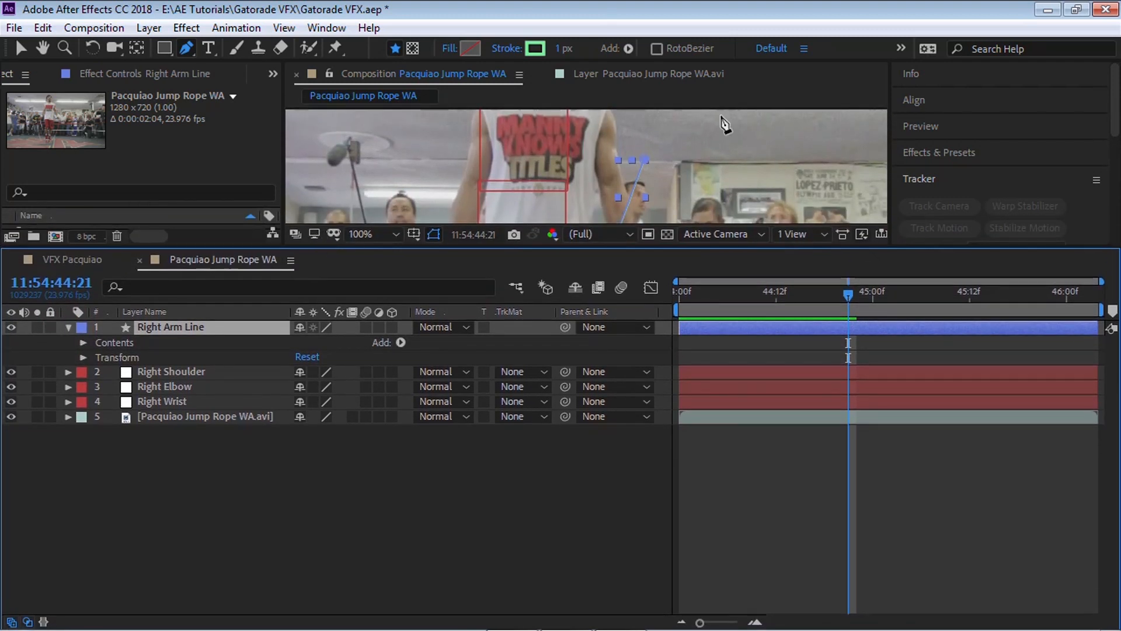
{"action": "scroll", "coordinate": [496, 145], "scroll_direction": "down", "scroll_amount": 2}
{"action": "scroll", "coordinate": [497, 145], "scroll_direction": "down", "scroll_amount": 2}
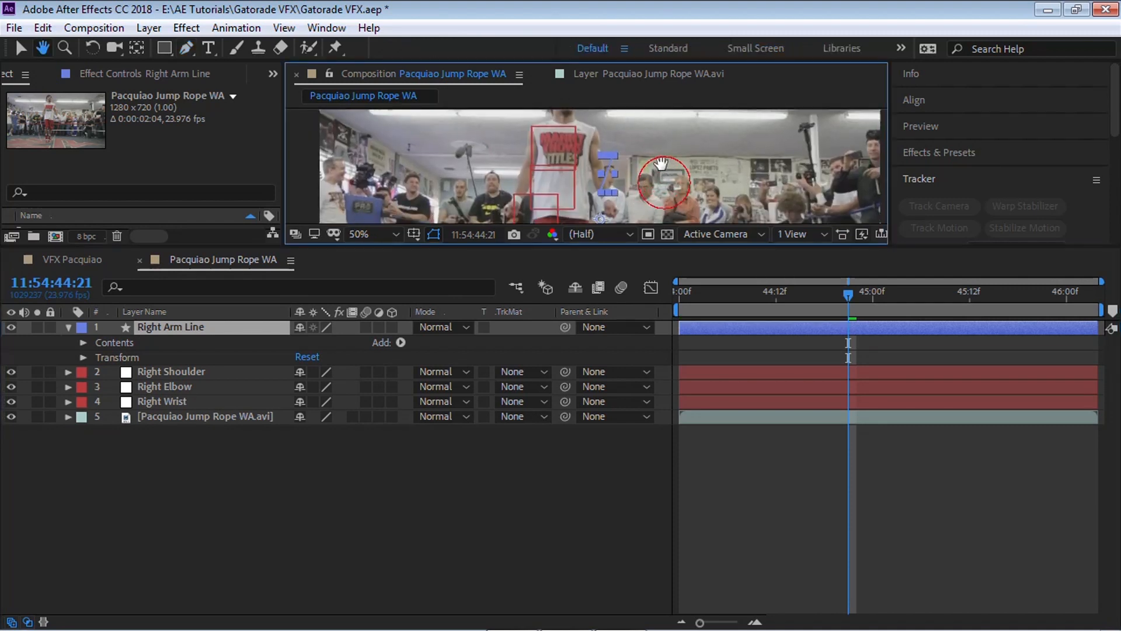
{"action": "left_click", "coordinate": [83, 343]}
{"action": "left_click", "coordinate": [98, 357]}
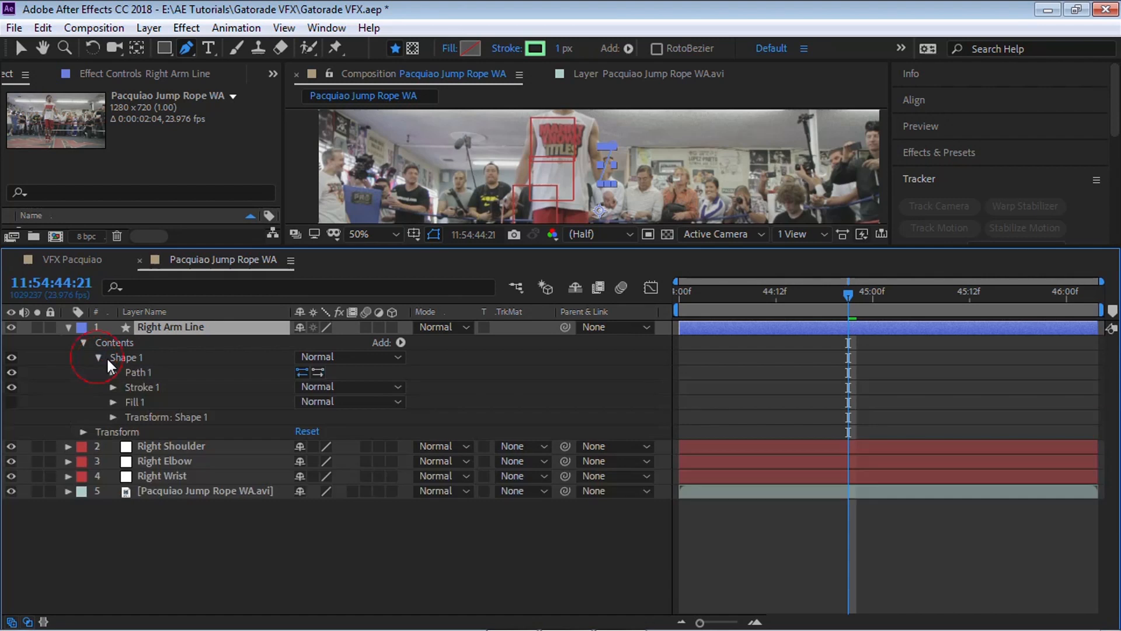
{"action": "left_click", "coordinate": [113, 372]}
{"action": "left_click_drag", "start_coordinate": [286, 246], "coordinate": [279, 231]}
Reveal the Position properties of the Right Shoulder, Right Elbow and Right Wrist nulls beneath the line layer.
{"action": "left_click", "coordinate": [177, 449]}
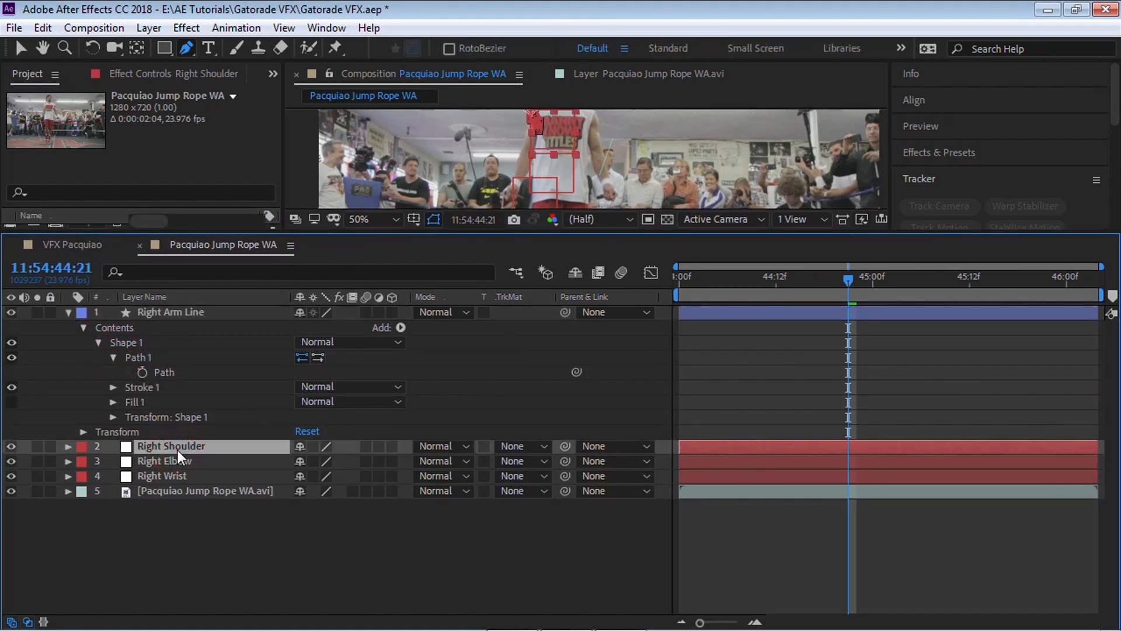
{"action": "left_click", "coordinate": [181, 474], "text": "shift"}
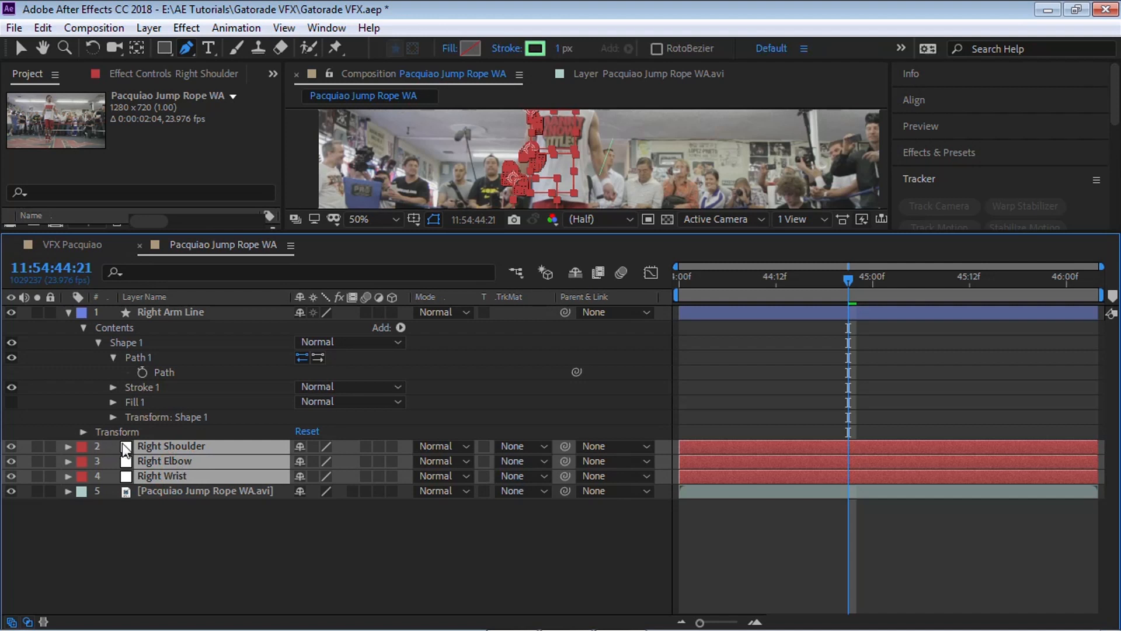
{"action": "key", "text": "p"}
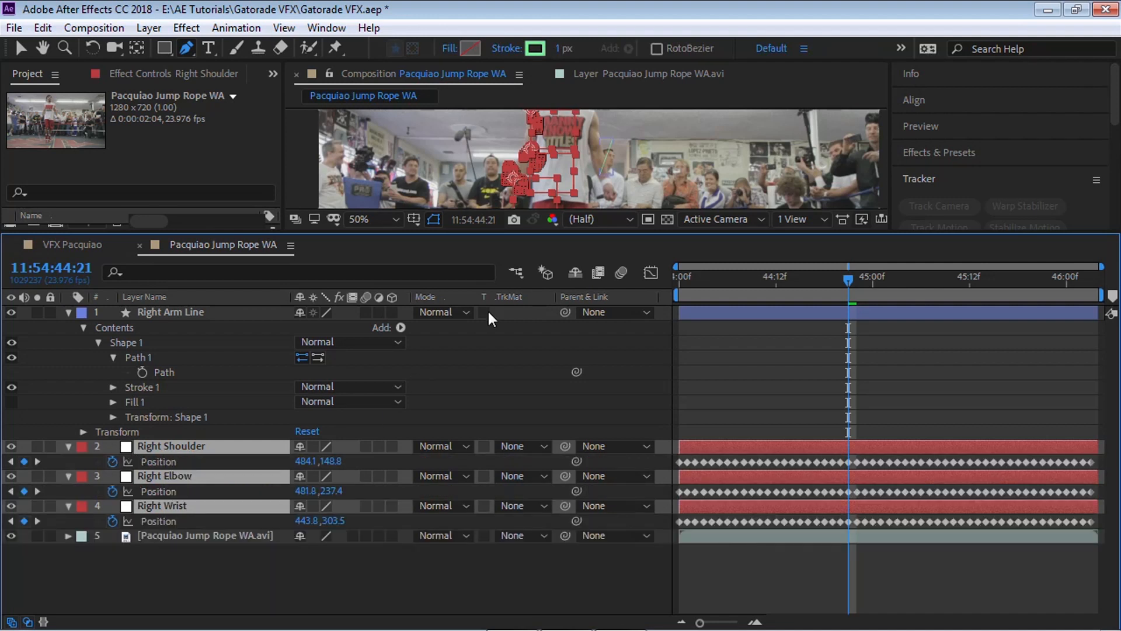
{"action": "left_click_drag", "start_coordinate": [602, 231], "coordinate": [604, 252]}
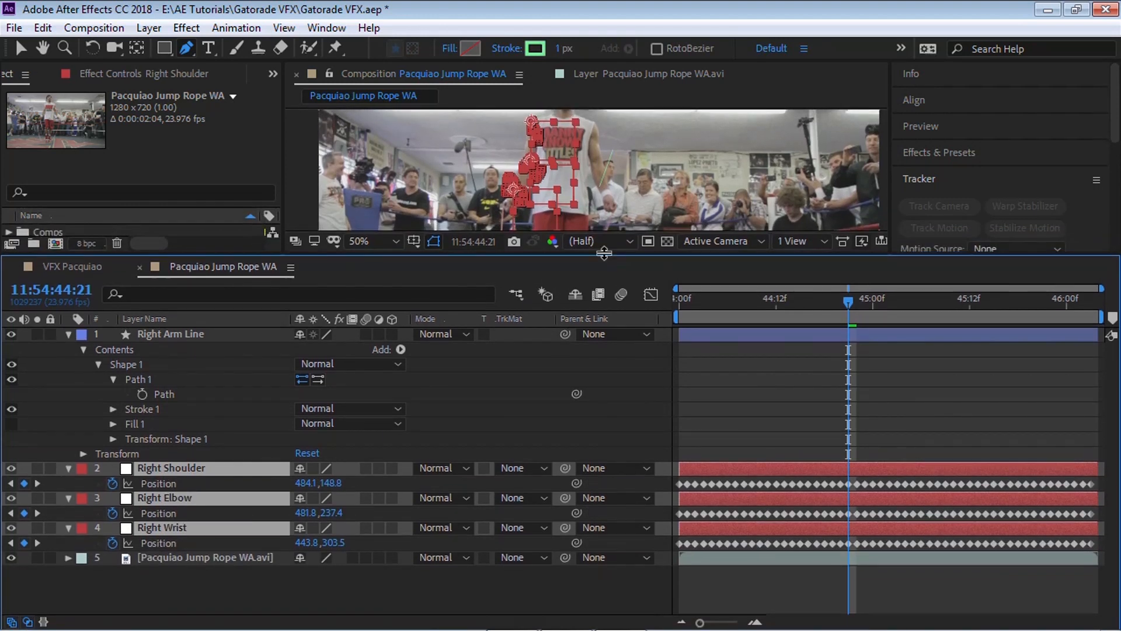
Add an expression to the line's Path property and insert three empty lines above its default code in an enlarged editor.
{"action": "left_click", "coordinate": [173, 391]}
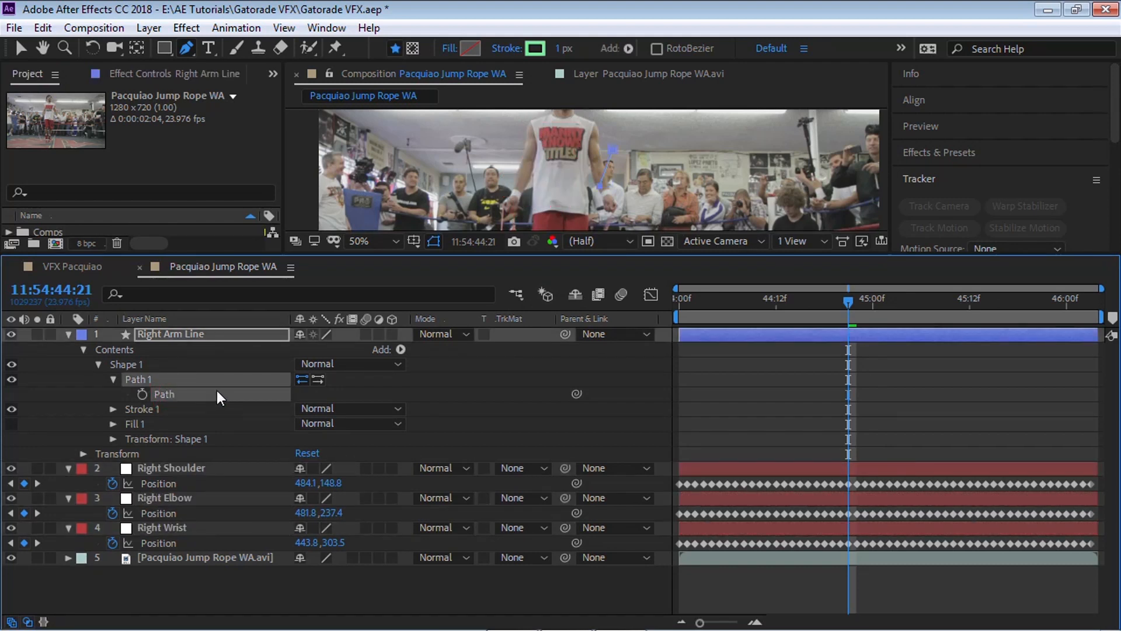
{"action": "left_click", "coordinate": [142, 393], "text": "alt"}
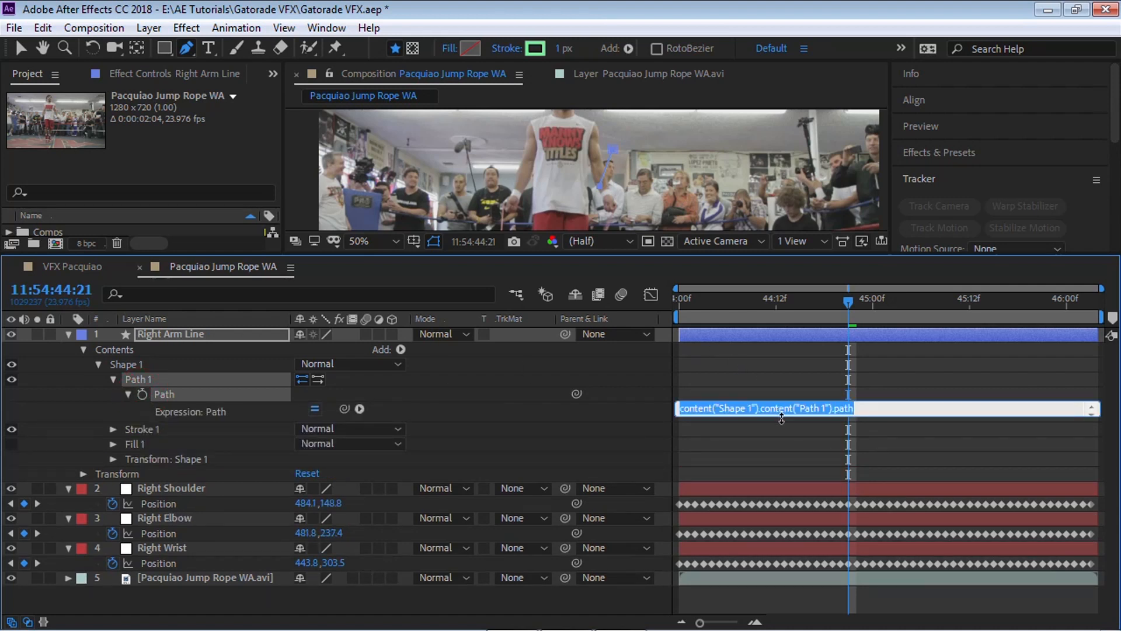
{"action": "left_click_drag", "start_coordinate": [916, 418], "coordinate": [918, 456]}
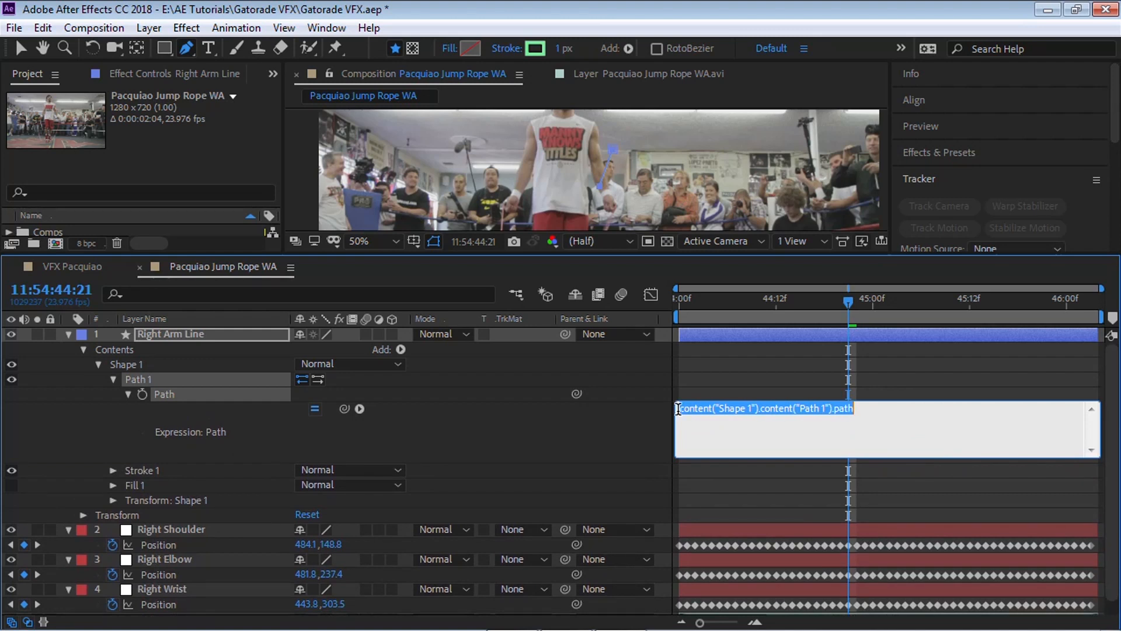
{"action": "left_click", "coordinate": [683, 408]}
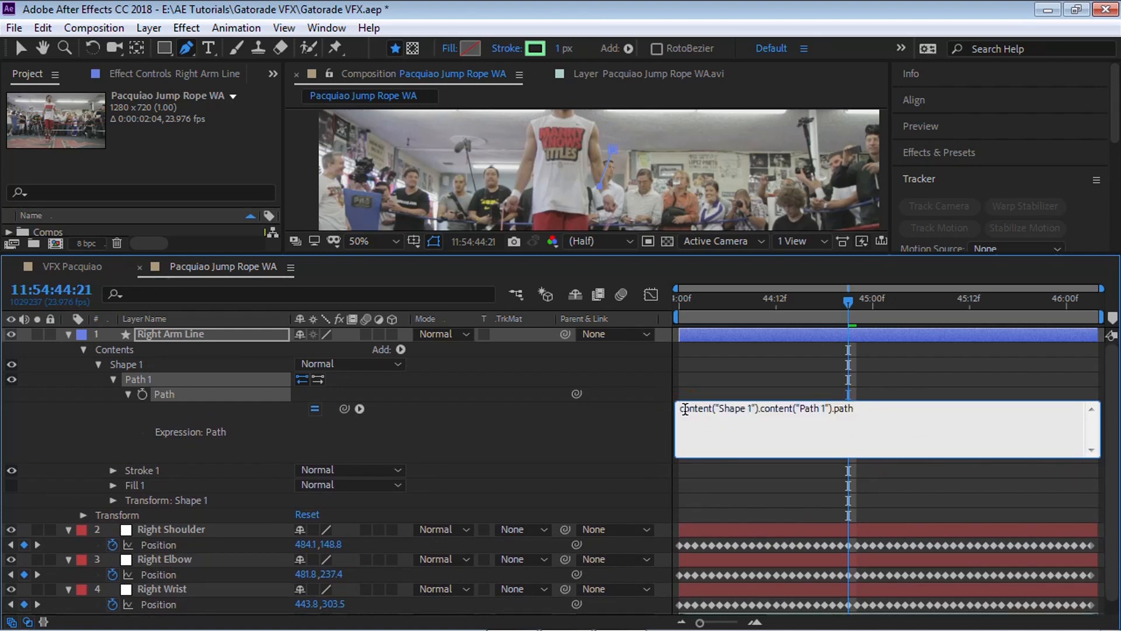
{"action": "key", "text": "Return"}
{"action": "key", "text": "Return"}
{"action": "key", "text": "Return"}
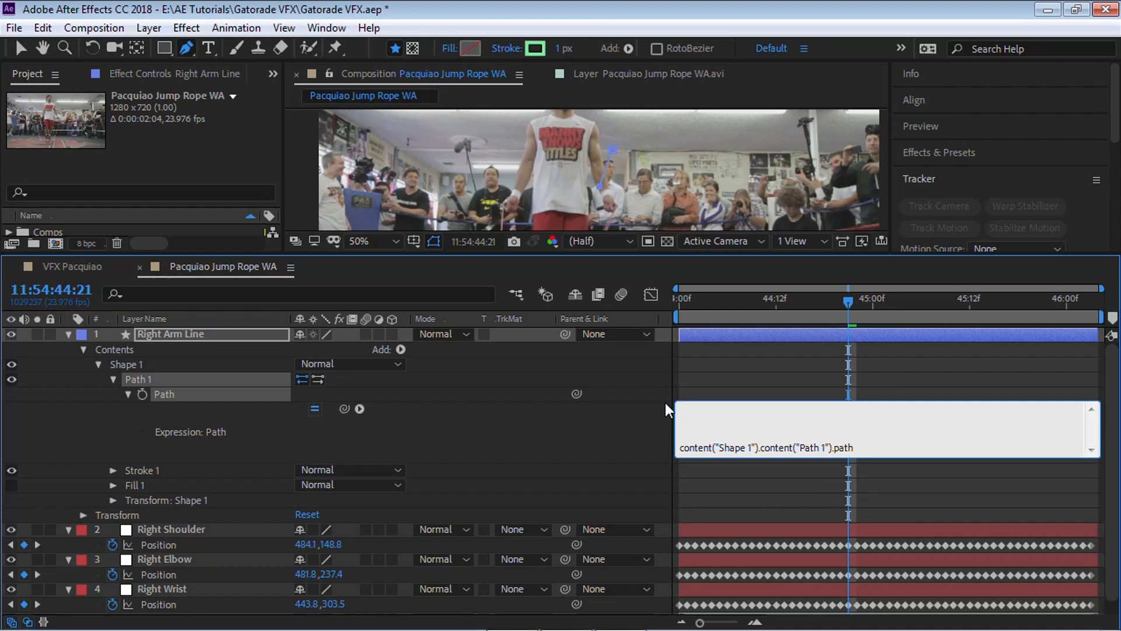
Define the variable shoulder on the expression's first line, linked to the Right Shoulder null's Position and ended with a semicolon.
{"action": "type", "text": "oulder="}
{"action": "left_click_drag", "start_coordinate": [344, 410], "coordinate": [188, 544]}
{"action": "left_click_drag", "start_coordinate": [723, 408], "coordinate": [950, 405]}
{"action": "left_click", "coordinate": [954, 407]}
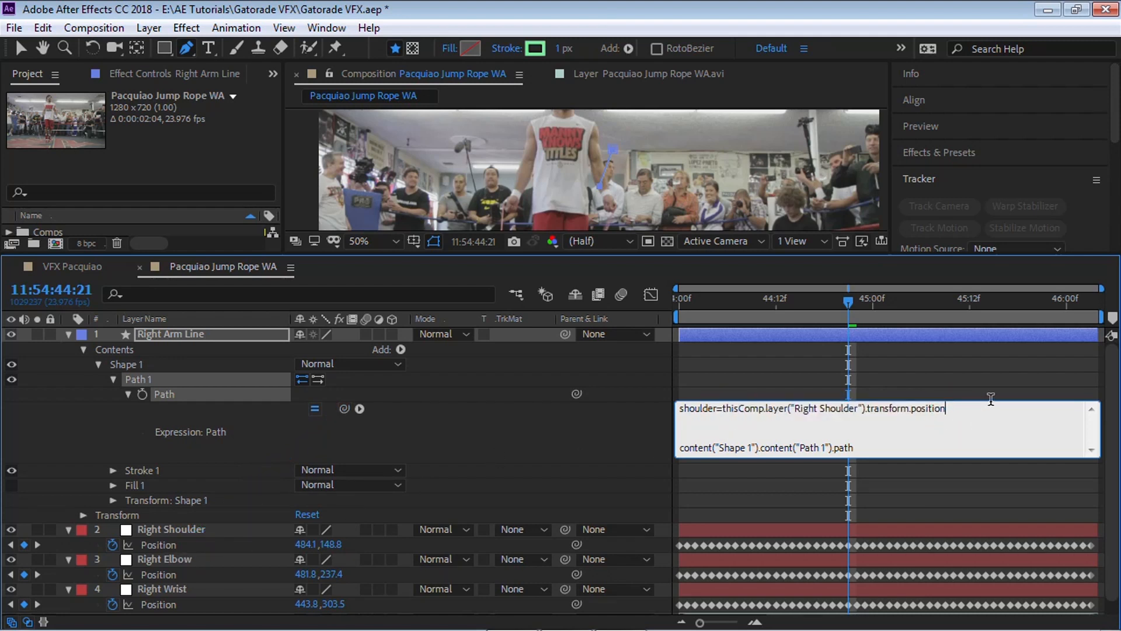
{"action": "type", "text": ";"}
{"action": "key", "text": "Return"}
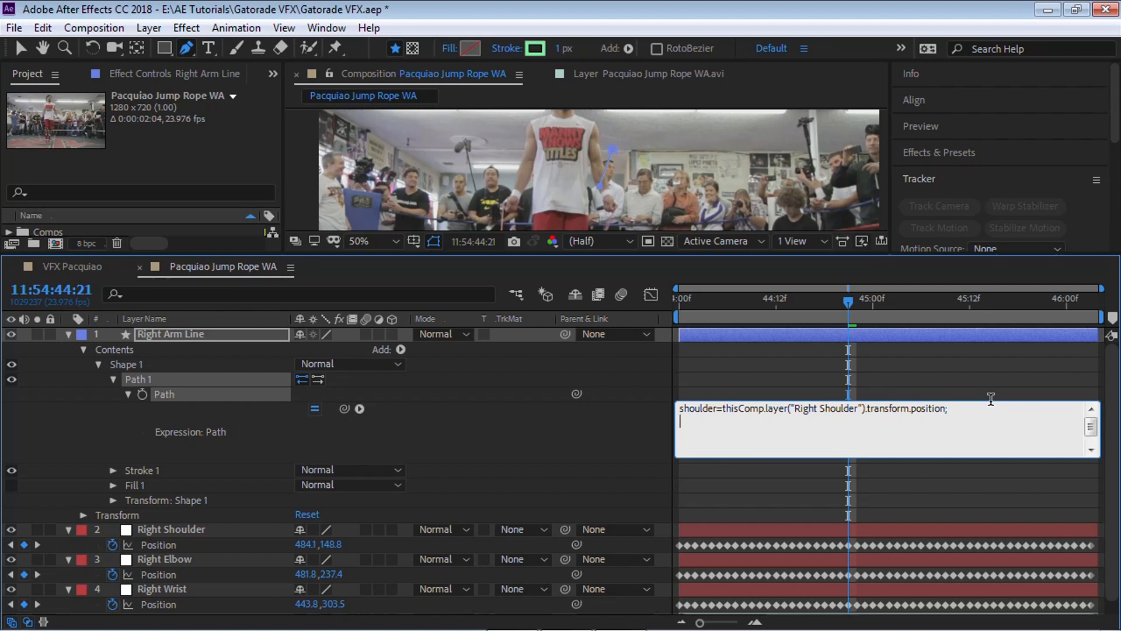
Define the variable elbow on the second line, linked to the Right Elbow null's Position and ended with a semicolon.
{"action": "type", "text": "elbow"}
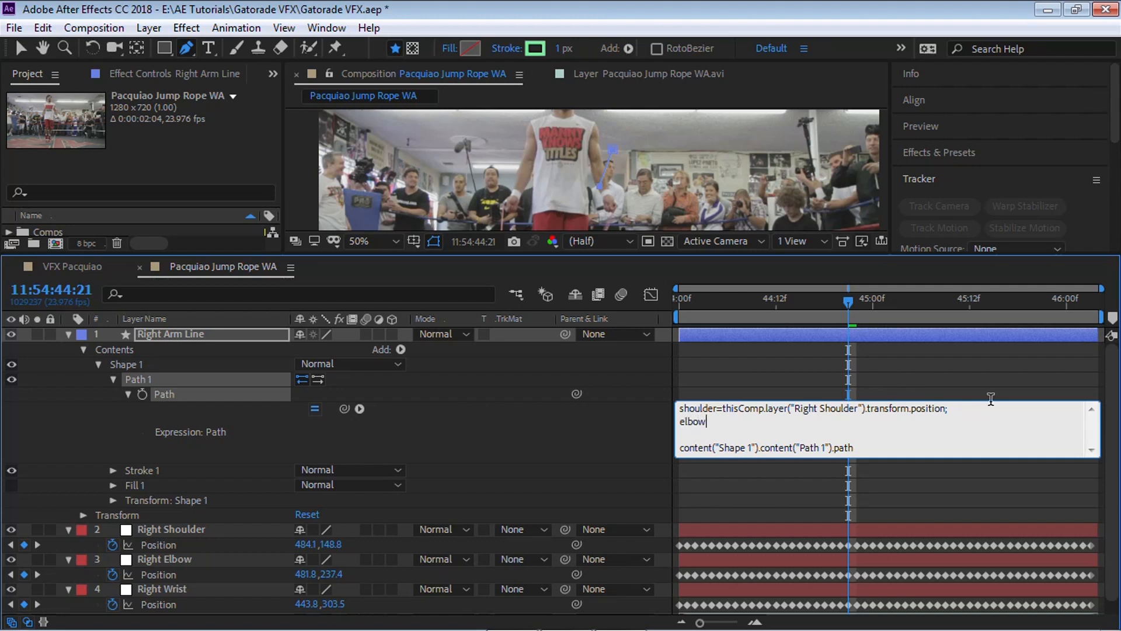
{"action": "type", "text": "="}
{"action": "left_click_drag", "start_coordinate": [342, 408], "coordinate": [164, 575]}
{"action": "left_click", "coordinate": [714, 421]}
{"action": "left_click_drag", "start_coordinate": [714, 421], "coordinate": [928, 421]}
{"action": "left_click", "coordinate": [936, 415]}
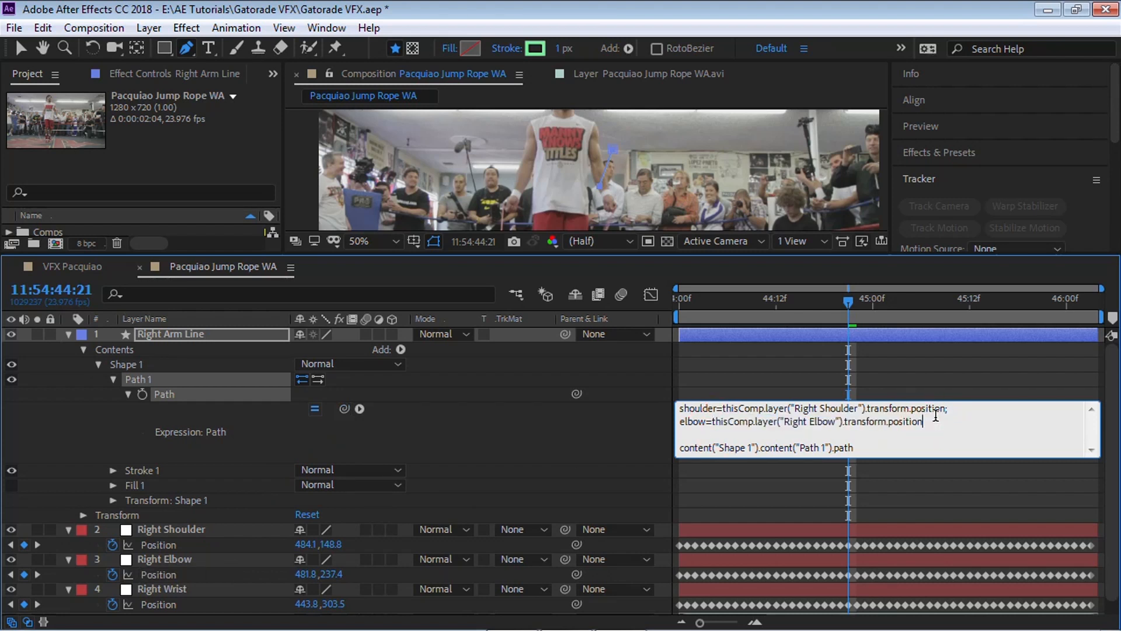
{"action": "type", "text": ";"}
Define wrist= on the third line, linked to the Right Wrist null's Position, add a blank line below, and apply the expression.
{"action": "left_click", "coordinate": [694, 431]}
{"action": "left_click_drag", "start_coordinate": [760, 457], "coordinate": [760, 476]}
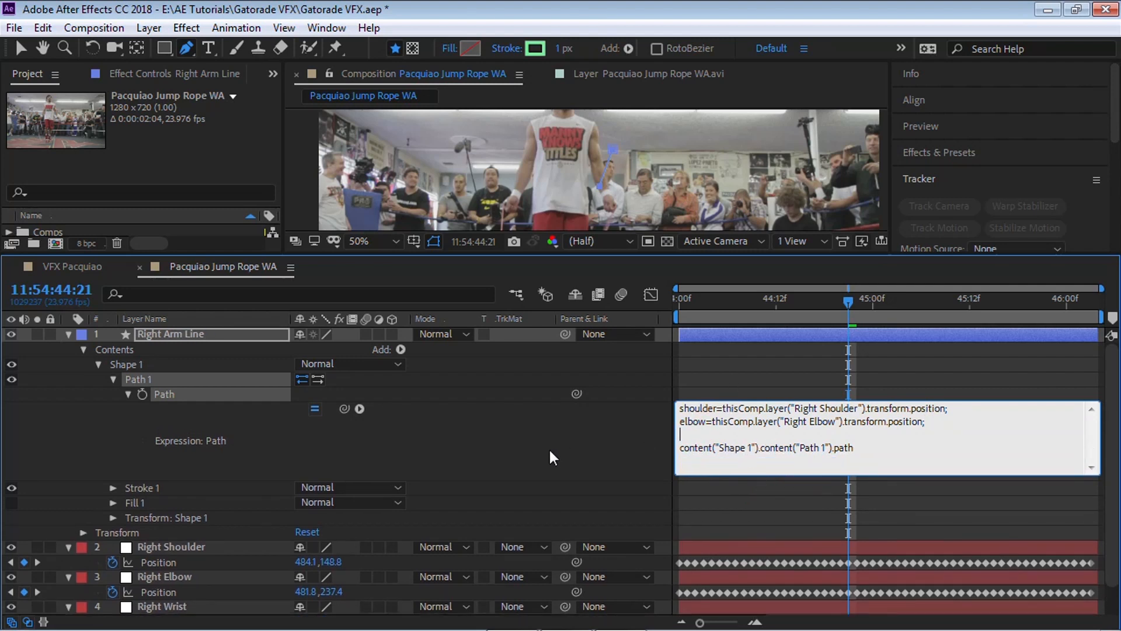
{"action": "scroll", "coordinate": [1001, 440], "scroll_direction": "down", "scroll_amount": 1}
{"action": "left_click", "coordinate": [705, 405]}
{"action": "left_click", "coordinate": [705, 405]}
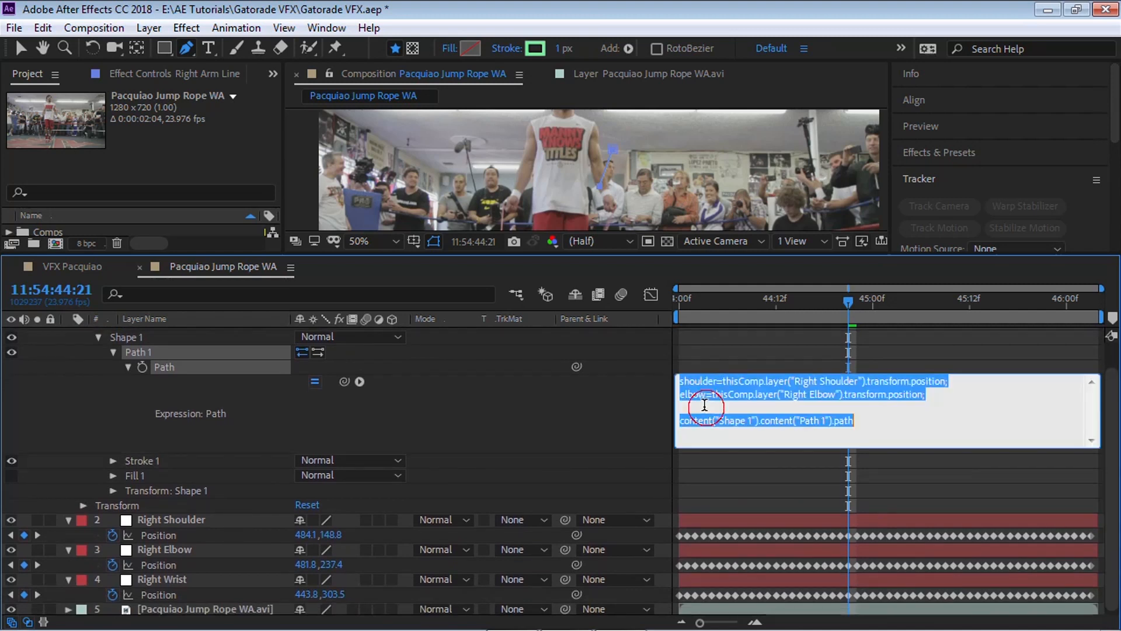
{"action": "type", "text": "wrist="}
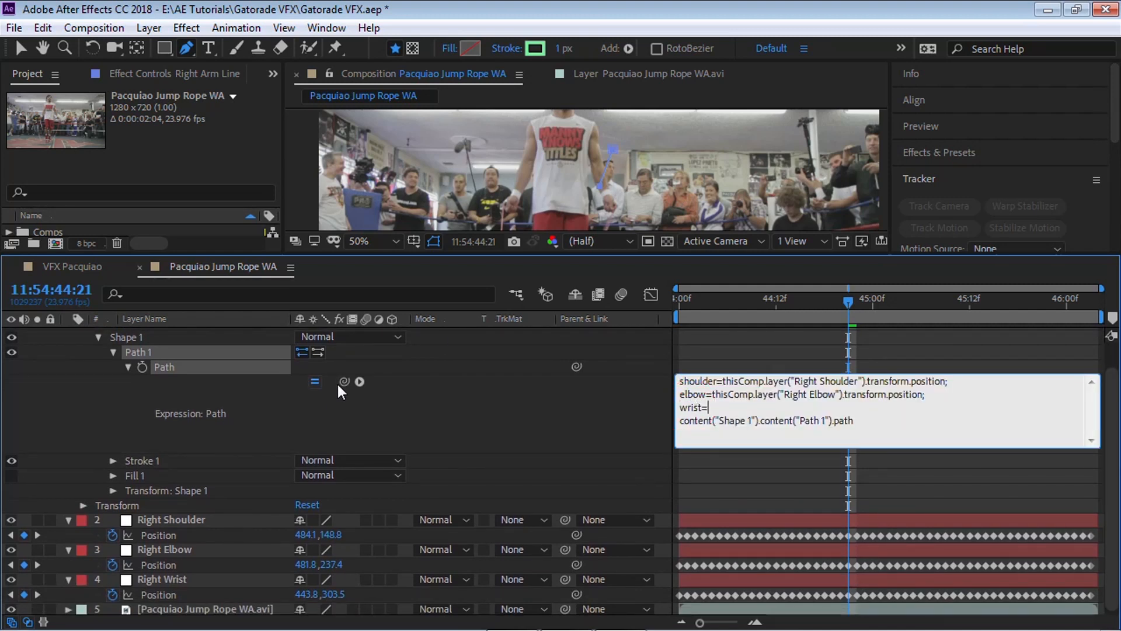
{"action": "left_click_drag", "start_coordinate": [344, 381], "coordinate": [177, 593]}
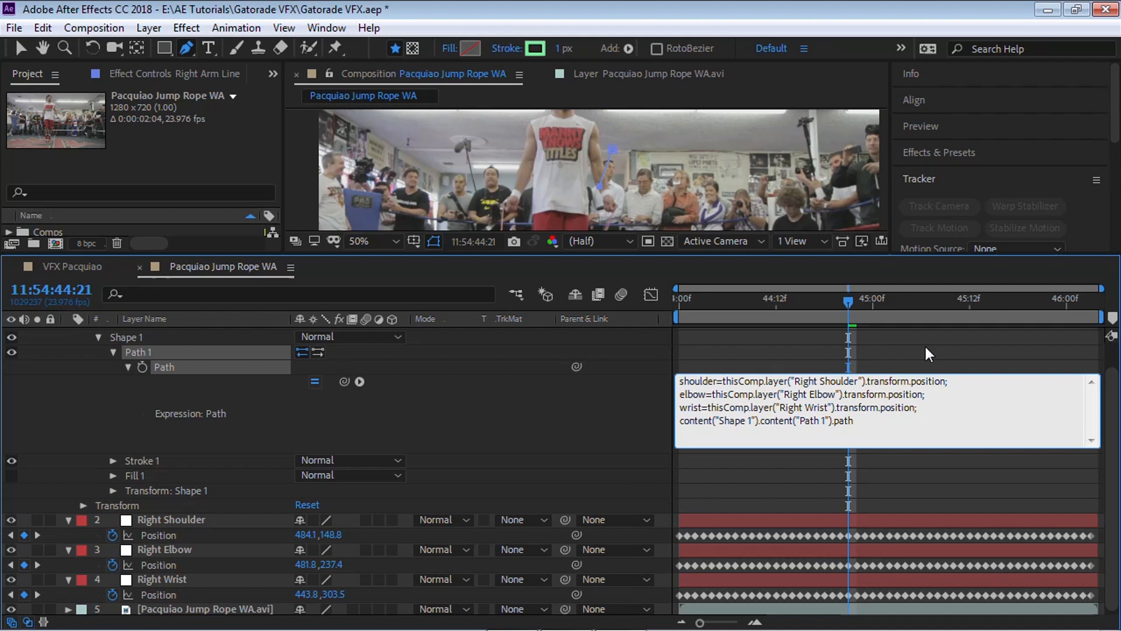
{"action": "key", "text": "Return"}
{"action": "left_click", "coordinate": [831, 299]}
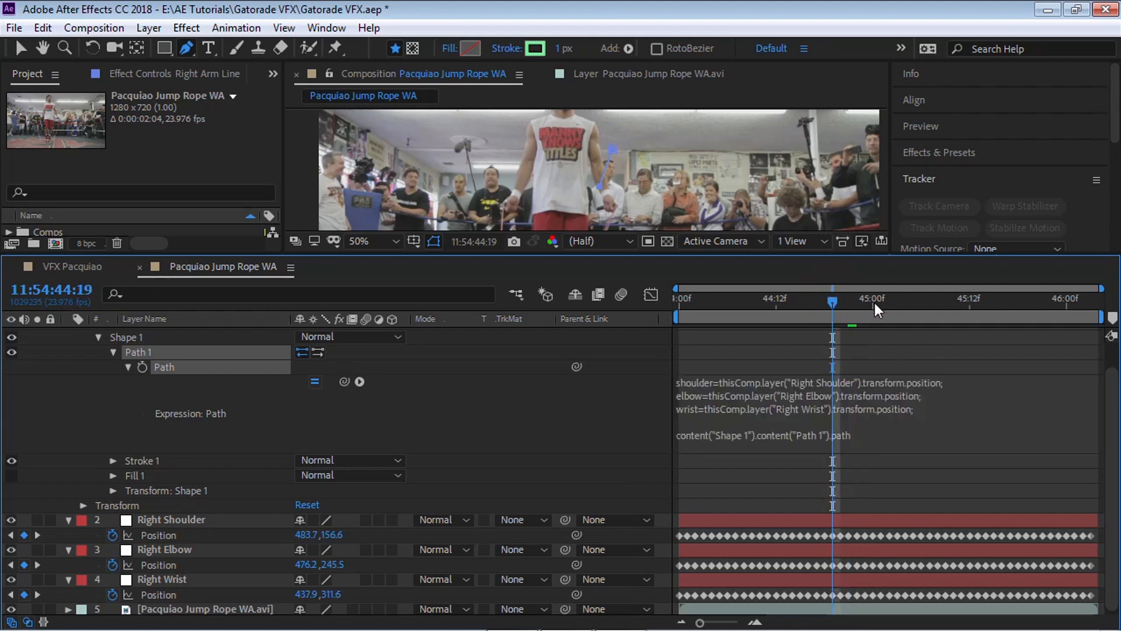
Switch to Calculator and divide the composition's width of 1280 and height of 720 by 2.
{"action": "left_click", "coordinate": [939, 381]}
{"action": "left_click", "coordinate": [944, 381]}
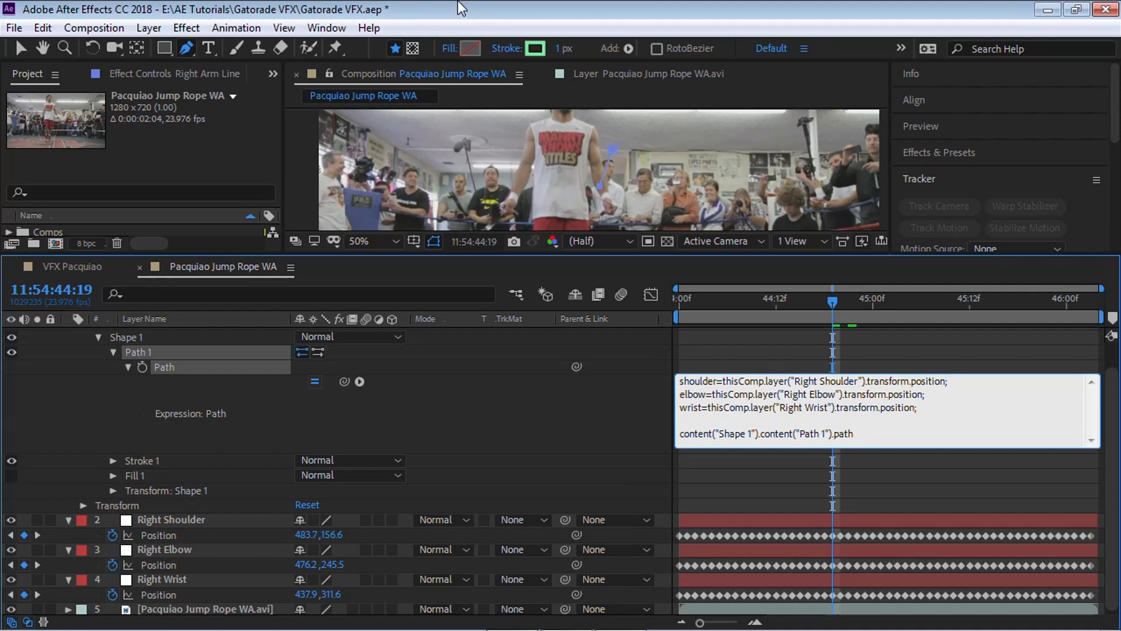
{"action": "key", "text": "alt+Tab"}
{"action": "type", "text": "1280"}
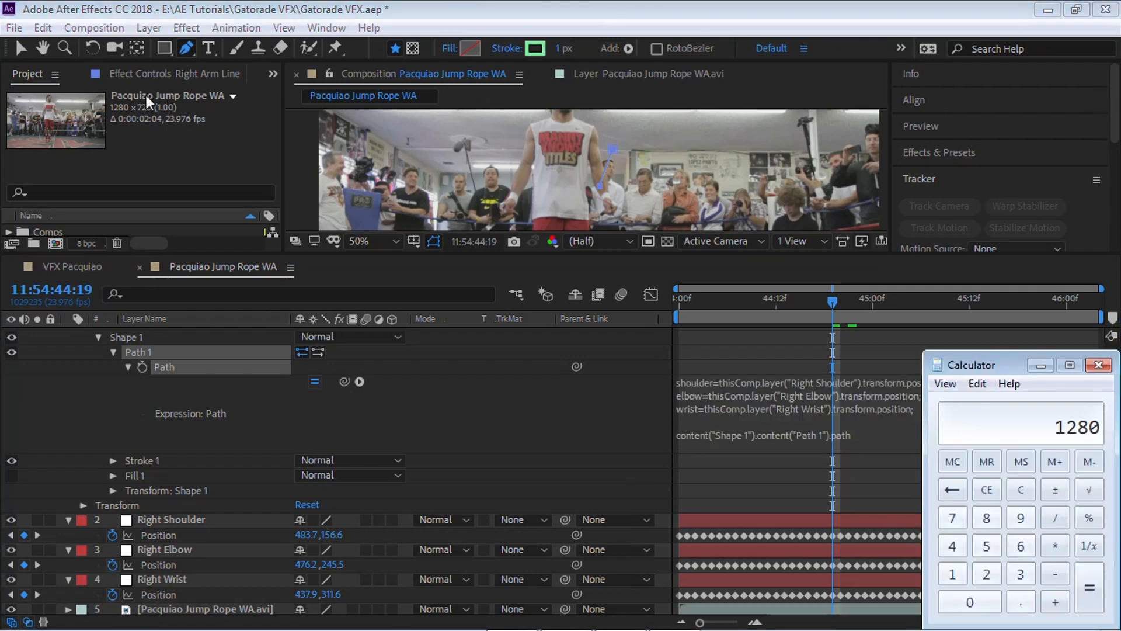
{"action": "type", "text": "/2"}
{"action": "key", "text": "Return"}
{"action": "left_click", "coordinate": [1020, 490]}
{"action": "type", "text": "720/2"}
{"action": "key", "text": "Return"}
{"action": "left_click_drag", "start_coordinate": [976, 363], "coordinate": [864, 319]}
Divide a 1920 width and a 1080 height by 2 for comparison, and close Calculator.
{"action": "type", "text": "19"}
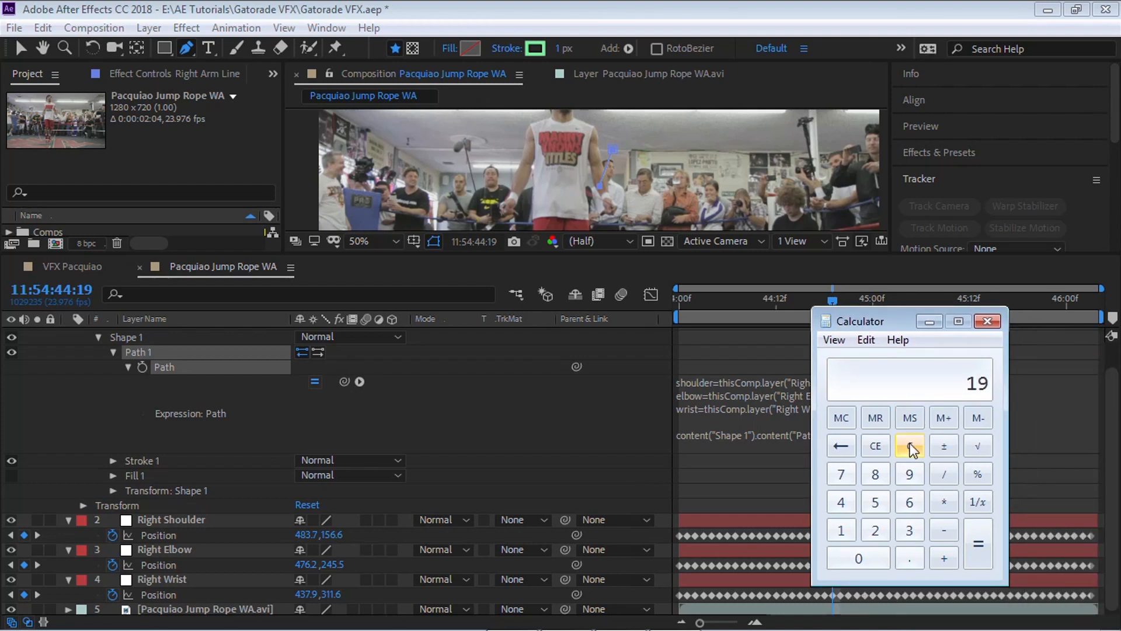
{"action": "type", "text": "20/2"}
{"action": "key", "text": "Return"}
{"action": "type", "text": "1080/2"}
{"action": "key", "text": "Return"}
{"action": "left_click", "coordinate": [987, 322]}
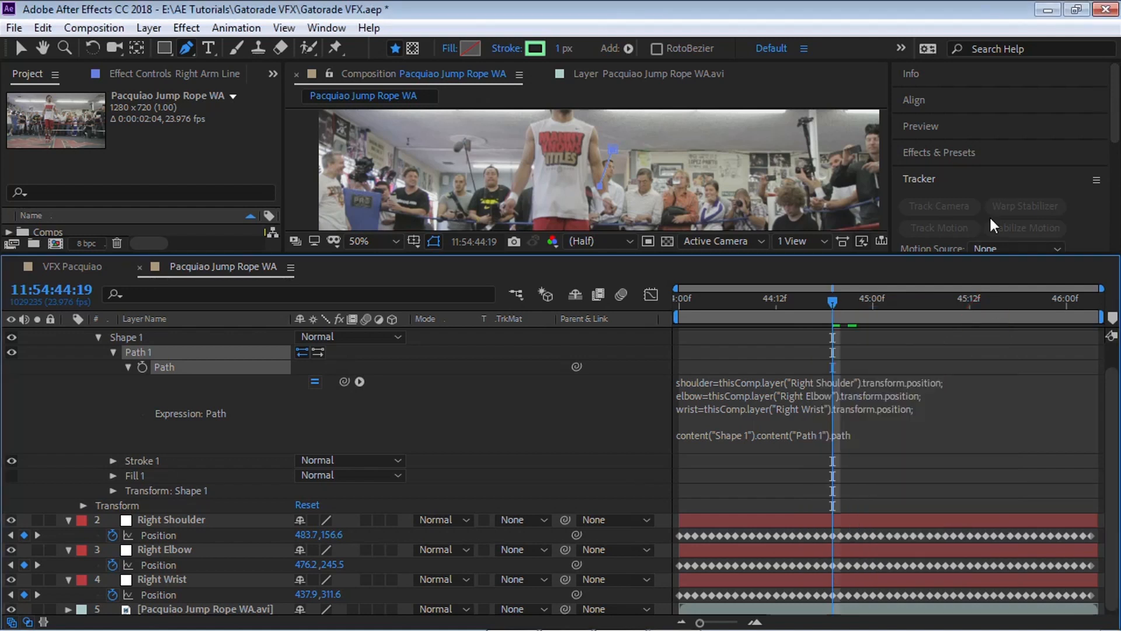
Subtract [640,360] from the Right Shoulder position in the Path expression, keeping the semicolon at the end of the line.
{"action": "left_click", "coordinate": [924, 383]}
{"action": "left_click", "coordinate": [945, 384]}
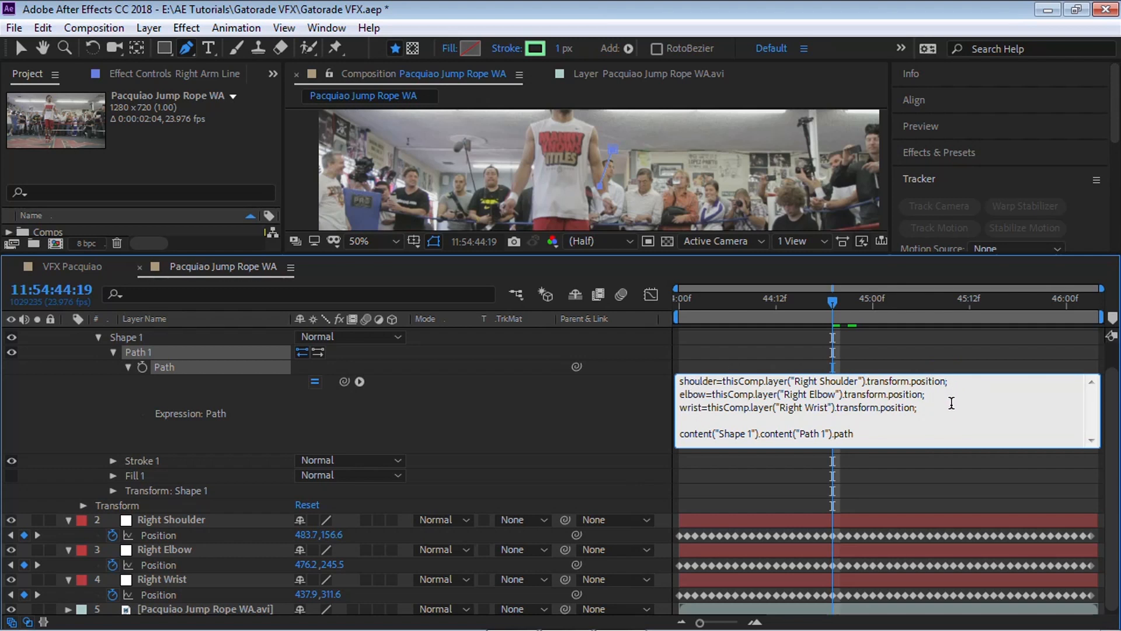
{"action": "key", "text": "BackSpace"}
{"action": "type", "text": "- [640,360]"}
Copy the - [640,360]; offset from the shoulder line to the ends of the elbow and wrist lines, without doubled semicolons.
{"action": "left_click_drag", "start_coordinate": [947, 381], "coordinate": [999, 382]}
{"action": "key", "text": "ctrl+c"}
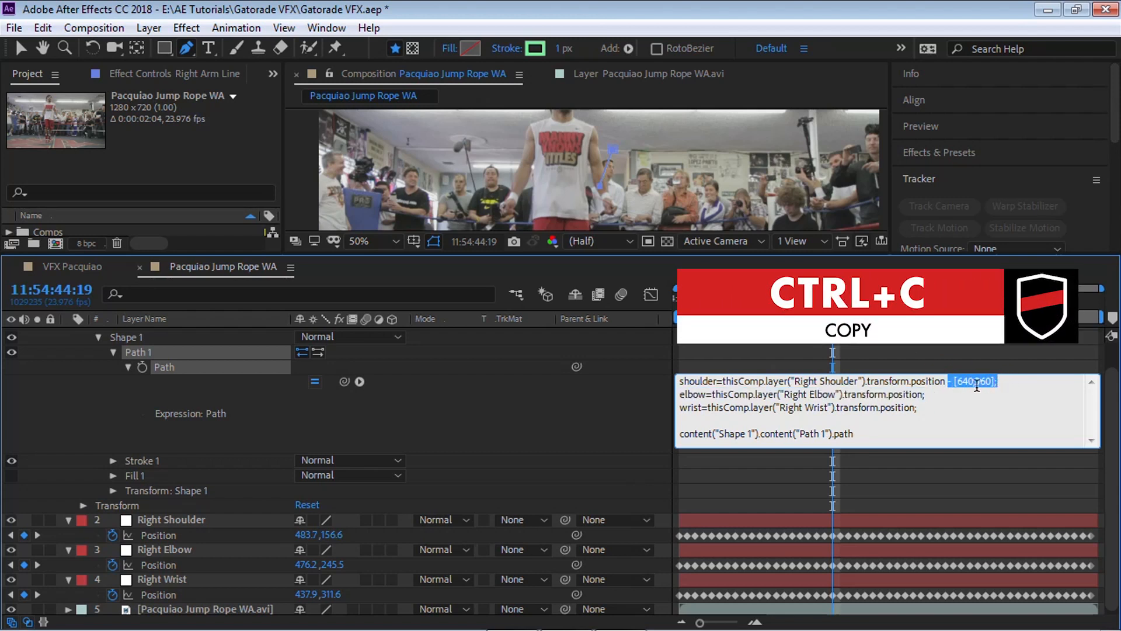
{"action": "left_click", "coordinate": [923, 395]}
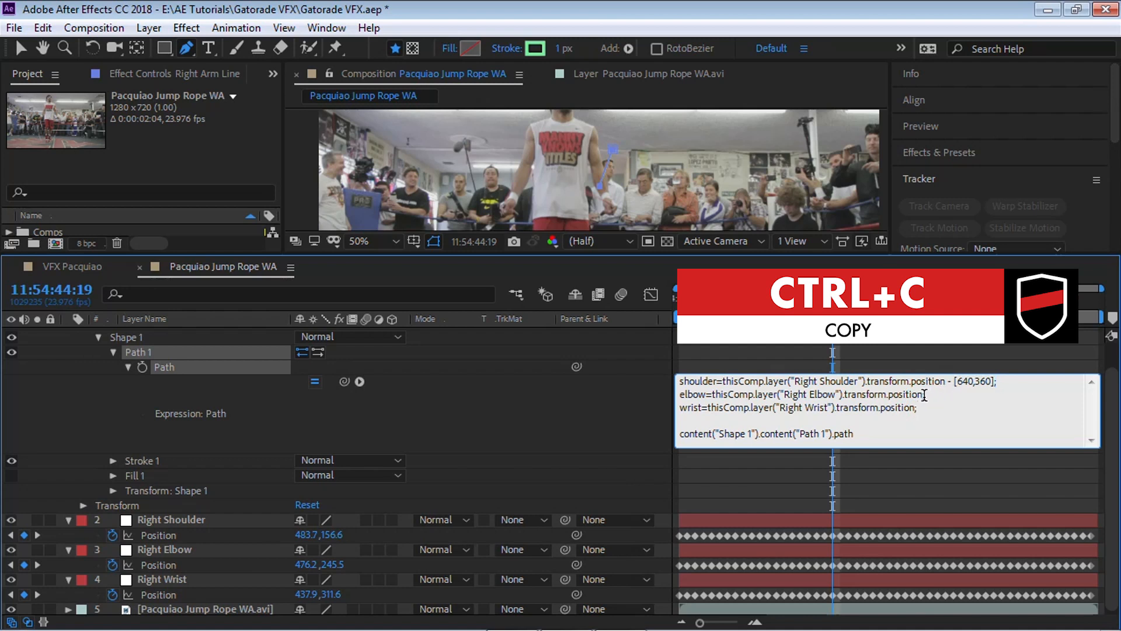
{"action": "key", "text": "ctrl+v"}
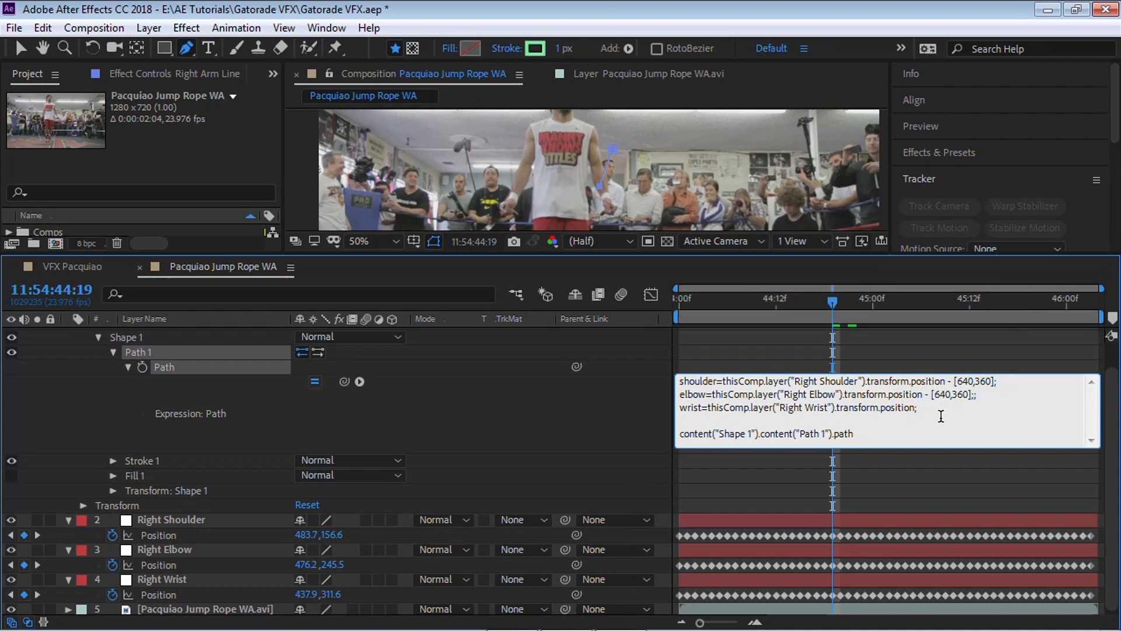
{"action": "key", "text": "BackSpace"}
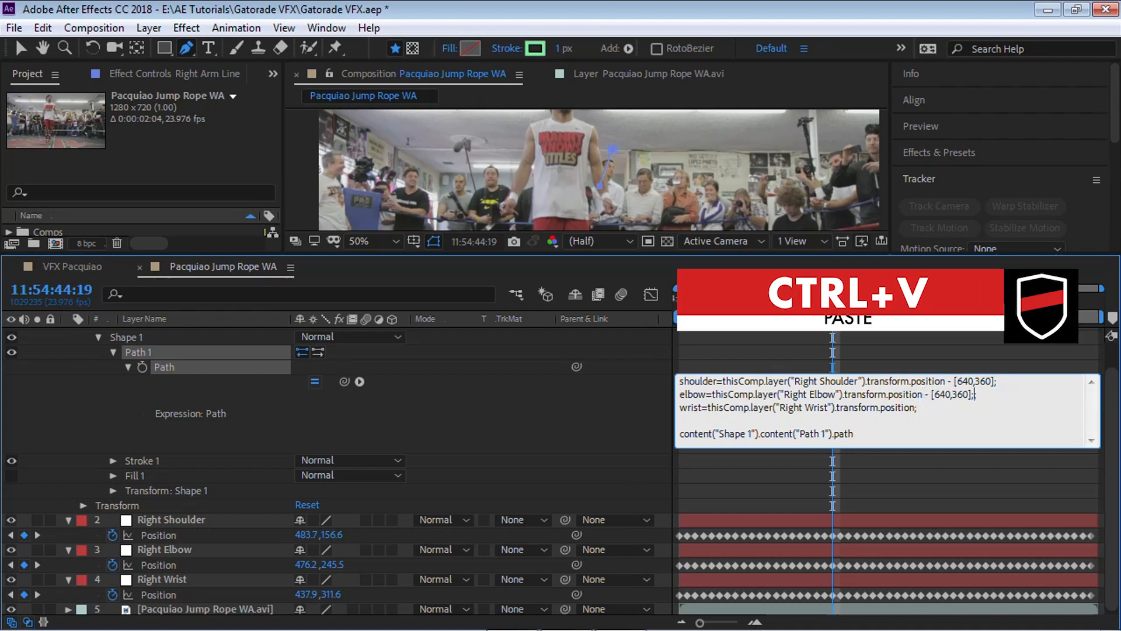
{"action": "left_click", "coordinate": [932, 404]}
{"action": "key", "text": "BackSpace"}
{"action": "key", "text": "ctrl+v"}
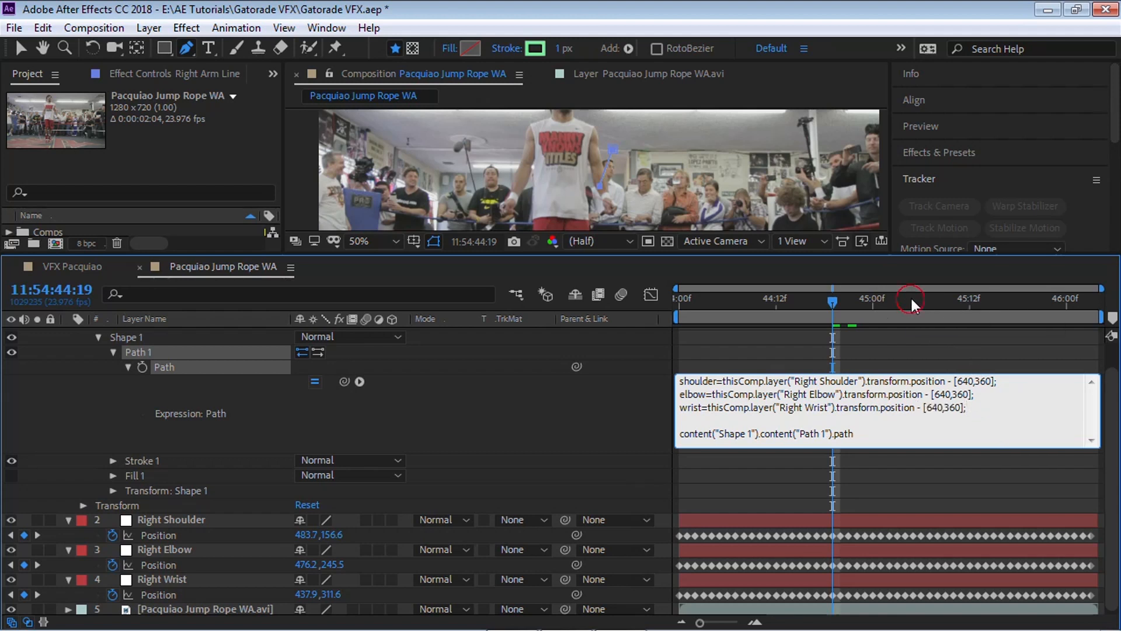
Add an extra blank line below the wrist line in the Path expression, leaving room for another statement.
{"action": "left_click", "coordinate": [912, 298]}
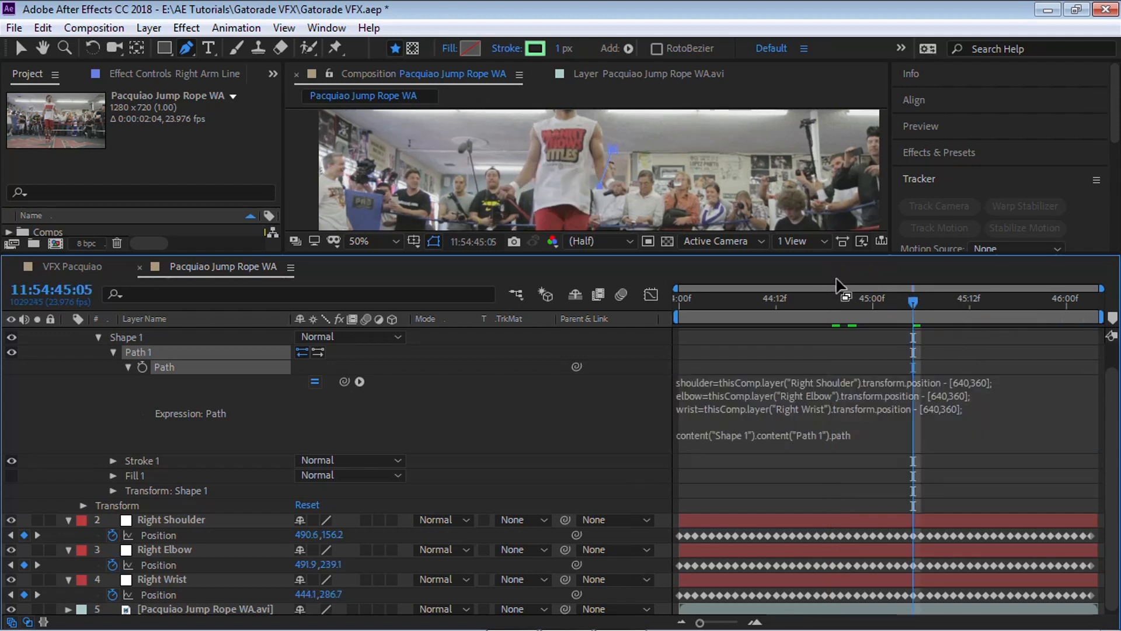
{"action": "left_click", "coordinate": [964, 409]}
{"action": "mouse_move", "coordinate": [992, 420]}
{"action": "left_mouse_down"}
{"action": "mouse_move", "coordinate": [663, 372]}
{"action": "mouse_move", "coordinate": [1000, 415]}
{"action": "left_mouse_up"}
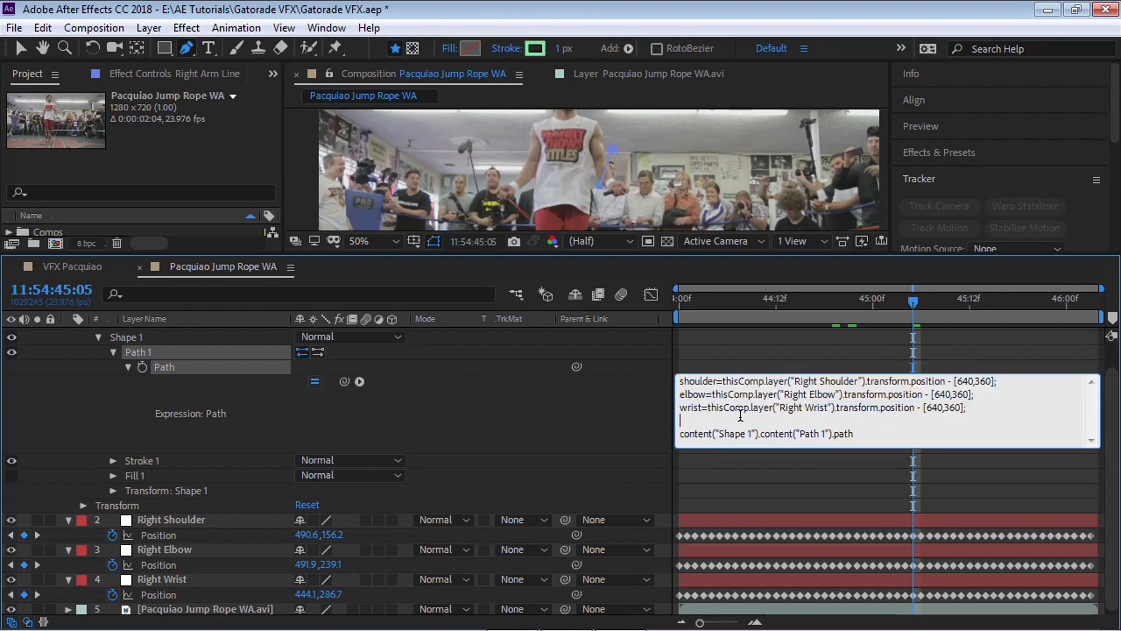
{"action": "key", "text": "Return"}
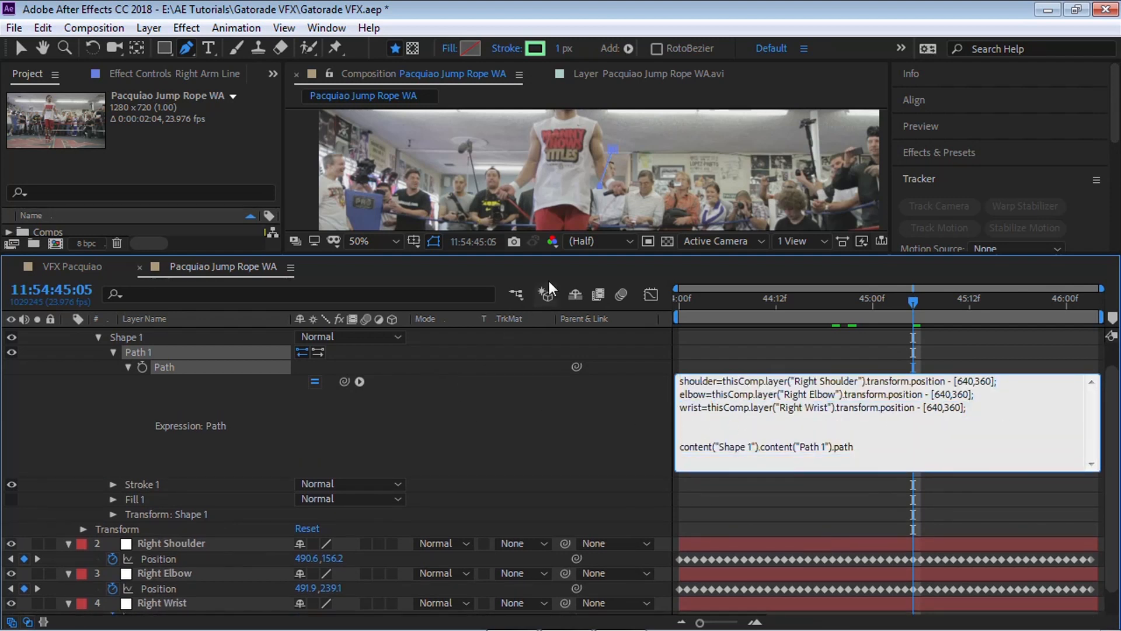
{"action": "left_click_drag", "start_coordinate": [540, 253], "coordinate": [541, 298]}
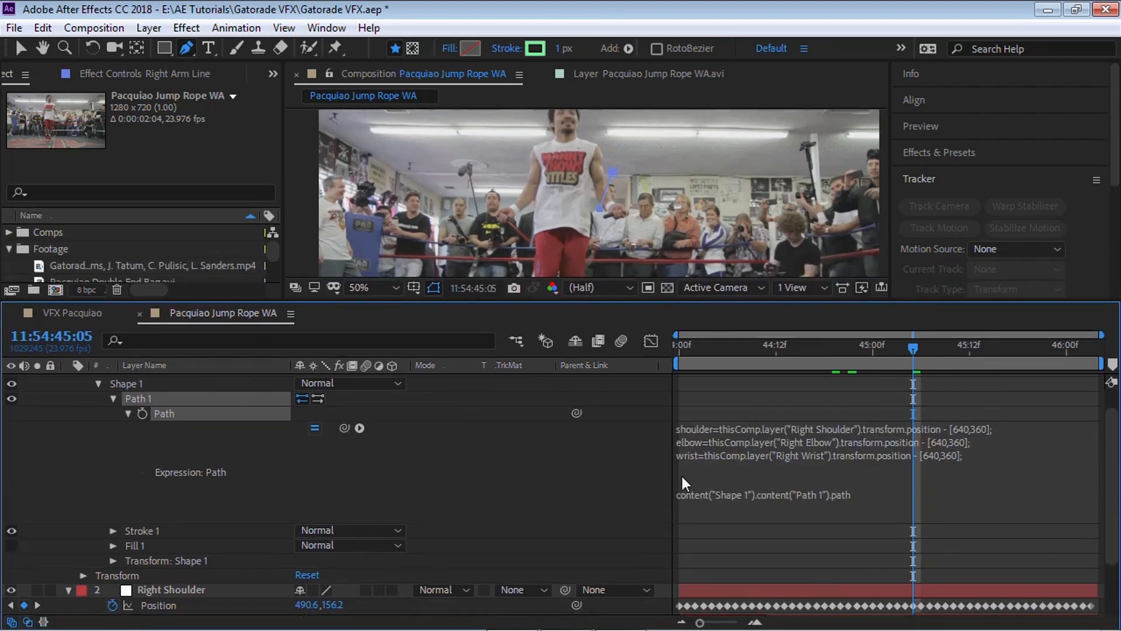
{"action": "left_click", "coordinate": [680, 474]}
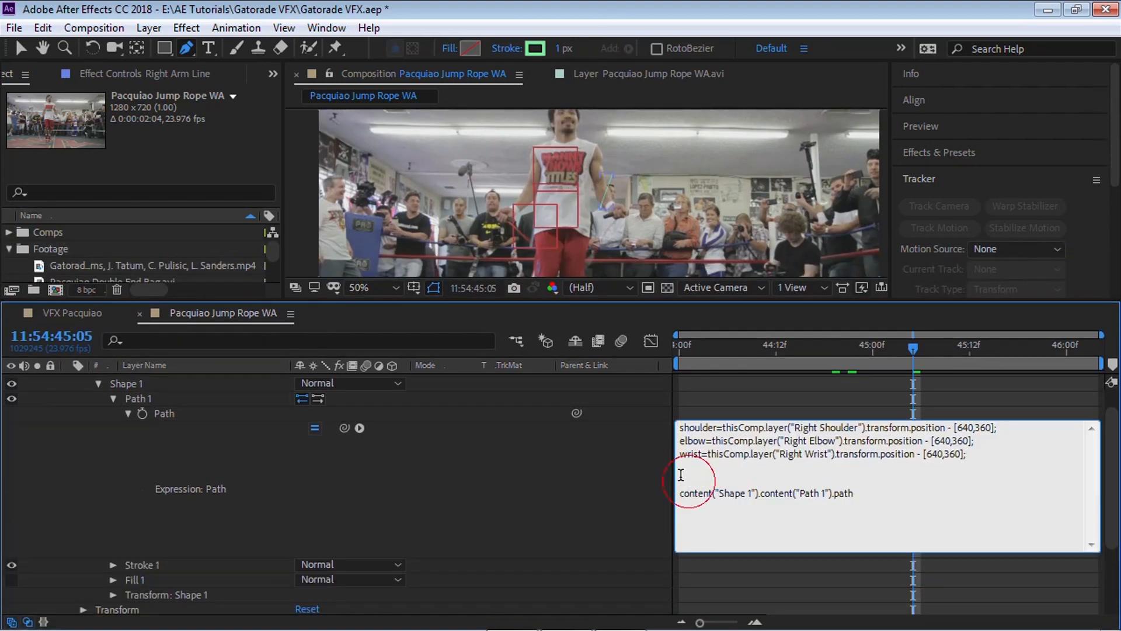
Insert the Path Property function createPath, with its default points, tangents and is_closed = true, on the blank line of the Path expression.
{"action": "left_click", "coordinate": [360, 427]}
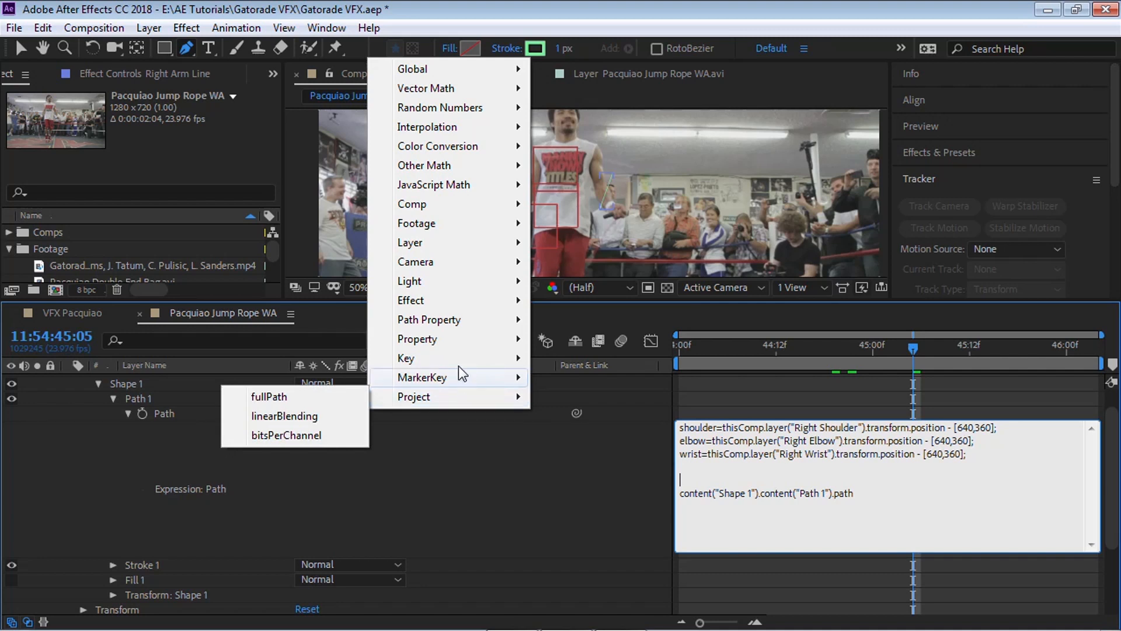
{"action": "mouse_move", "coordinate": [491, 316]}
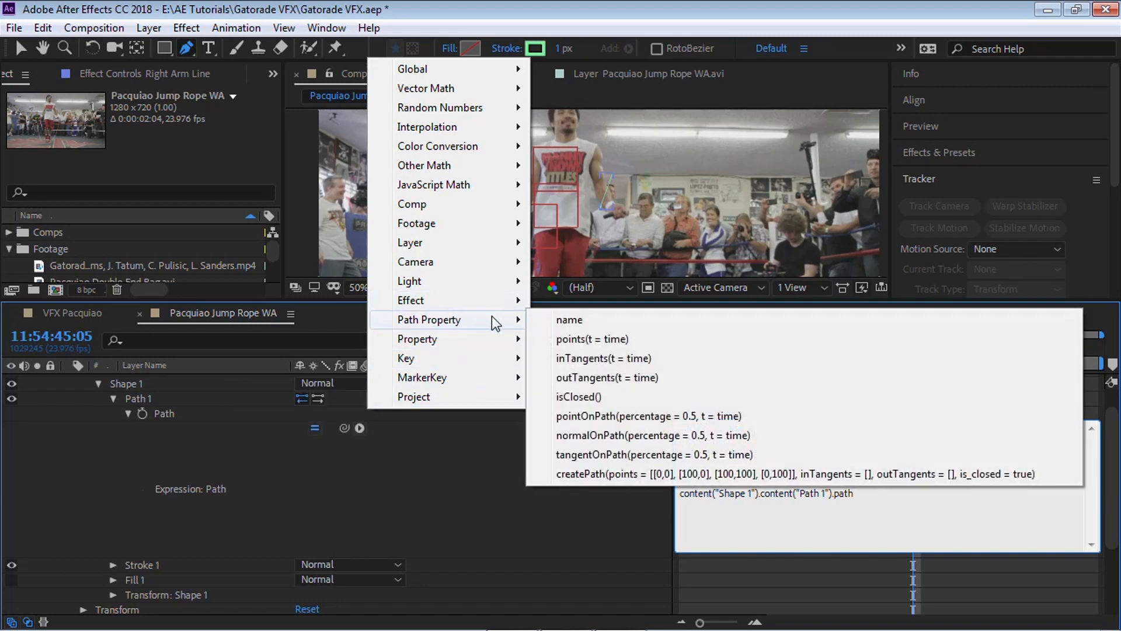
{"action": "left_click", "coordinate": [608, 473]}
{"action": "left_click_drag", "start_coordinate": [913, 350], "coordinate": [848, 352]}
{"action": "key", "text": "grave"}
{"action": "key", "text": "grave"}
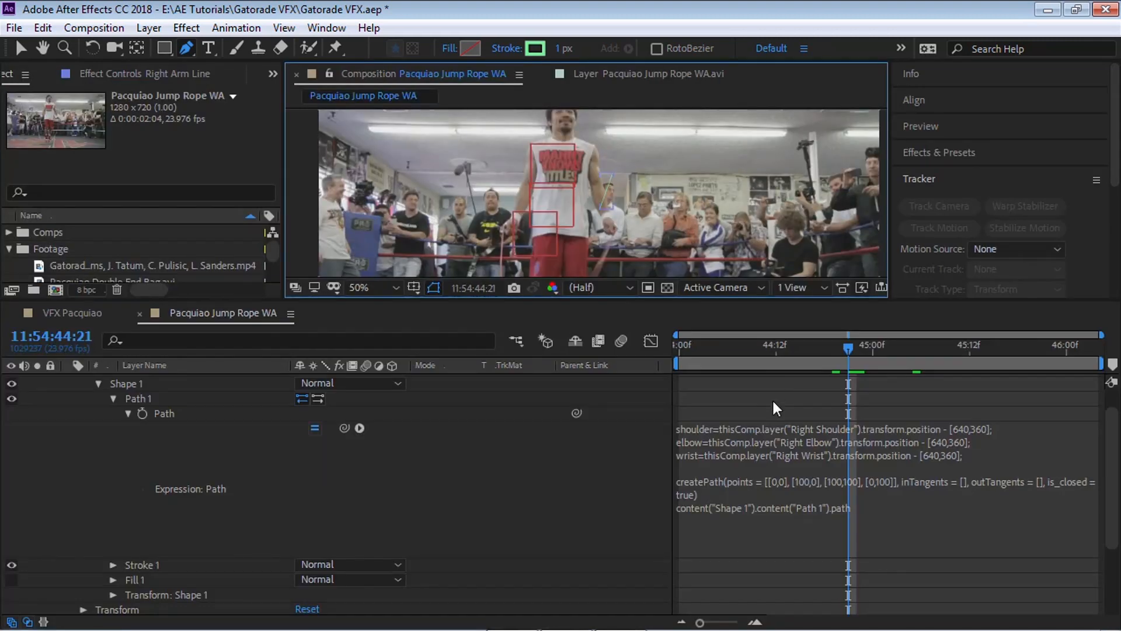
Delete the content("Shape 1").content("Path 1").path line from the end of the Path expression and commit it.
{"action": "left_click", "coordinate": [759, 479]}
{"action": "left_click", "coordinate": [858, 506]}
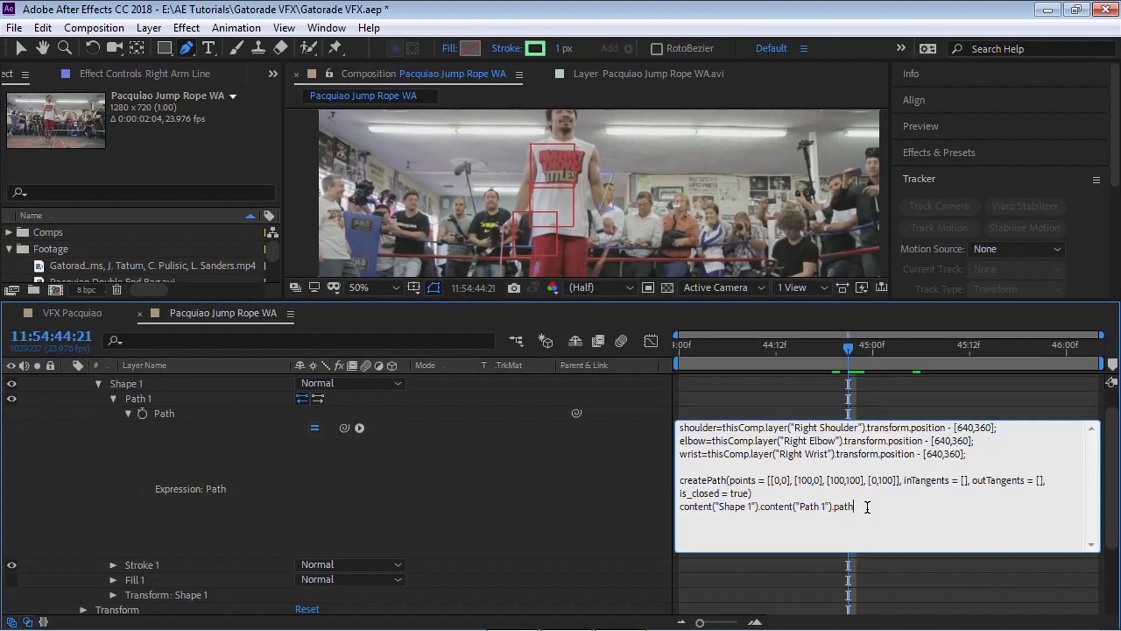
{"action": "left_click_drag", "start_coordinate": [858, 506], "coordinate": [672, 517]}
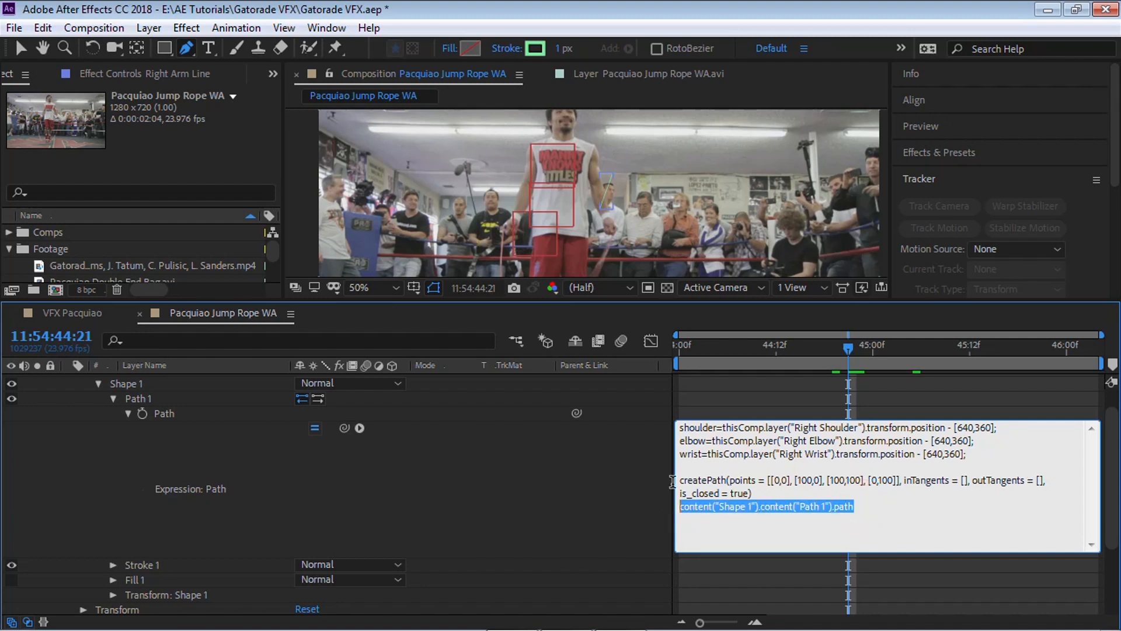
{"action": "key", "text": "BackSpace"}
{"action": "left_click", "coordinate": [756, 345]}
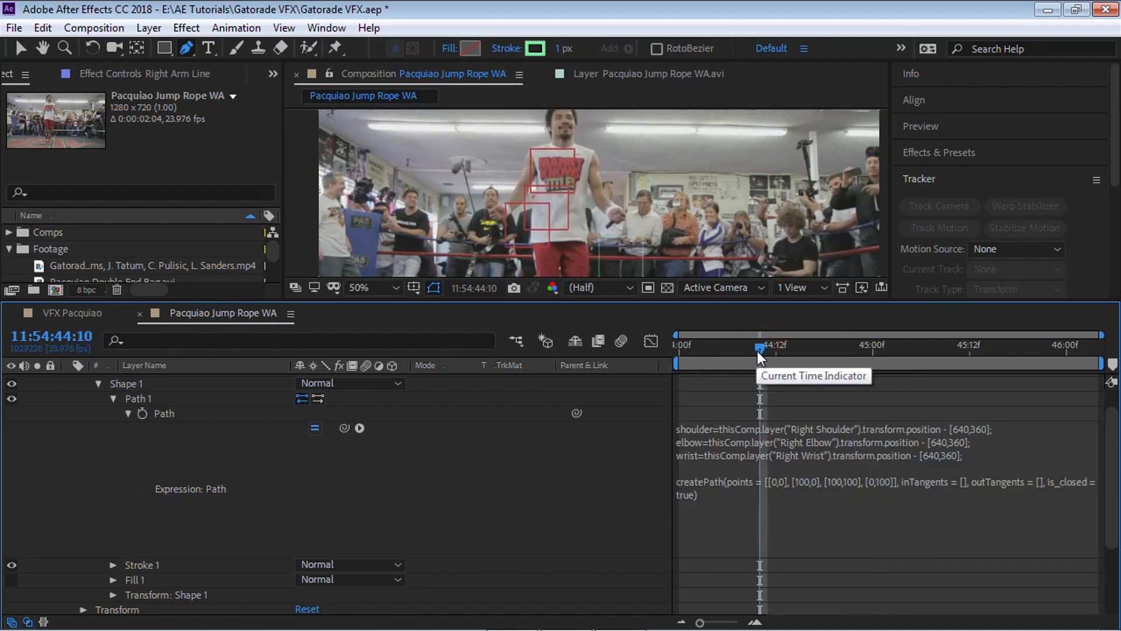
Set the stroke width of the Right Arm Line shape layer to 4 px.
{"action": "key", "text": "grave"}
{"action": "key", "text": "grave"}
{"action": "key", "text": "grave"}
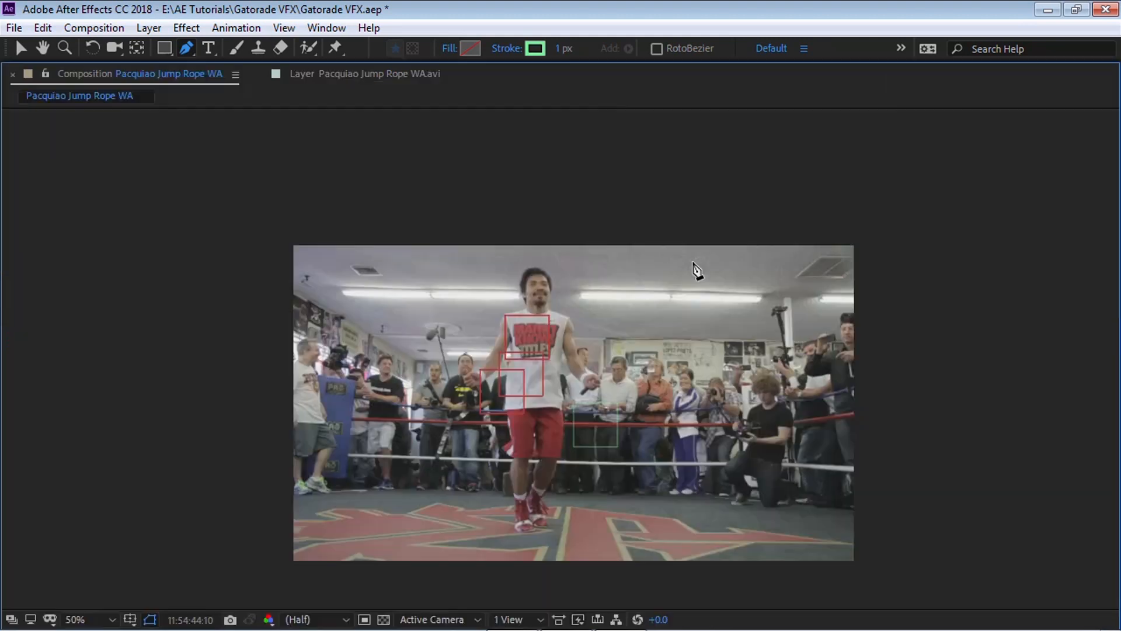
{"action": "scroll", "coordinate": [709, 184], "scroll_direction": "up", "scroll_amount": 1}
{"action": "left_click_drag", "start_coordinate": [677, 415], "coordinate": [635, 303]}
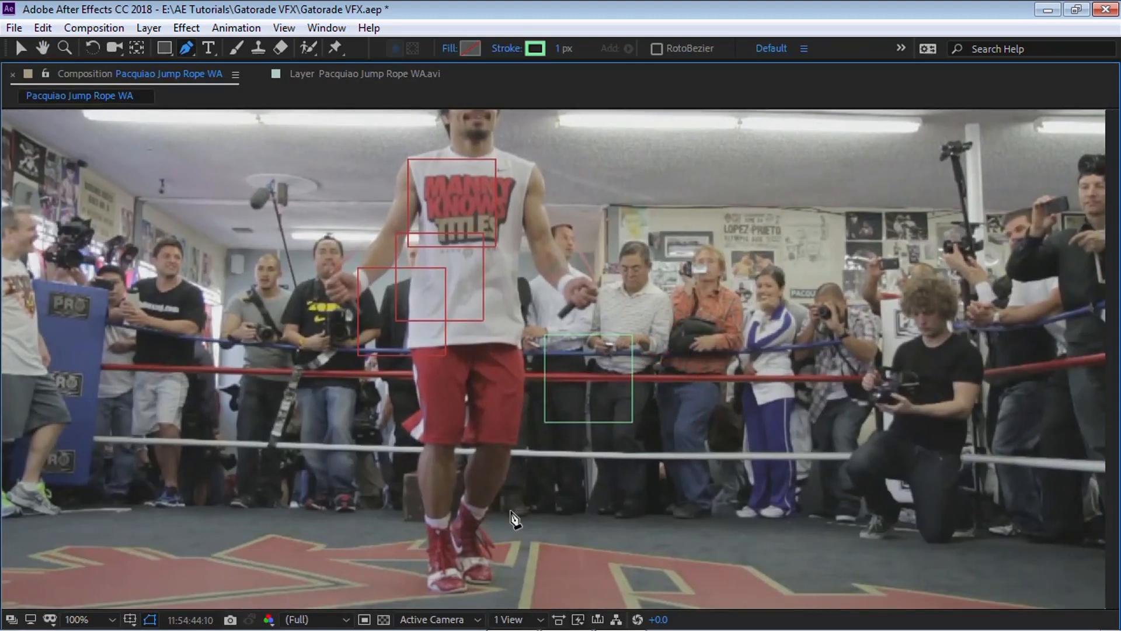
{"action": "left_click", "coordinate": [562, 46]}
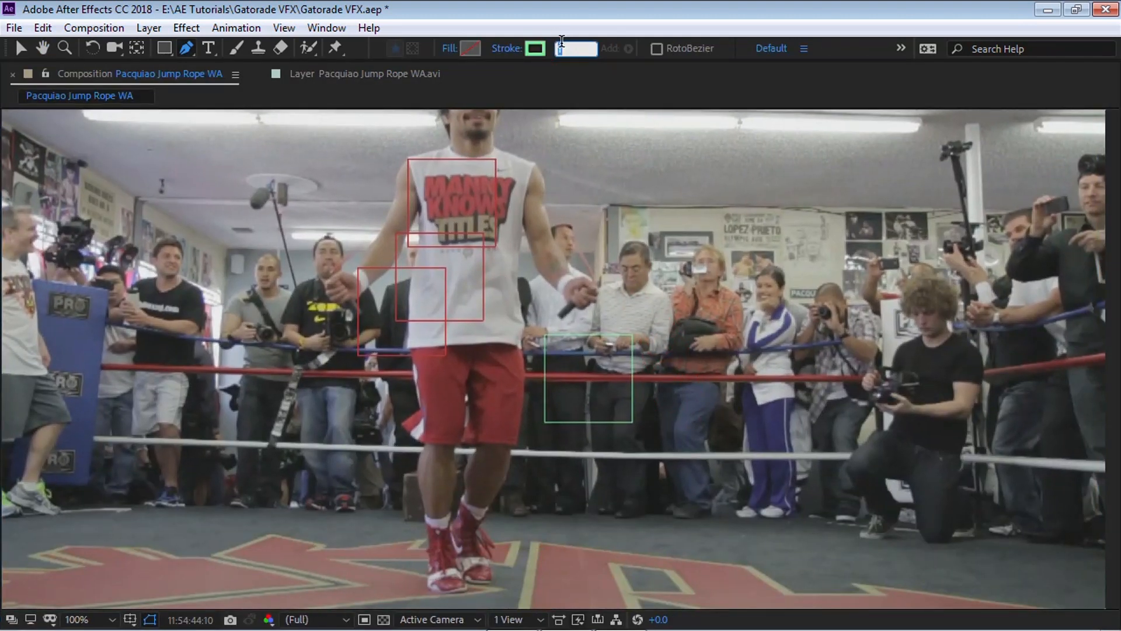
{"action": "type", "text": "4"}
{"action": "key", "text": "Return"}
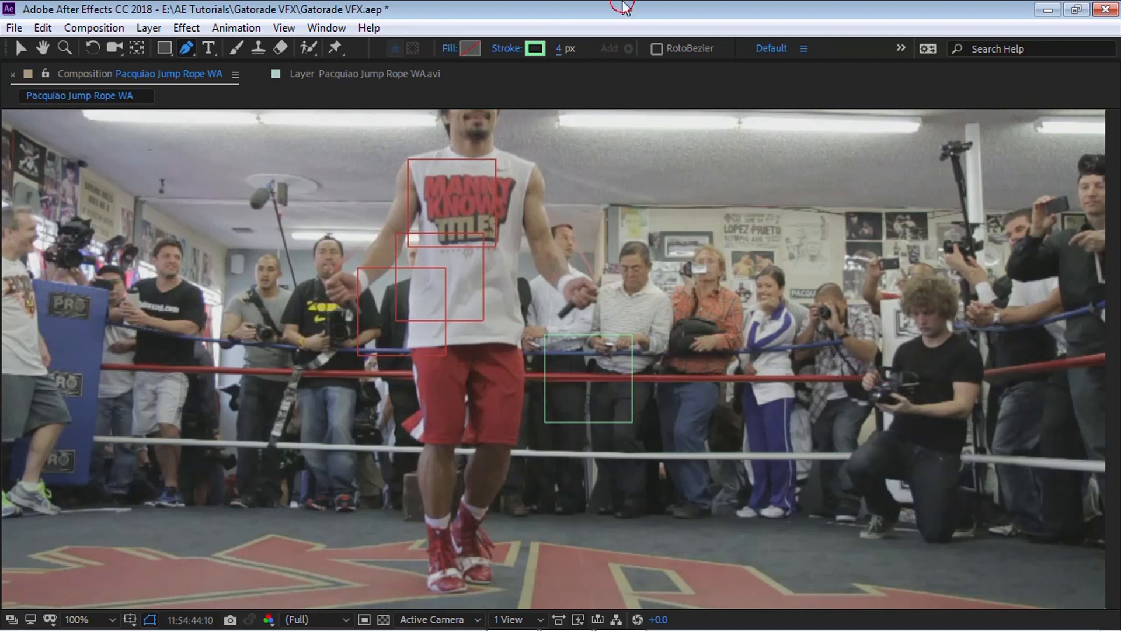
{"action": "key", "text": "grave"}
{"action": "left_click", "coordinate": [210, 380]}
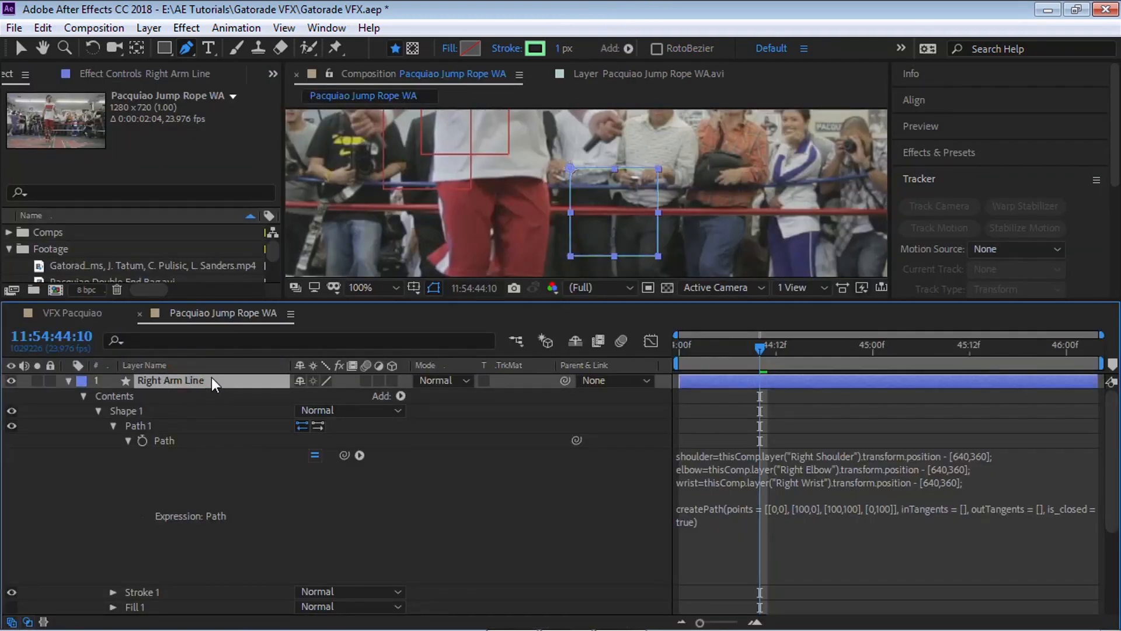
{"action": "left_click", "coordinate": [562, 48]}
{"action": "type", "text": "4"}
{"action": "key", "text": "Return"}
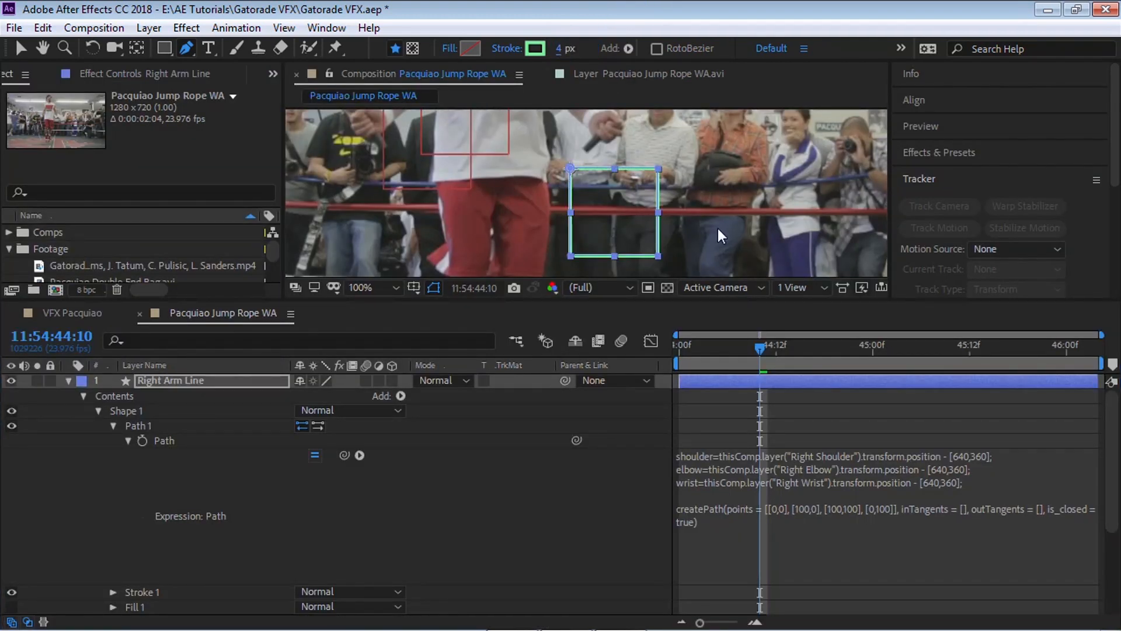
Examine the default point coordinates in the createPath line against the square drawn in the composition.
{"action": "left_click", "coordinate": [798, 479]}
{"action": "left_click", "coordinate": [777, 512]}
{"action": "left_click", "coordinate": [777, 509]}
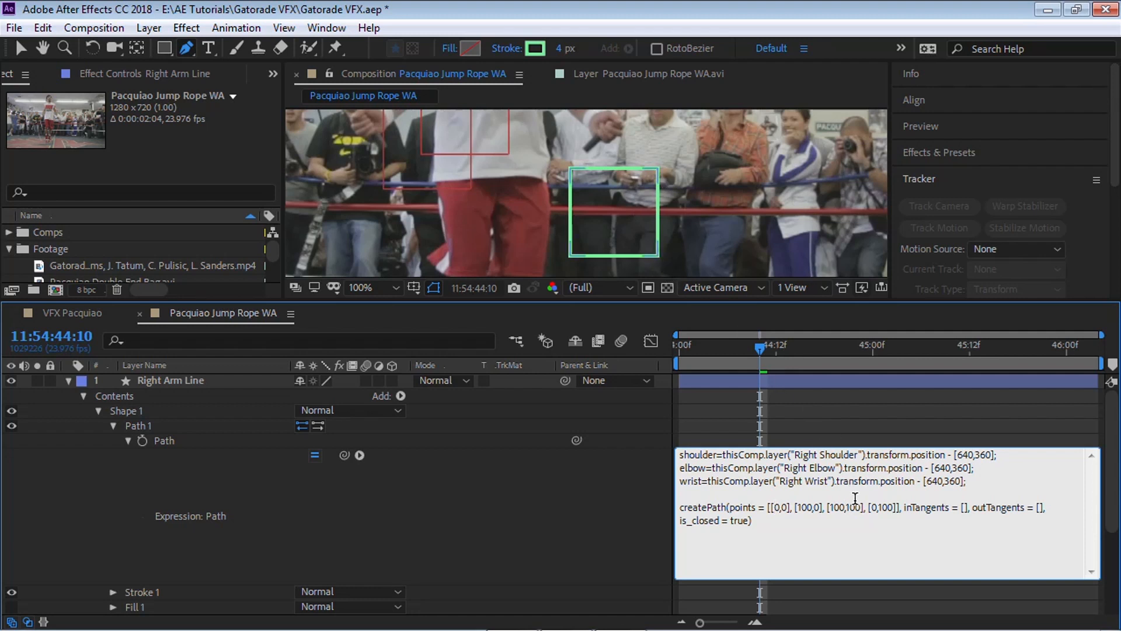
{"action": "double_click", "coordinate": [882, 506]}
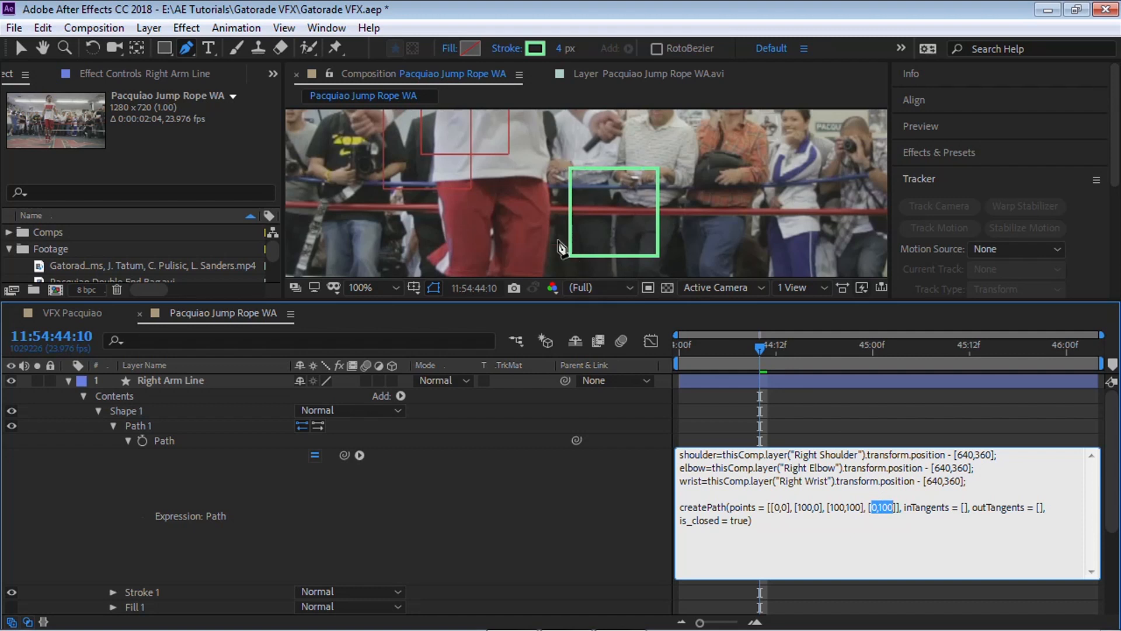
{"action": "left_click", "coordinate": [780, 512]}
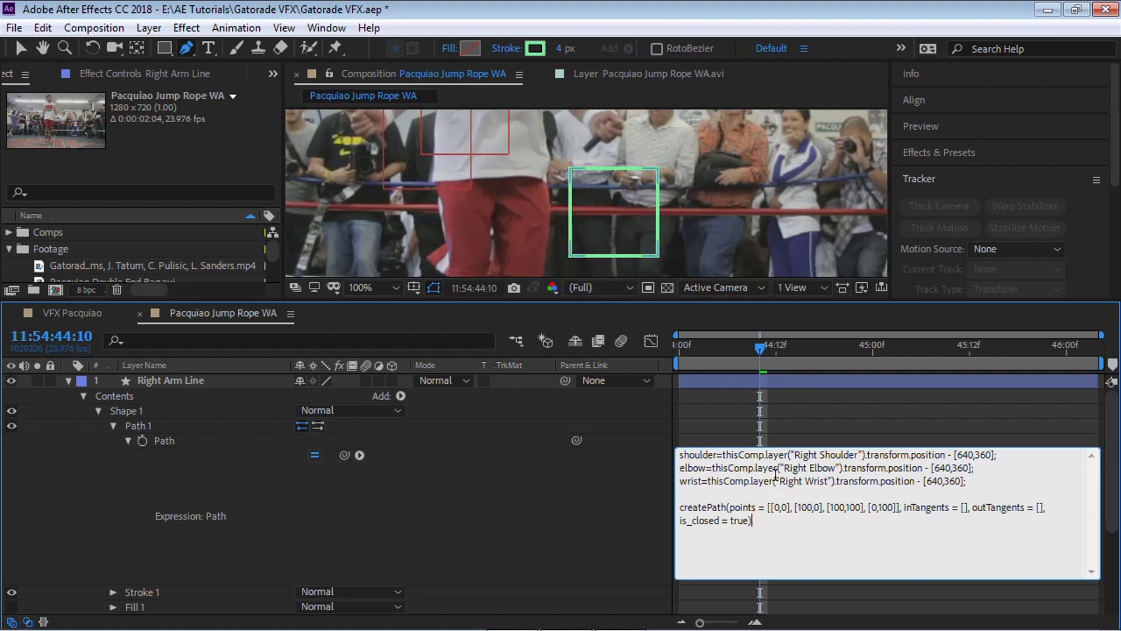
{"action": "left_click_drag", "start_coordinate": [775, 511], "coordinate": [789, 510]}
{"action": "left_click_drag", "start_coordinate": [802, 507], "coordinate": [814, 508]}
{"action": "left_click_drag", "start_coordinate": [719, 470], "coordinate": [708, 453]}
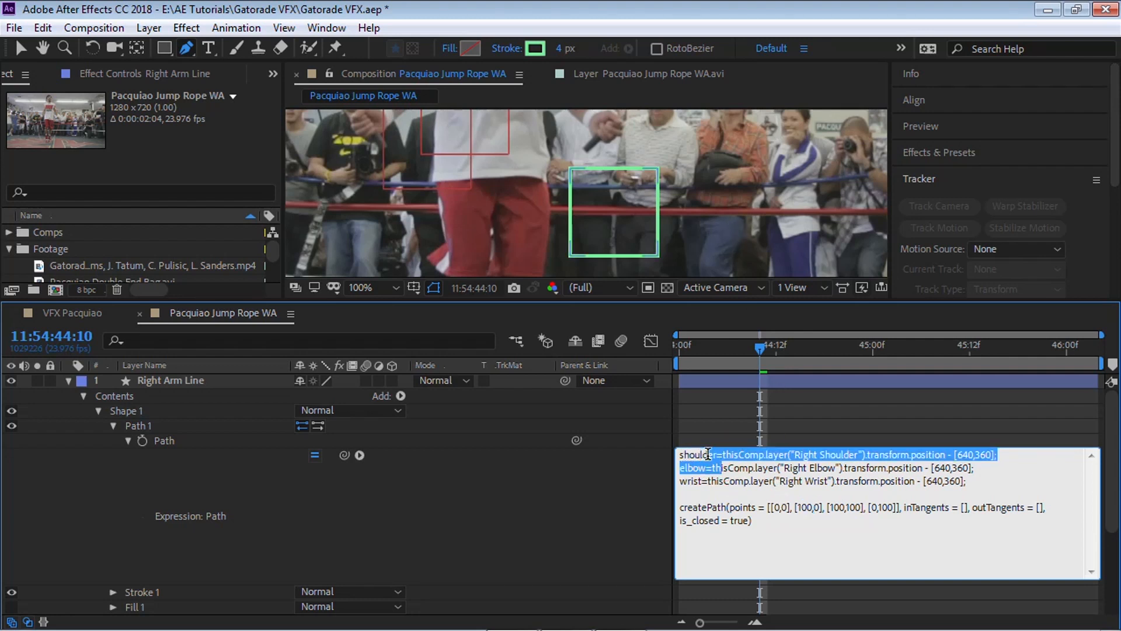
Replace the first three createPath points with the variables shoulder, elbow and wrist.
{"action": "left_click", "coordinate": [775, 510]}
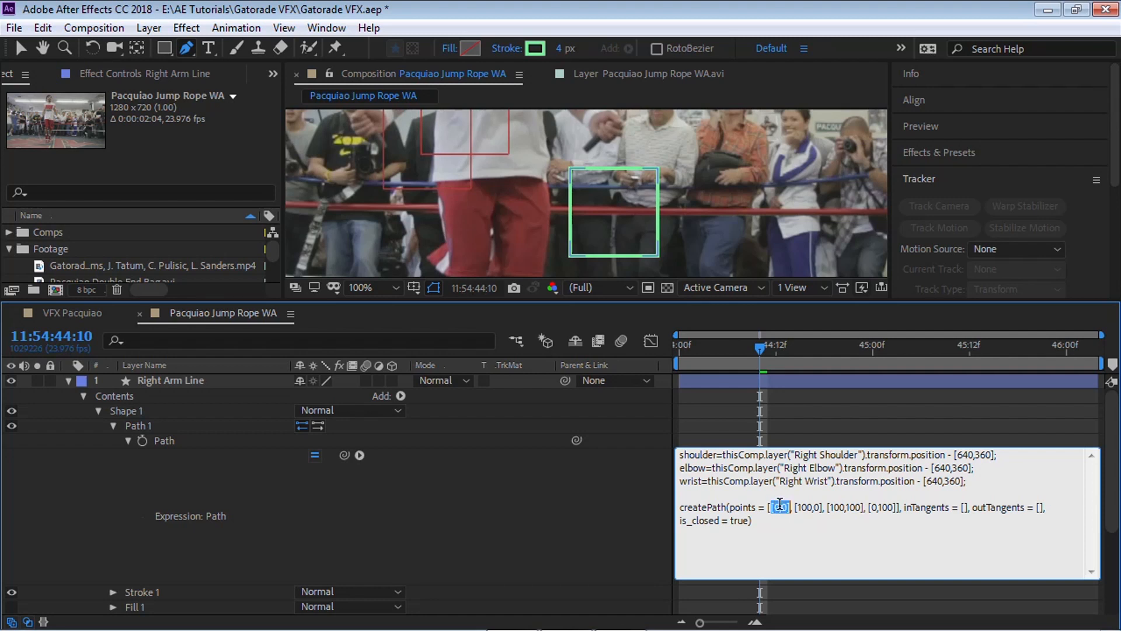
{"action": "type", "text": "shoulder"}
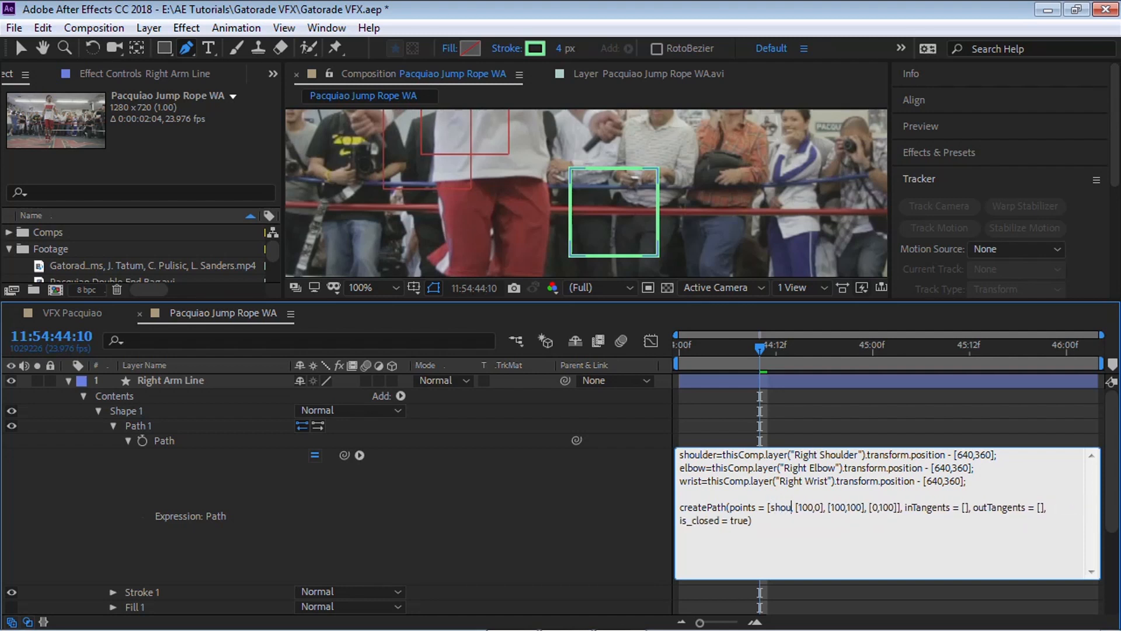
{"action": "mouse_move", "coordinate": [717, 457]}
{"action": "left_mouse_down"}
{"action": "mouse_move", "coordinate": [677, 464]}
{"action": "mouse_move", "coordinate": [700, 456]}
{"action": "left_mouse_up"}
{"action": "left_click_drag", "start_coordinate": [812, 507], "coordinate": [838, 507]}
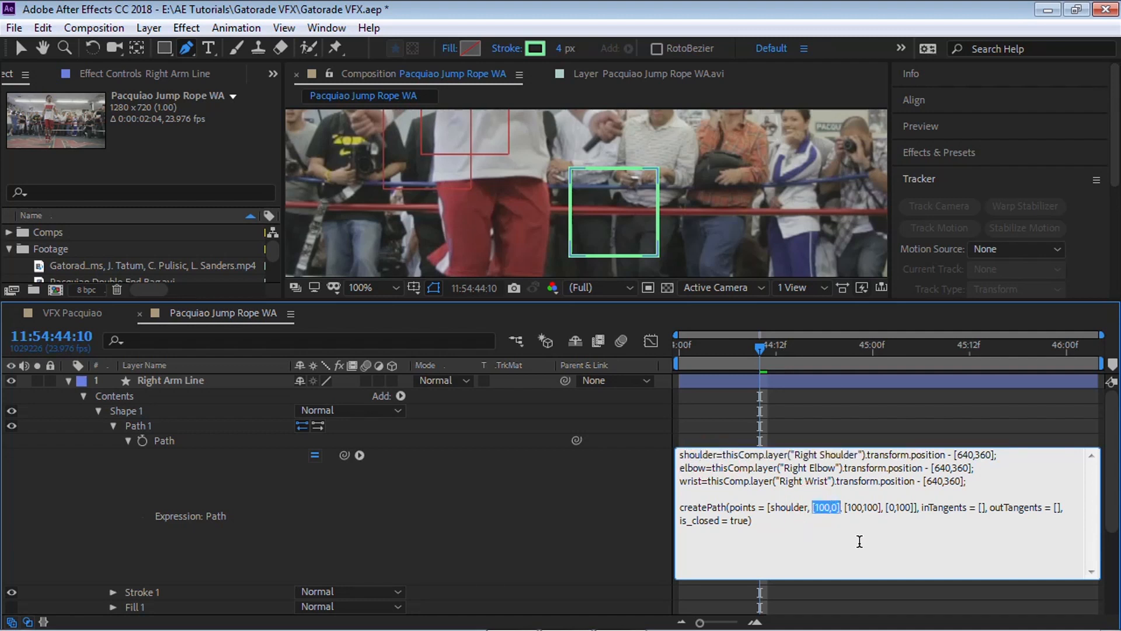
{"action": "type", "text": "elbow"}
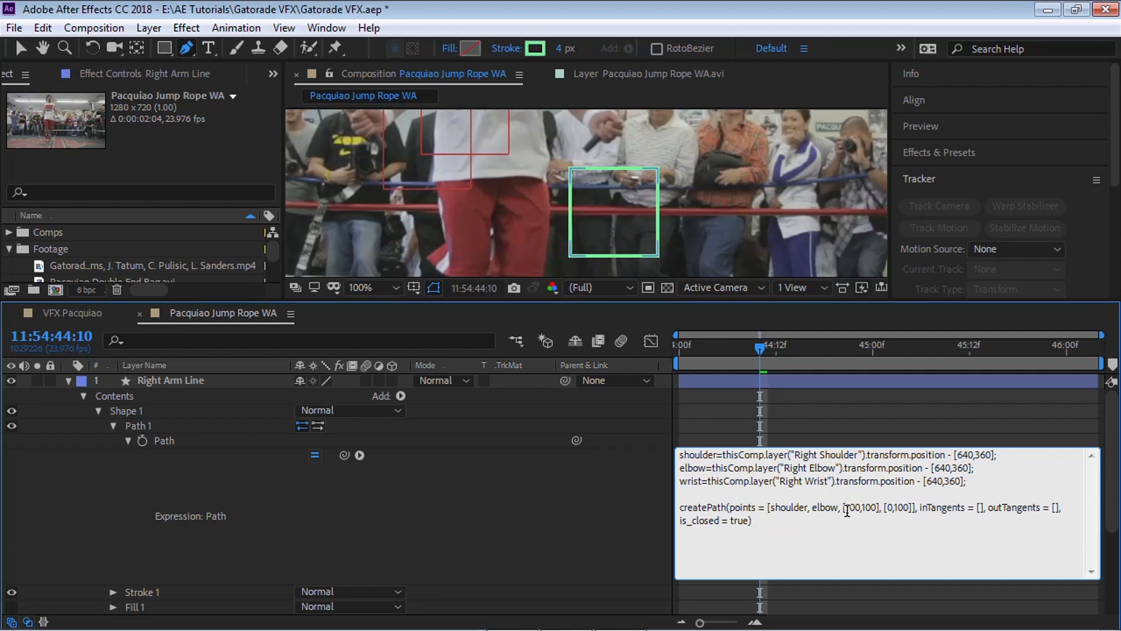
{"action": "left_click_drag", "start_coordinate": [844, 507], "coordinate": [876, 507]}
{"action": "key", "text": "BackSpace"}
{"action": "key", "text": "BackSpace"}
{"action": "type", "text": "wrist"}
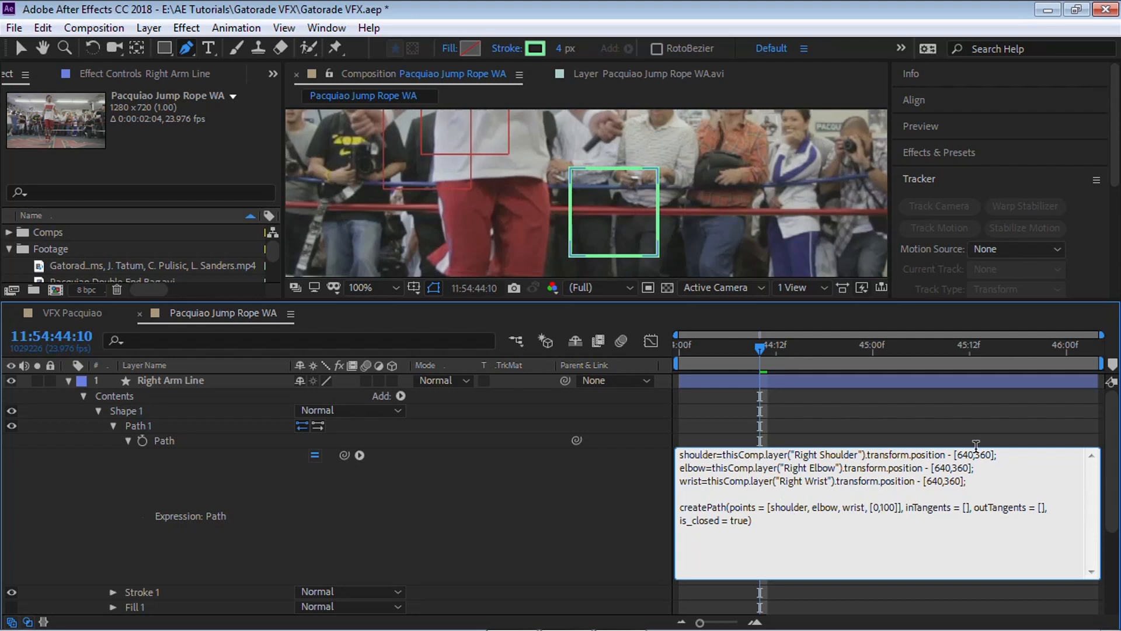
Delete the fourth point [0,100] and its preceding comma from the createPath points array.
{"action": "left_click_drag", "start_coordinate": [817, 508], "coordinate": [837, 507]}
{"action": "left_click_drag", "start_coordinate": [716, 468], "coordinate": [967, 464]}
{"action": "left_click_drag", "start_coordinate": [847, 507], "coordinate": [862, 507]}
{"action": "left_click_drag", "start_coordinate": [711, 481], "coordinate": [970, 473]}
{"action": "left_click_drag", "start_coordinate": [869, 508], "coordinate": [896, 506]}
{"action": "key", "text": "BackSpace"}
{"action": "key", "text": "BackSpace"}
{"action": "key", "text": "BackSpace"}
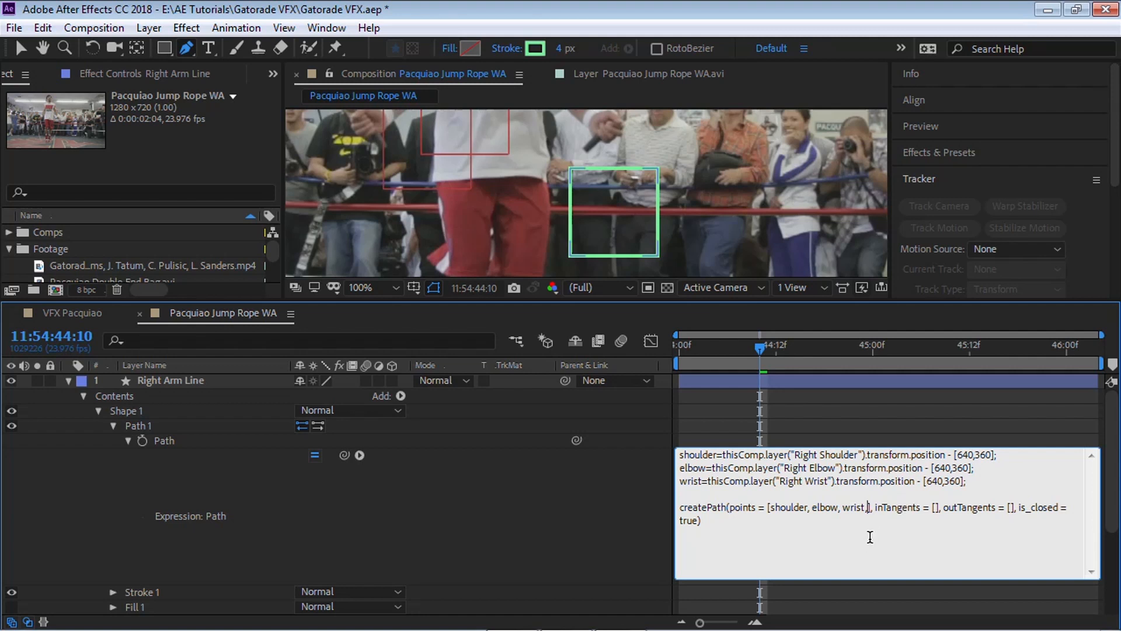
{"action": "mouse_move", "coordinate": [867, 512]}
{"action": "left_mouse_down"}
{"action": "mouse_move", "coordinate": [895, 511]}
{"action": "mouse_move", "coordinate": [869, 510]}
{"action": "left_mouse_up"}
{"action": "key", "text": "BackSpace"}
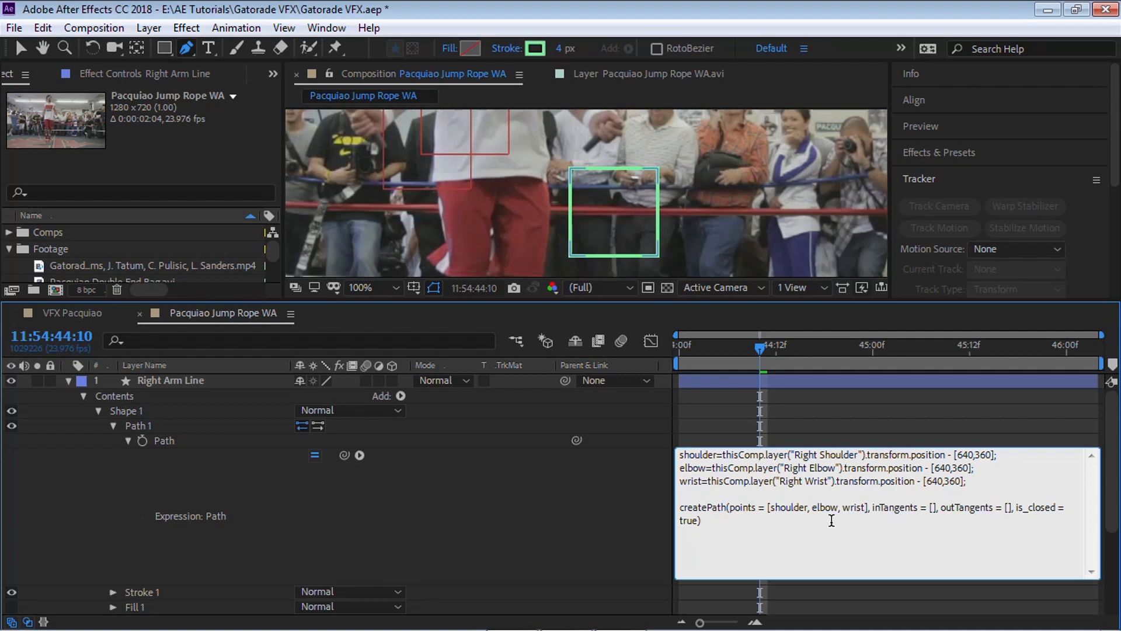
Commit the expression and scrub and play the enlarged composition to check how the line follows the right arm.
{"action": "left_click", "coordinate": [822, 341]}
{"action": "key", "text": "grave"}
{"action": "left_click_drag", "start_coordinate": [648, 241], "coordinate": [676, 306]}
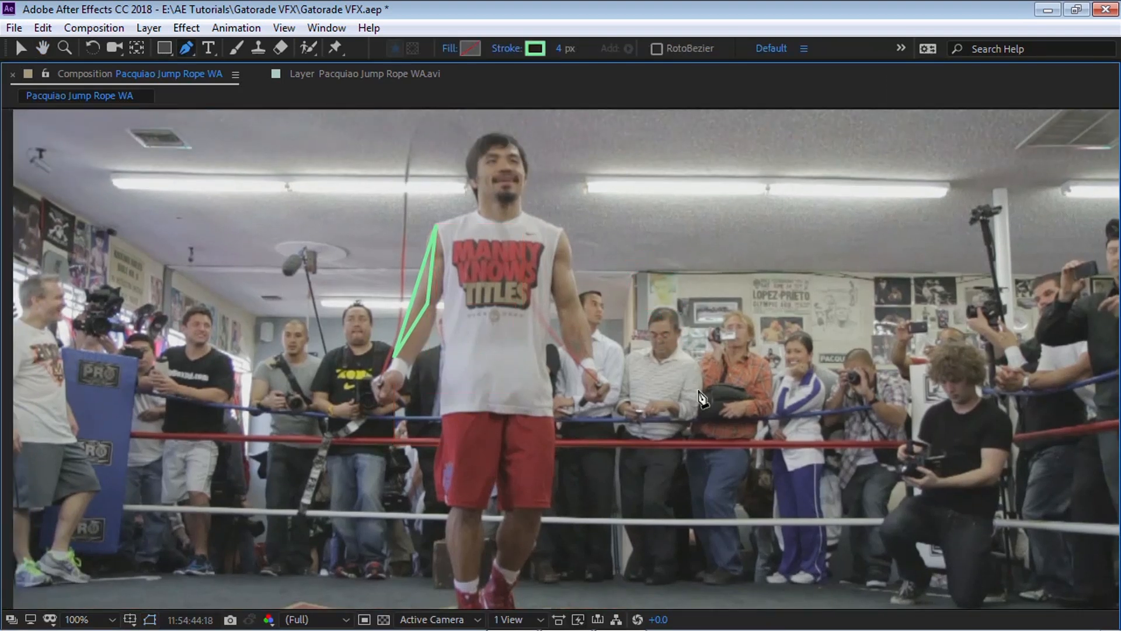
{"action": "key", "text": "grave"}
{"action": "left_click_drag", "start_coordinate": [709, 346], "coordinate": [621, 335]}
{"action": "key", "text": "grave"}
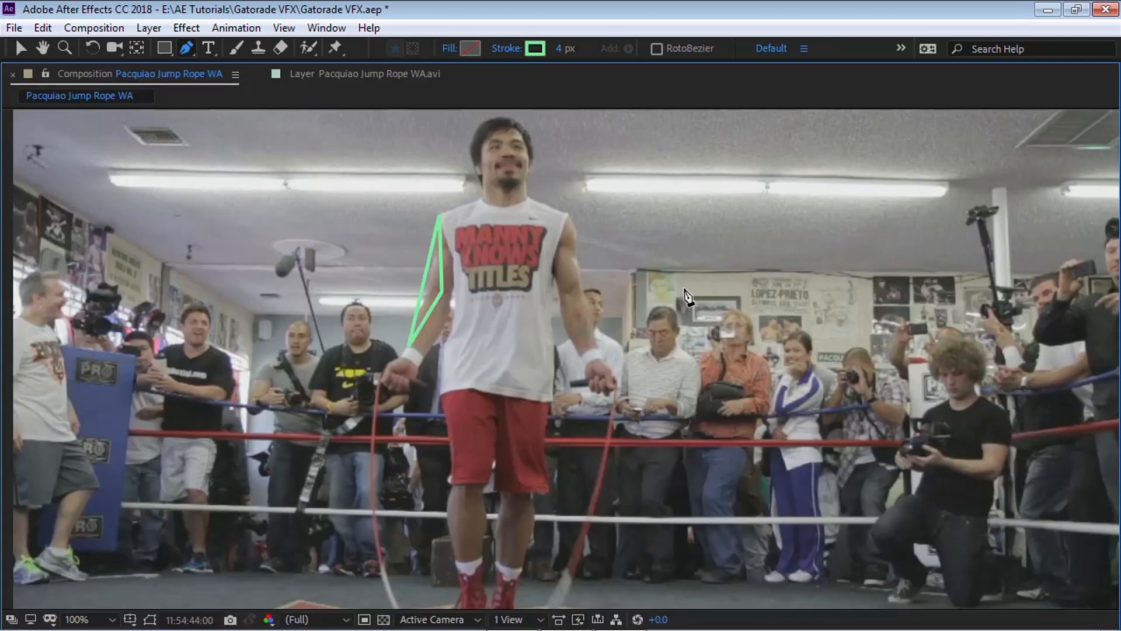
{"action": "left_click_drag", "start_coordinate": [691, 289], "coordinate": [685, 331]}
{"action": "key", "text": "space"}
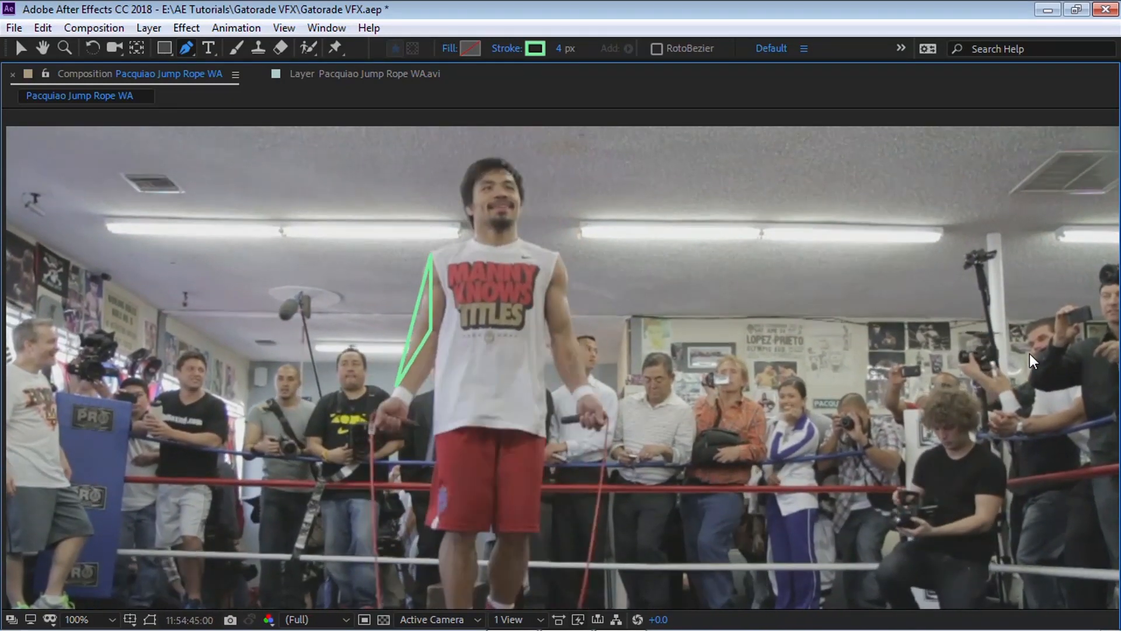
{"action": "key", "text": "grave"}
{"action": "key", "text": "space"}
{"action": "key", "text": "space"}
{"action": "left_click_drag", "start_coordinate": [568, 177], "coordinate": [575, 224]}
{"action": "left_click_drag", "start_coordinate": [648, 215], "coordinate": [649, 171]}
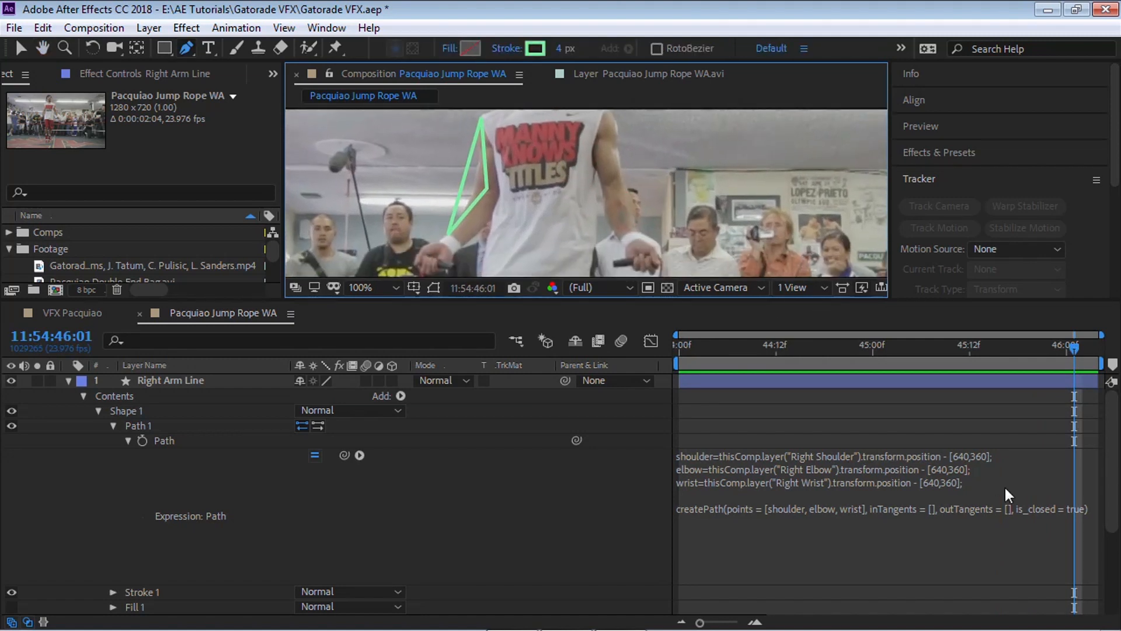
Set createPath's is_closed option to false and play the composition to check the open arm line.
{"action": "left_click", "coordinate": [1035, 500]}
{"action": "left_click", "coordinate": [1046, 508]}
{"action": "left_click_drag", "start_coordinate": [1028, 507], "coordinate": [1065, 508]}
{"action": "double_click", "coordinate": [688, 519]}
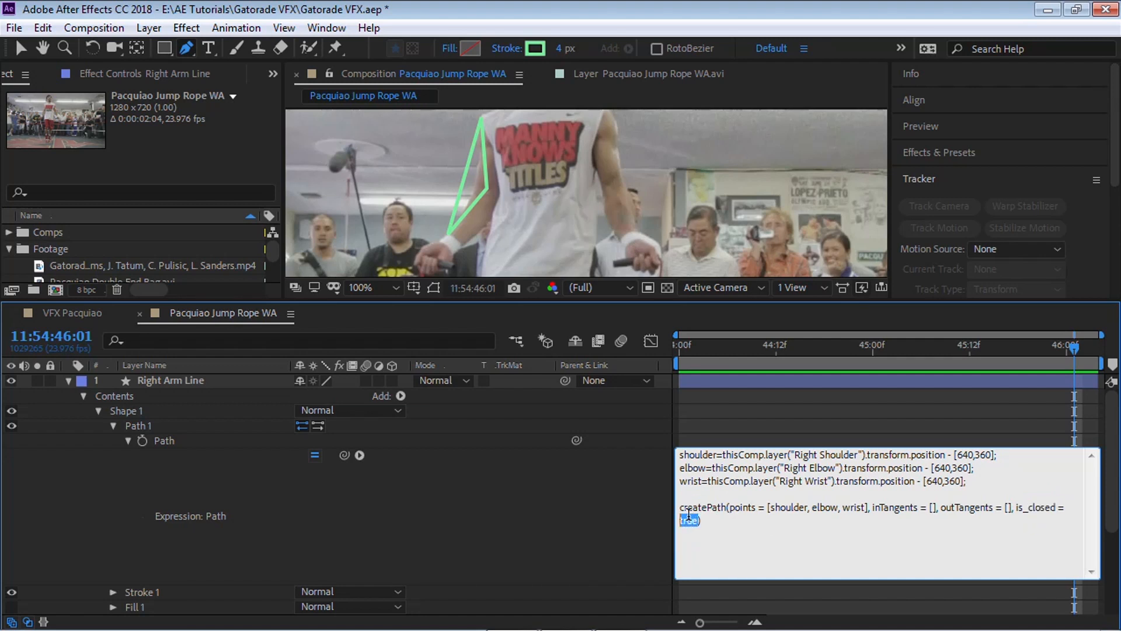
{"action": "type", "text": "false"}
{"action": "left_click", "coordinate": [799, 353]}
{"action": "key", "text": "grave"}
{"action": "key", "text": "space"}
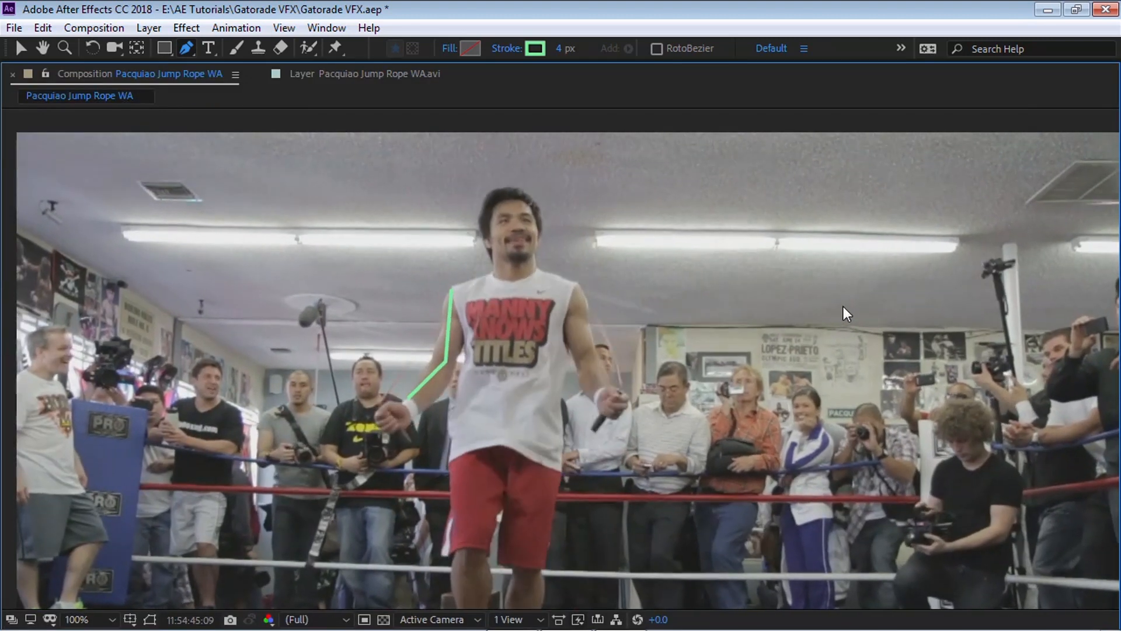
{"action": "key", "text": "grave"}
{"action": "key", "text": "space"}
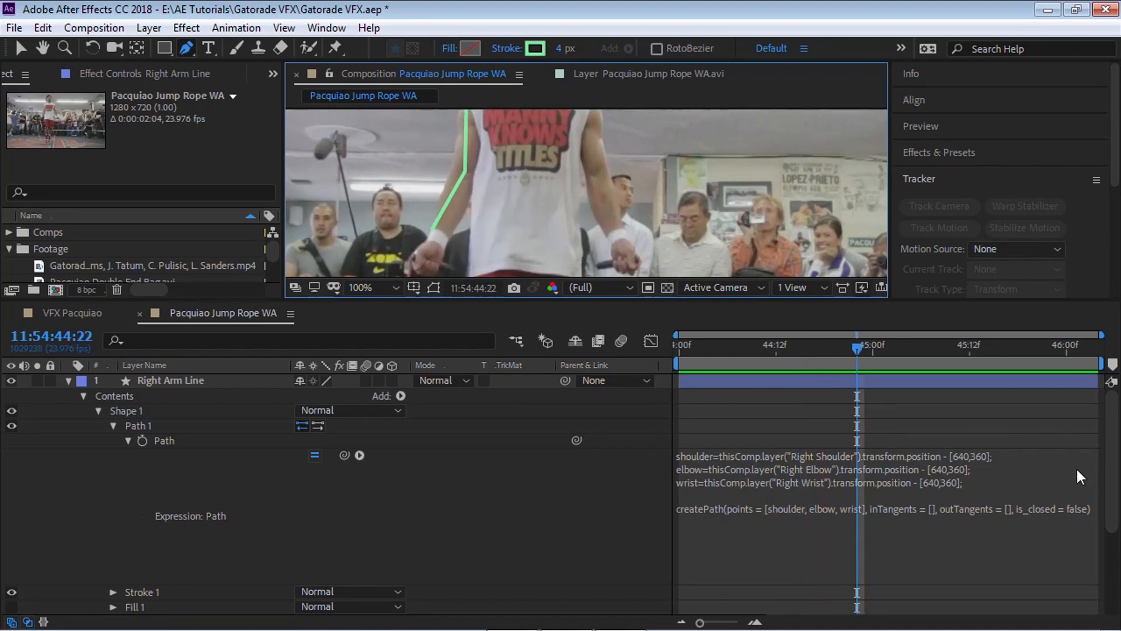
Set the Right Arm Line layer's stroke width to 1 px and collapse its properties.
{"action": "left_click", "coordinate": [210, 379]}
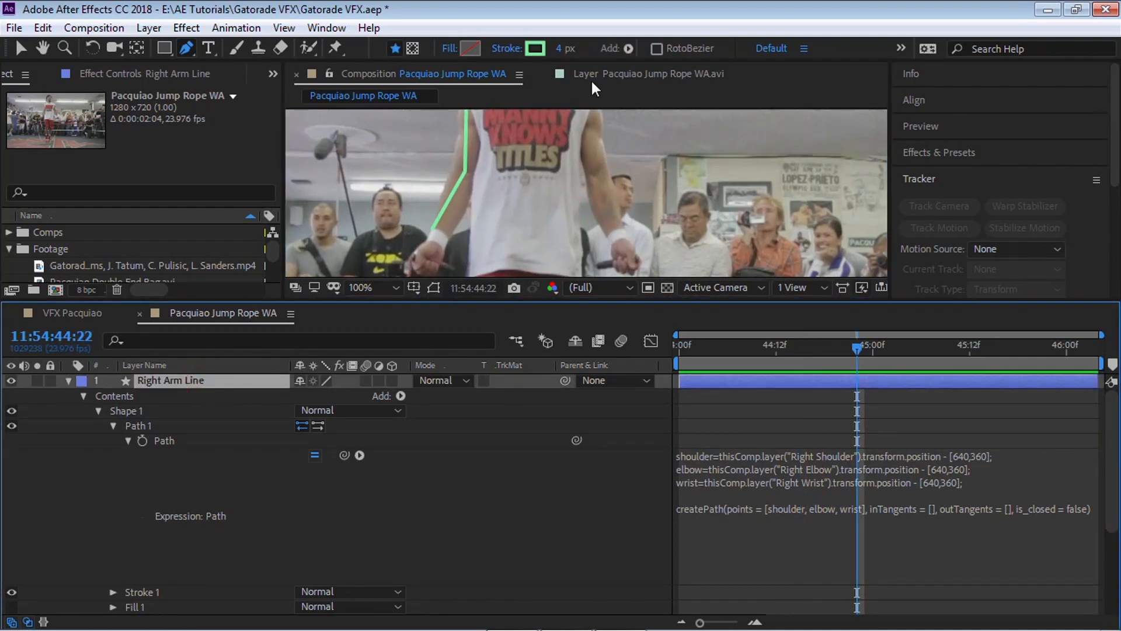
{"action": "left_click", "coordinate": [562, 48]}
{"action": "type", "text": "1"}
{"action": "key", "text": "Return"}
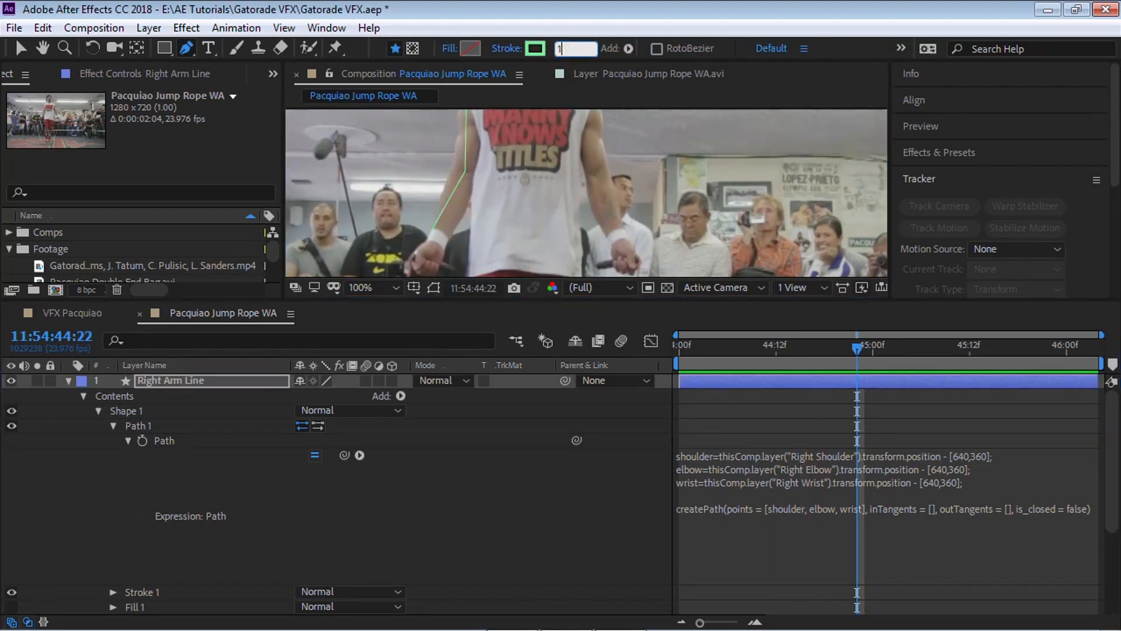
{"action": "left_click", "coordinate": [68, 381]}
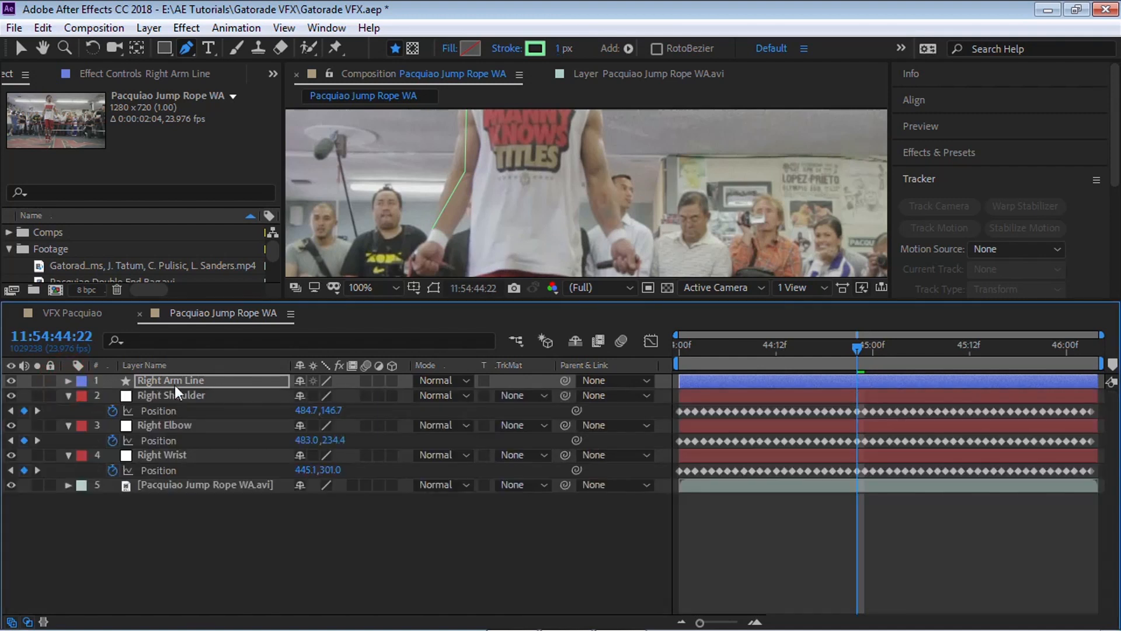
{"action": "left_click_drag", "start_coordinate": [387, 301], "coordinate": [391, 394]}
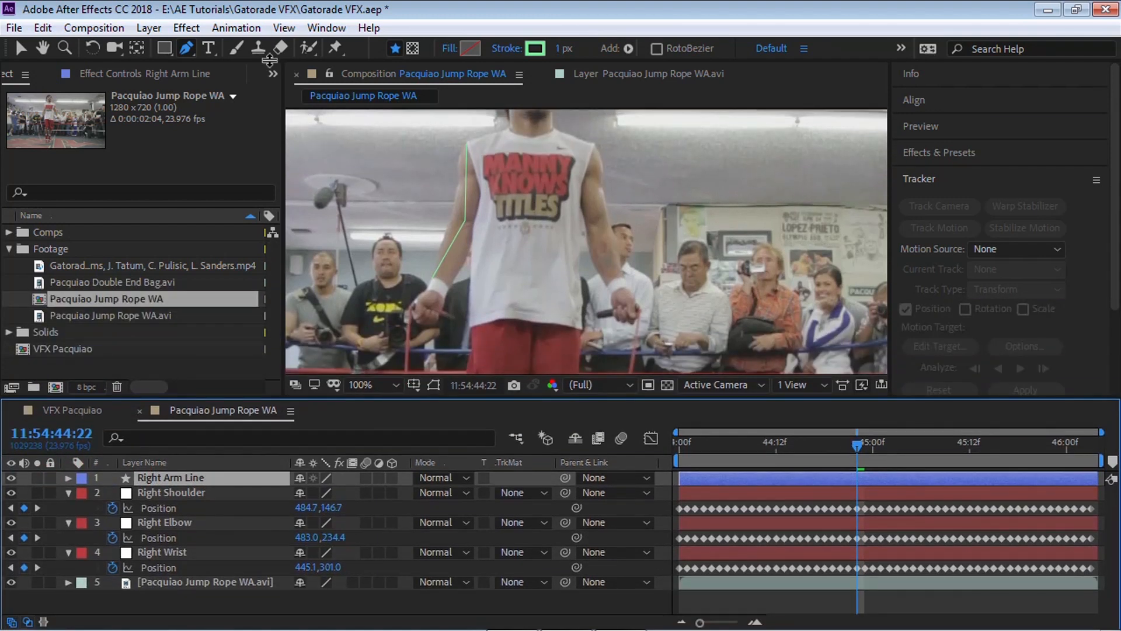
Apply a Glow effect to the Right Arm Line layer with threshold 0%, radius 30 and intensity 2.
{"action": "left_click", "coordinate": [186, 28]}
{"action": "mouse_move", "coordinate": [268, 246]}
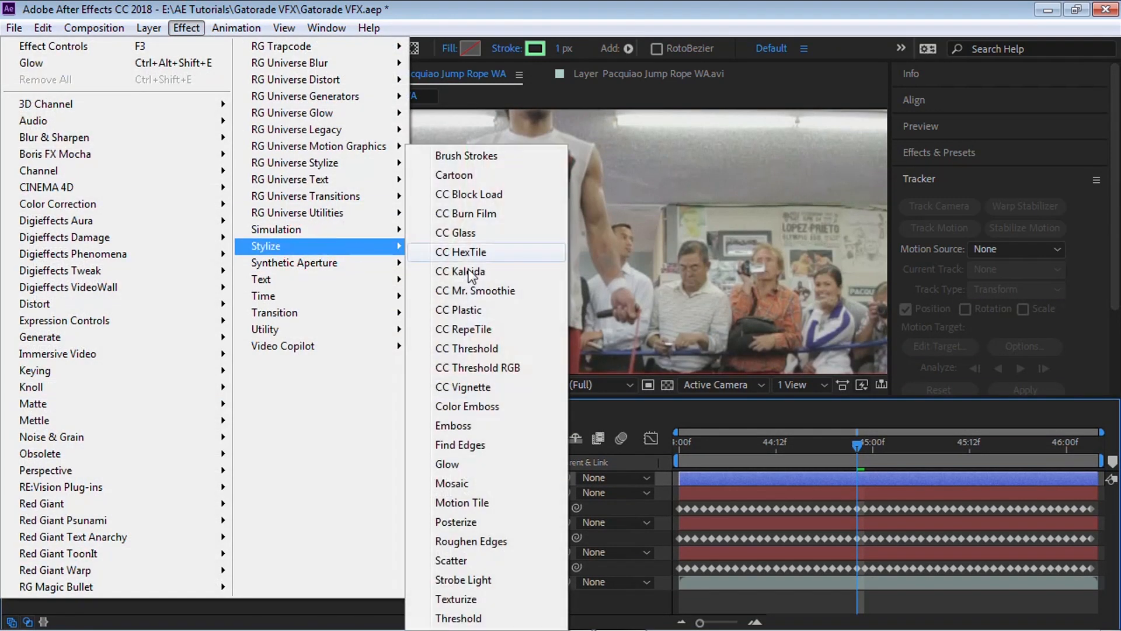
{"action": "left_click", "coordinate": [467, 508]}
{"action": "left_click", "coordinate": [169, 140]}
{"action": "type", "text": "0"}
{"action": "key", "text": "Tab"}
{"action": "type", "text": "30"}
{"action": "key", "text": "Tab"}
{"action": "type", "text": "2"}
{"action": "key", "text": "Return"}
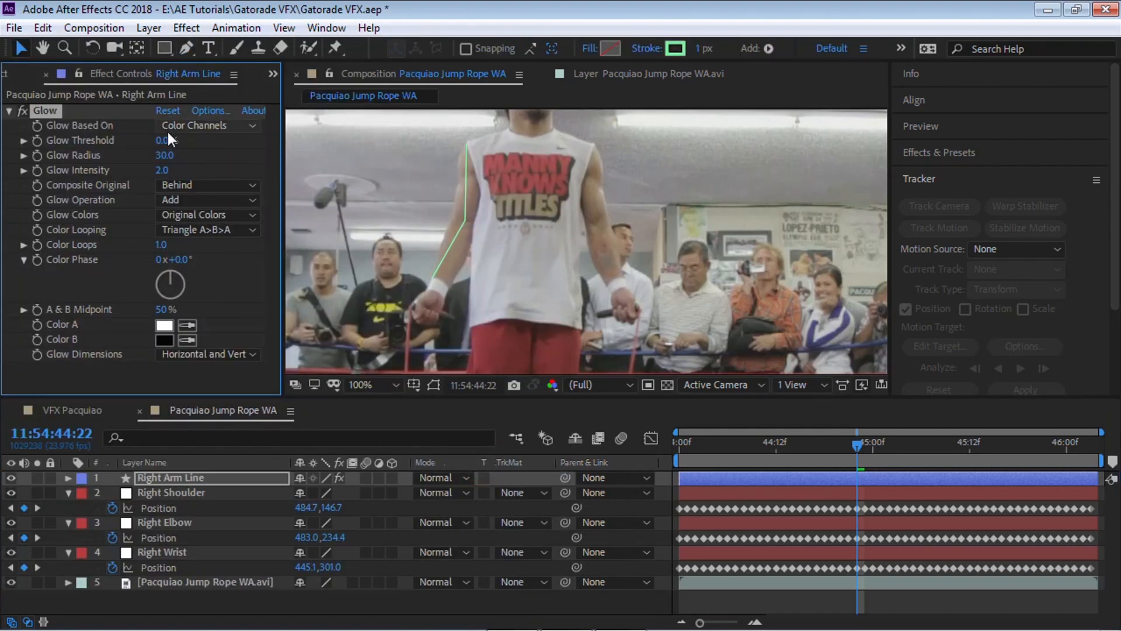
Switch the Glow colors to A & B Colors and make both Color A and Color B bright green.
{"action": "left_click", "coordinate": [169, 215]}
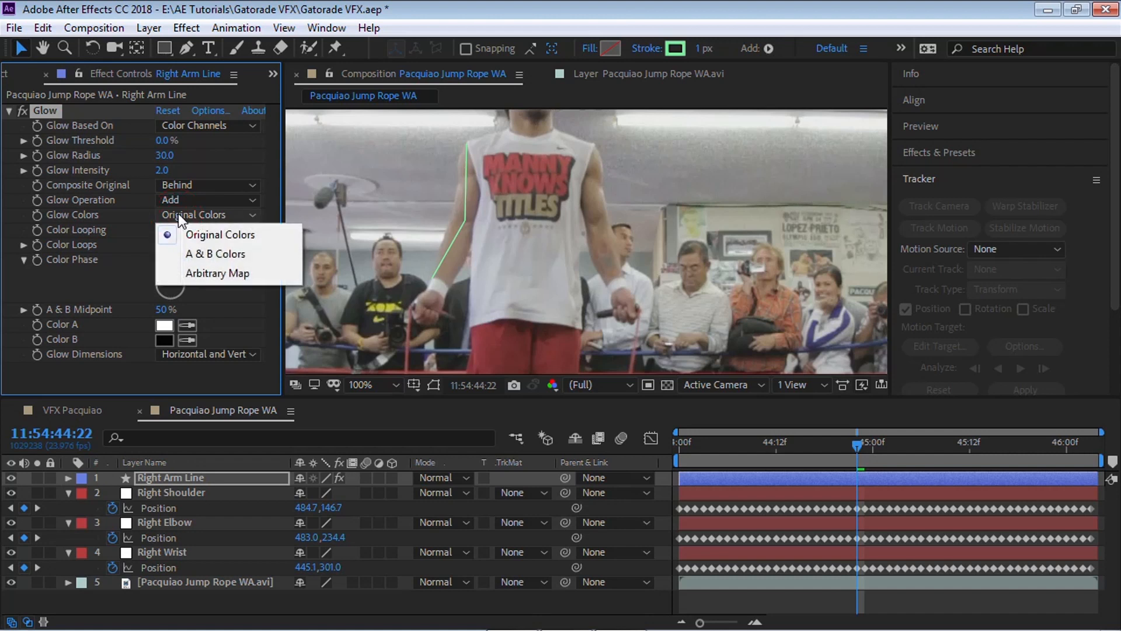
{"action": "left_click", "coordinate": [207, 254]}
{"action": "left_click", "coordinate": [165, 325]}
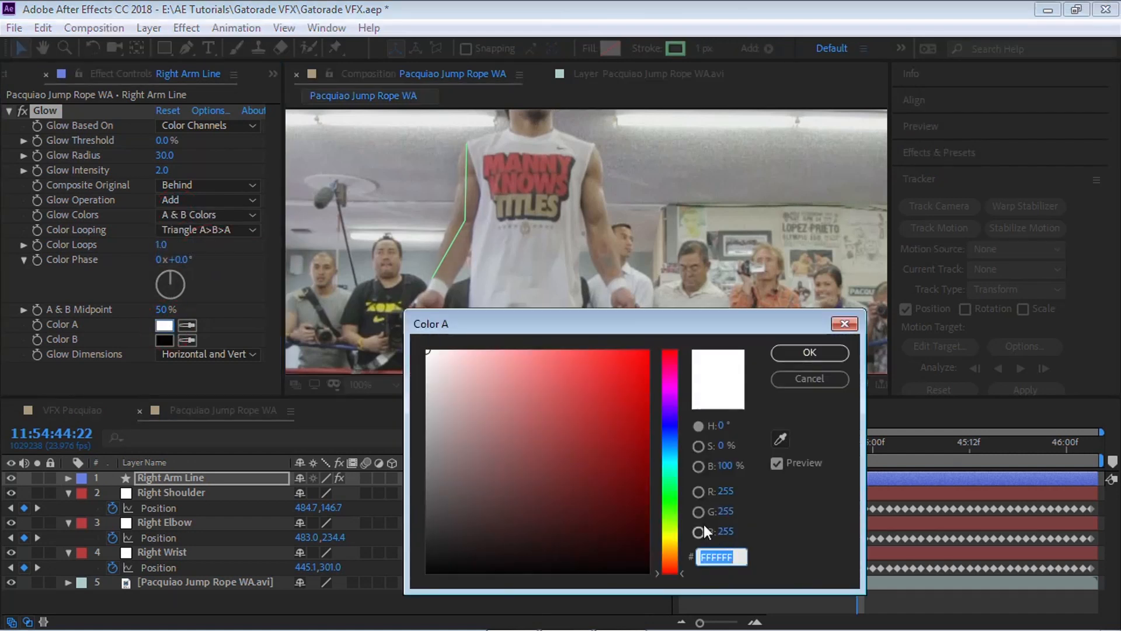
{"action": "left_click", "coordinate": [671, 507]}
{"action": "left_click", "coordinate": [630, 383]}
{"action": "left_click", "coordinate": [636, 472]}
{"action": "left_click", "coordinate": [625, 425]}
{"action": "left_click", "coordinate": [625, 397]}
{"action": "left_click", "coordinate": [809, 353]}
{"action": "left_click", "coordinate": [187, 339]}
{"action": "left_click", "coordinate": [165, 325]}
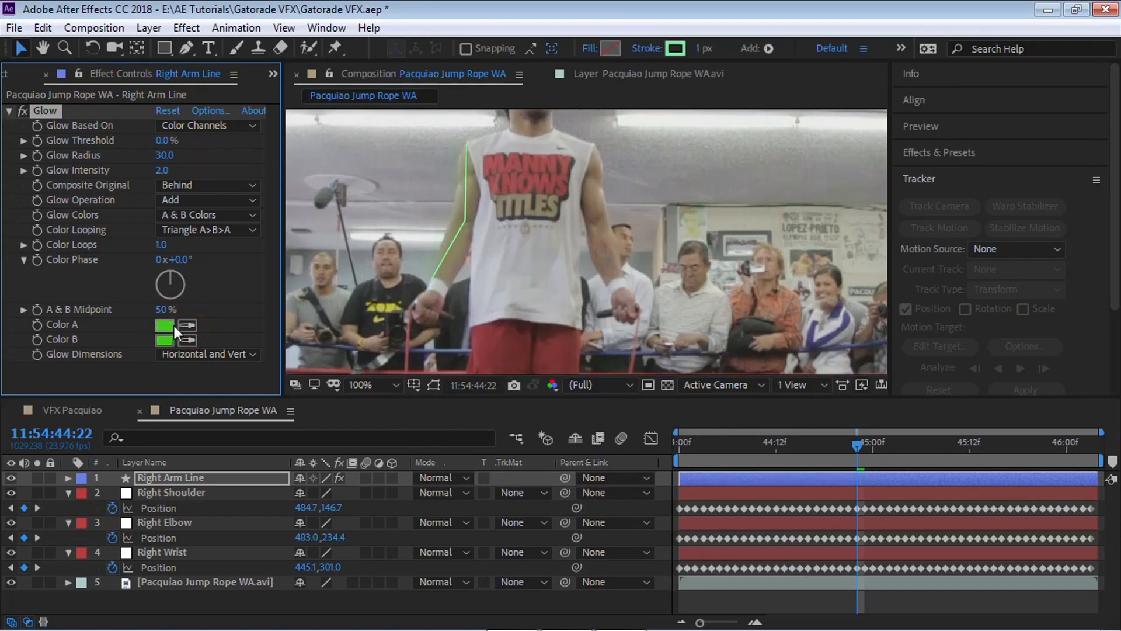
Set the Right Arm Line layer's blending mode to Add.
{"action": "left_click", "coordinate": [214, 480]}
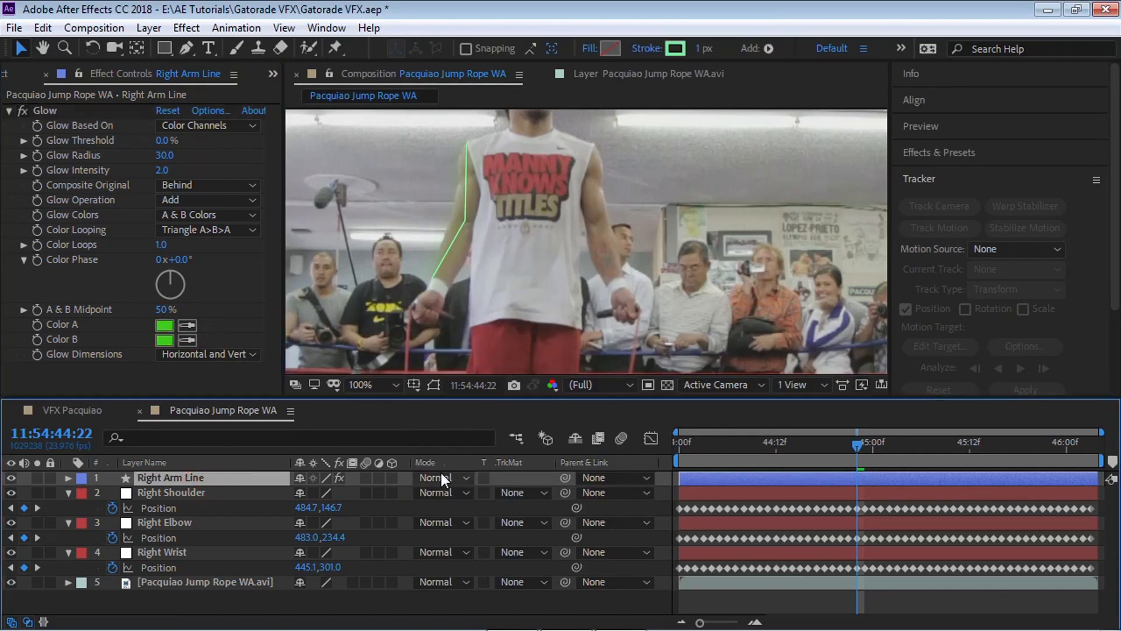
{"action": "left_click", "coordinate": [442, 478]}
{"action": "left_click", "coordinate": [493, 283]}
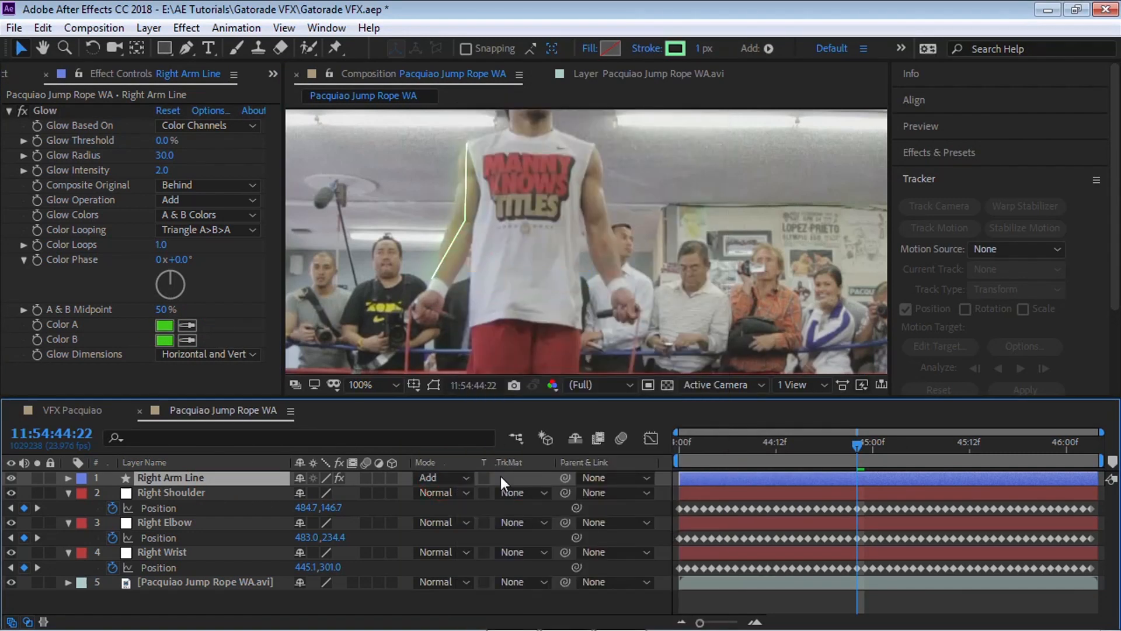
{"action": "left_click", "coordinate": [530, 600]}
Play the composition from the start and inspect the glowing arm line in an enlarged view.
{"action": "left_click_drag", "start_coordinate": [698, 448], "coordinate": [677, 440]}
{"action": "key", "text": "space"}
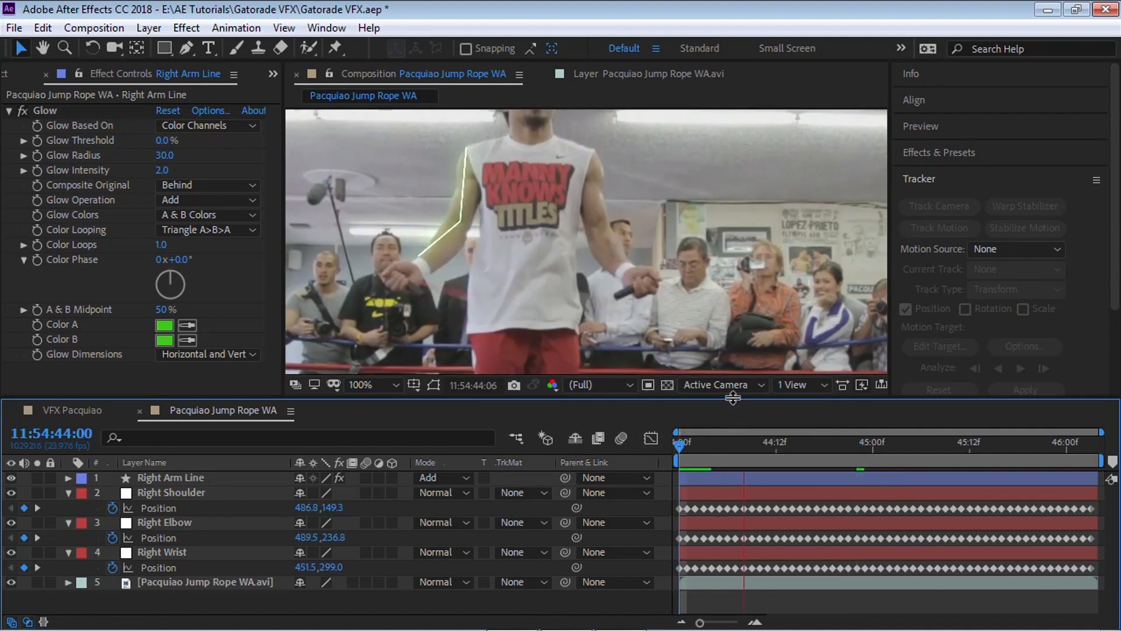
{"action": "key", "text": "grave"}
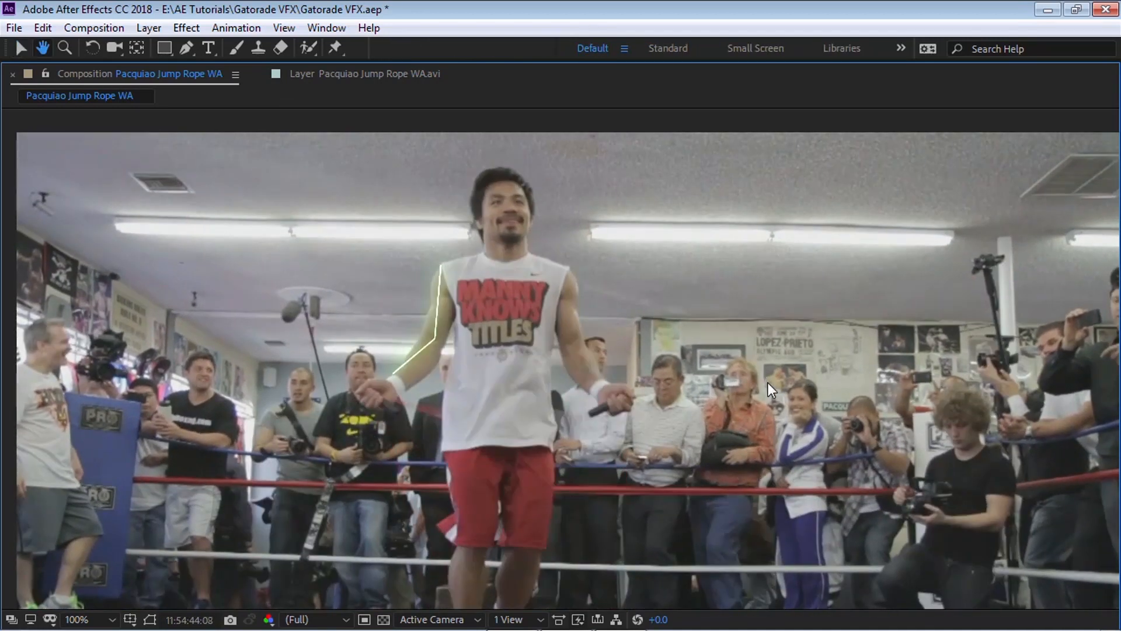
{"action": "key", "text": "h"}
{"action": "left_click_drag", "start_coordinate": [770, 385], "coordinate": [790, 362]}
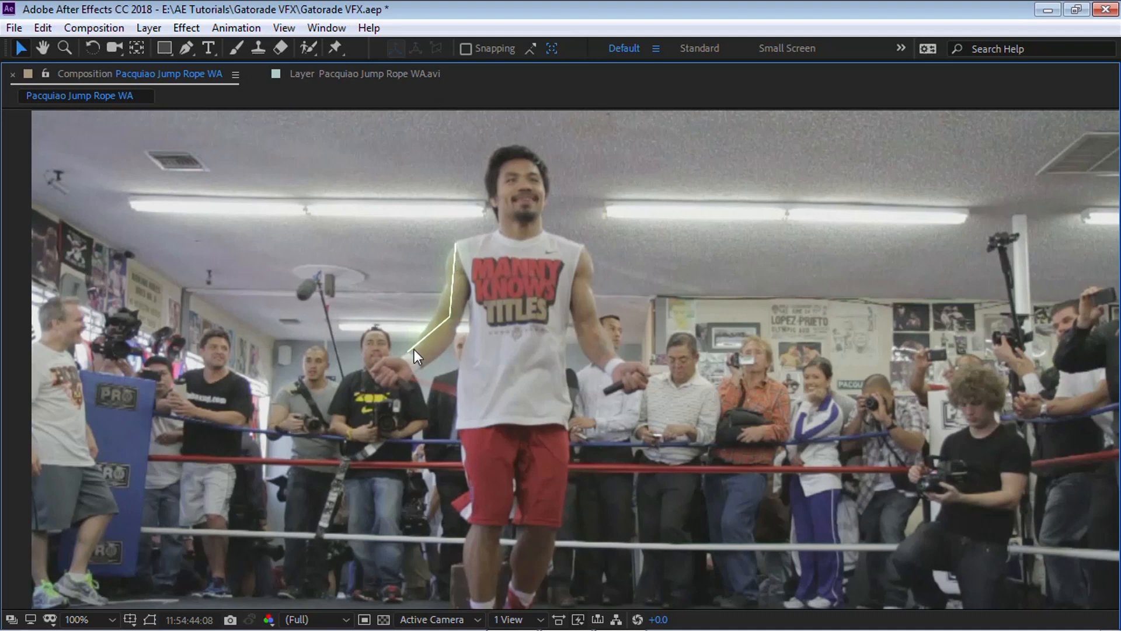
{"action": "key", "text": "grave"}
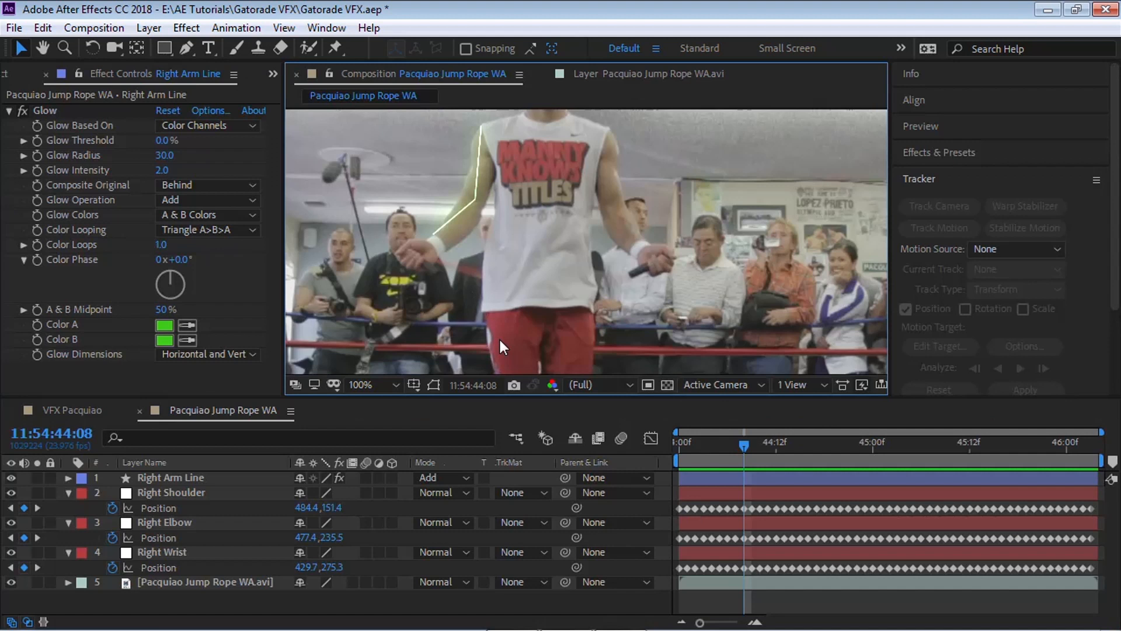
Add Trim Paths to the Right Arm Line layer's contents and set its Start to 100%.
{"action": "left_click", "coordinate": [191, 477]}
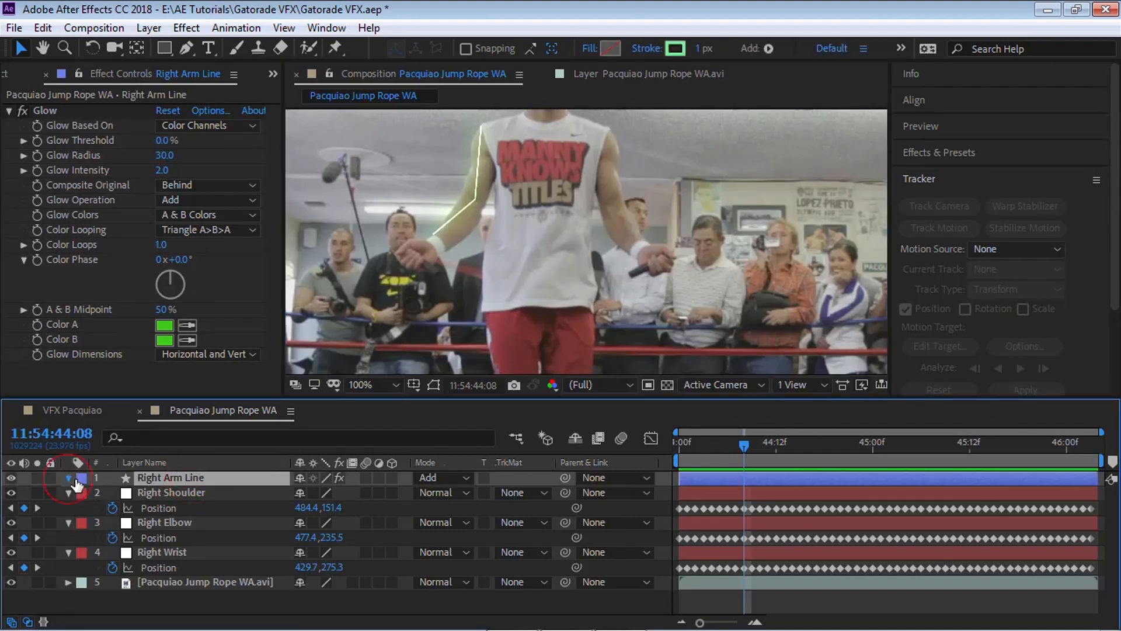
{"action": "key", "text": "e"}
{"action": "key", "text": "e"}
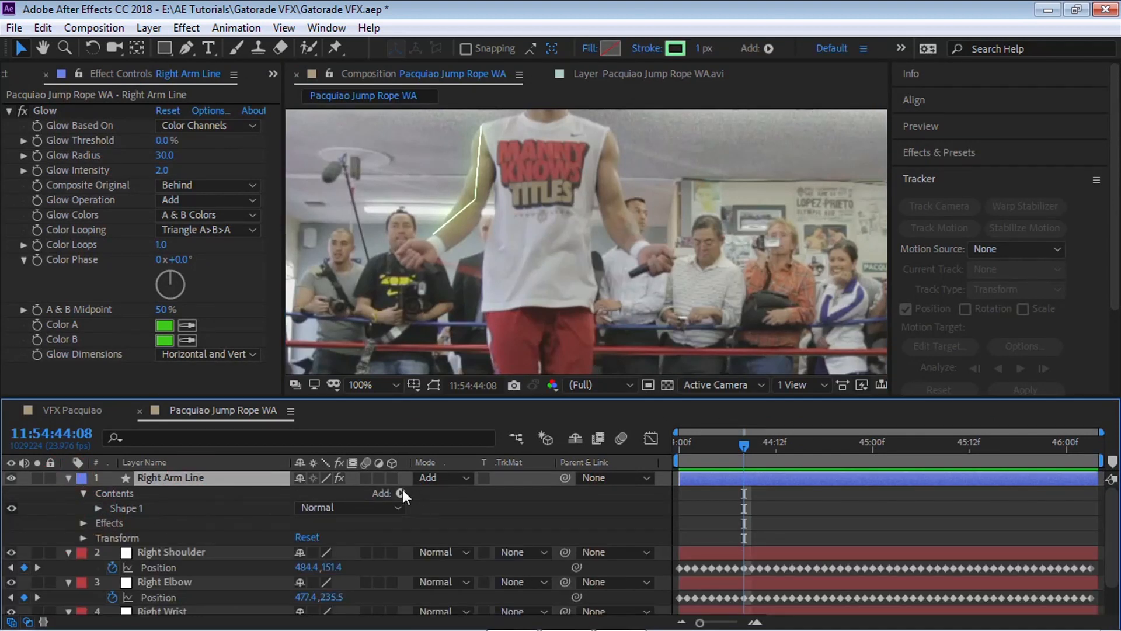
{"action": "left_click", "coordinate": [401, 493]}
{"action": "left_click", "coordinate": [461, 396]}
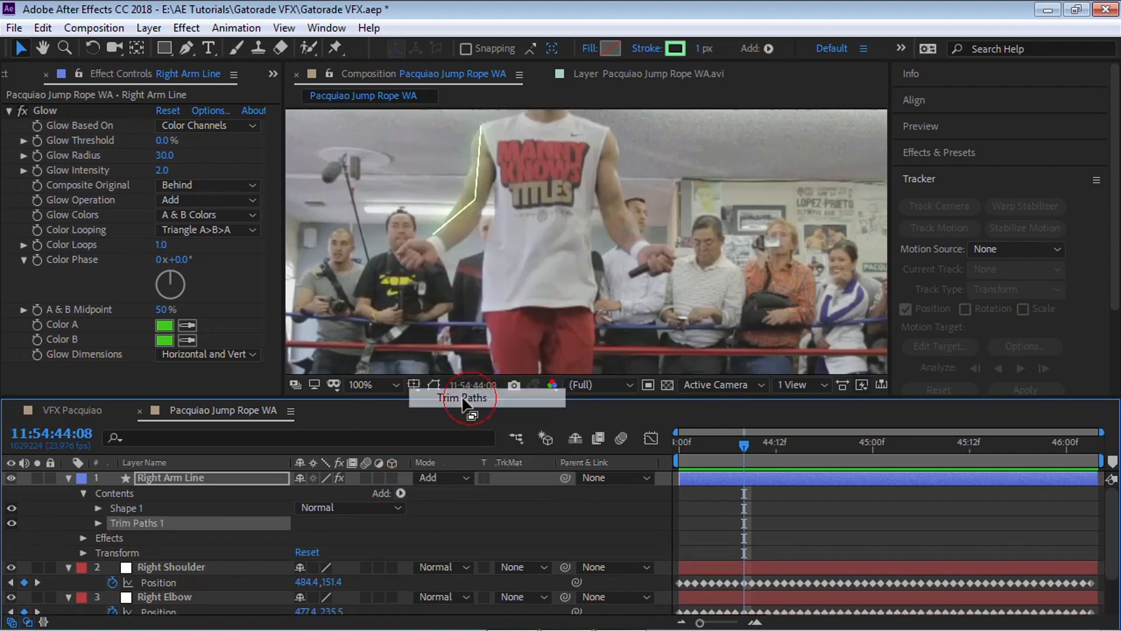
{"action": "left_click", "coordinate": [98, 522]}
{"action": "left_click_drag", "start_coordinate": [301, 537], "coordinate": [383, 552]}
Keyframe the Trim Paths End at 100% at 11:54:44:00 and 0% at 11:54:44:12.
{"action": "left_click_drag", "start_coordinate": [745, 448], "coordinate": [665, 457]}
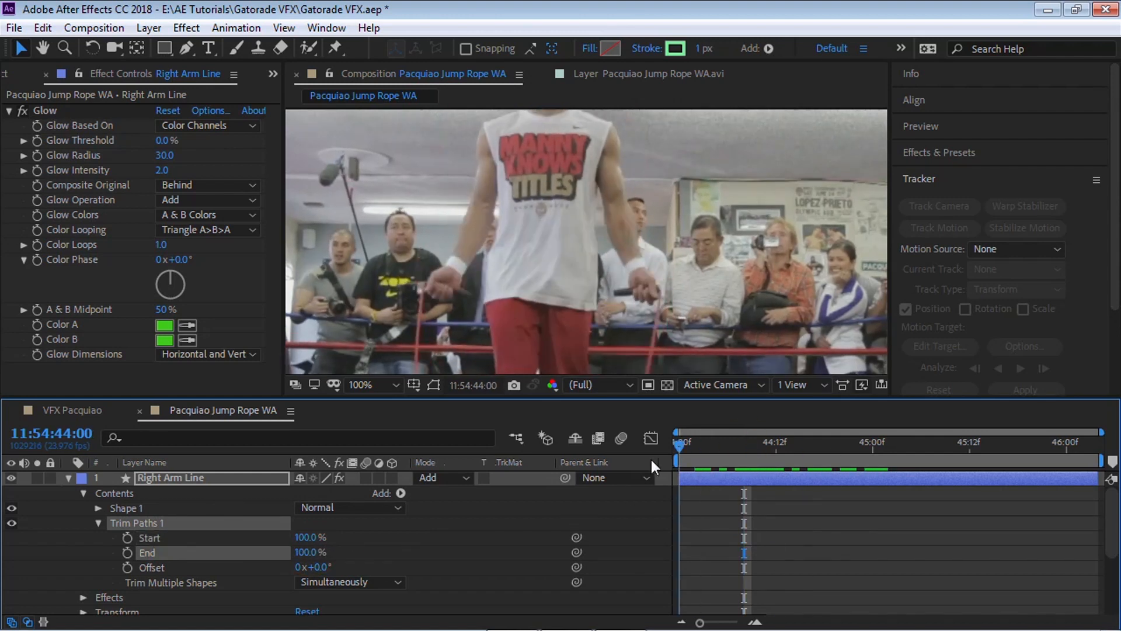
{"action": "left_click", "coordinate": [127, 553]}
{"action": "left_click_drag", "start_coordinate": [686, 447], "coordinate": [773, 446]}
{"action": "left_click_drag", "start_coordinate": [305, 552], "coordinate": [210, 552]}
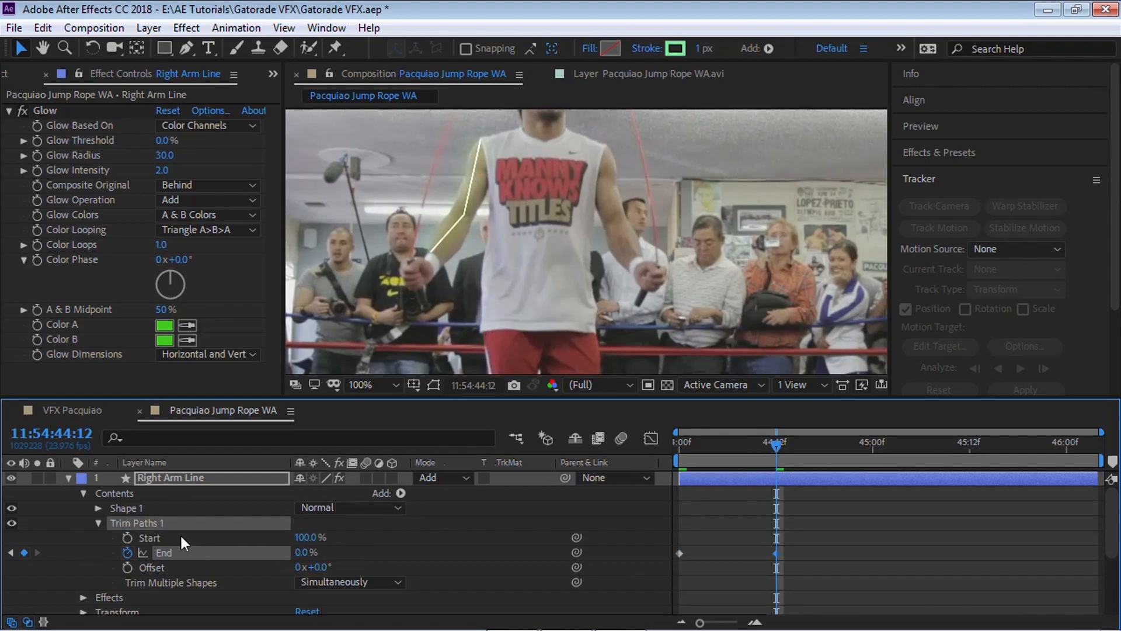
Keyframe the Trim Paths Start at 100% at 11:54:44:12 and 0% at 11:54:45:00, and preview the line animation.
{"action": "left_click", "coordinate": [127, 537]}
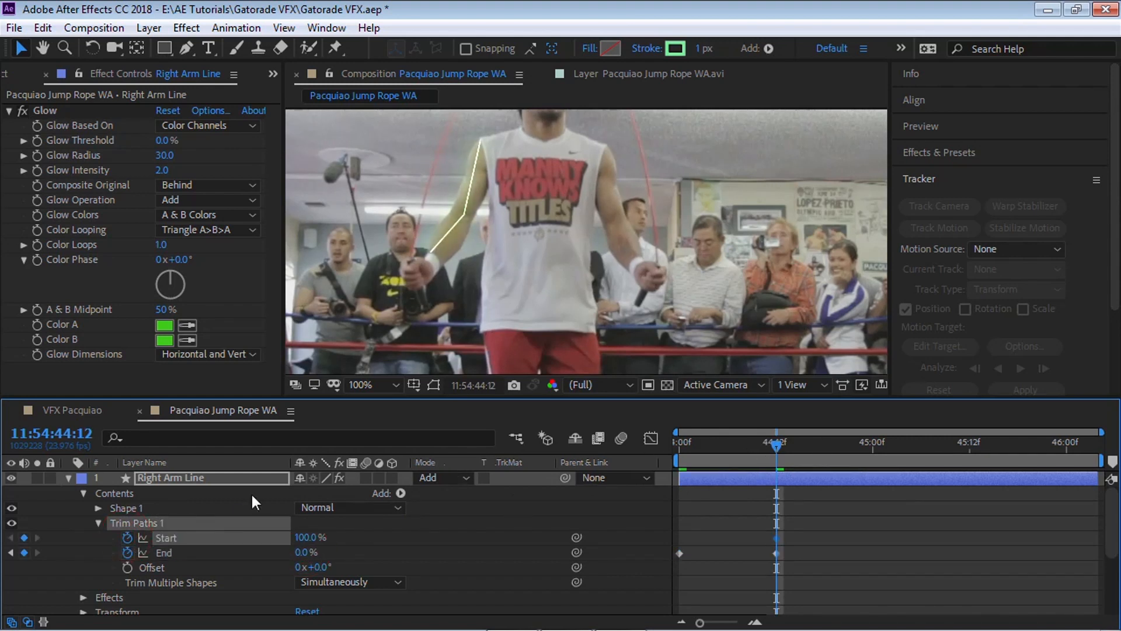
{"action": "left_click_drag", "start_coordinate": [776, 444], "coordinate": [870, 444]}
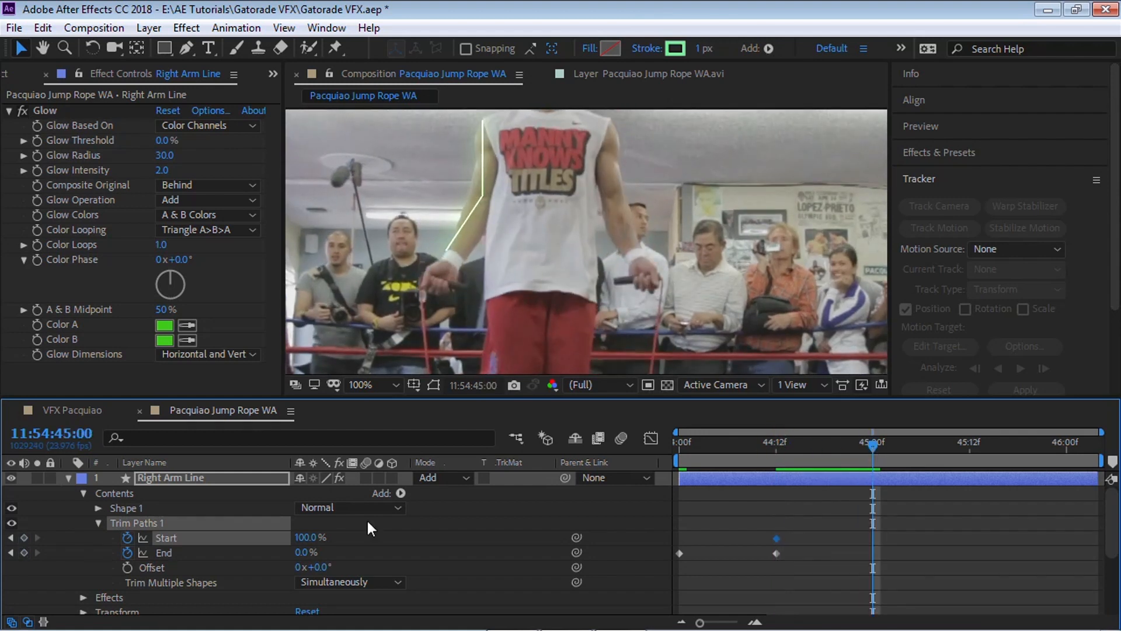
{"action": "left_click_drag", "start_coordinate": [308, 537], "coordinate": [221, 527]}
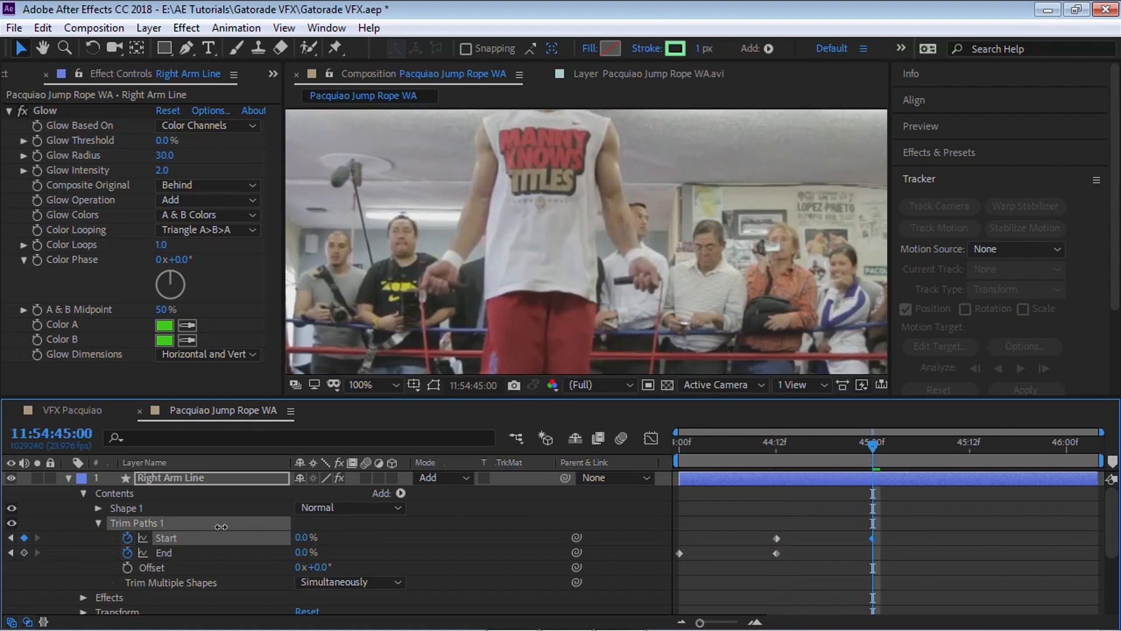
{"action": "left_click_drag", "start_coordinate": [753, 442], "coordinate": [629, 434]}
{"action": "key", "text": "space"}
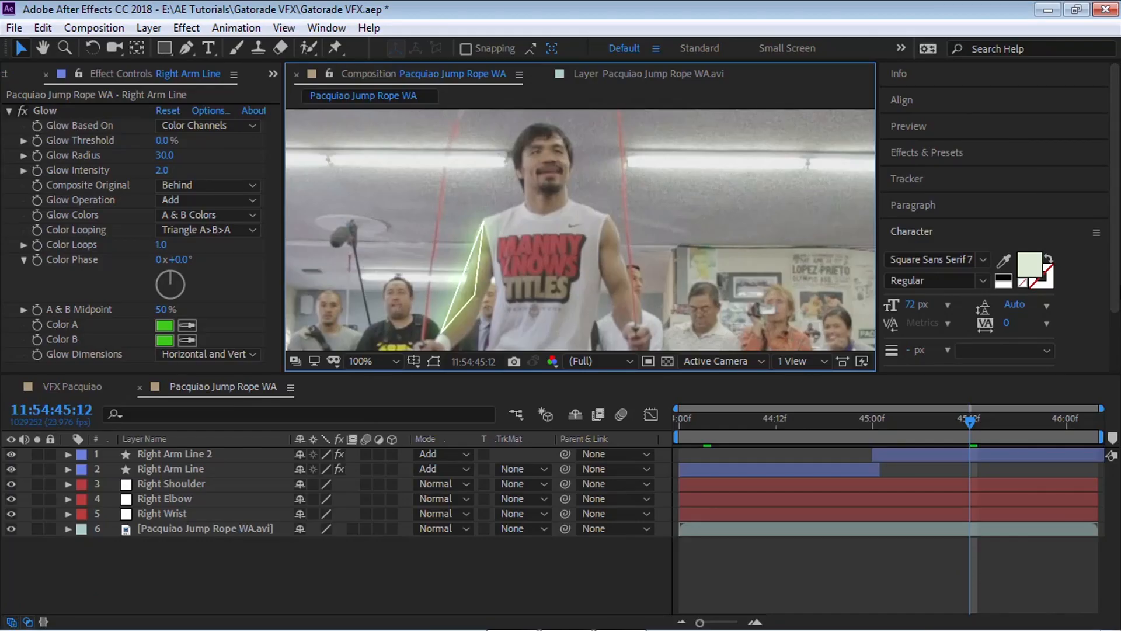
Create a text layer reading "50" on the ceiling area beside the boxer's head.
{"action": "left_click", "coordinate": [209, 47]}
{"action": "left_click", "coordinate": [719, 202]}
{"action": "type", "text": "50"}
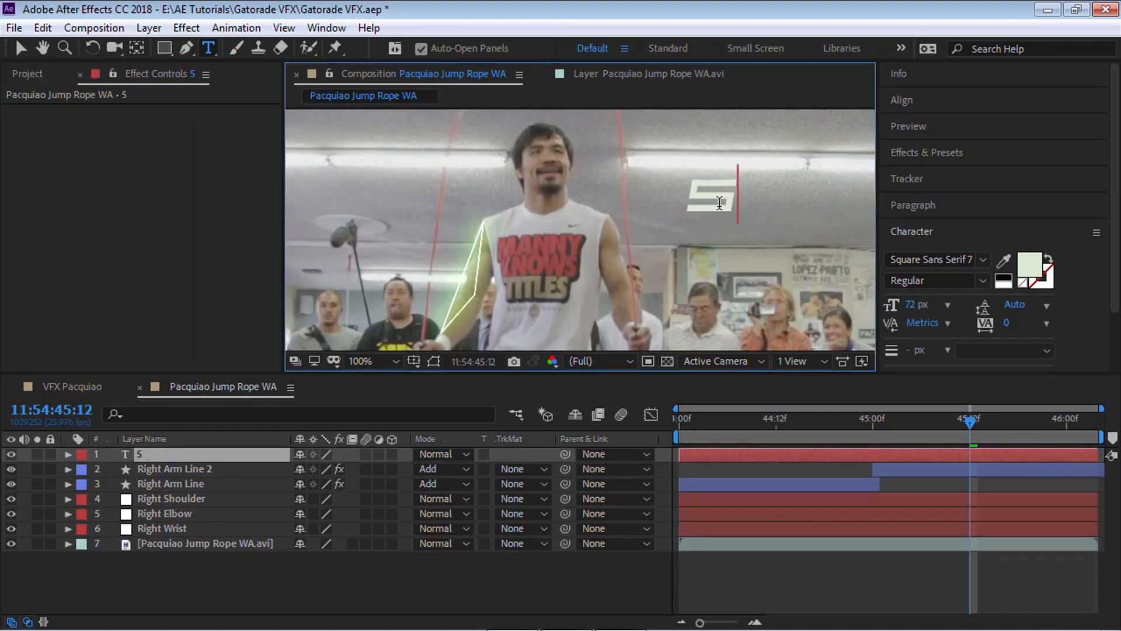
{"action": "left_click", "coordinate": [18, 48]}
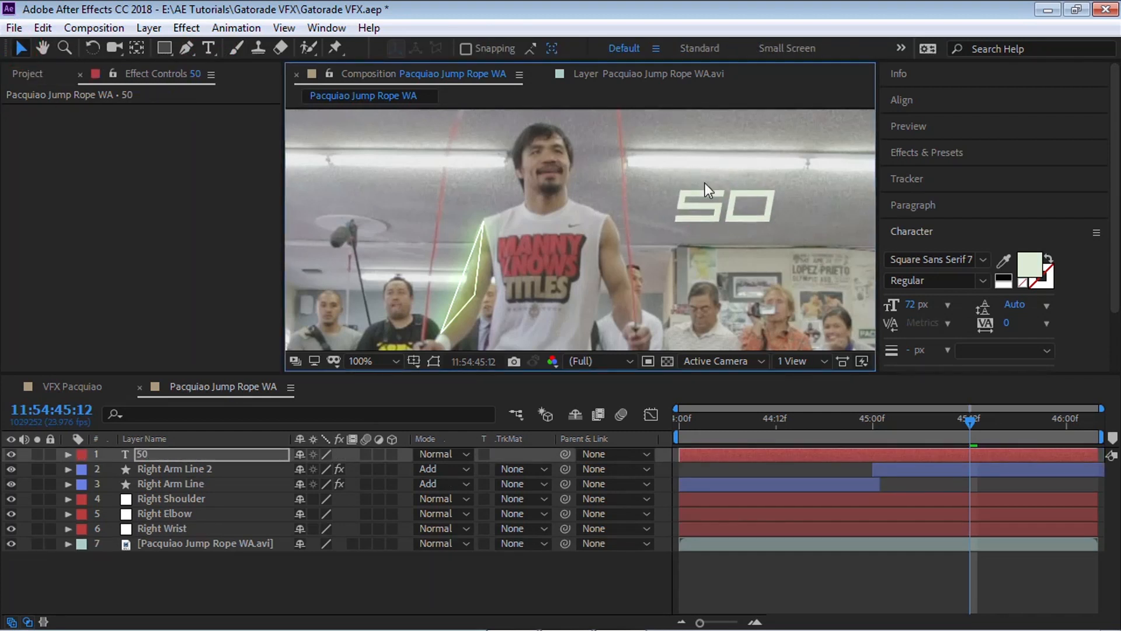
Apply a Slider Control expression effect to the "50" text layer.
{"action": "left_click", "coordinate": [187, 28]}
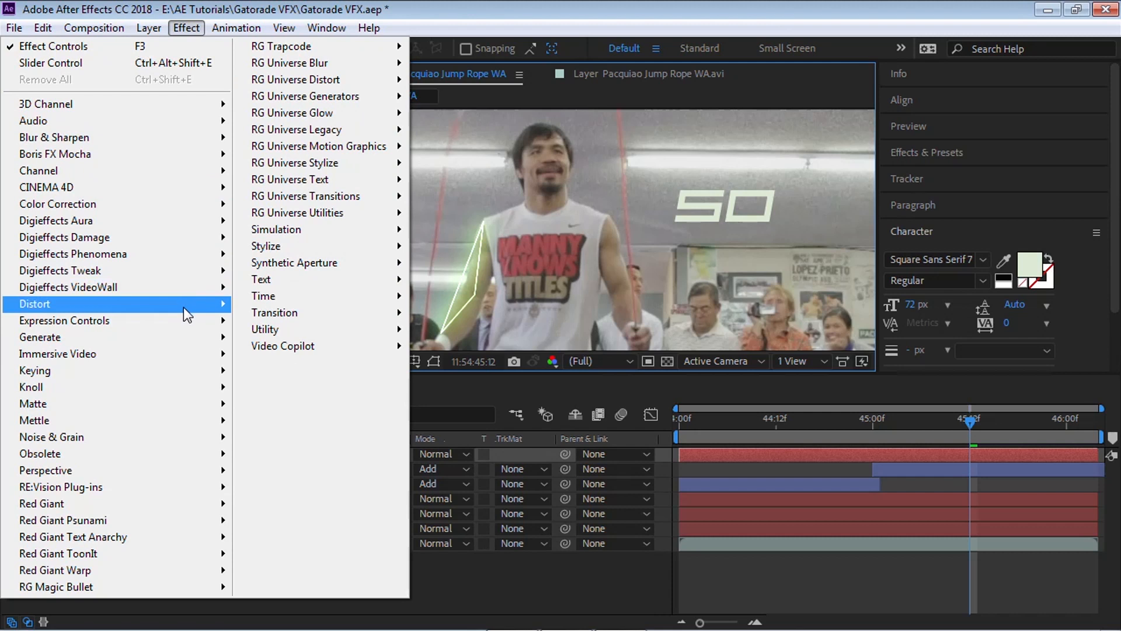
{"action": "mouse_move", "coordinate": [183, 322]}
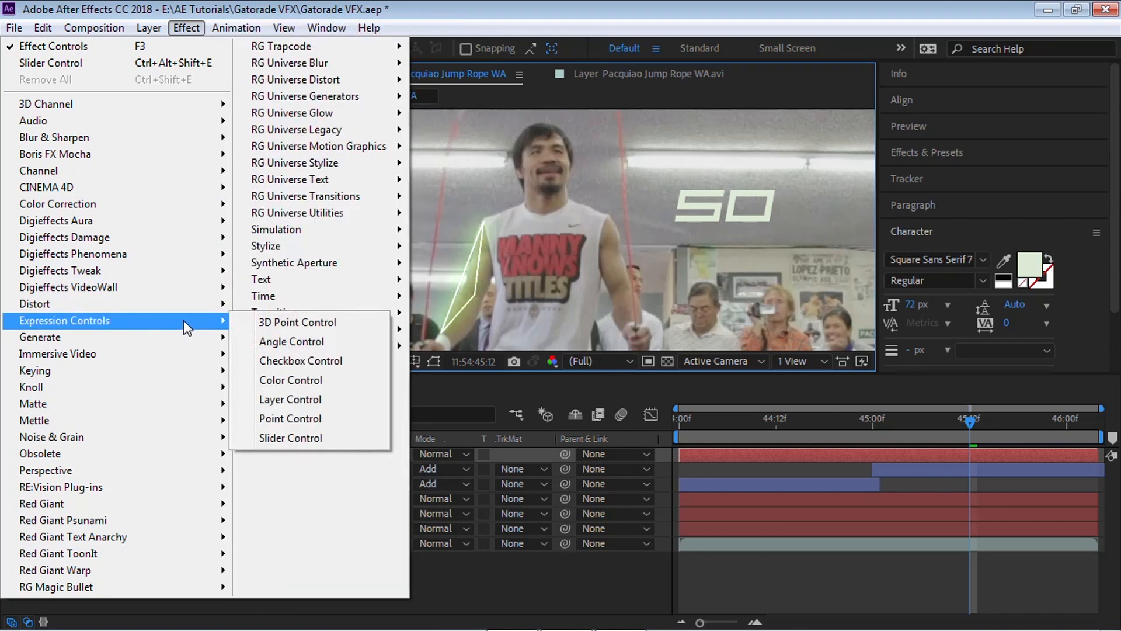
{"action": "left_click", "coordinate": [290, 437]}
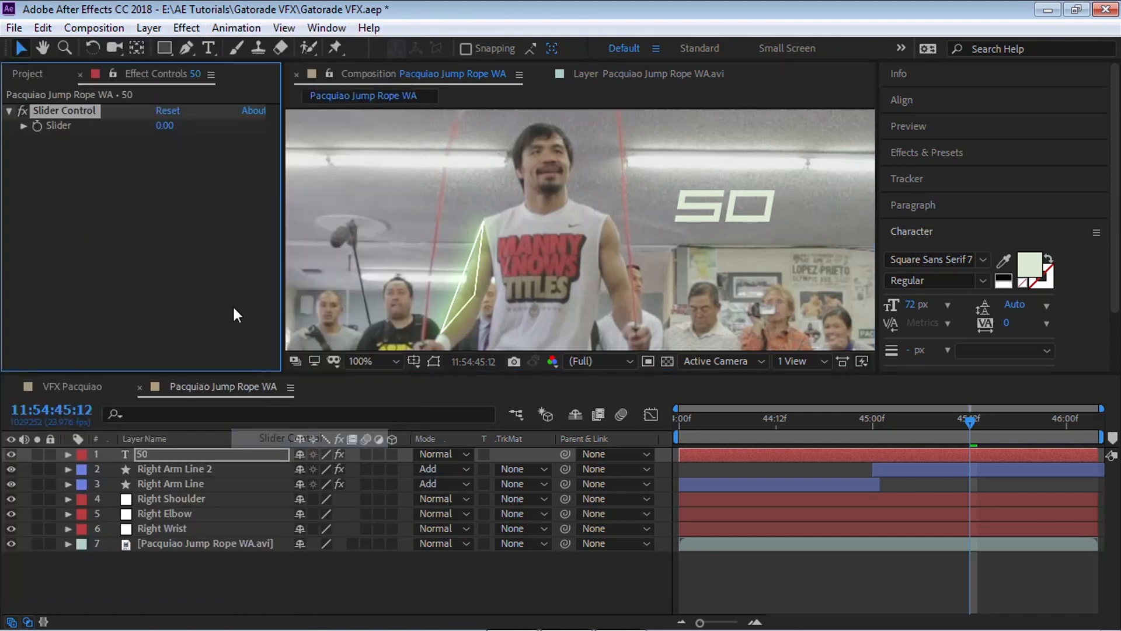
Give the Slider Control's Slider property the expression wiggle(6,40) and check another frame, 11:54:44:18.
{"action": "left_click", "coordinate": [38, 126], "text": "alt"}
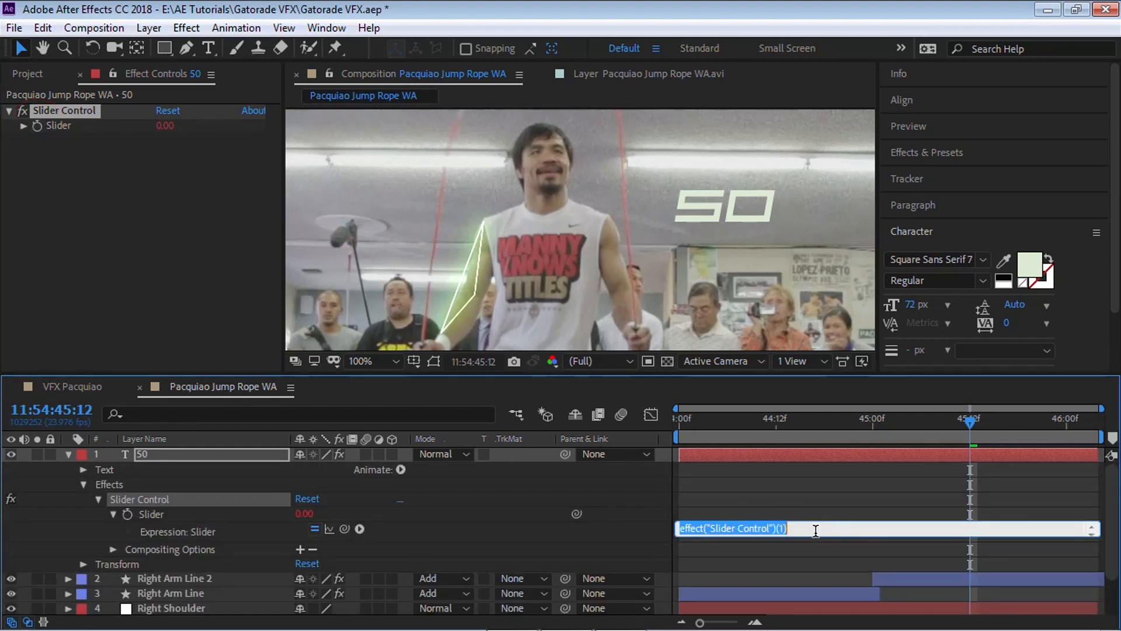
{"action": "type", "text": "w"}
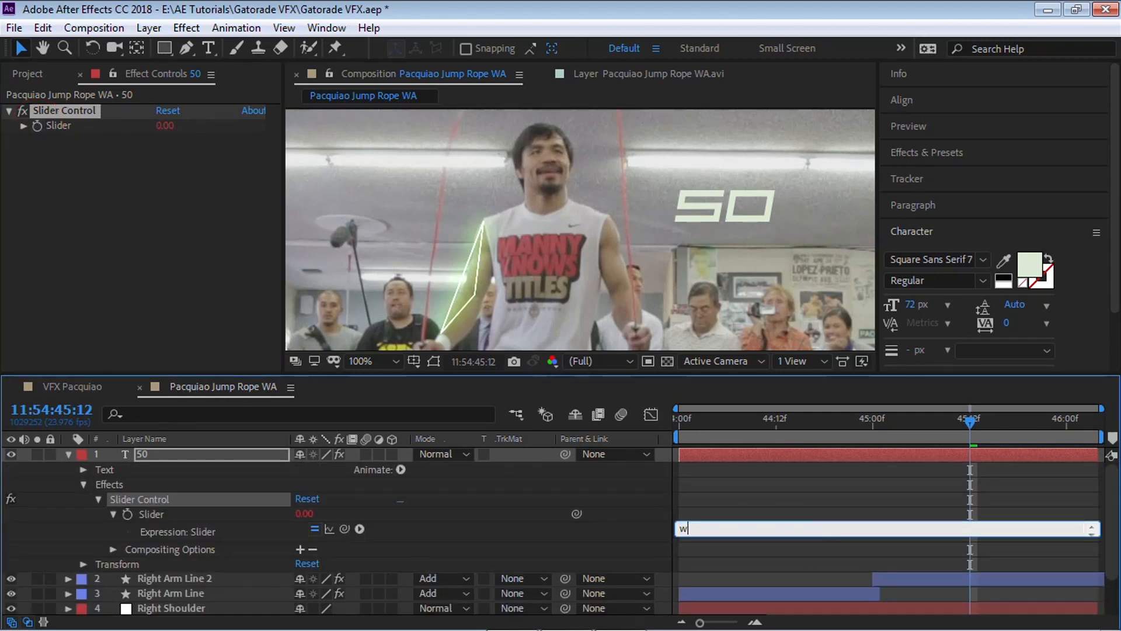
{"action": "type", "text": "iggle("}
{"action": "type", "text": "6,40)"}
{"action": "left_click", "coordinate": [825, 421]}
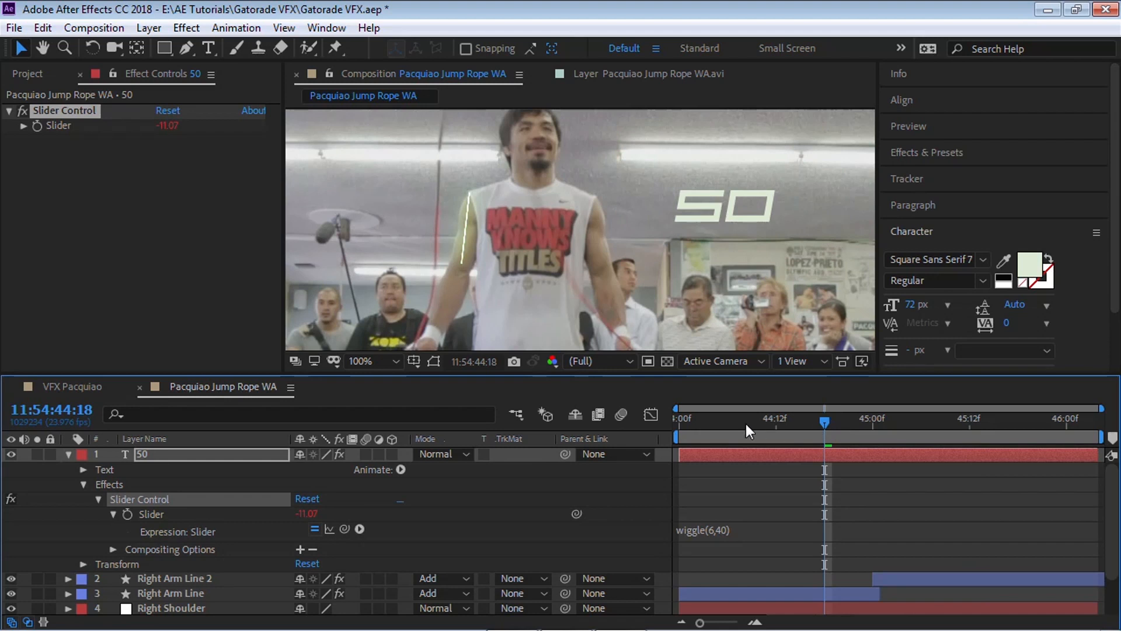
Add an expression to the text layer's Source Text that references the Slider of its Slider Control.
{"action": "left_click", "coordinate": [83, 470]}
{"action": "left_click", "coordinate": [145, 484]}
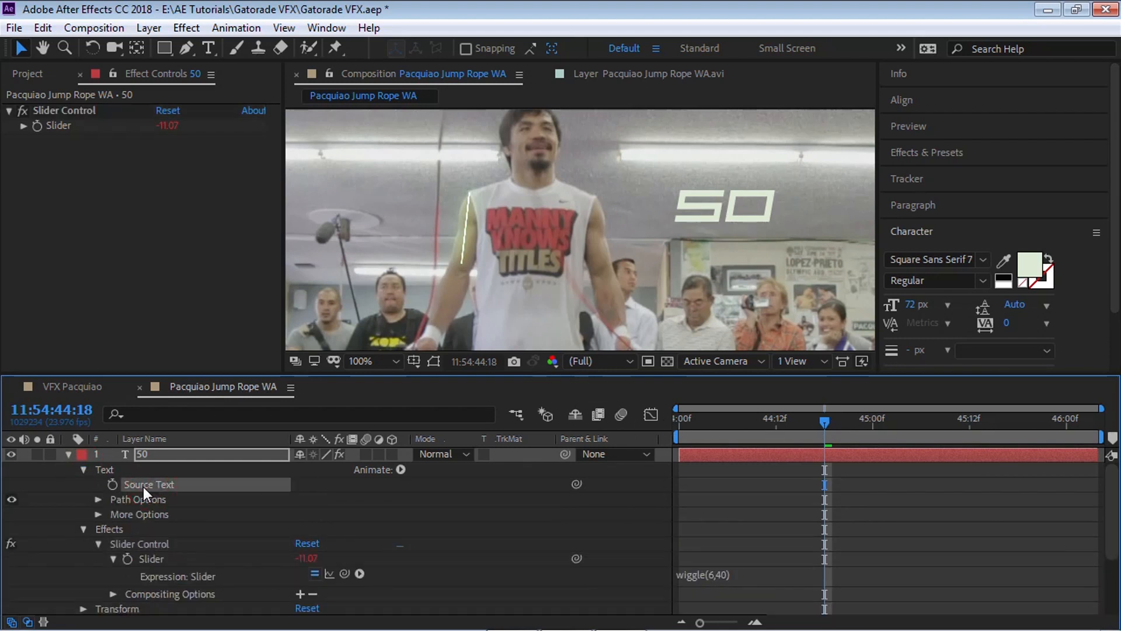
{"action": "left_click", "coordinate": [112, 484], "text": "alt"}
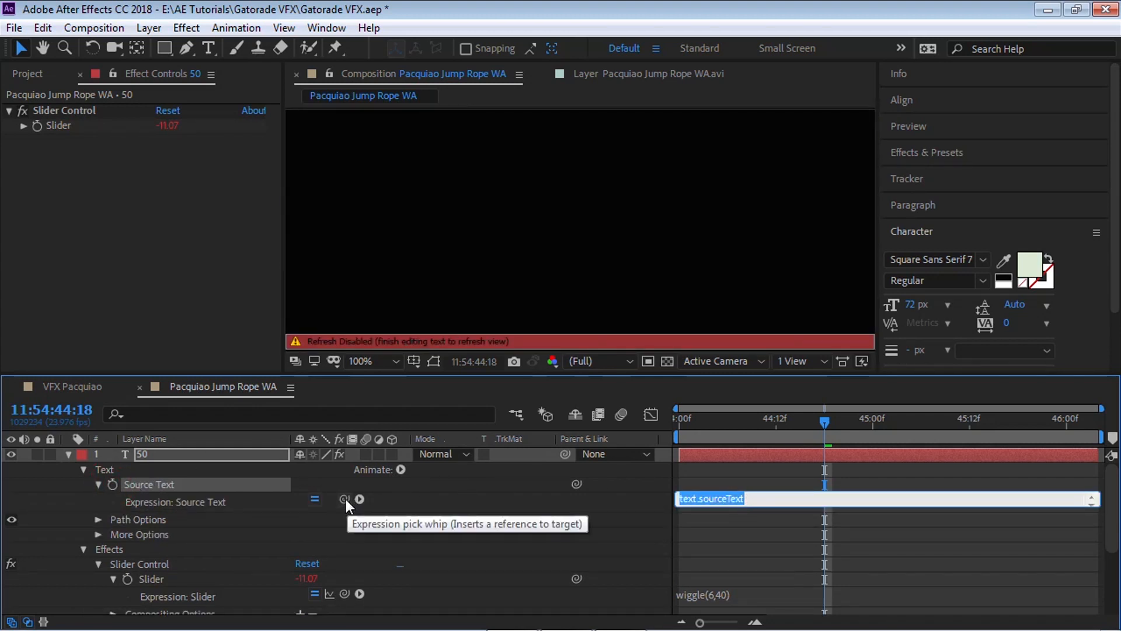
{"action": "left_click_drag", "start_coordinate": [345, 498], "coordinate": [118, 125]}
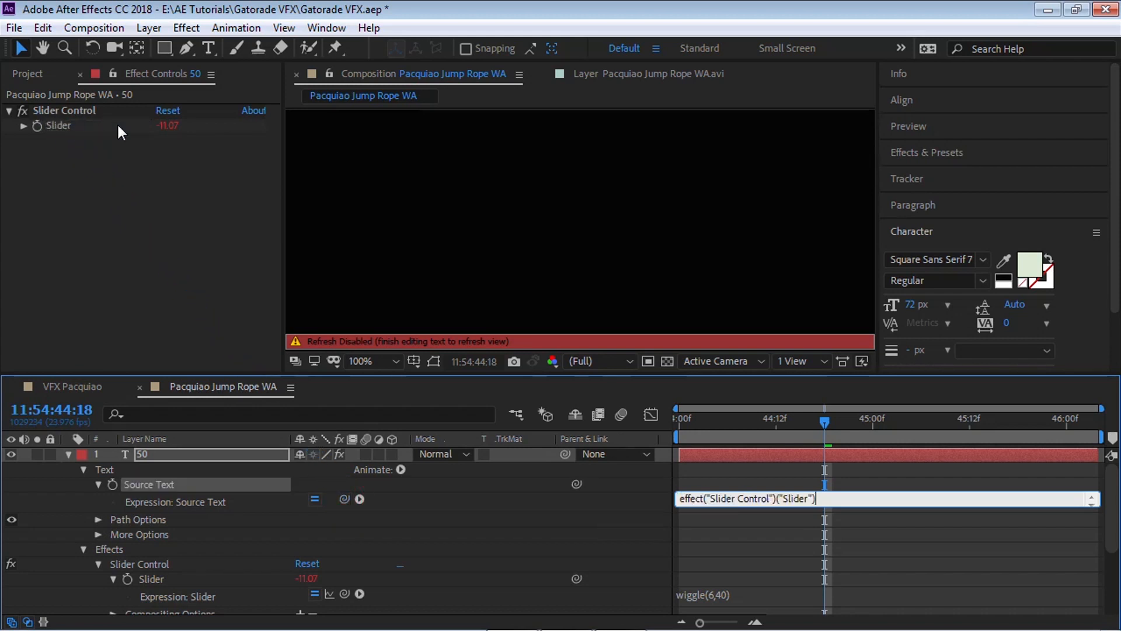
Apply the Source Text expression and preview the changing number from frame 11:54:44:10.
{"action": "left_click", "coordinate": [760, 418]}
{"action": "left_click", "coordinate": [156, 453]}
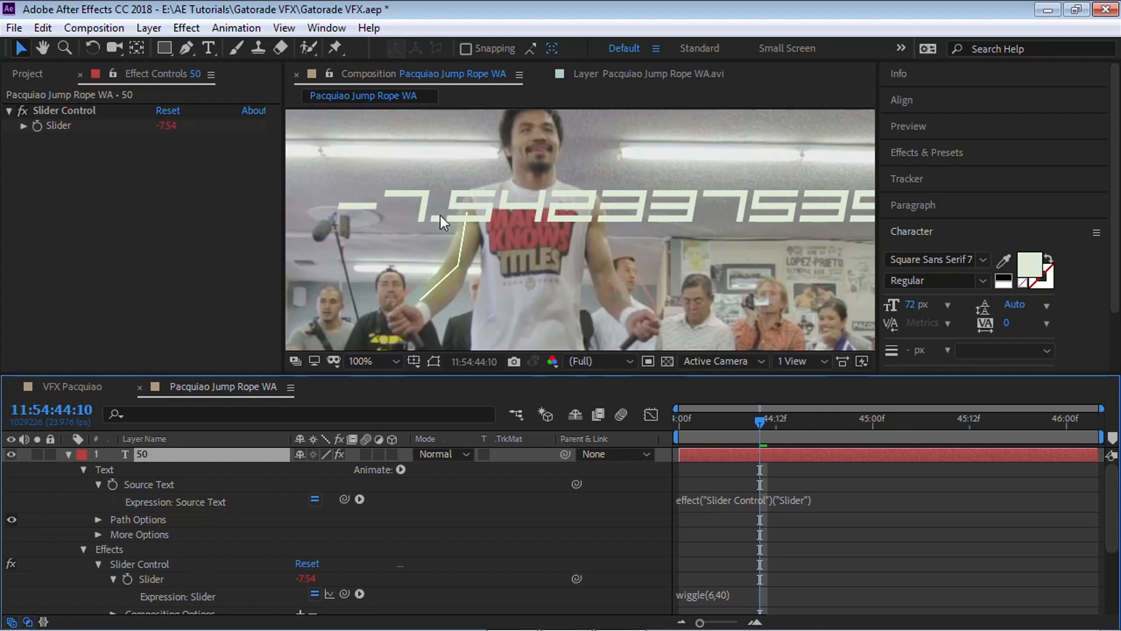
{"action": "key", "text": "space"}
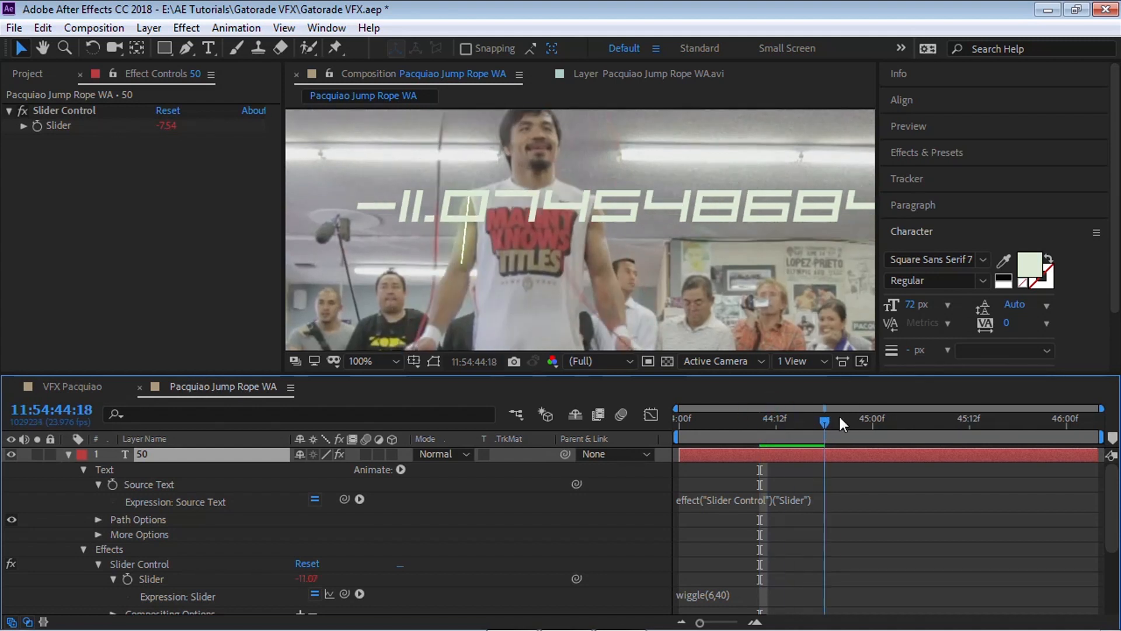
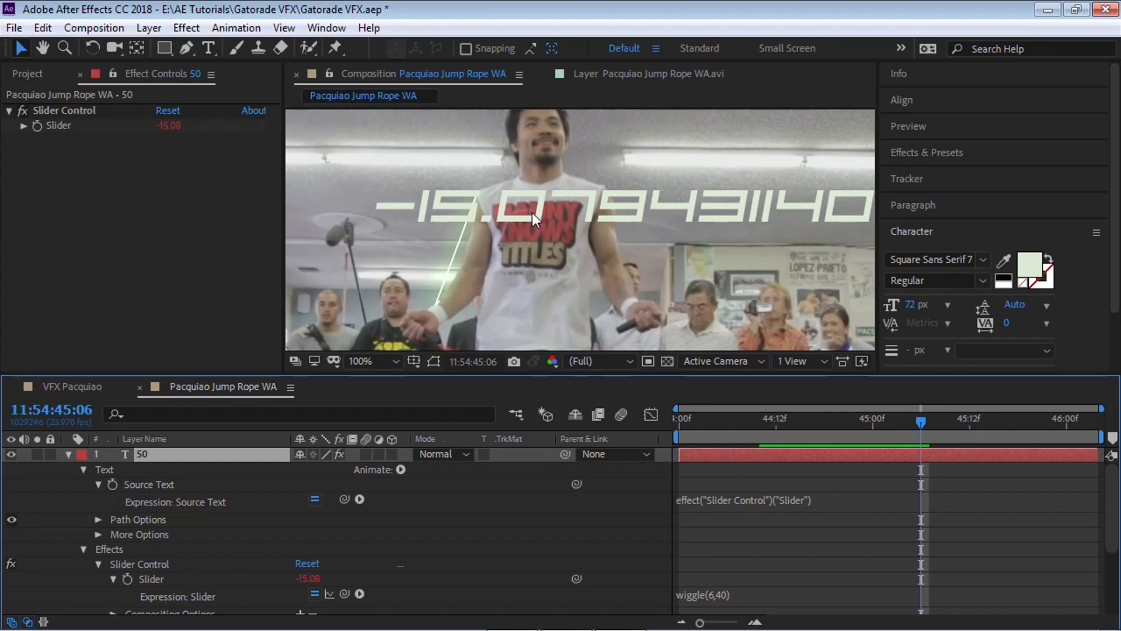
Rewrite the Source Text expression's slider reference as a variable assignment: OurNumber = effect("Slider Control")("Slider");.
{"action": "left_click", "coordinate": [770, 497]}
{"action": "left_click", "coordinate": [843, 500]}
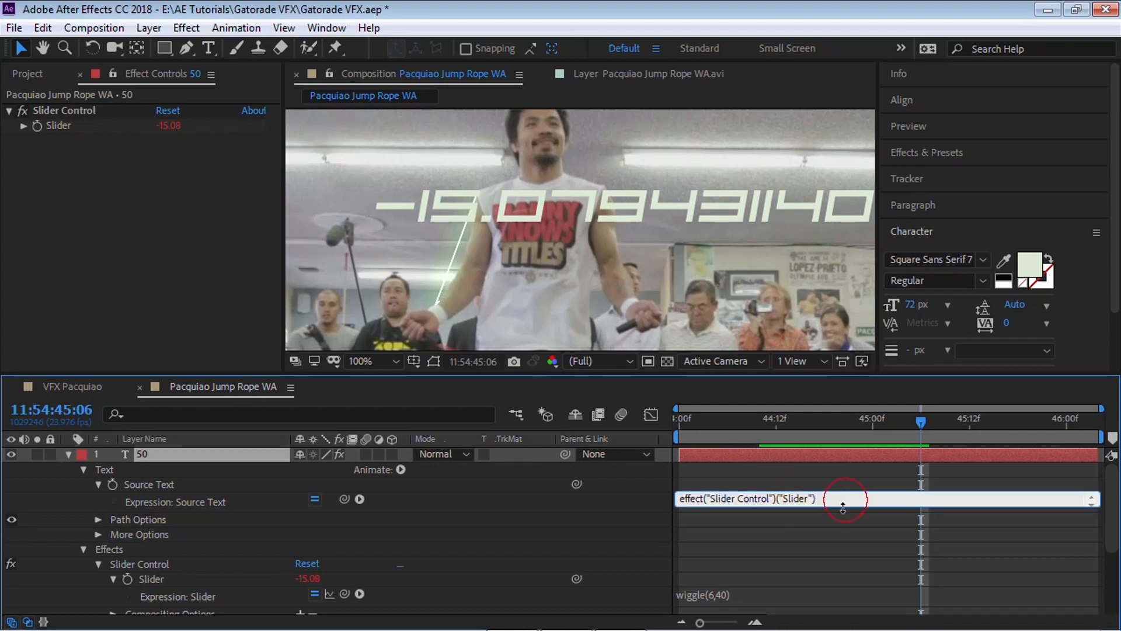
{"action": "left_click_drag", "start_coordinate": [843, 507], "coordinate": [810, 518]}
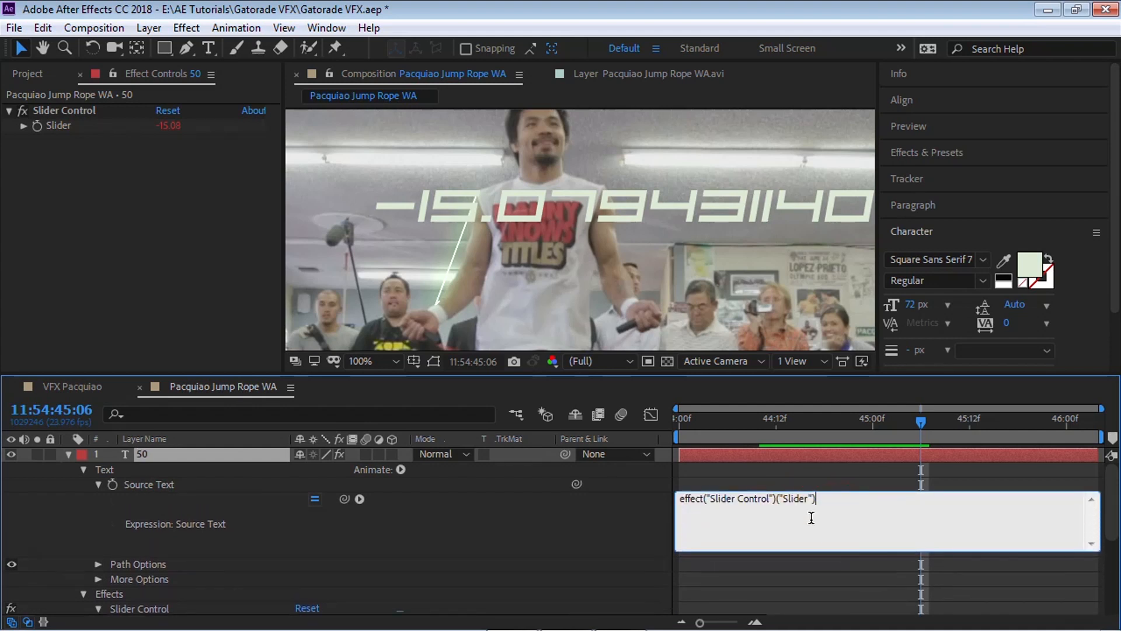
{"action": "key", "text": "Home"}
{"action": "key", "text": "Return"}
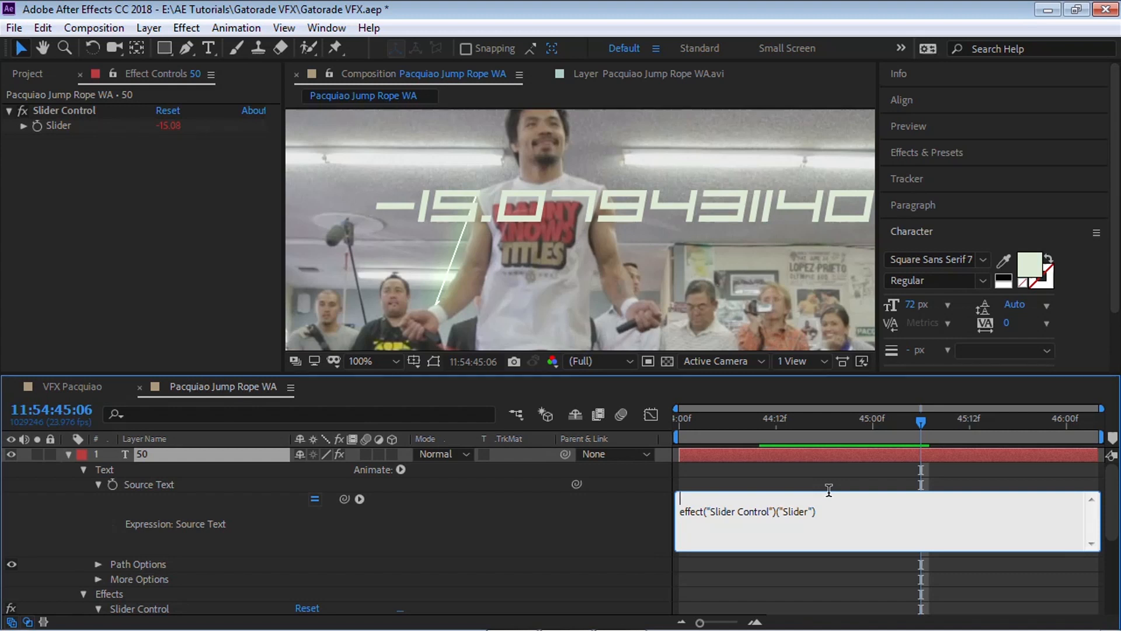
{"action": "type", "text": "OurNUm"}
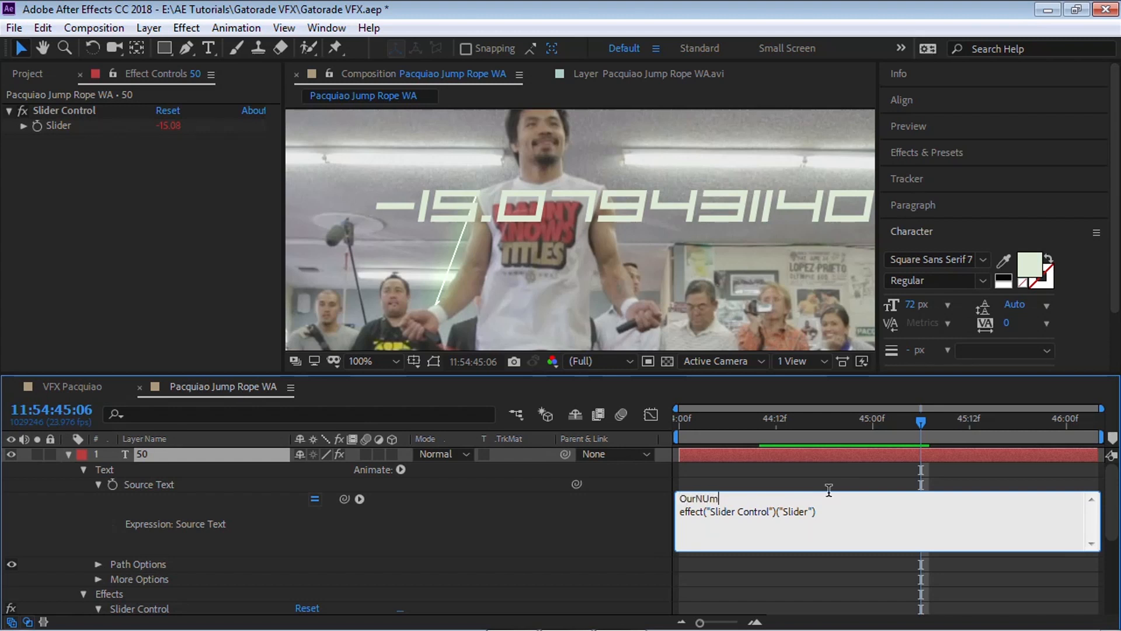
{"action": "type", "text": "umber"}
{"action": "key", "text": "Delete"}
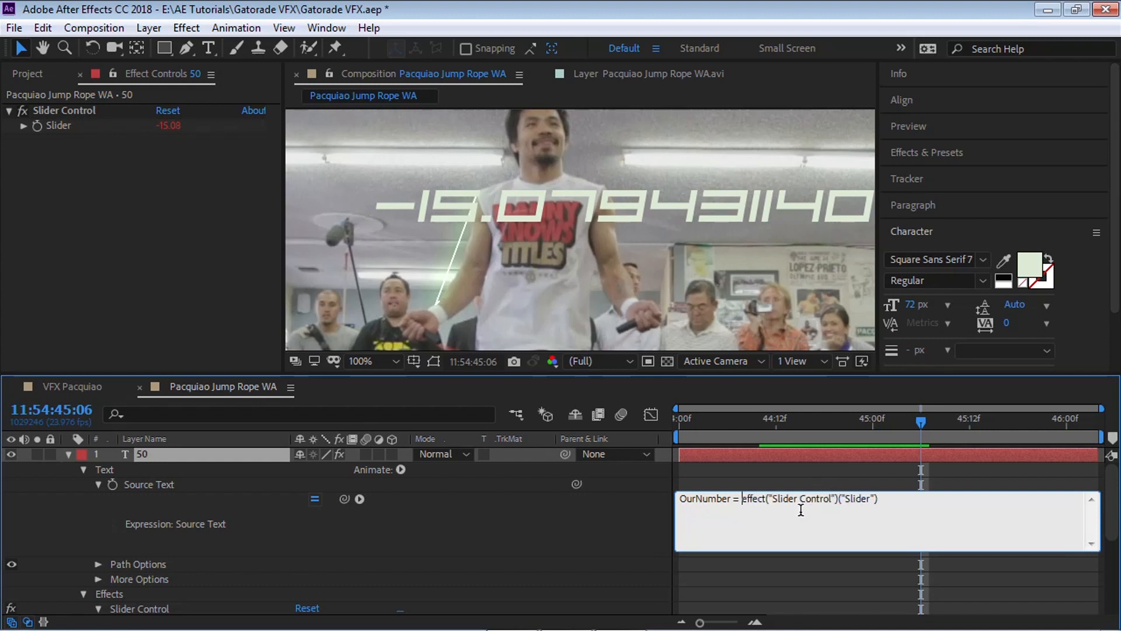
{"action": "left_click_drag", "start_coordinate": [742, 498], "coordinate": [886, 500]}
{"action": "left_click", "coordinate": [887, 498]}
{"action": "left_click", "coordinate": [825, 419]}
{"action": "mouse_move", "coordinate": [829, 421]}
{"action": "left_mouse_down"}
{"action": "mouse_move", "coordinate": [874, 413]}
{"action": "mouse_move", "coordinate": [817, 432]}
{"action": "left_mouse_up"}
{"action": "left_click", "coordinate": [884, 498]}
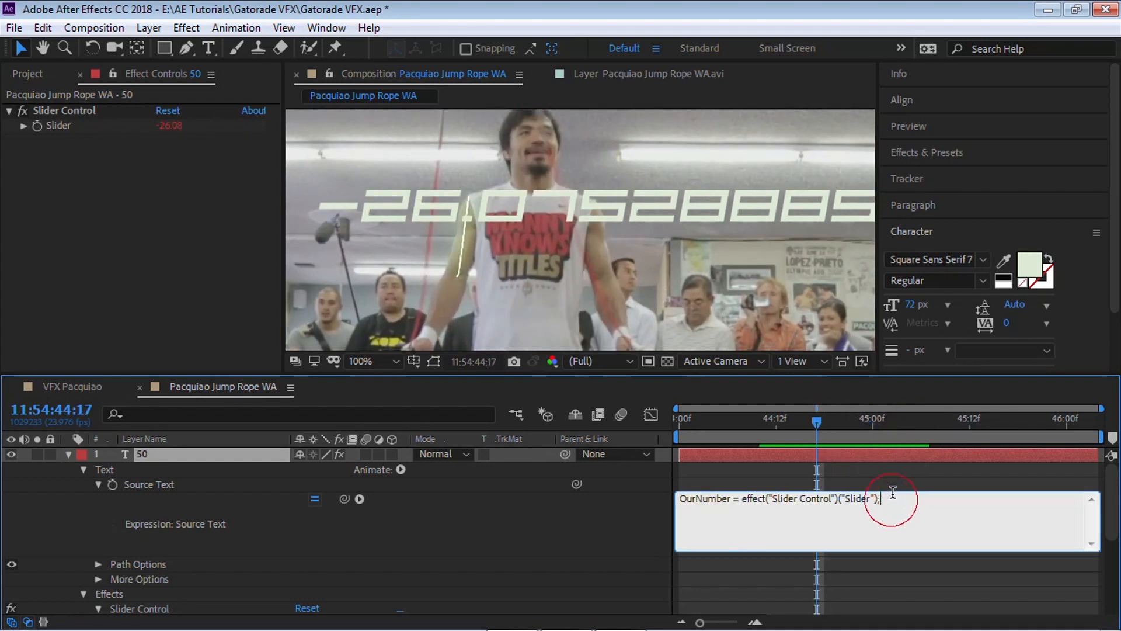
Add the line Math.round(OurNumber) to the Source Text expression, apply it and preview the rounded number.
{"action": "key", "text": "Return"}
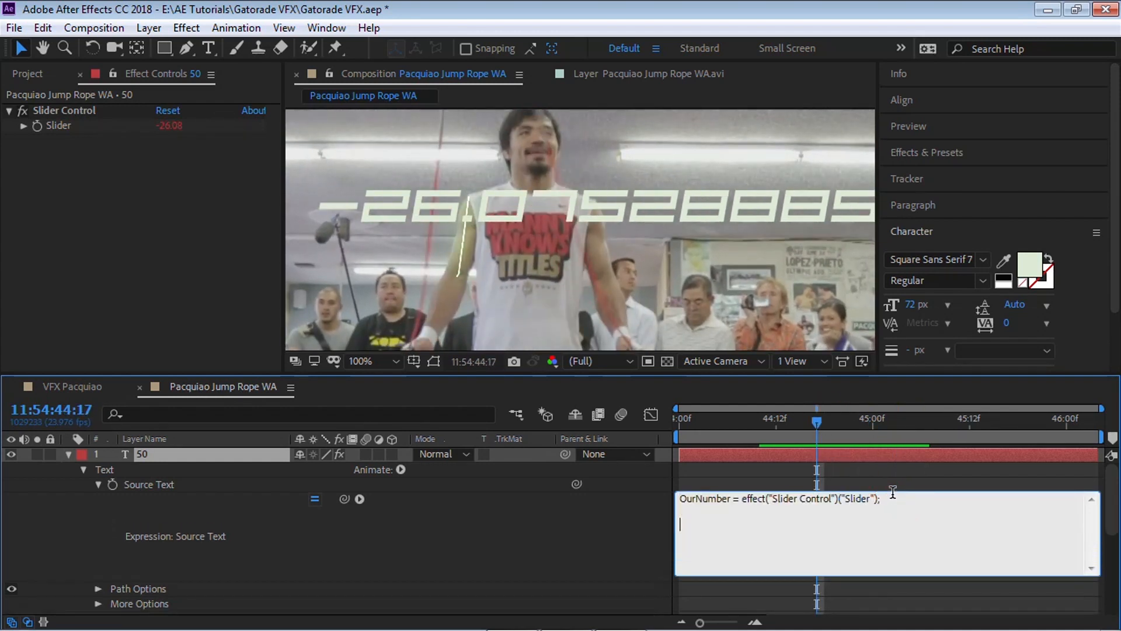
{"action": "left_click", "coordinate": [360, 499]}
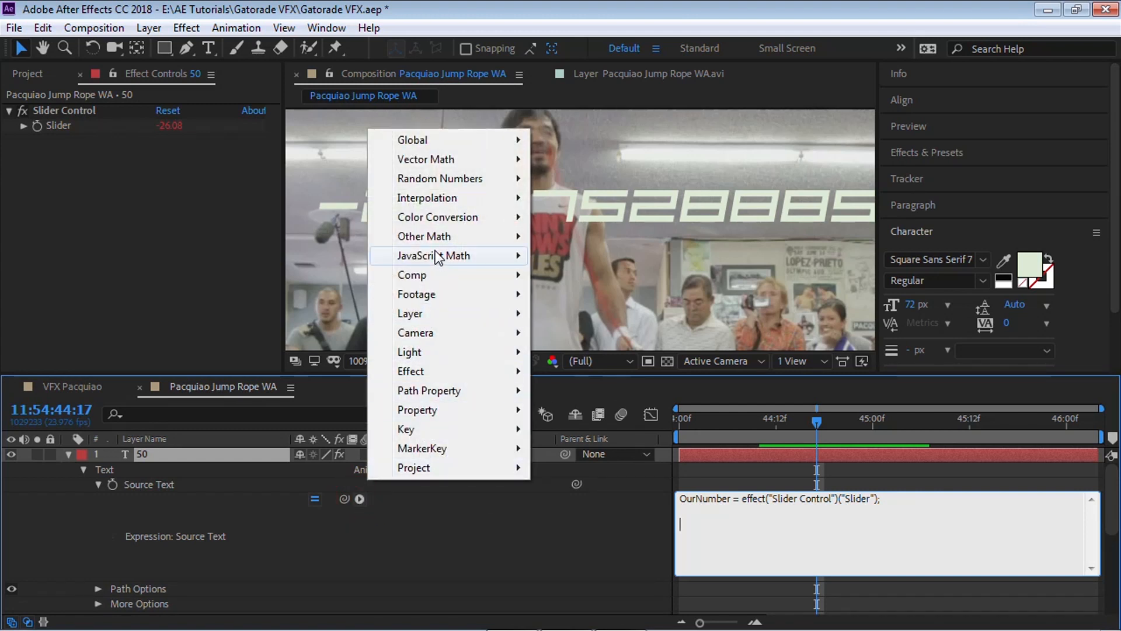
{"action": "mouse_move", "coordinate": [501, 255]}
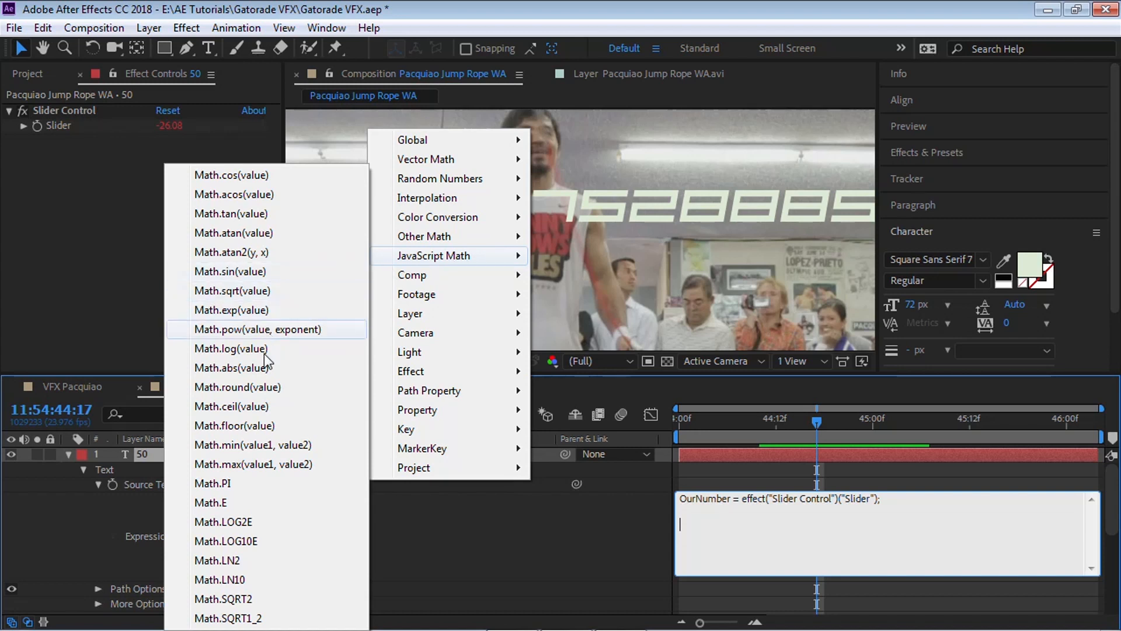
{"action": "left_click", "coordinate": [275, 388]}
{"action": "left_click_drag", "start_coordinate": [702, 525], "coordinate": [723, 526]}
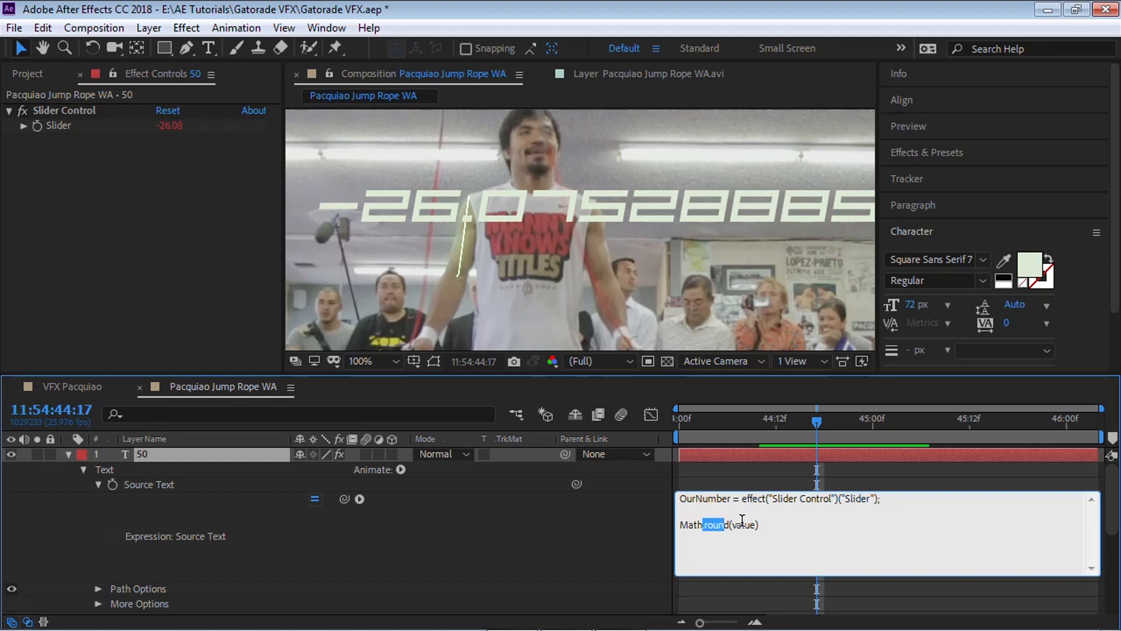
{"action": "left_click_drag", "start_coordinate": [735, 524], "coordinate": [754, 525]}
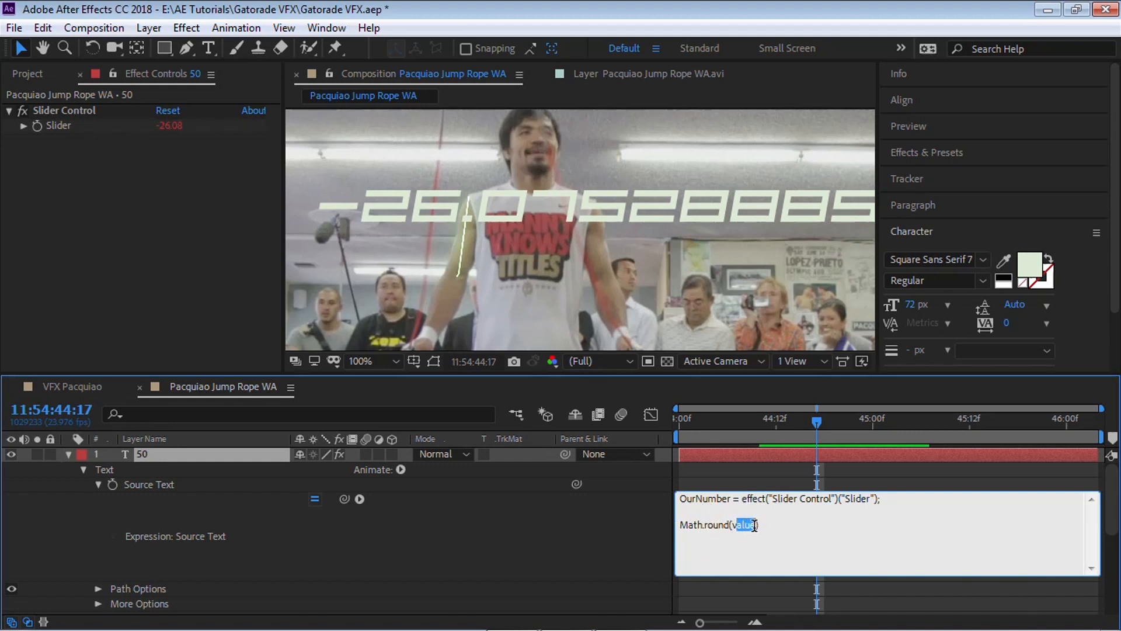
{"action": "left_click_drag", "start_coordinate": [732, 501], "coordinate": [678, 498]}
{"action": "left_click_drag", "start_coordinate": [731, 525], "coordinate": [756, 526]}
{"action": "type", "text": "OurNumber"}
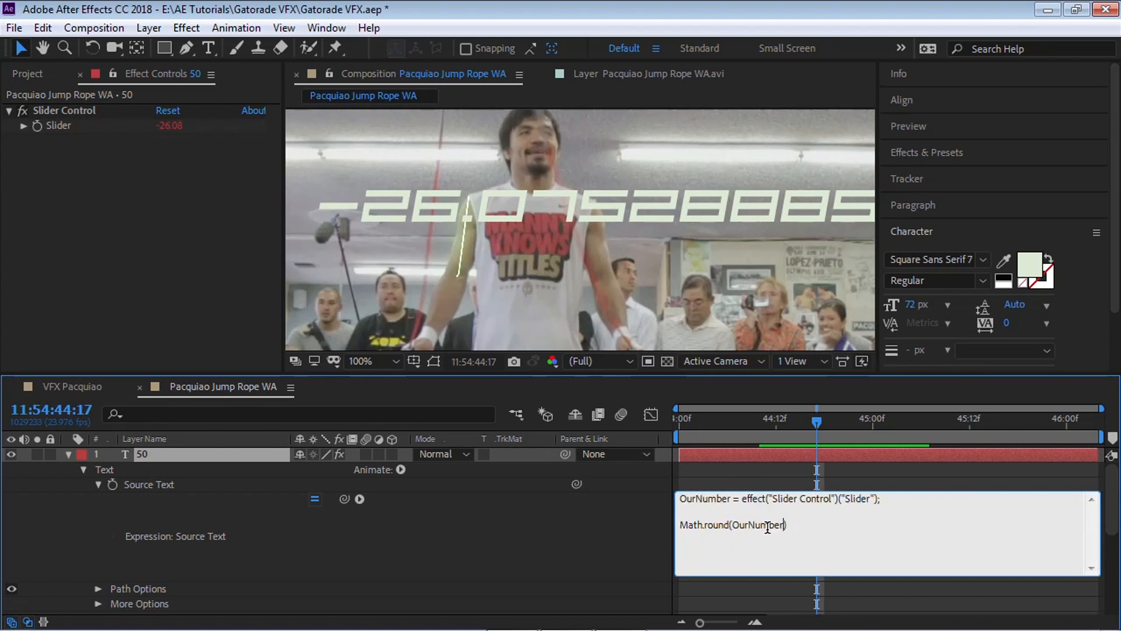
{"action": "left_click", "coordinate": [818, 418]}
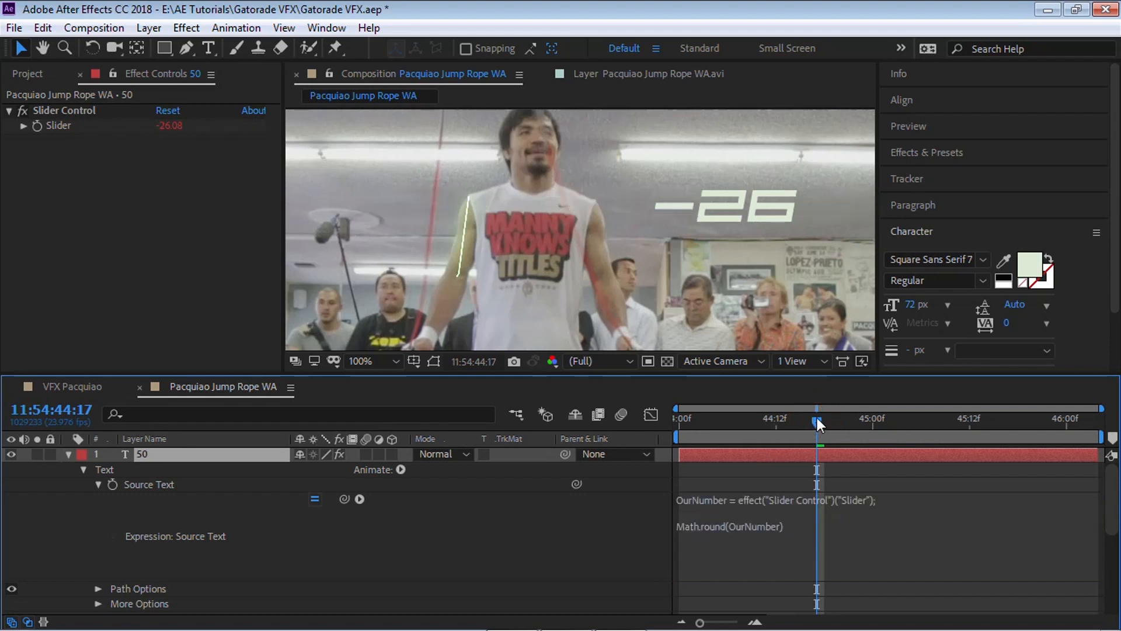
{"action": "key", "text": "space"}
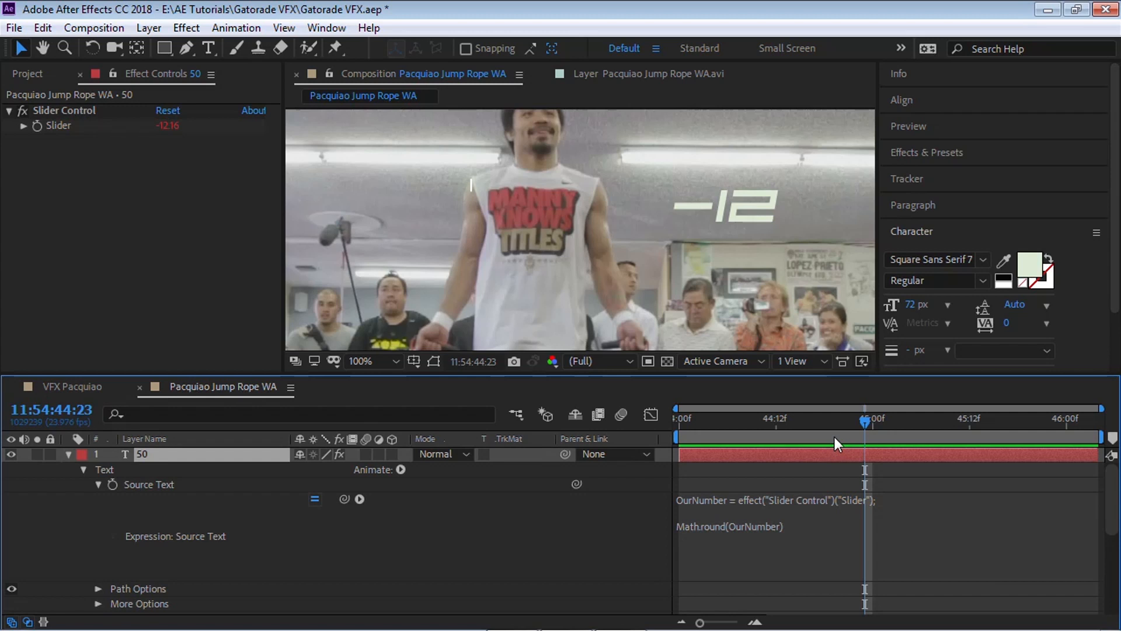
End the Math.round line with a semicolon and insert the JavaScript Math function Math.abs(value) below it.
{"action": "left_click", "coordinate": [804, 521]}
{"action": "left_click", "coordinate": [797, 515]}
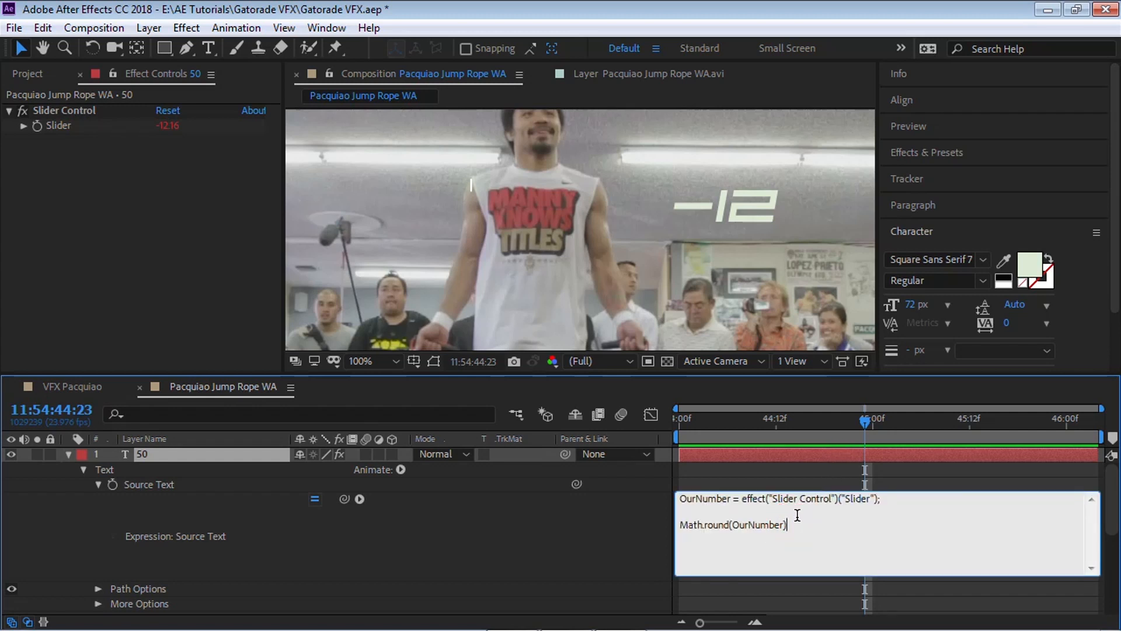
{"action": "key", "text": "Return"}
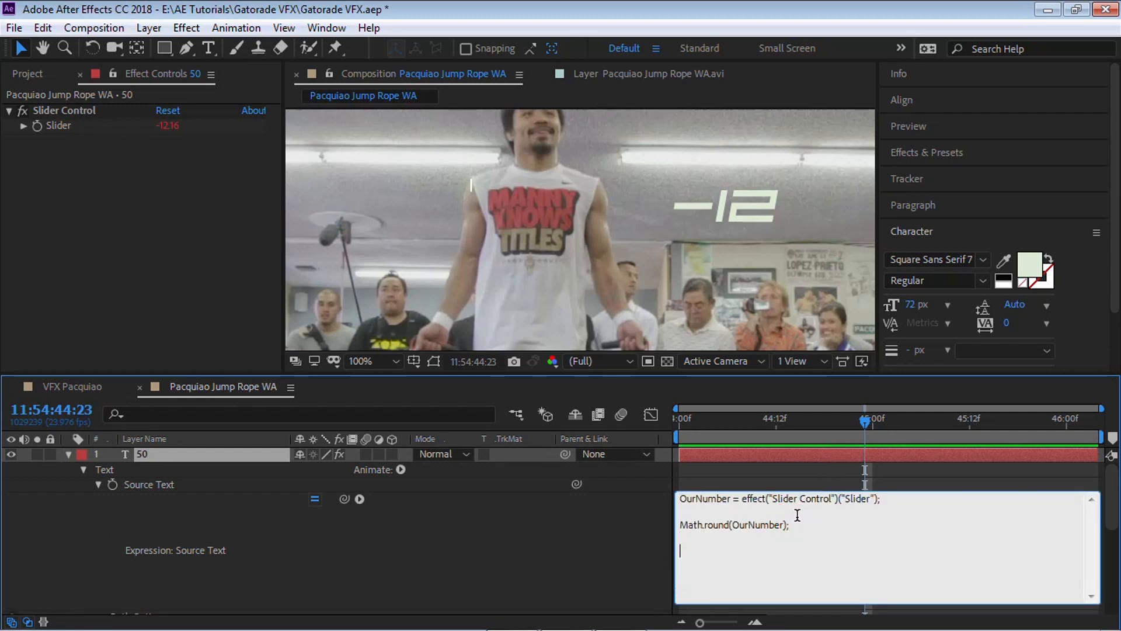
{"action": "left_click", "coordinate": [360, 498]}
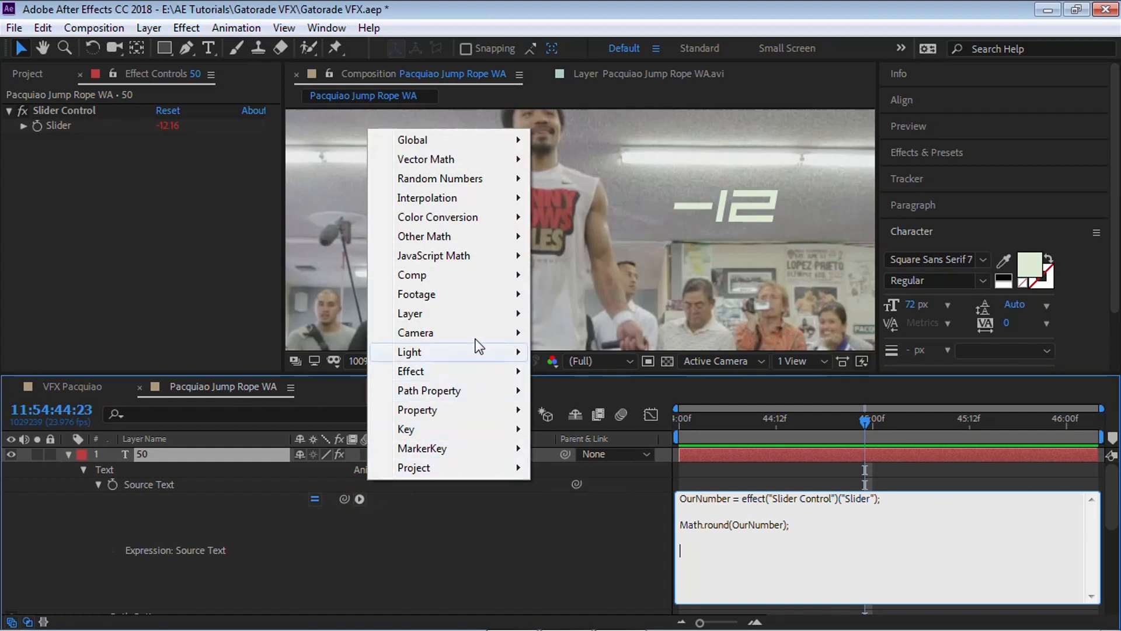
{"action": "mouse_move", "coordinate": [454, 259]}
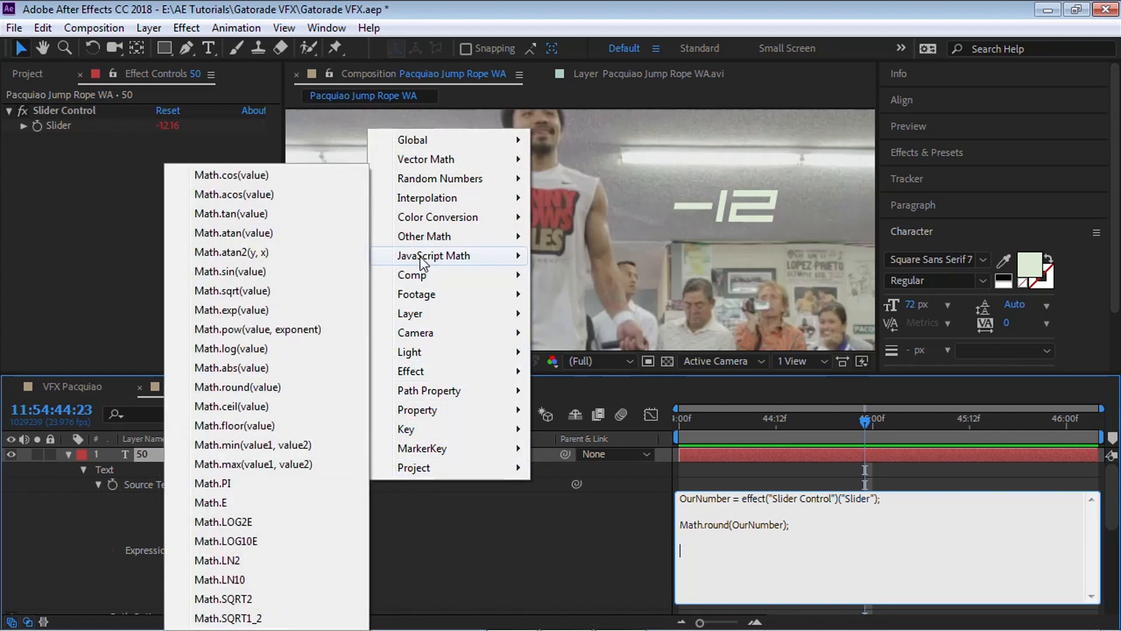
{"action": "left_click", "coordinate": [239, 370]}
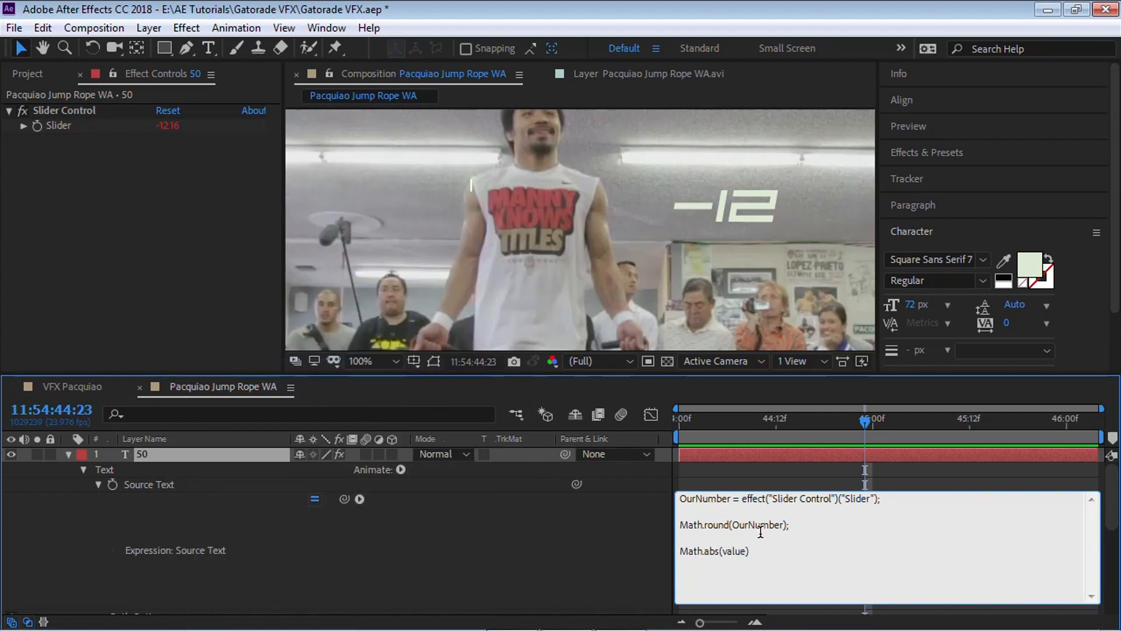
Replace the value placeholder inside Math.abs with a copy of Math.round(OurNumber).
{"action": "left_click_drag", "start_coordinate": [722, 551], "coordinate": [748, 551]}
{"action": "left_click", "coordinate": [790, 524]}
{"action": "left_click_drag", "start_coordinate": [791, 524], "coordinate": [672, 525]}
{"action": "key", "text": "ctrl+c"}
{"action": "left_click_drag", "start_coordinate": [723, 551], "coordinate": [745, 551]}
{"action": "key", "text": "ctrl+v"}
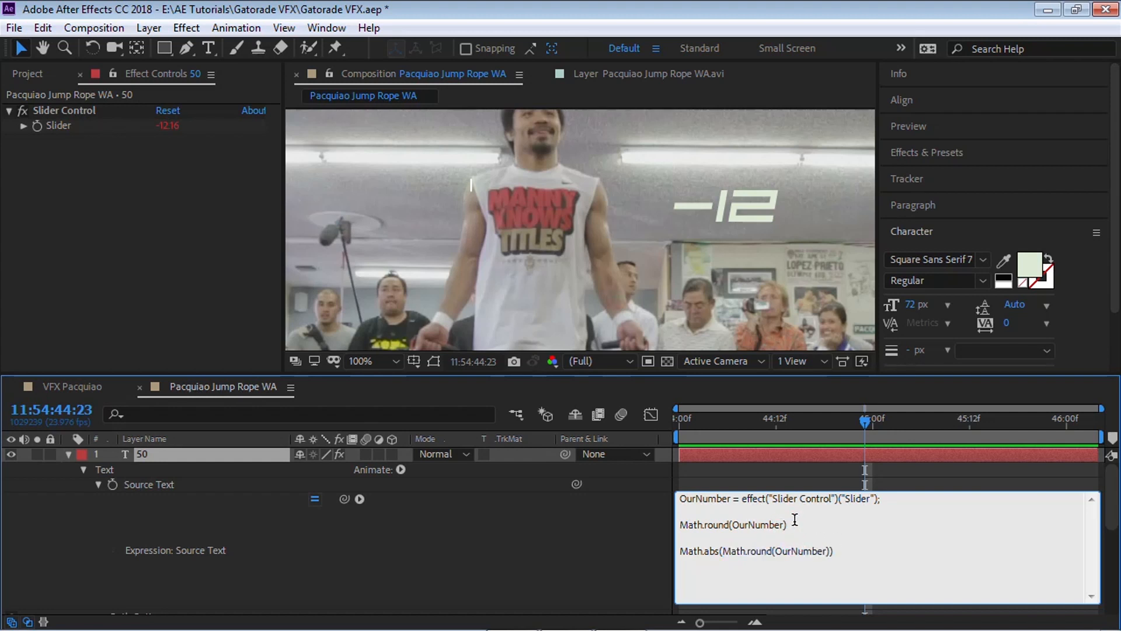
Delete the standalone Math.round(OurNumber) line and its extra blank line, and apply the expression.
{"action": "left_click_drag", "start_coordinate": [805, 524], "coordinate": [659, 514]}
{"action": "key", "text": "Delete"}
{"action": "key", "text": "Delete"}
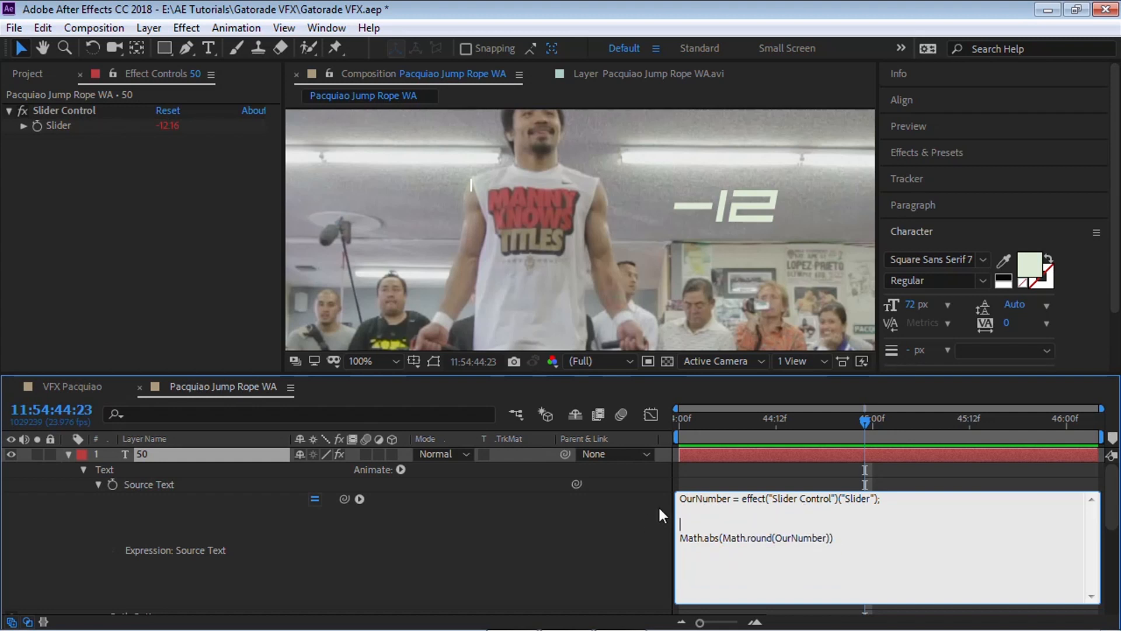
{"action": "key", "text": "Delete"}
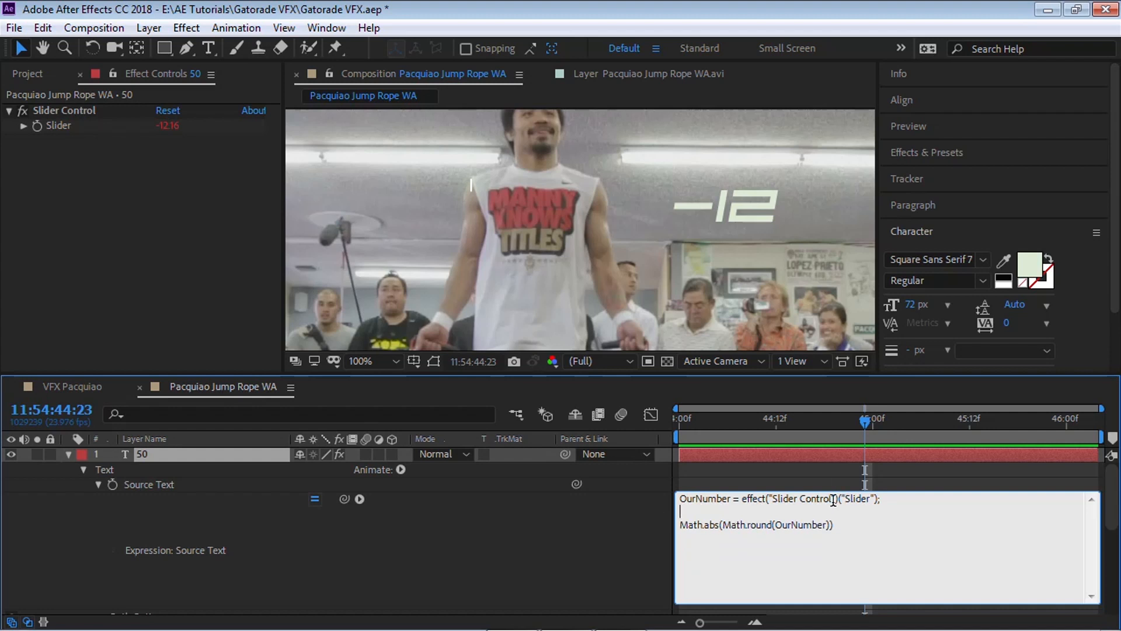
{"action": "left_click", "coordinate": [866, 419]}
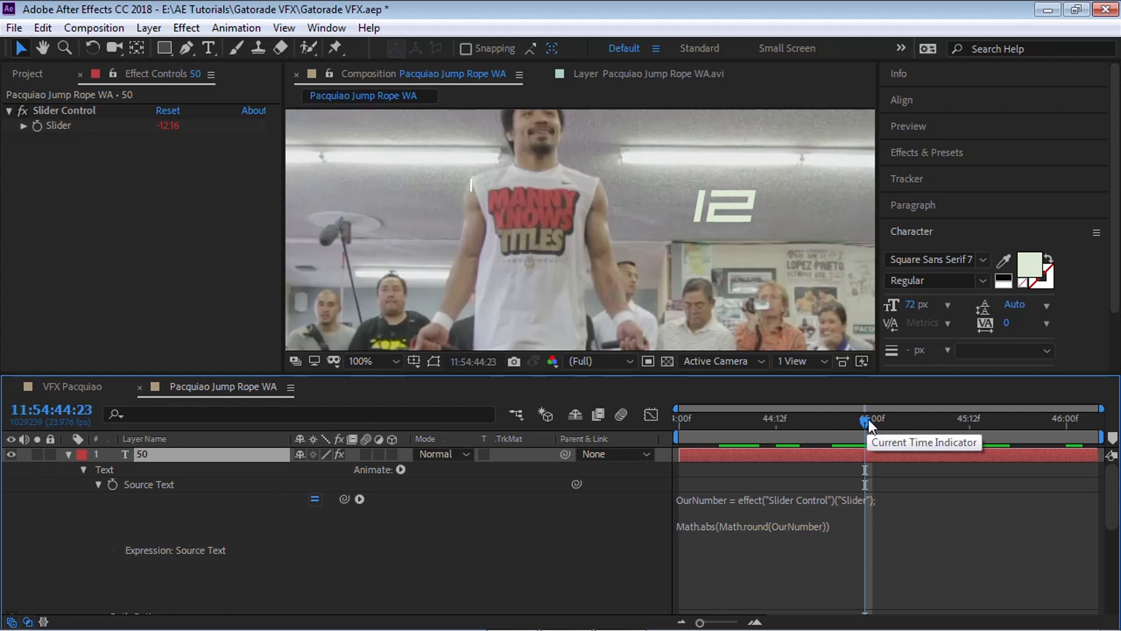
Append + "%" to the Math.abs(Math.round(OurNumber)) line and apply the Source Text expression.
{"action": "left_click", "coordinate": [832, 523]}
{"action": "left_click", "coordinate": [850, 519]}
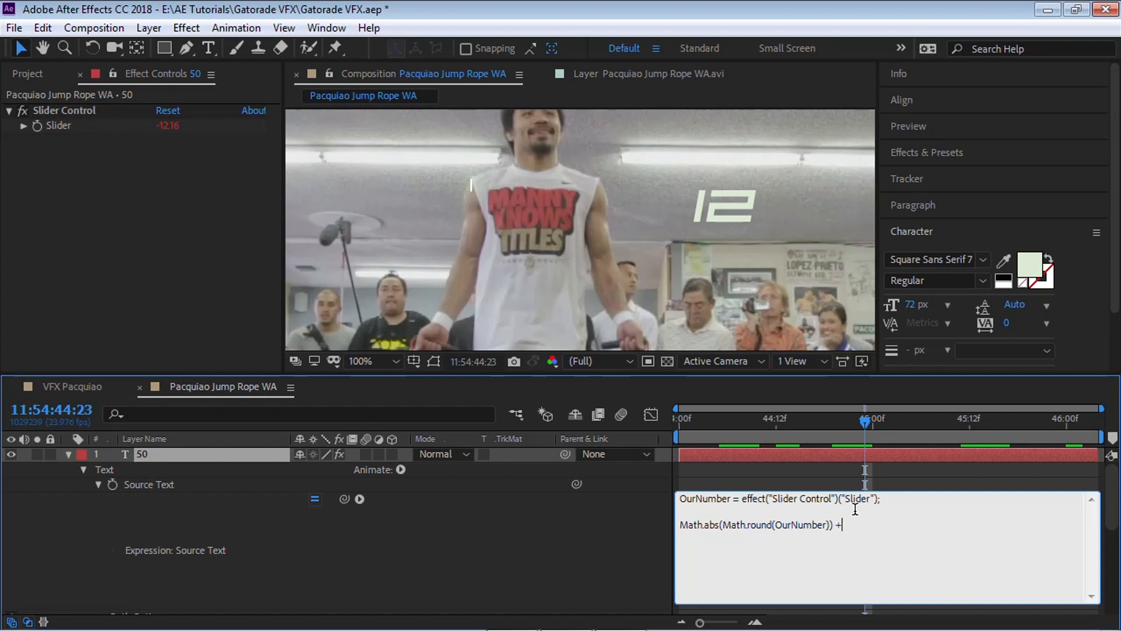
{"action": "type", "text": "+"}
{"action": "left_click", "coordinate": [865, 418]}
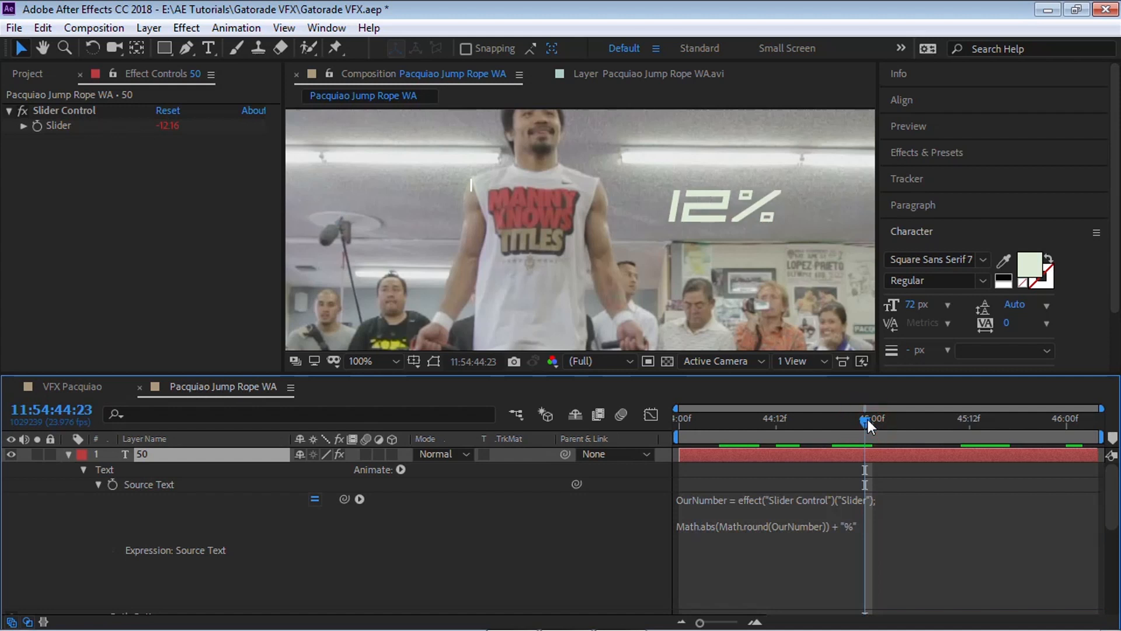
Preview the animated percentage text from the start of the composition in a maximized Composition view.
{"action": "left_click_drag", "start_coordinate": [855, 417], "coordinate": [643, 394]}
{"action": "key", "text": "grave"}
{"action": "key", "text": "space"}
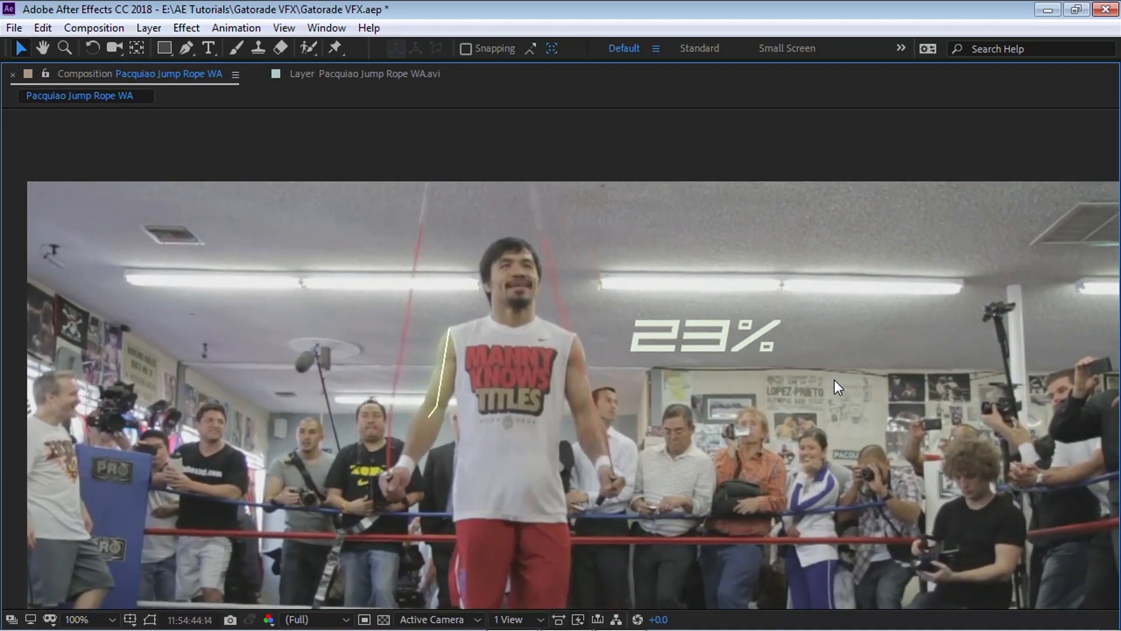
{"action": "key", "text": "space"}
{"action": "key", "text": "grave"}
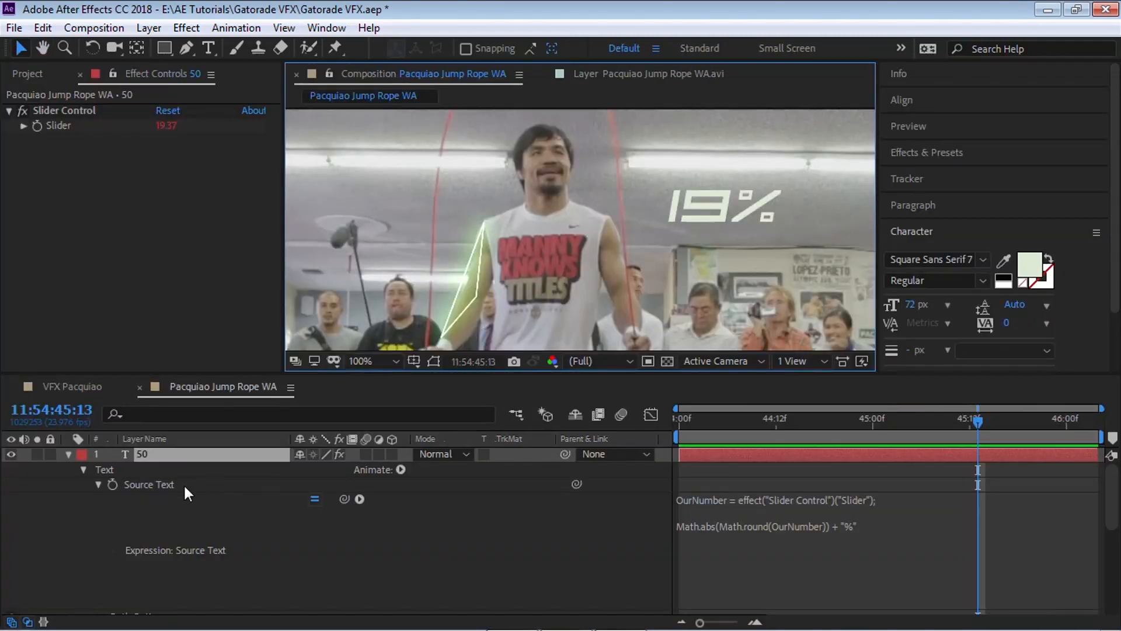
Collapse the "50" layer, show the layer controls and move the percentage text onto the Right Shoulder null.
{"action": "left_click", "coordinate": [69, 454]}
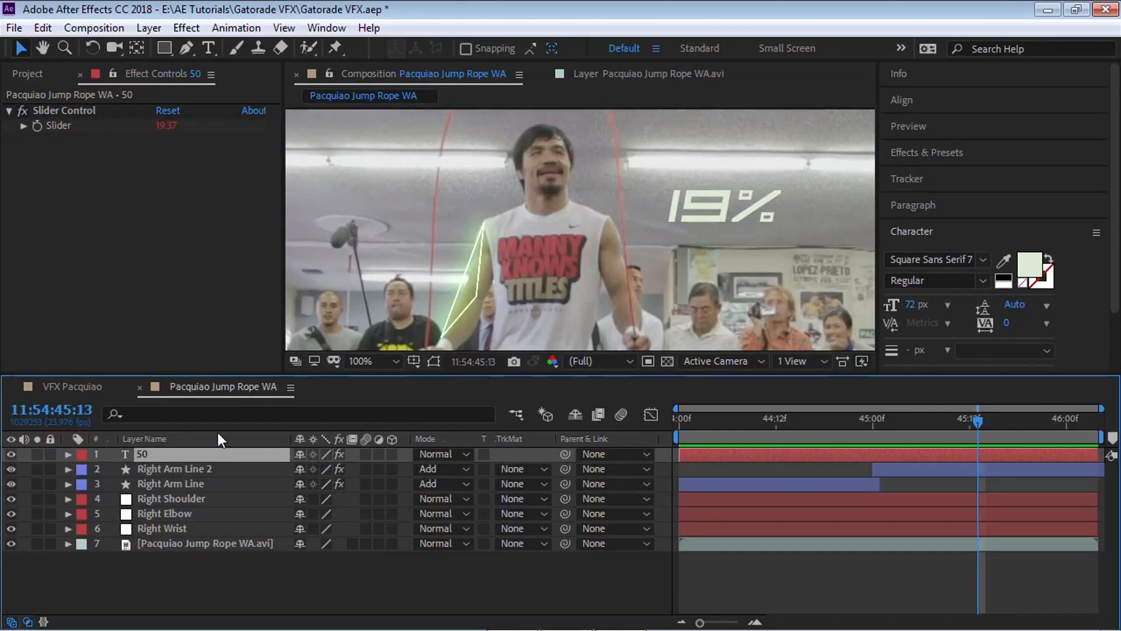
{"action": "key", "text": "ctrl+shift+h"}
{"action": "left_click_drag", "start_coordinate": [751, 214], "coordinate": [509, 207]}
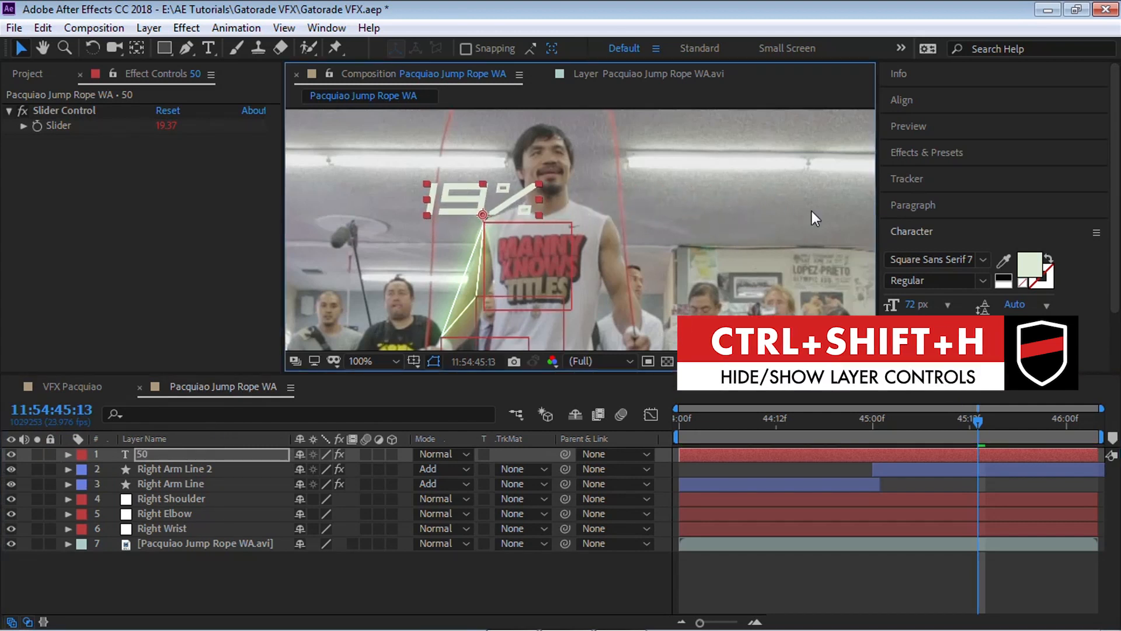
Set the percentage text's font size to 14 px and reselect the "50" layer.
{"action": "left_click", "coordinate": [946, 304]}
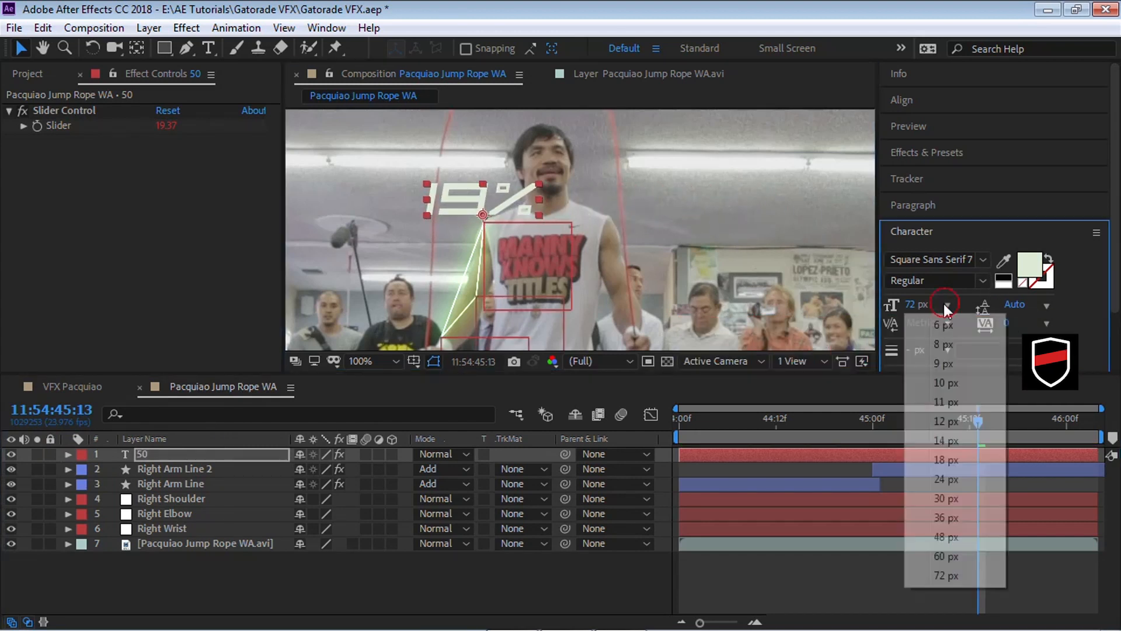
{"action": "left_click", "coordinate": [946, 440]}
{"action": "left_click", "coordinate": [591, 200]}
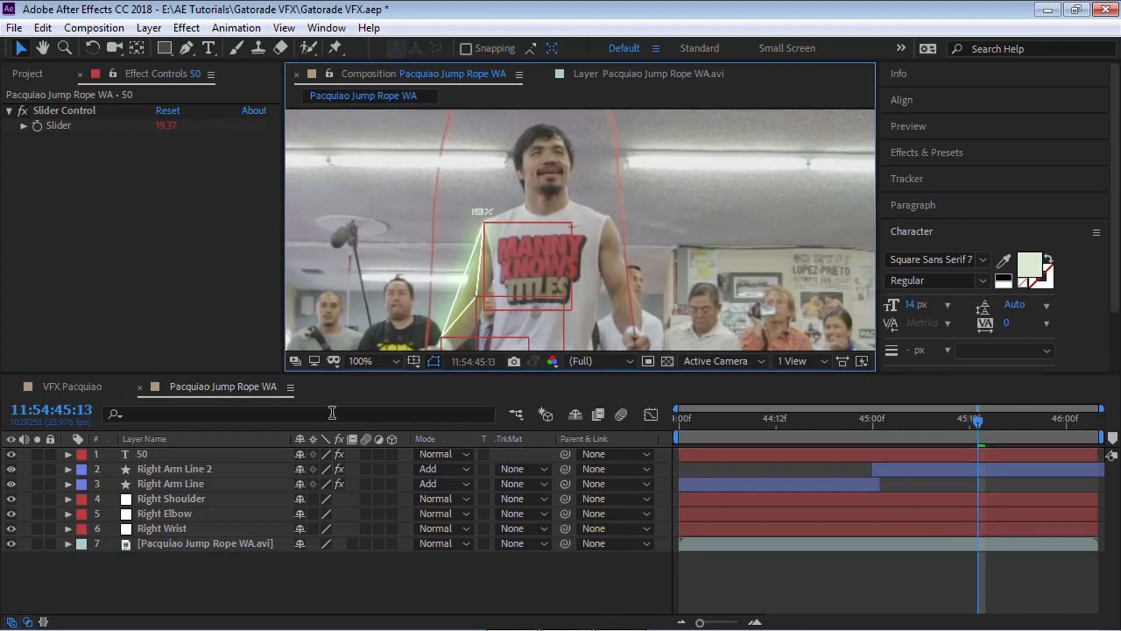
{"action": "left_click", "coordinate": [169, 454]}
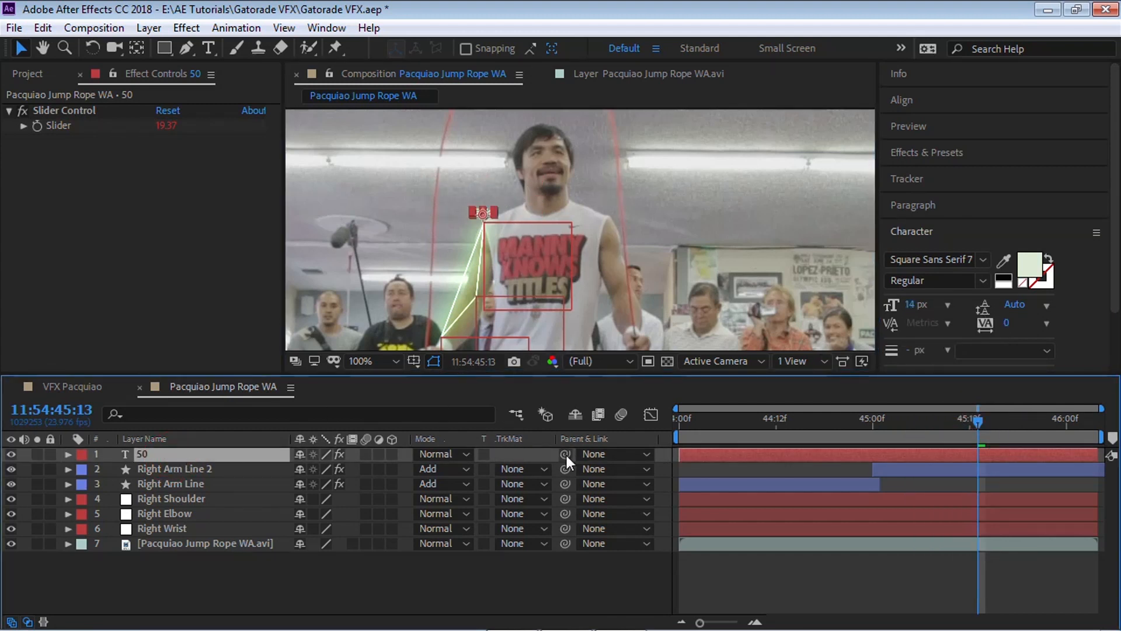
Parent the "50" text to Right Shoulder and duplicate it onto the elbow, parenting the copy to Right Elbow.
{"action": "left_click_drag", "start_coordinate": [565, 453], "coordinate": [228, 496]}
{"action": "key", "text": "ctrl+d"}
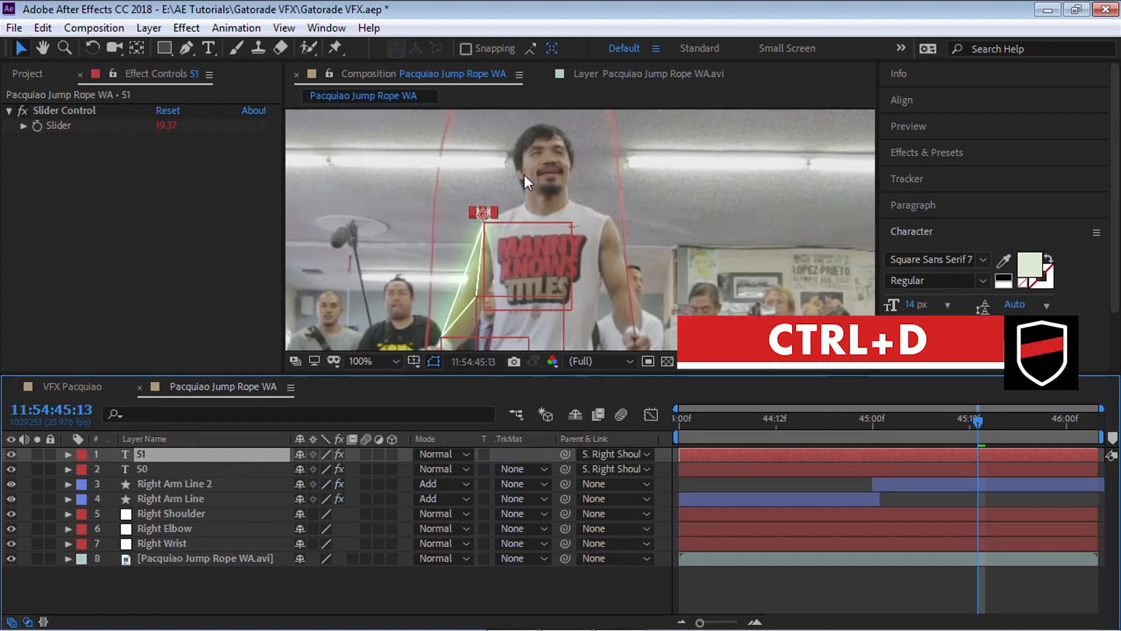
{"action": "scroll", "coordinate": [524, 174], "scroll_direction": "up", "scroll_amount": 1}
{"action": "left_click_drag", "start_coordinate": [530, 246], "coordinate": [666, 164]}
{"action": "left_click_drag", "start_coordinate": [526, 124], "coordinate": [546, 277]}
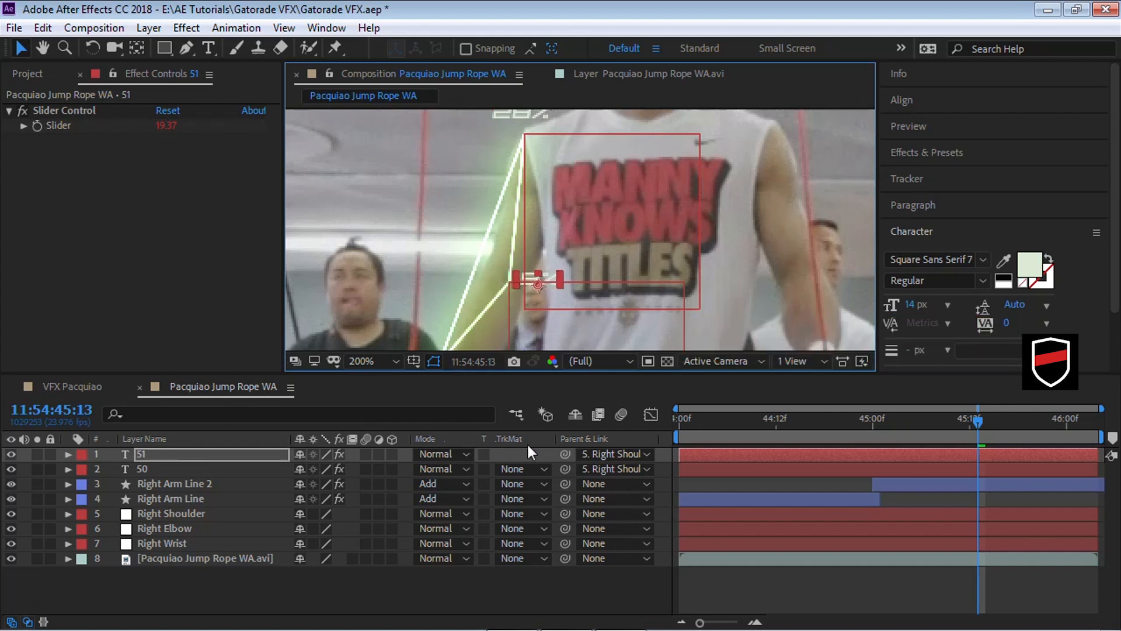
{"action": "left_click_drag", "start_coordinate": [565, 454], "coordinate": [225, 528]}
Duplicate the elbow text, place the copy at the wrist and parent it to Right Wrist.
{"action": "left_click_drag", "start_coordinate": [613, 262], "coordinate": [447, 274]}
{"action": "key", "text": "ctrl+d"}
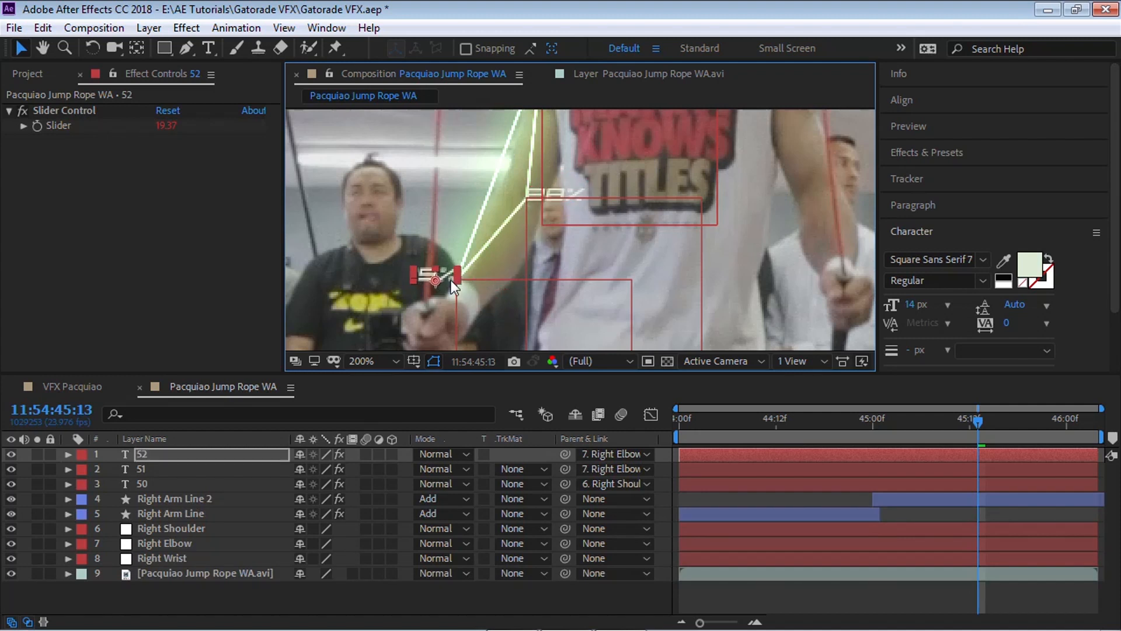
{"action": "left_click_drag", "start_coordinate": [565, 454], "coordinate": [212, 557]}
Preview the three tracked percentage texts from the start of the composition in a maximized view.
{"action": "left_click", "coordinate": [700, 419]}
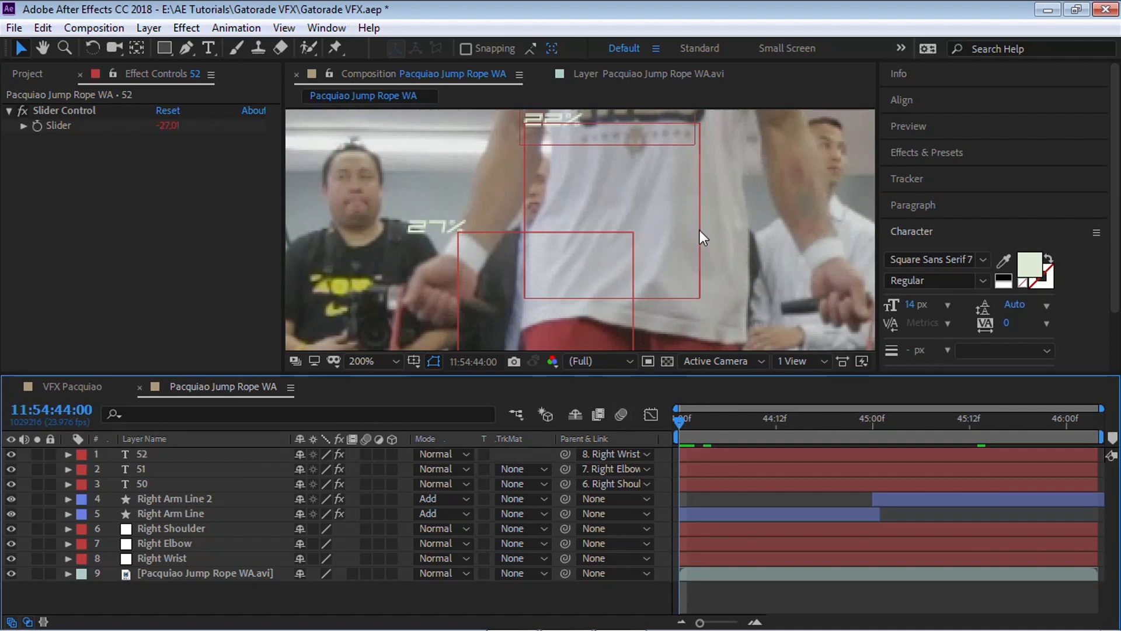
{"action": "double_click", "coordinate": [699, 234]}
{"action": "key", "text": "grave"}
{"action": "left_click_drag", "start_coordinate": [698, 310], "coordinate": [618, 423]}
{"action": "key", "text": "space"}
{"action": "scroll", "coordinate": [782, 299], "scroll_direction": "down", "scroll_amount": 1}
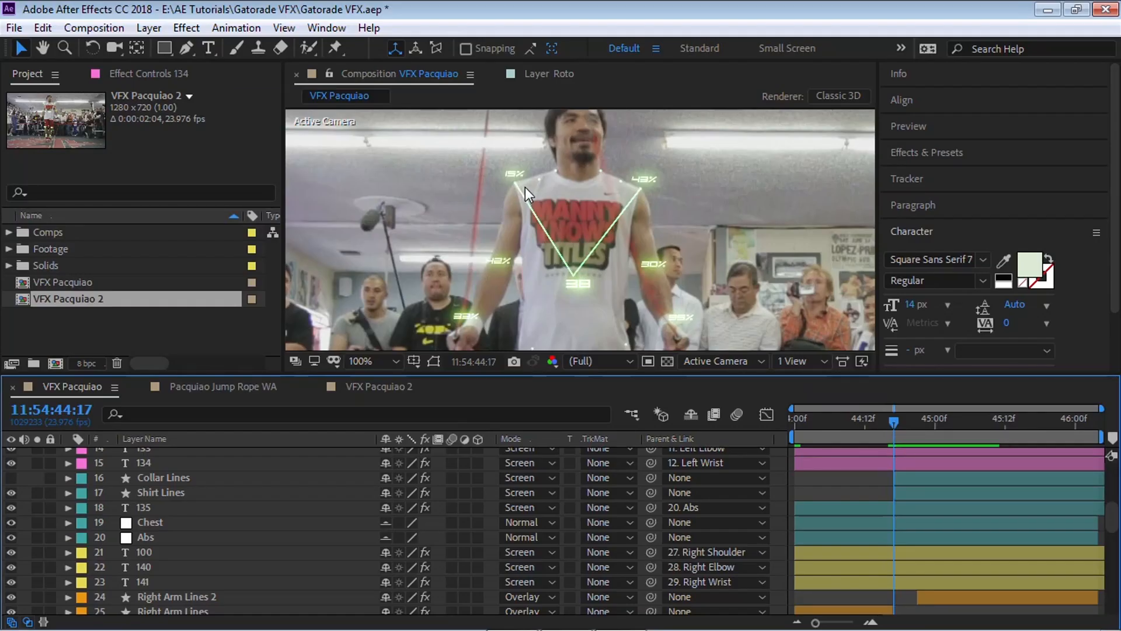
Scrub the finished VFX Pacquiao animation and examine the Shirt Lines layer on its own in VFX Pacquiao 2.
{"action": "left_click_drag", "start_coordinate": [900, 422], "coordinate": [987, 421]}
{"action": "left_click", "coordinate": [386, 386]}
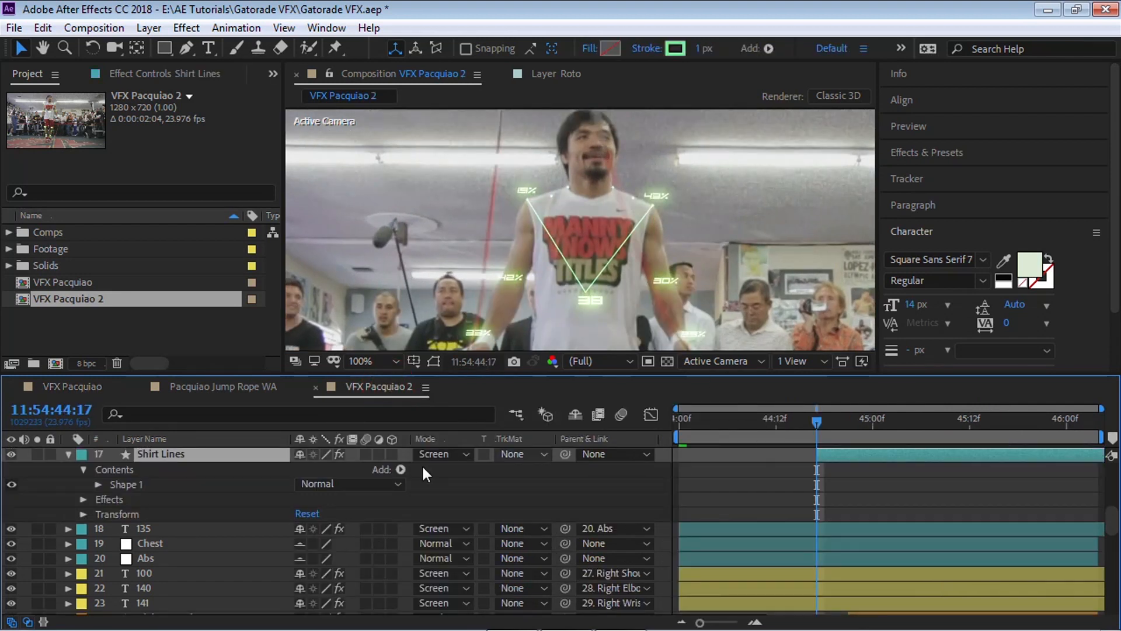
{"action": "left_click", "coordinate": [168, 454]}
{"action": "left_click", "coordinate": [69, 454]}
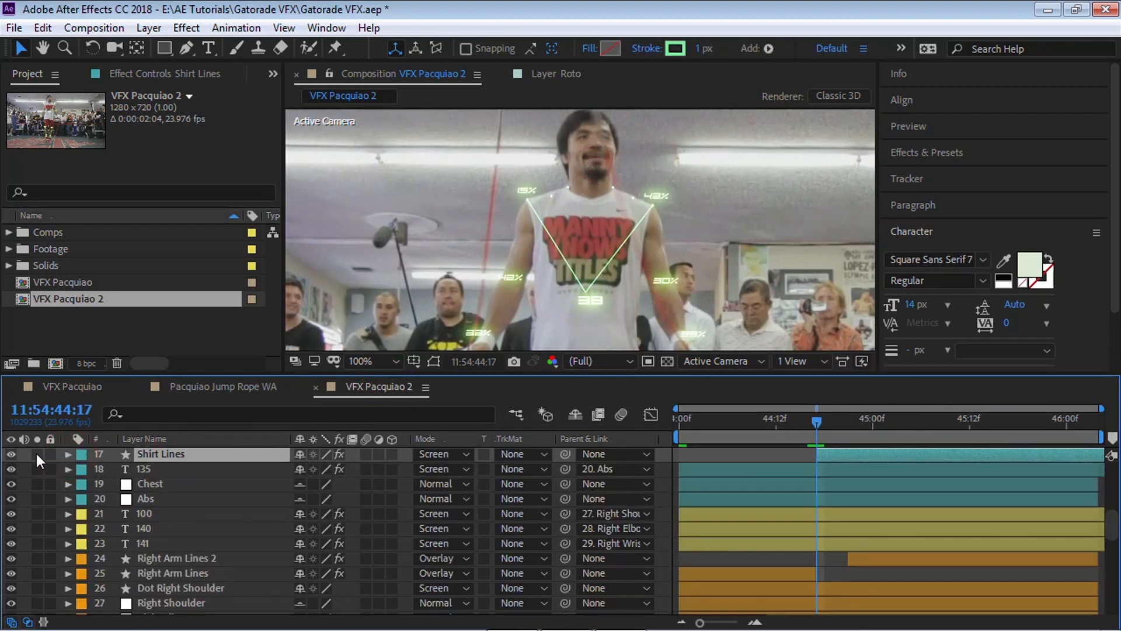
{"action": "left_click", "coordinate": [36, 454]}
{"action": "left_click", "coordinate": [36, 454]}
Add a Repeater to the contents of the Shirt Lines layer.
{"action": "left_click", "coordinate": [69, 454]}
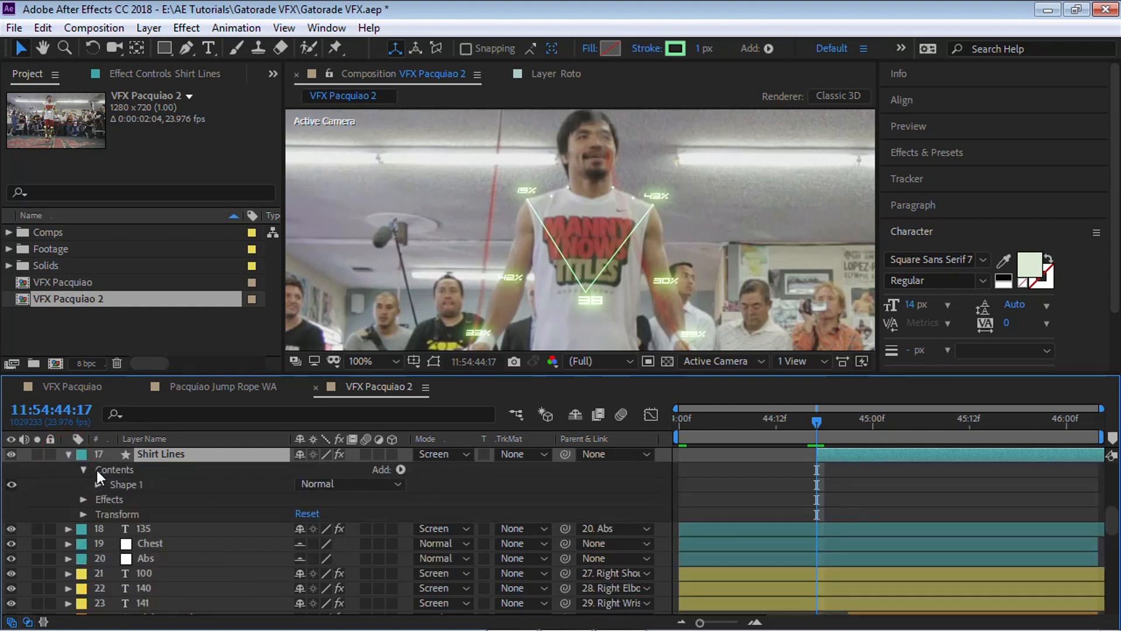
{"action": "left_click", "coordinate": [111, 471]}
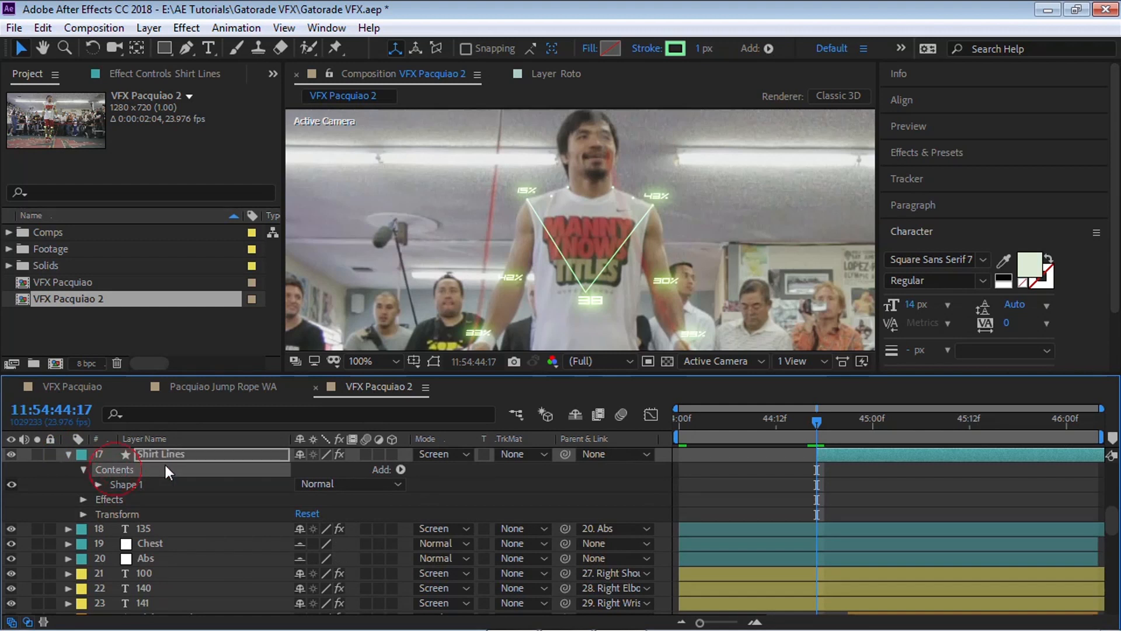
{"action": "left_click", "coordinate": [401, 469]}
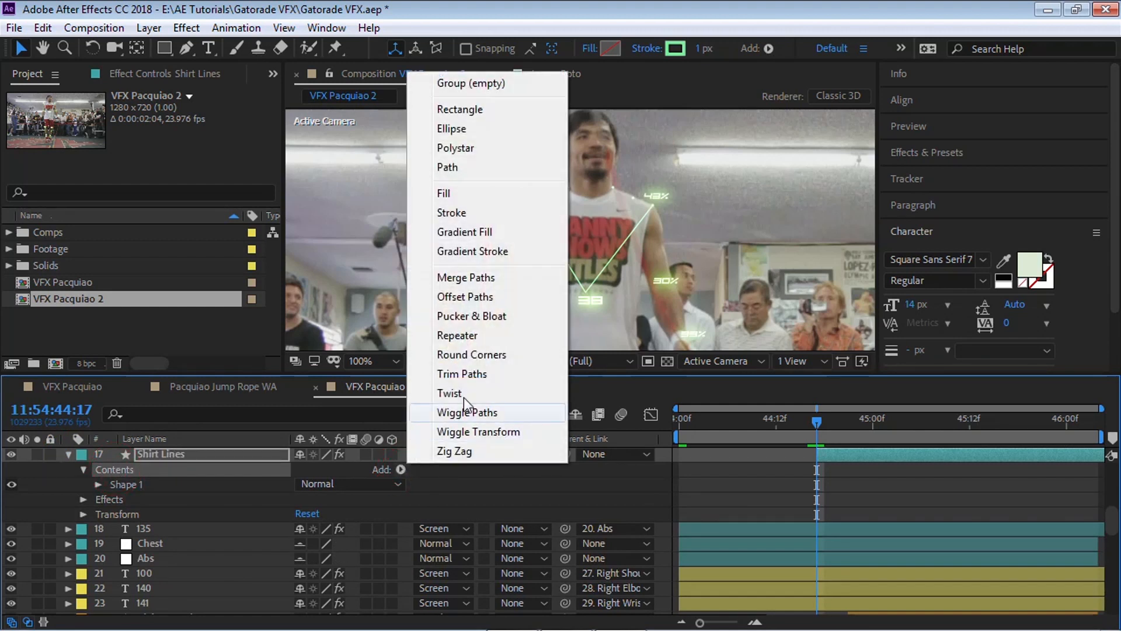
{"action": "left_click", "coordinate": [471, 336]}
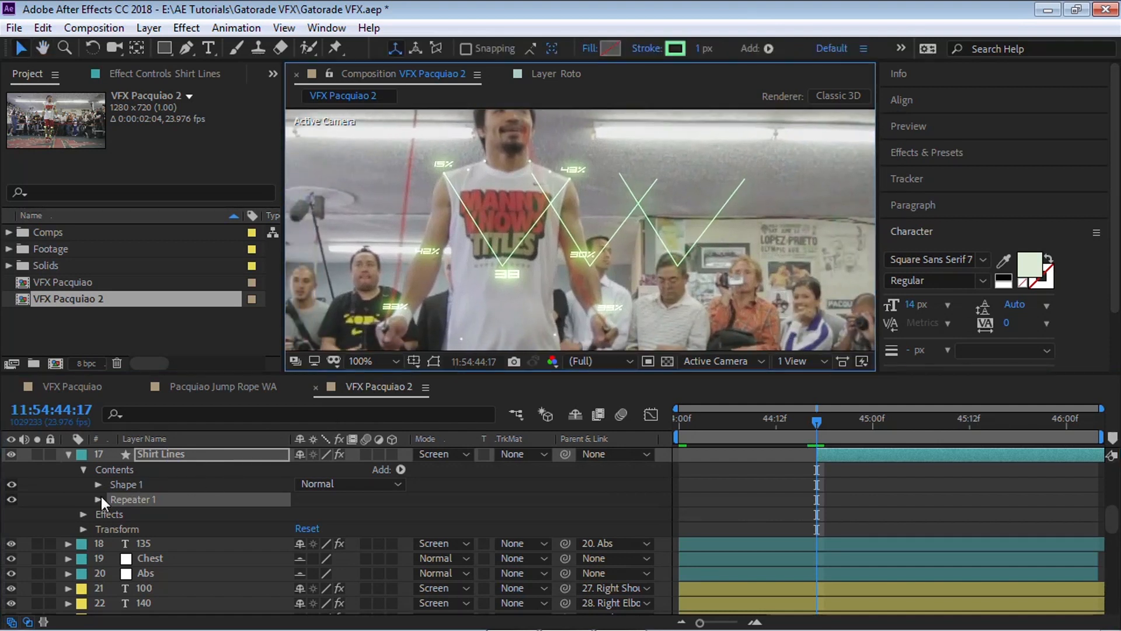
Expand the Repeater's transform properties and set its Position to 0, 0.
{"action": "left_click", "coordinate": [98, 499]}
{"action": "left_click", "coordinate": [297, 515]}
{"action": "left_click", "coordinate": [189, 517]}
{"action": "left_click", "coordinate": [159, 560]}
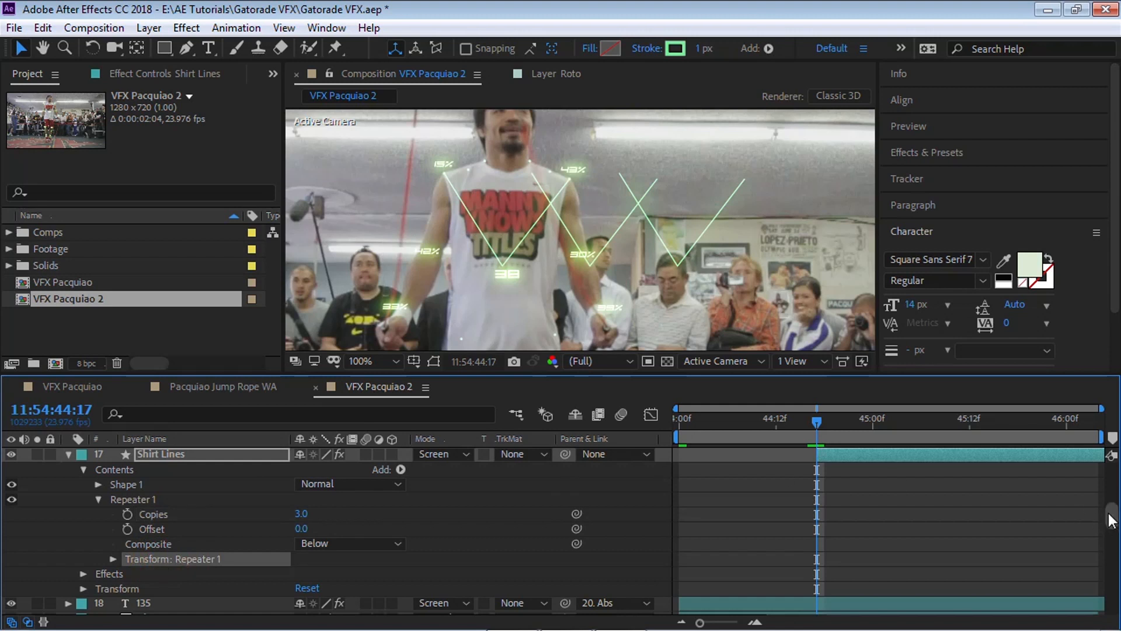
{"action": "left_click_drag", "start_coordinate": [1113, 513], "coordinate": [1112, 520]}
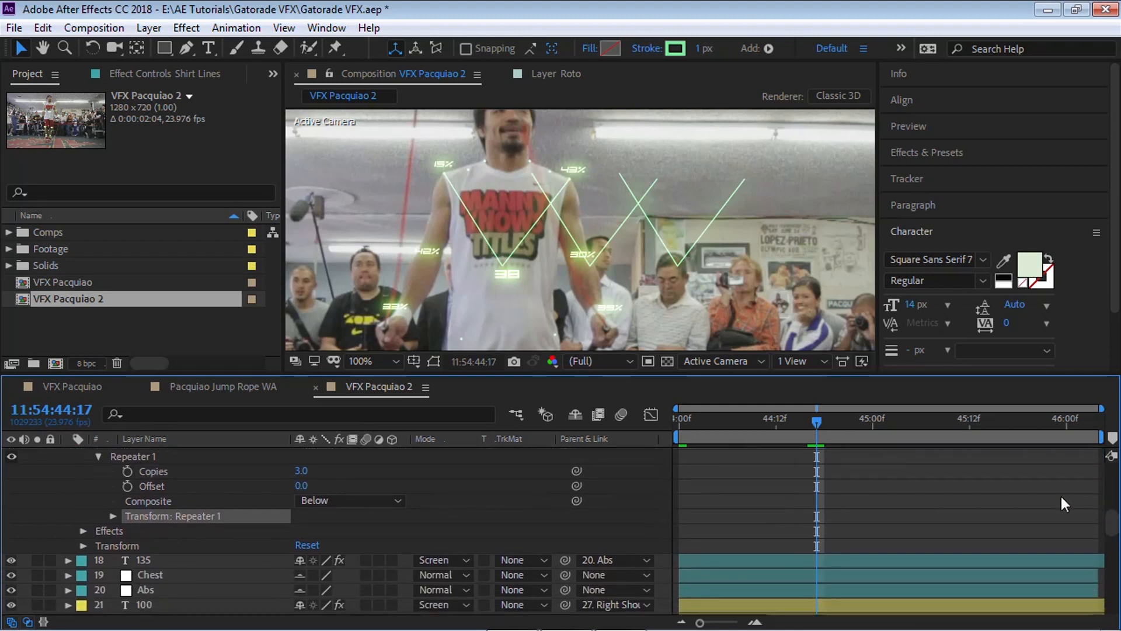
{"action": "left_click", "coordinate": [131, 516]}
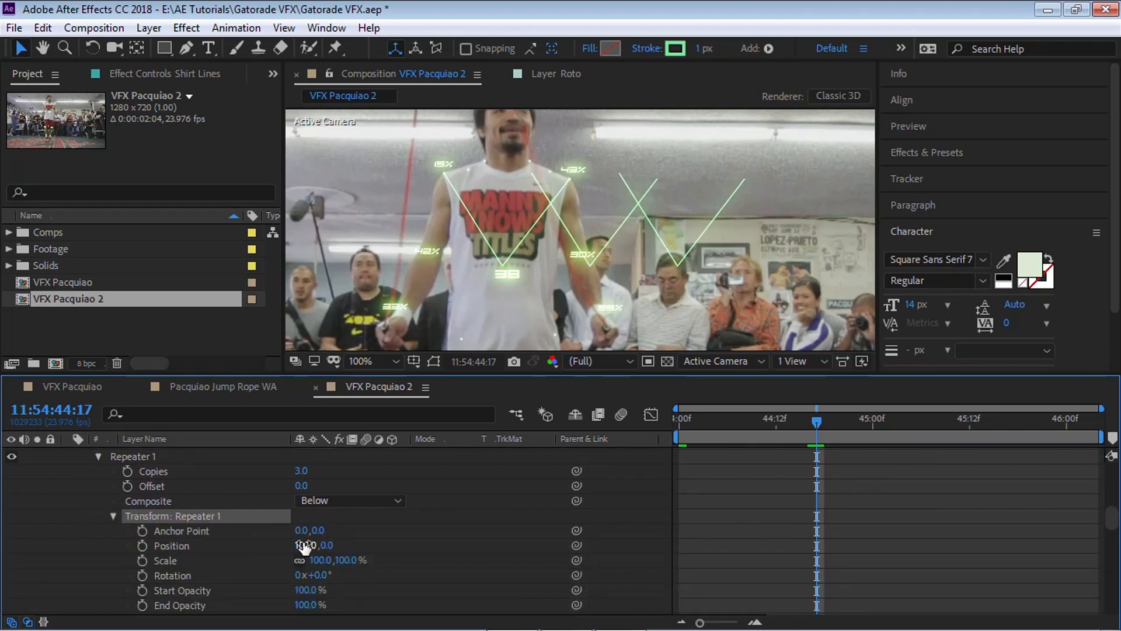
{"action": "left_click", "coordinate": [184, 548]}
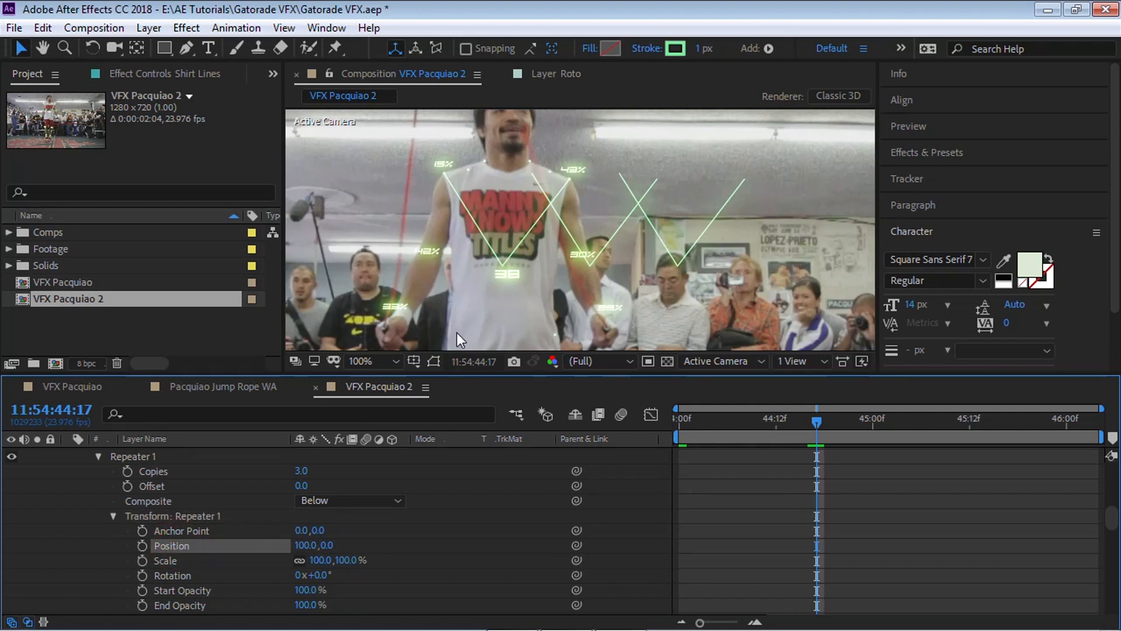
{"action": "left_click_drag", "start_coordinate": [309, 544], "coordinate": [219, 535]}
{"action": "left_click", "coordinate": [309, 544]}
{"action": "type", "text": "0"}
{"action": "key", "text": "Return"}
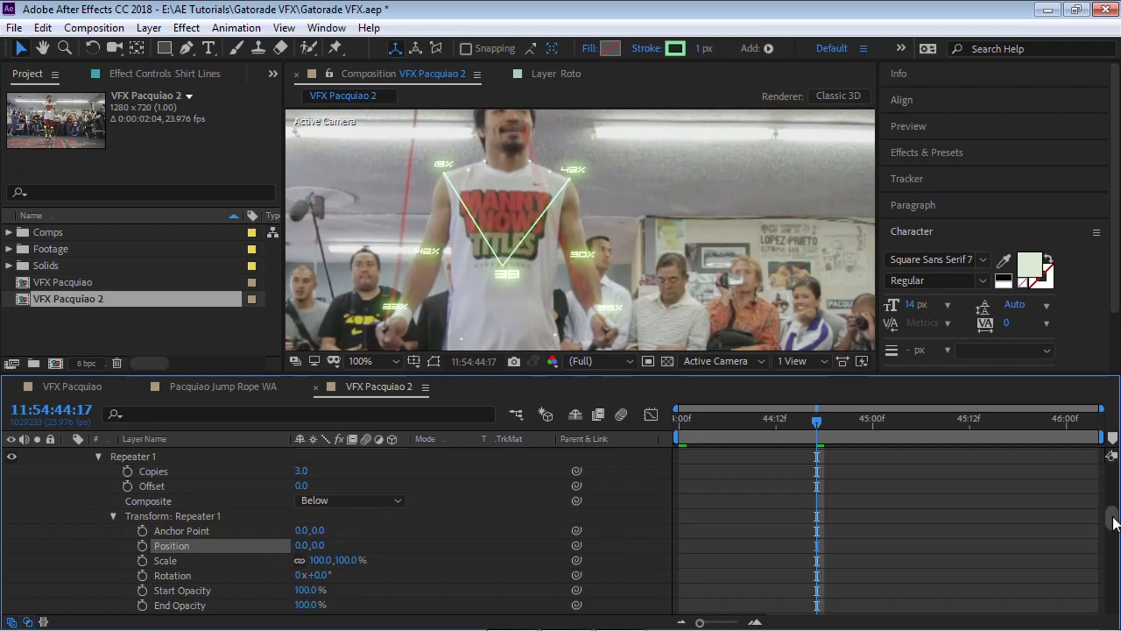
Set the Repeater's Copies to 7 and start keyframing Copies and Position at 11:54:44:17.
{"action": "scroll", "coordinate": [1112, 517], "scroll_direction": "up", "scroll_amount": 3}
{"action": "scroll", "coordinate": [1078, 505], "scroll_direction": "down", "scroll_amount": 1}
{"action": "left_click", "coordinate": [304, 506]}
{"action": "key", "text": "Return"}
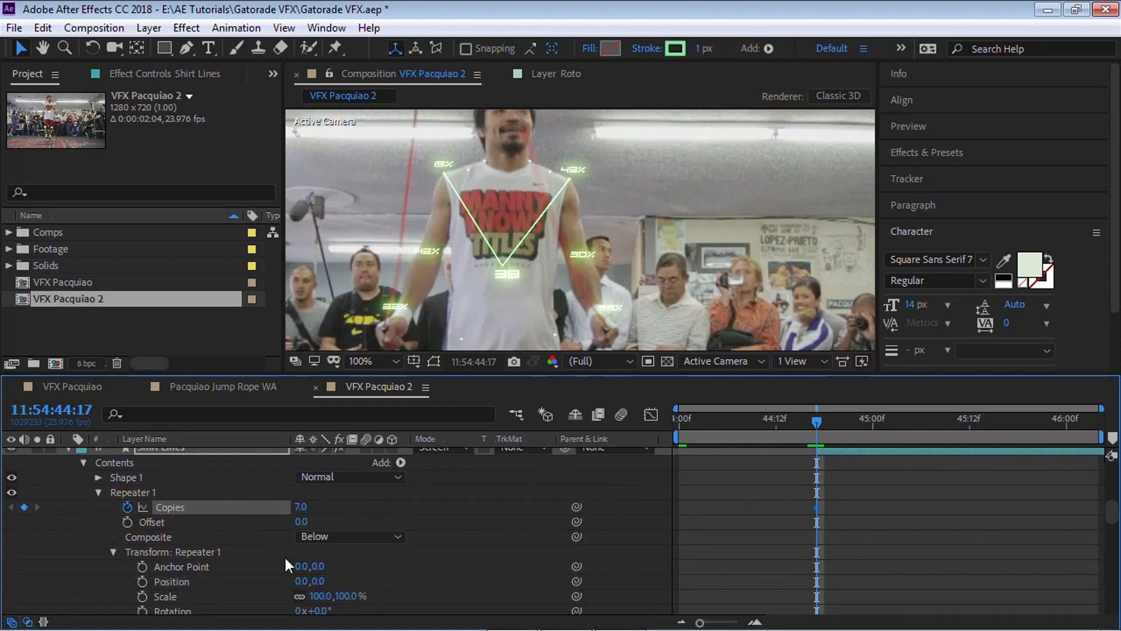
{"action": "left_click", "coordinate": [142, 581]}
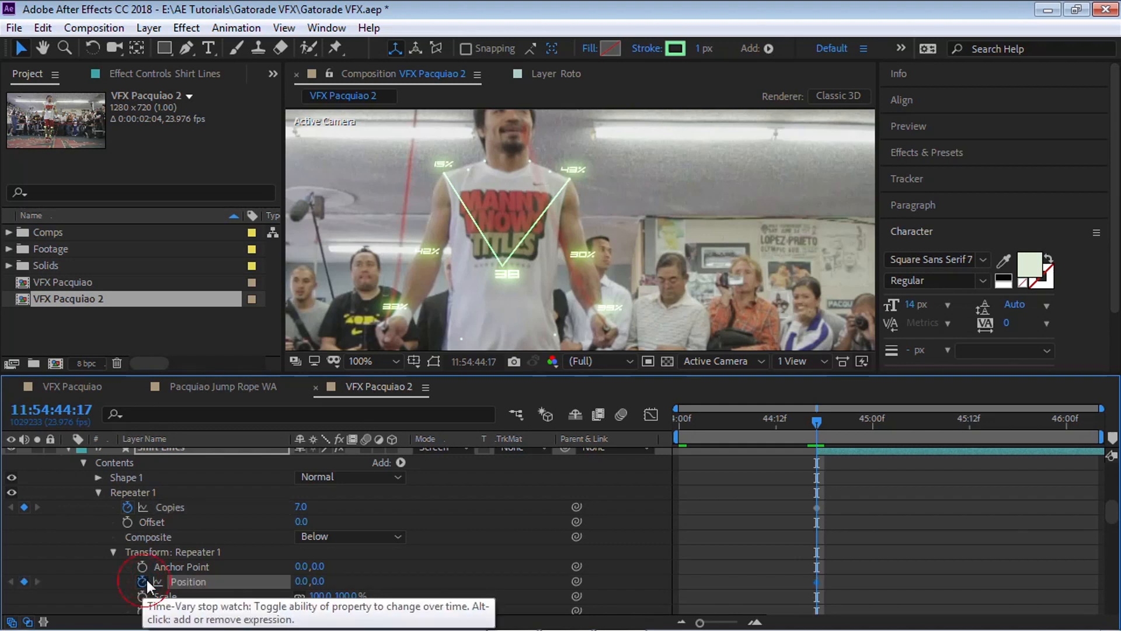
At 11:54:45:12, set the Repeater's Copies to 0 and its Position to 0, 113, and review the motion.
{"action": "left_click_drag", "start_coordinate": [818, 426], "coordinate": [970, 421]}
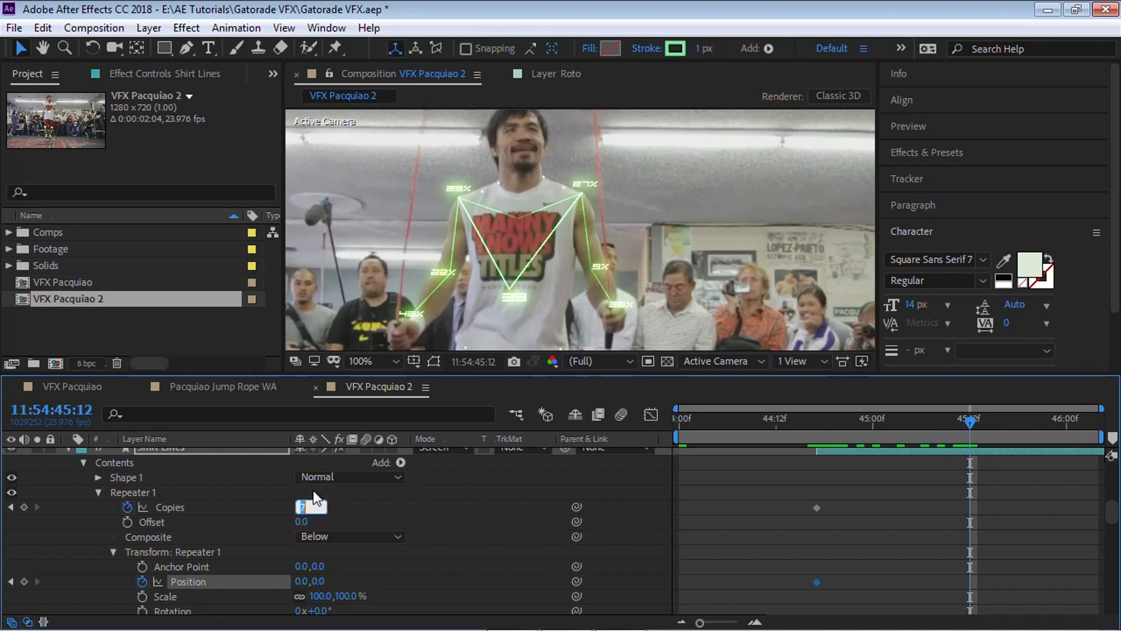
{"action": "type", "text": "0"}
{"action": "key", "text": "Return"}
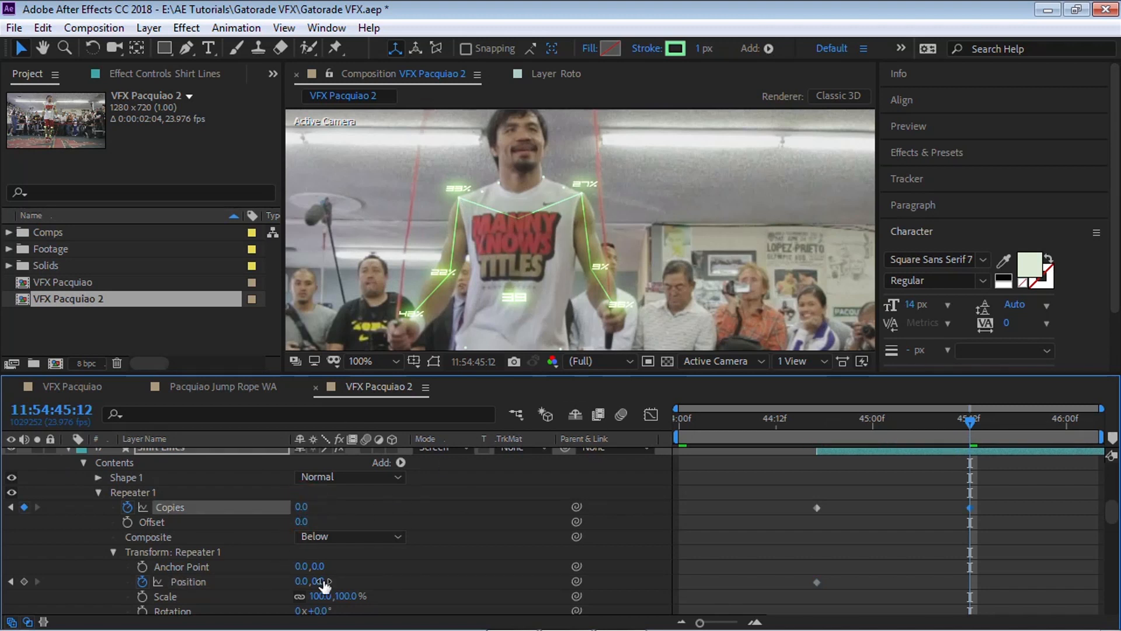
{"action": "left_click_drag", "start_coordinate": [320, 581], "coordinate": [420, 578]}
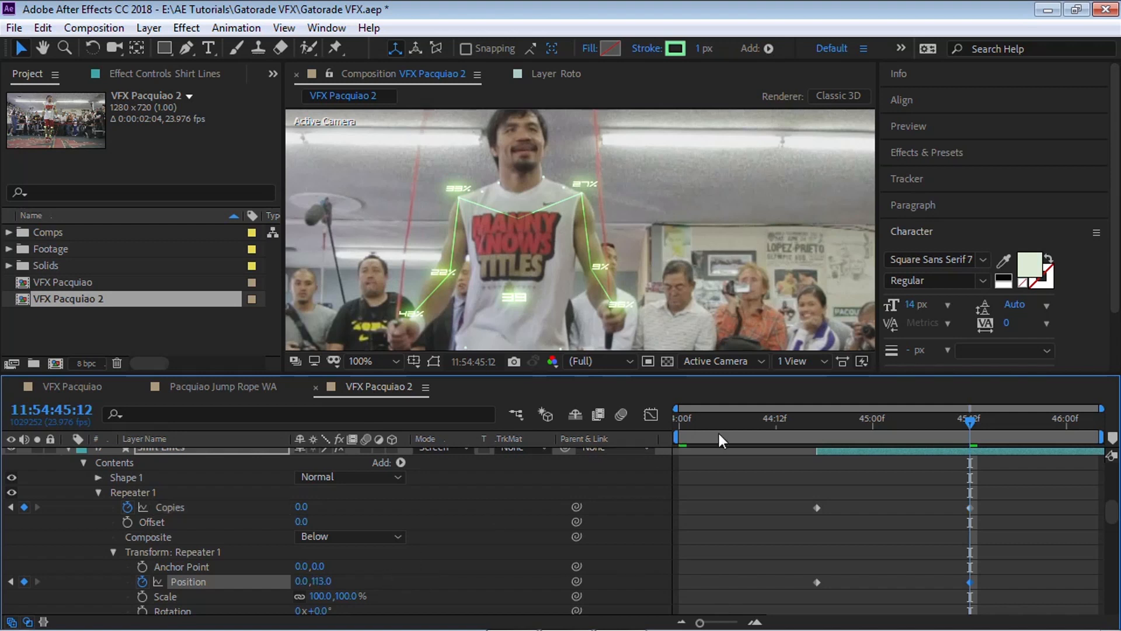
{"action": "left_click_drag", "start_coordinate": [813, 422], "coordinate": [969, 423]}
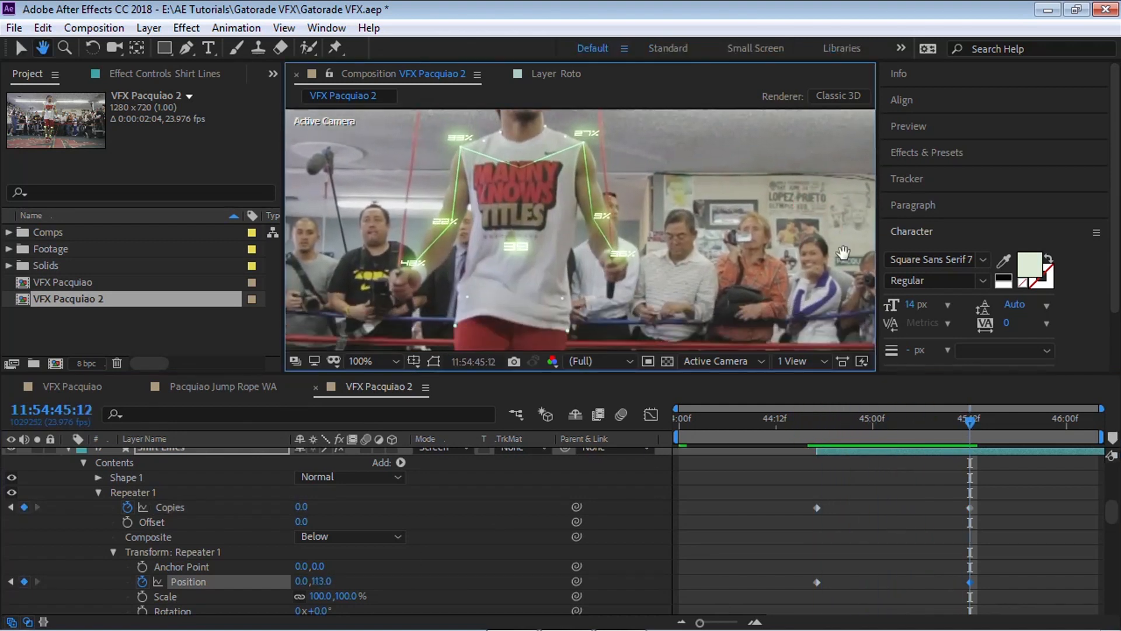
Try a Repeater Y position of 25 at 11:54:45:12, shifting the last Copies keyframe out and back, and preview it.
{"action": "left_click_drag", "start_coordinate": [969, 507], "coordinate": [1051, 507]}
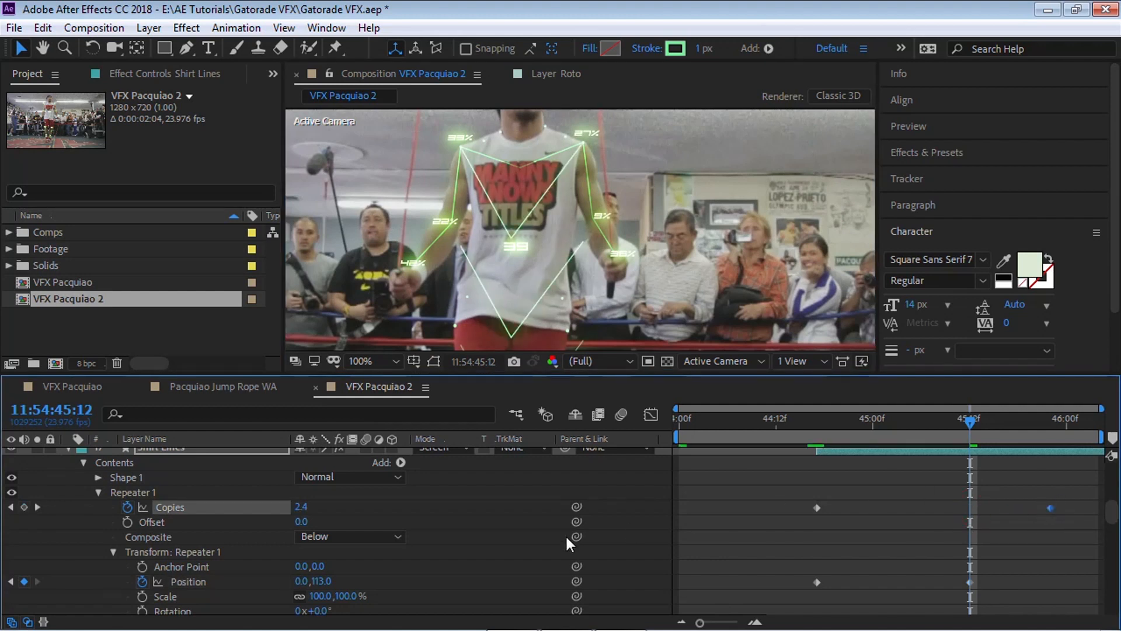
{"action": "left_click_drag", "start_coordinate": [326, 584], "coordinate": [258, 577]}
{"action": "left_click", "coordinate": [321, 581]}
{"action": "type", "text": "25"}
{"action": "key", "text": "Return"}
{"action": "left_click_drag", "start_coordinate": [1051, 508], "coordinate": [971, 508]}
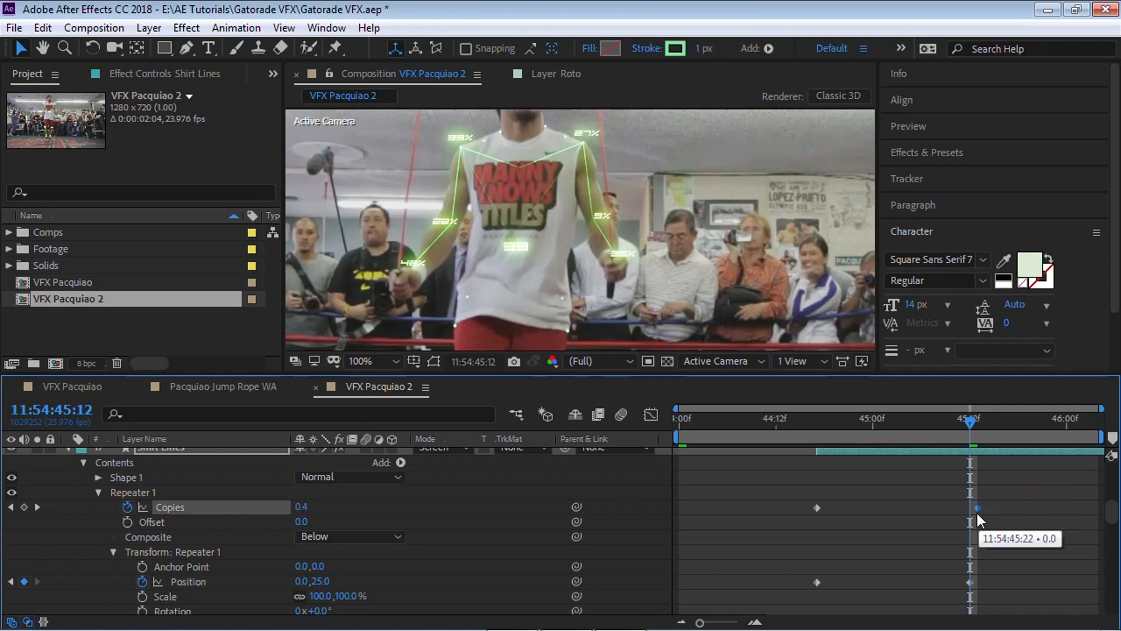
{"action": "left_click", "coordinate": [818, 435]}
{"action": "key", "text": "space"}
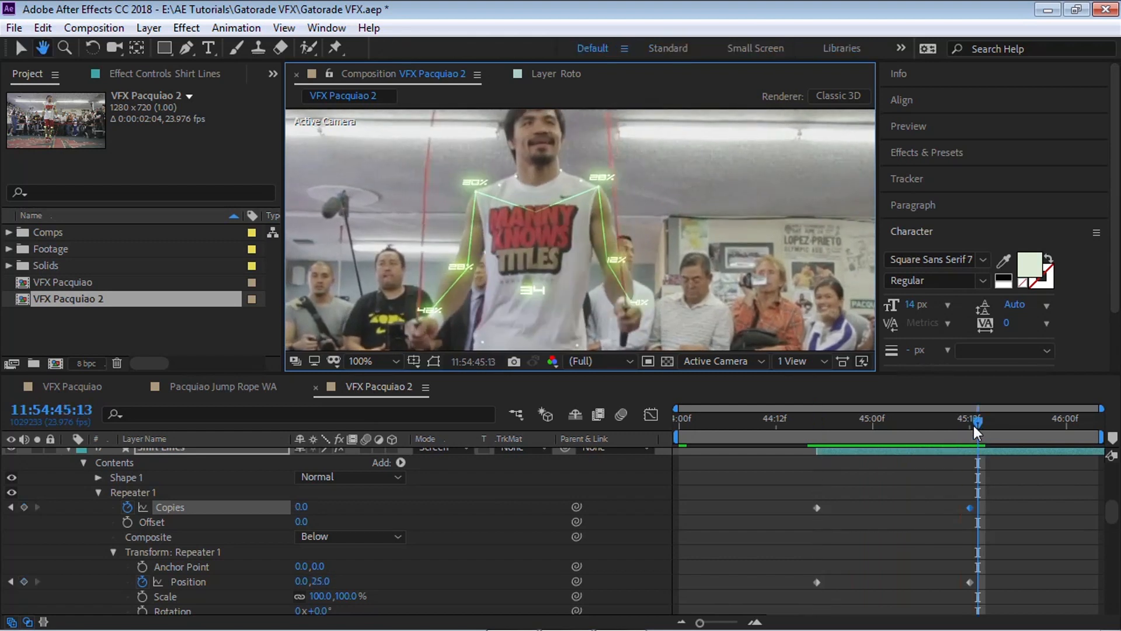
Set the Repeater's Position to 0, 45 at 11:54:45:12.
{"action": "left_click", "coordinate": [969, 425]}
{"action": "left_click", "coordinate": [318, 580]}
{"action": "type", "text": "4"}
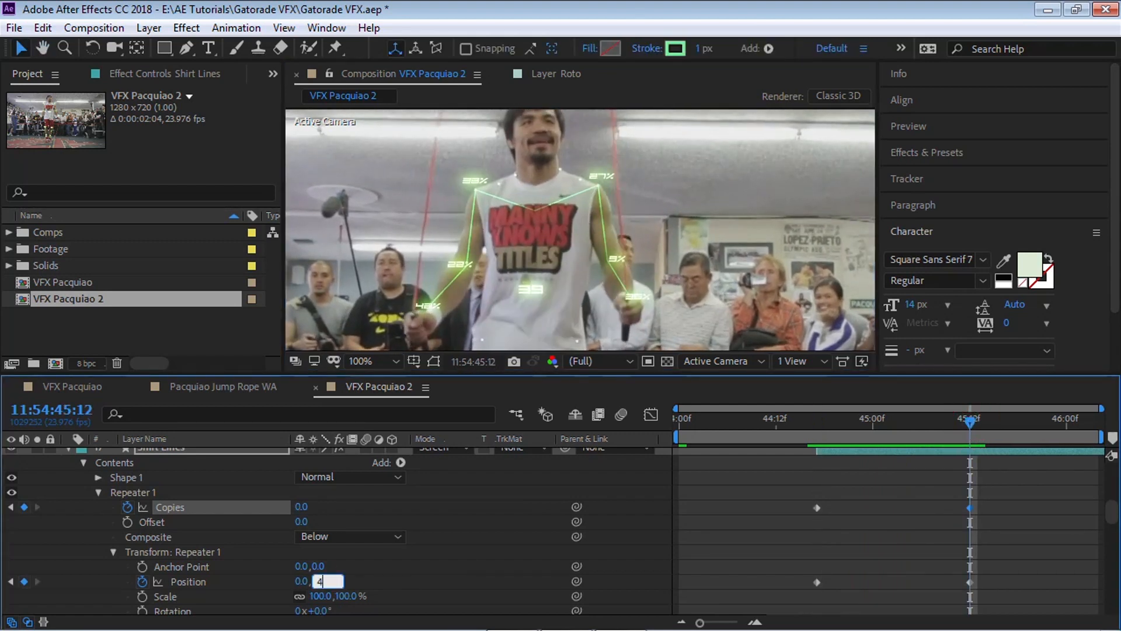
{"action": "type", "text": "0"}
{"action": "key", "text": "Return"}
Preview the repeated shirt lines from 11:54:44:17 in a maximized Composition view.
{"action": "left_click", "coordinate": [812, 428]}
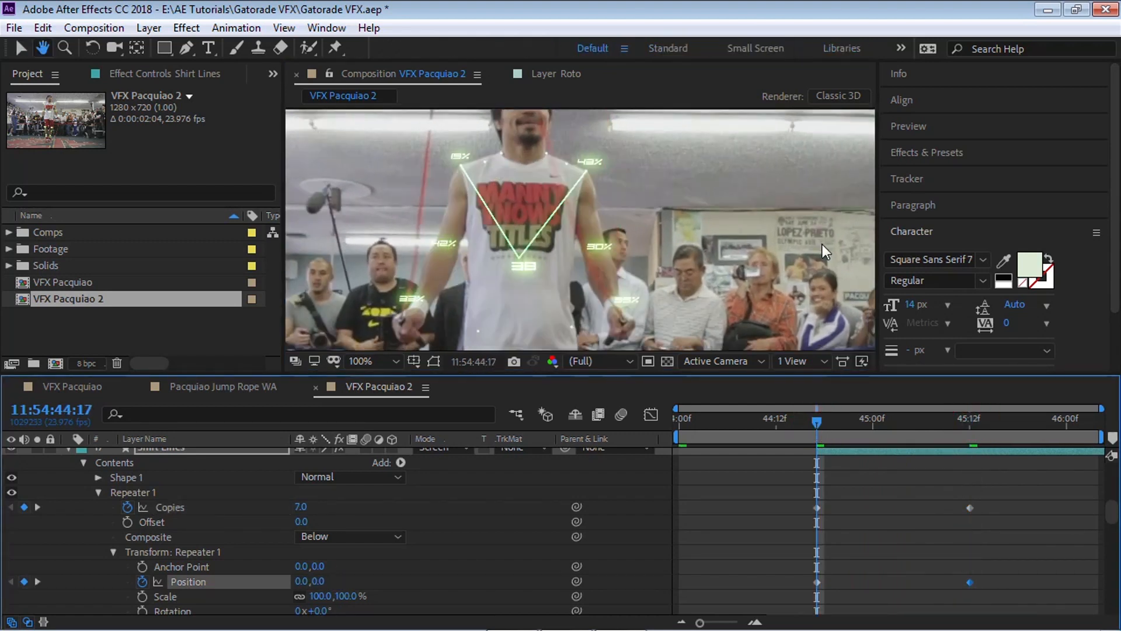
{"action": "key", "text": "space"}
{"action": "key", "text": "space"}
{"action": "key", "text": "grave"}
{"action": "key", "text": "space"}
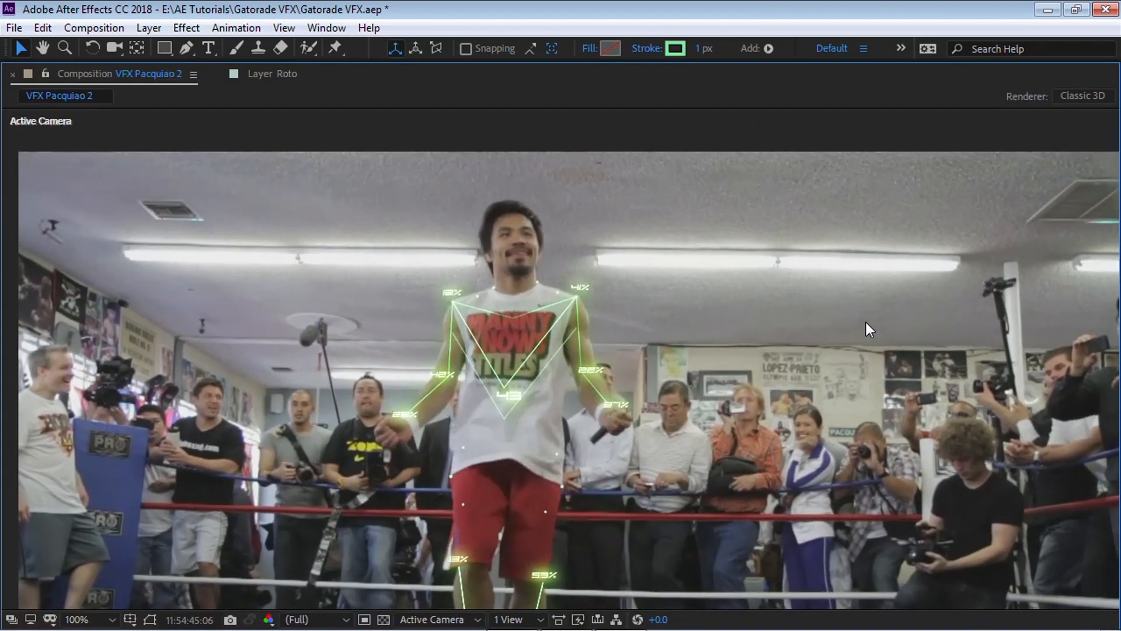
{"action": "key", "text": "grave"}
Move the final Copies and Position keyframes earlier, to about 11:54:45:03, to speed up the animation.
{"action": "left_click", "coordinate": [815, 421]}
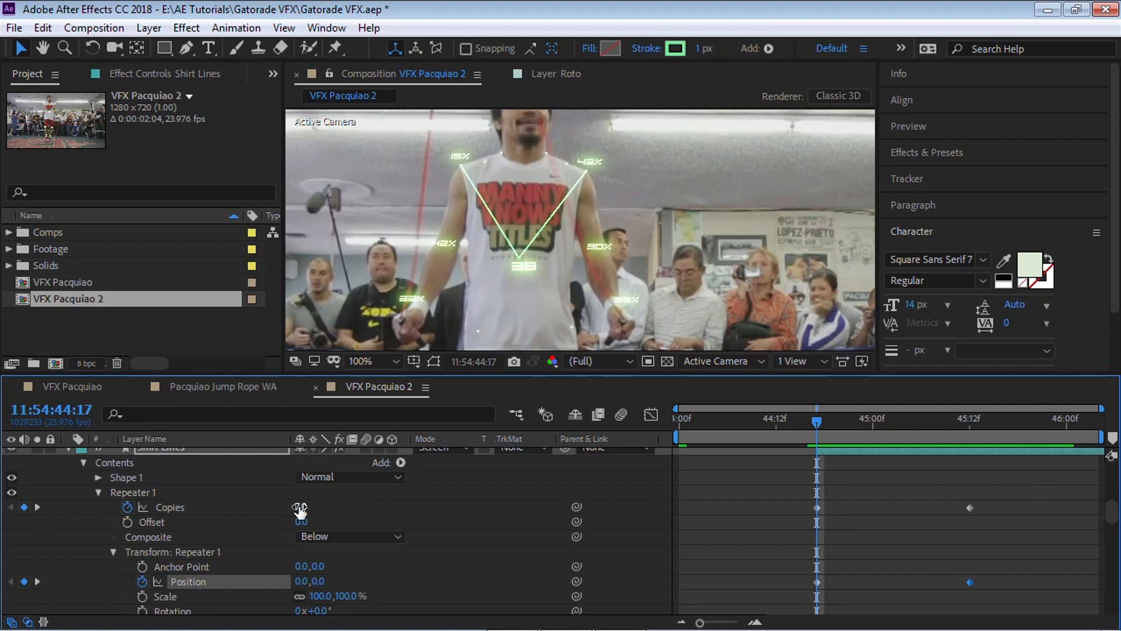
{"action": "left_click", "coordinate": [969, 418]}
{"action": "left_click_drag", "start_coordinate": [1011, 588], "coordinate": [898, 507]}
Replay the faster Repeater animation from 11:54:44:17.
{"action": "left_click", "coordinate": [809, 419]}
{"action": "left_click", "coordinate": [817, 419]}
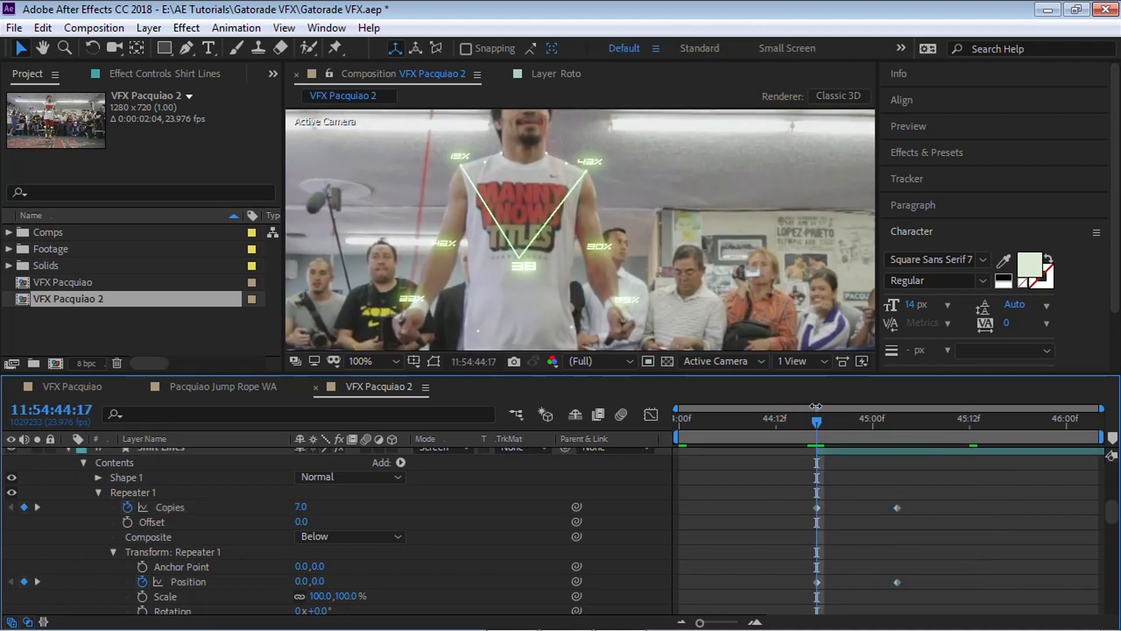
{"action": "key", "text": "space"}
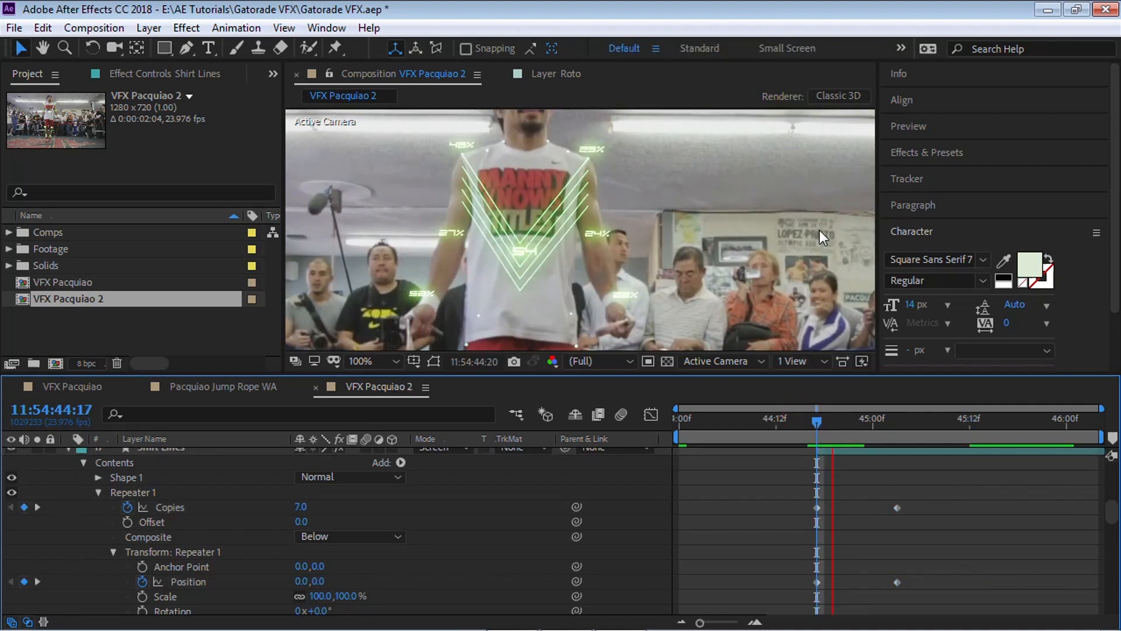
{"action": "left_click", "coordinate": [818, 421]}
{"action": "key", "text": "space"}
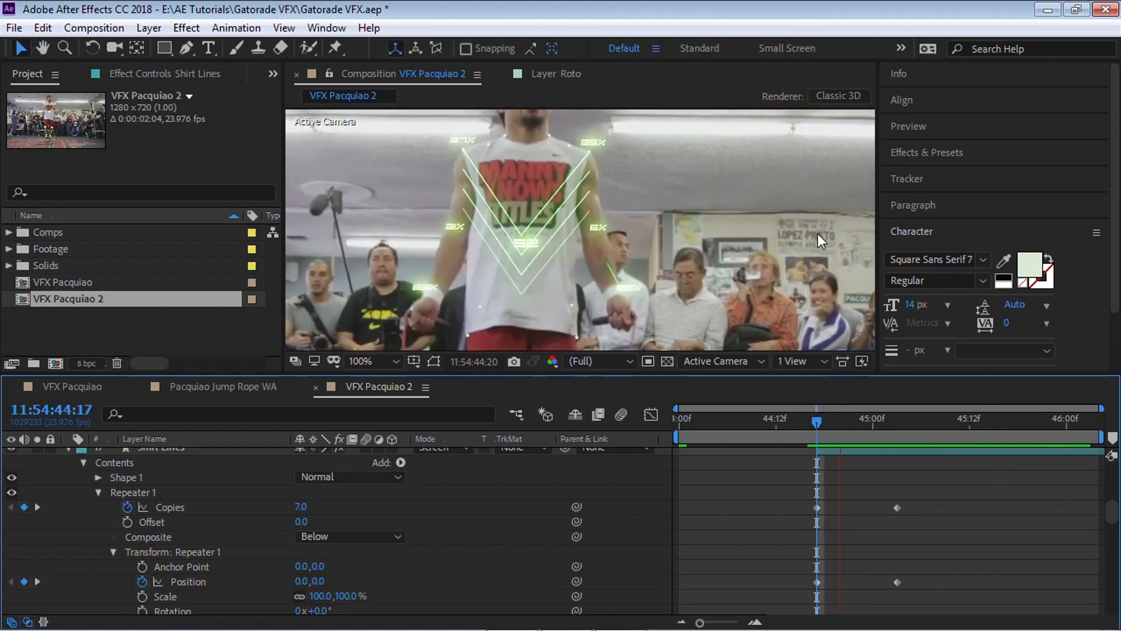
{"action": "left_click", "coordinate": [755, 266]}
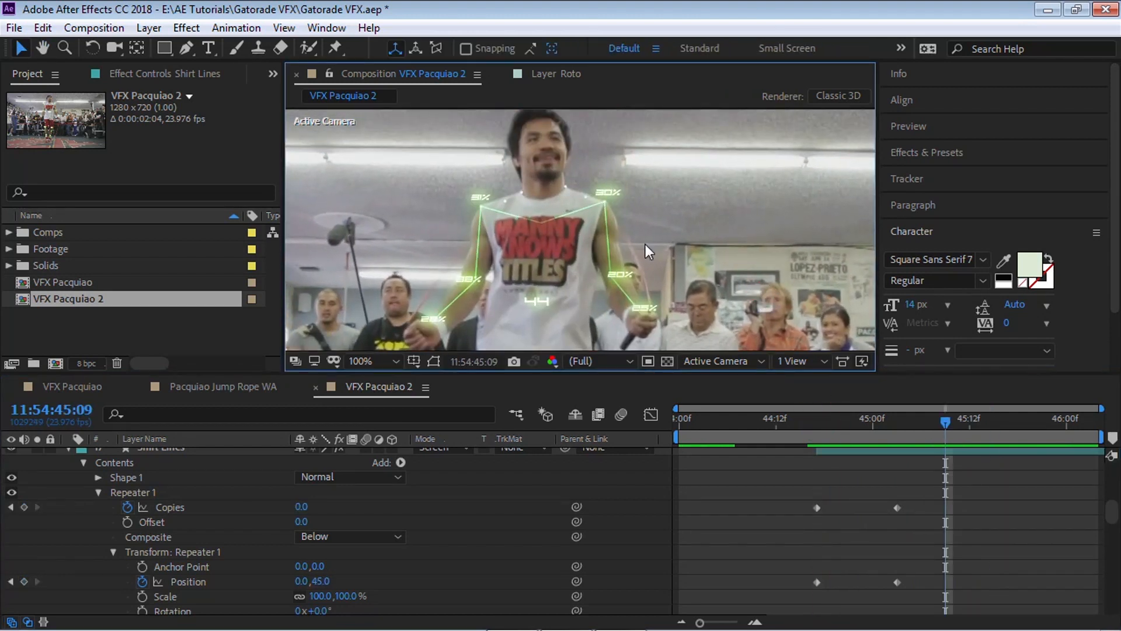